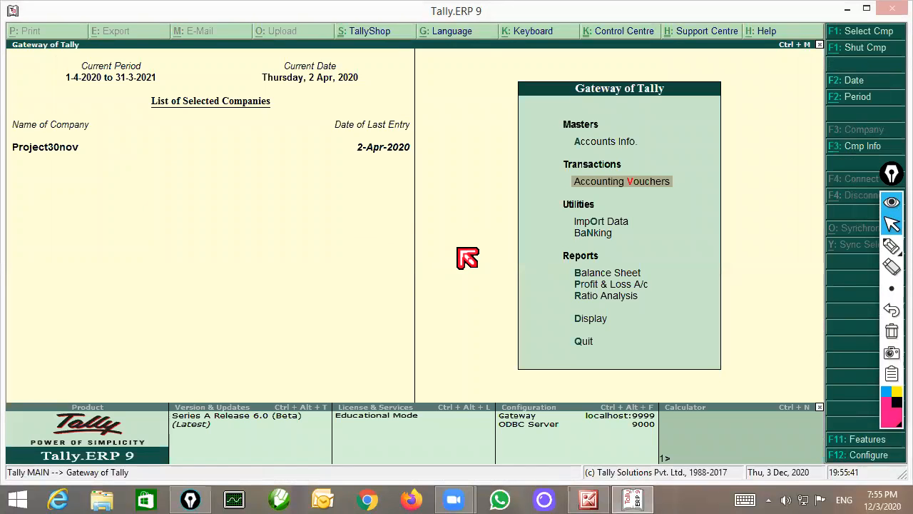
View the Day Book of the Project30nov company and return to the Gateway of Tally.
{"action": "key", "text": "d"}
{"action": "key", "text": "a"}
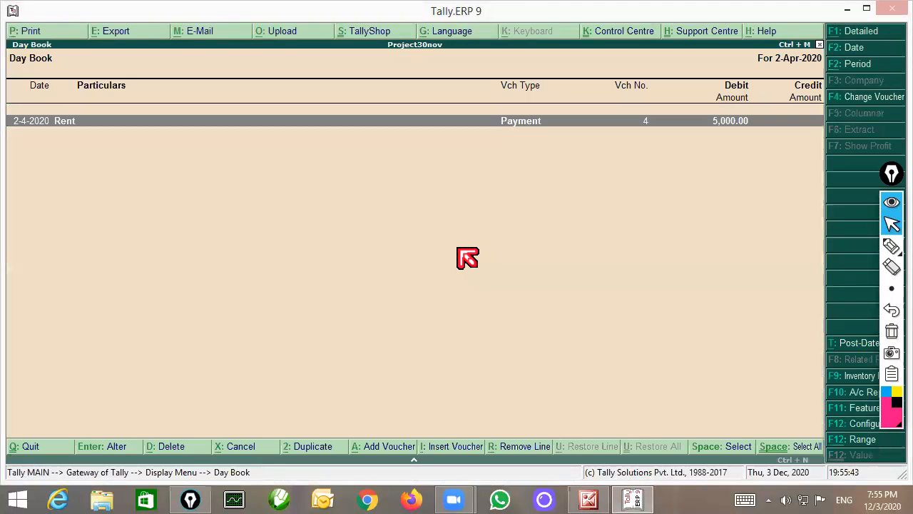
{"action": "key", "text": "Escape"}
{"action": "key", "text": "Escape"}
Shut the Project30nov company and load the Dr. V.S.Education company.
{"action": "key", "text": "alt+F3"}
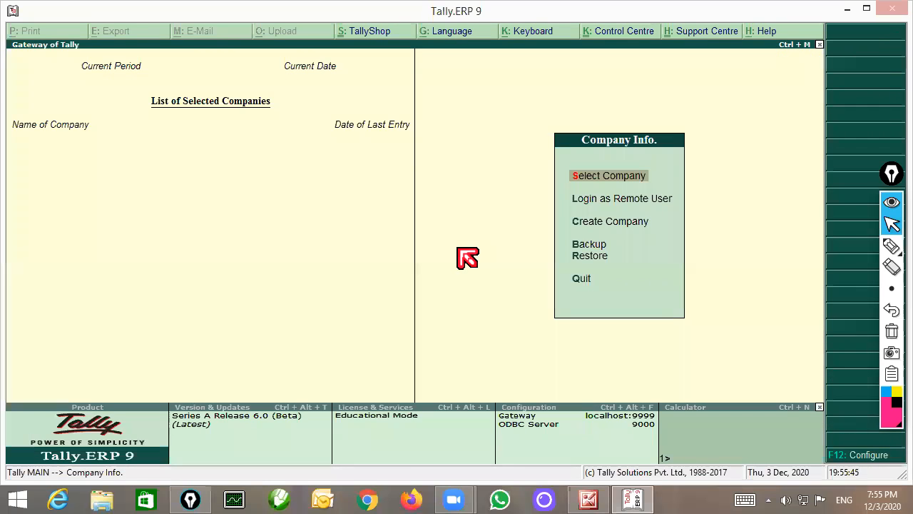
{"action": "key", "text": "Return"}
{"action": "key", "text": "Down"}
{"action": "key", "text": "Down"}
{"action": "key", "text": "Up"}
{"action": "key", "text": "Up"}
{"action": "key", "text": "Return"}
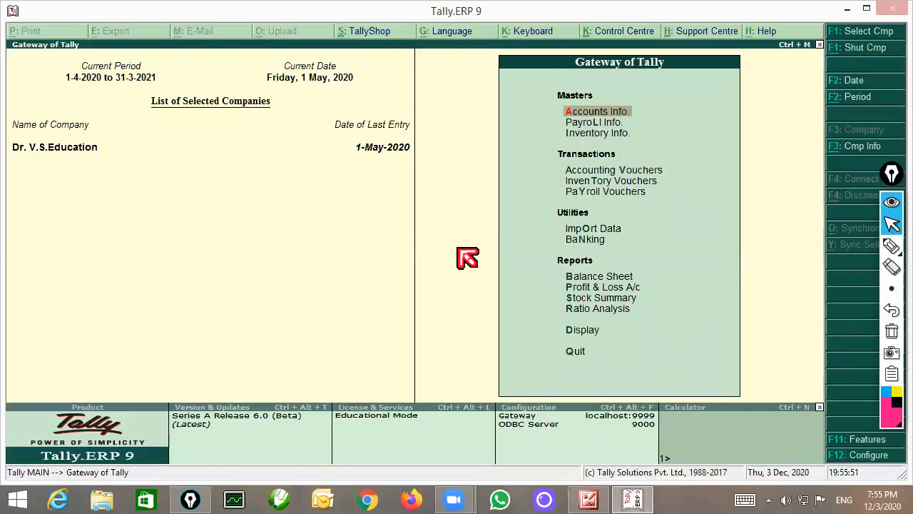
Set the current date of the company to 1-Apr-2020.
{"action": "key", "text": "F2"}
{"action": "type", "text": "1"}
{"action": "key", "text": "Return"}
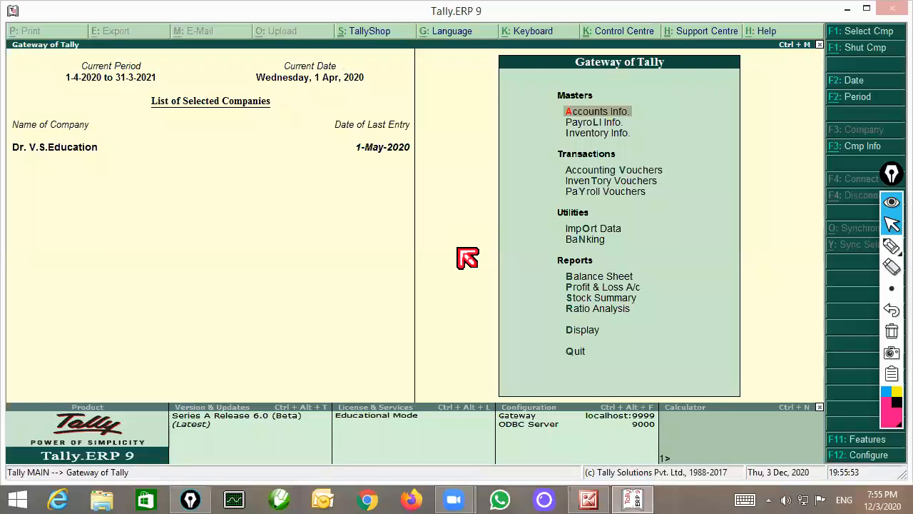
Open Receipt voucher No. 1 from the Day Book for alteration.
{"action": "key", "text": "Down"}
{"action": "key", "text": "Down"}
{"action": "key", "text": "Down"}
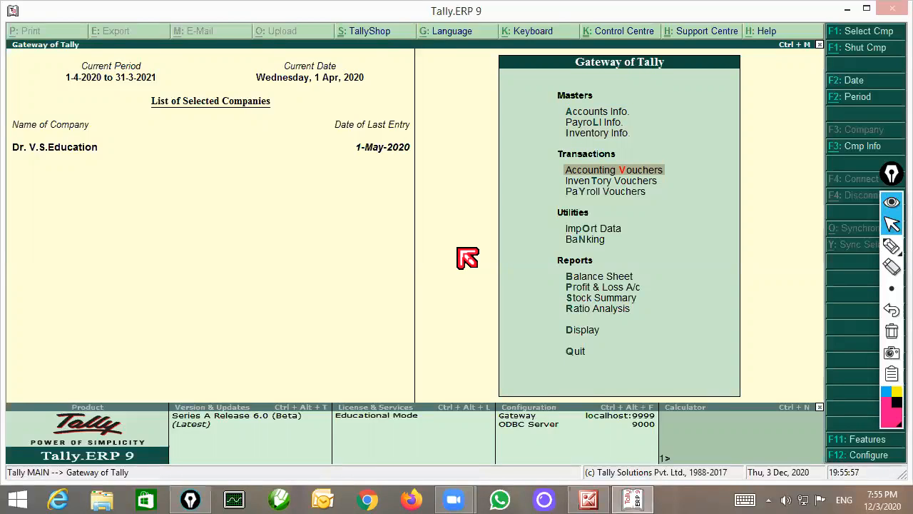
{"action": "key", "text": "d"}
{"action": "key", "text": "d"}
{"action": "key", "text": "Return"}
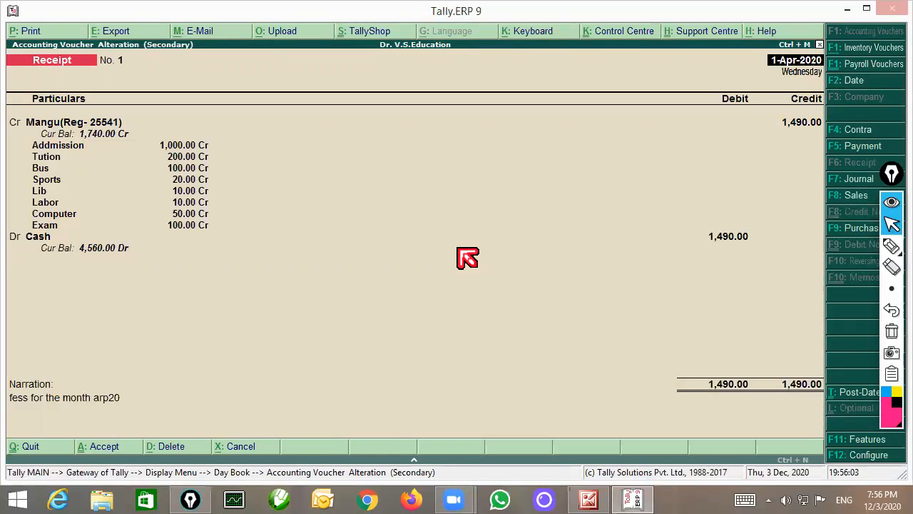
Mark the voucher's fee breakdown with the annotation pen and clear the marks.
{"action": "left_click", "coordinate": [892, 245]}
{"action": "left_click_drag", "start_coordinate": [246, 140], "coordinate": [245, 233]}
{"action": "left_click_drag", "start_coordinate": [262, 175], "coordinate": [314, 163]}
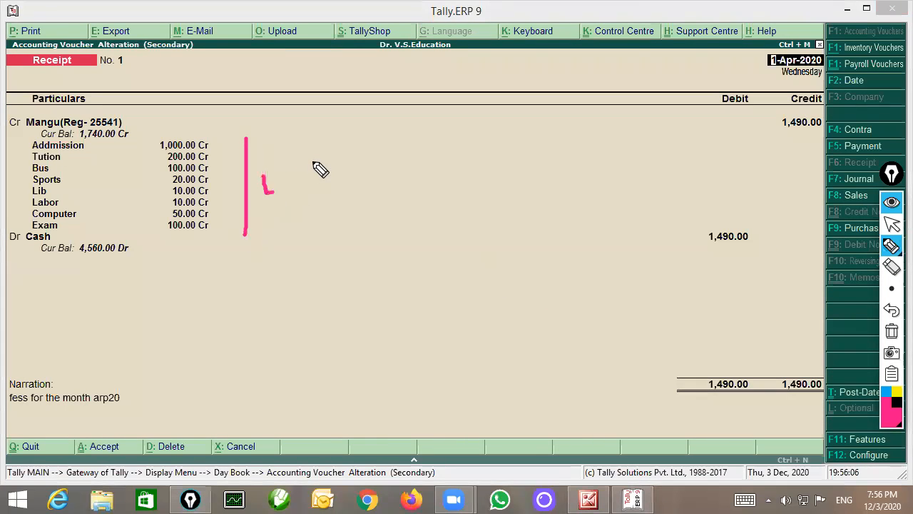
{"action": "left_click", "coordinate": [885, 333]}
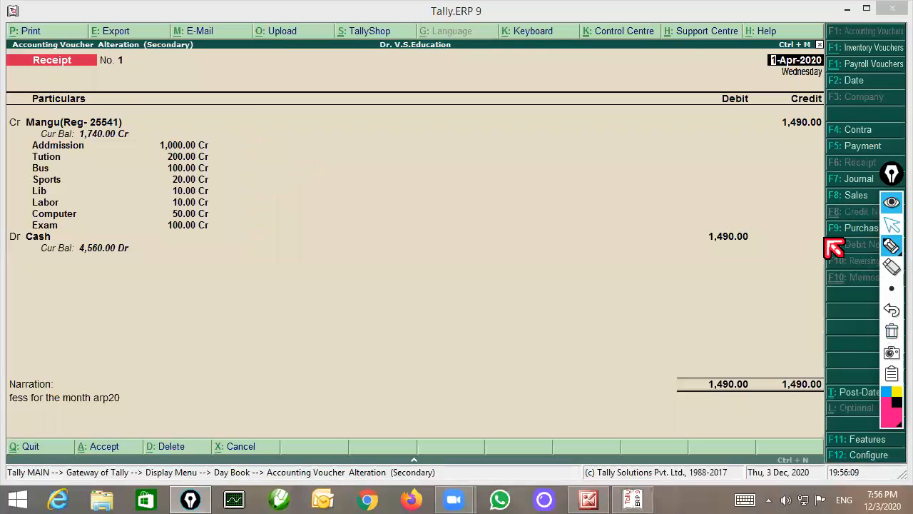
Preview the receipt voucher's printout at enlarged size and close the preview.
{"action": "left_click", "coordinate": [34, 32]}
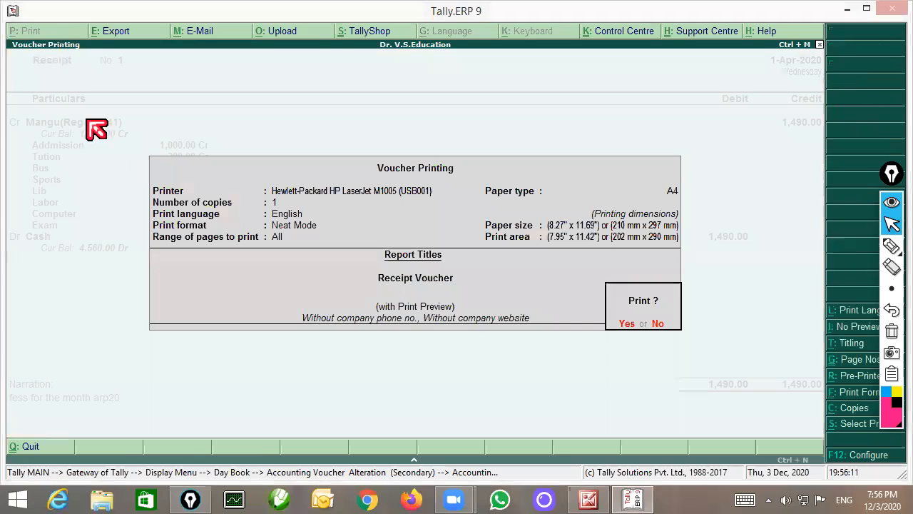
{"action": "left_click", "coordinate": [627, 325]}
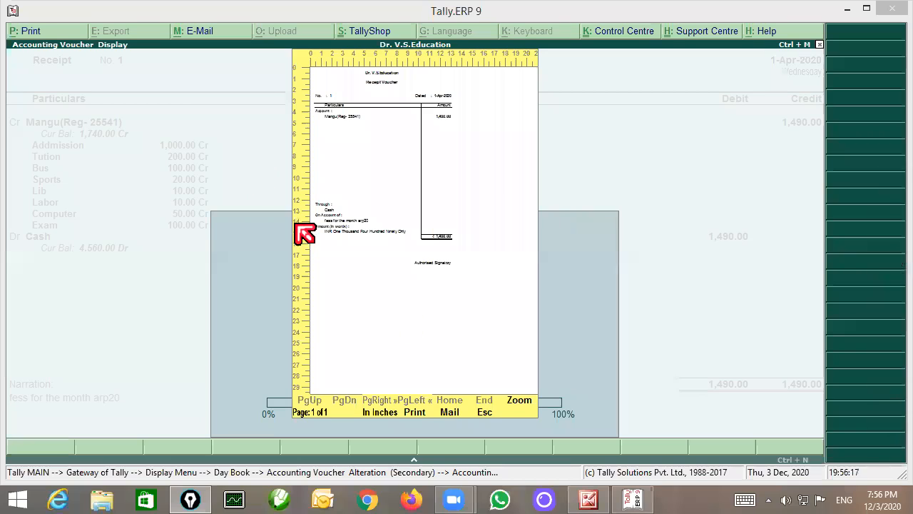
{"action": "left_click", "coordinate": [520, 404]}
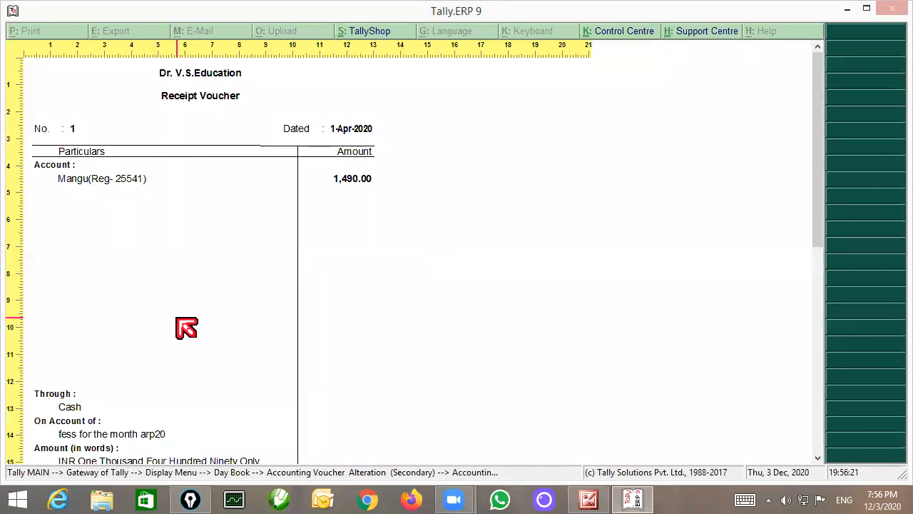
{"action": "key", "text": "Escape"}
{"action": "key", "text": "Escape"}
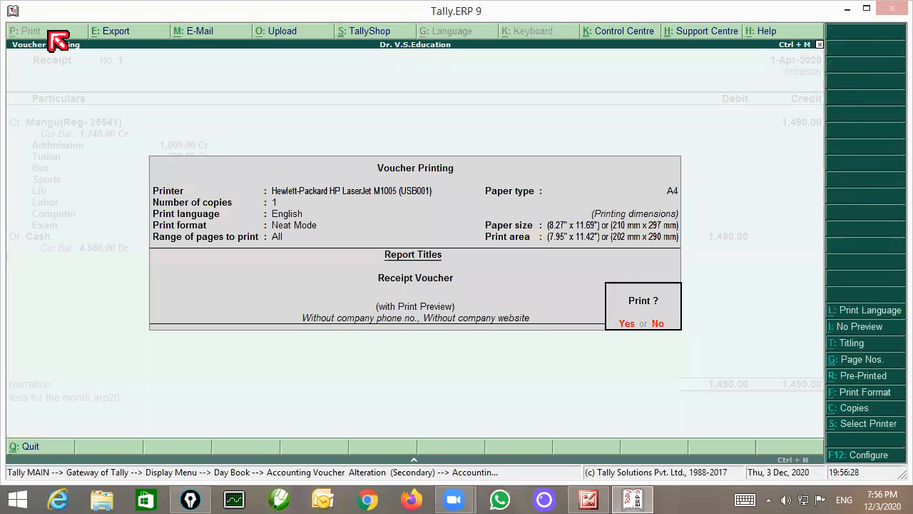
Set Print Cost Centre / Employee Details to Yes in the Receipt Printing Configuration and accept it.
{"action": "left_click", "coordinate": [47, 30]}
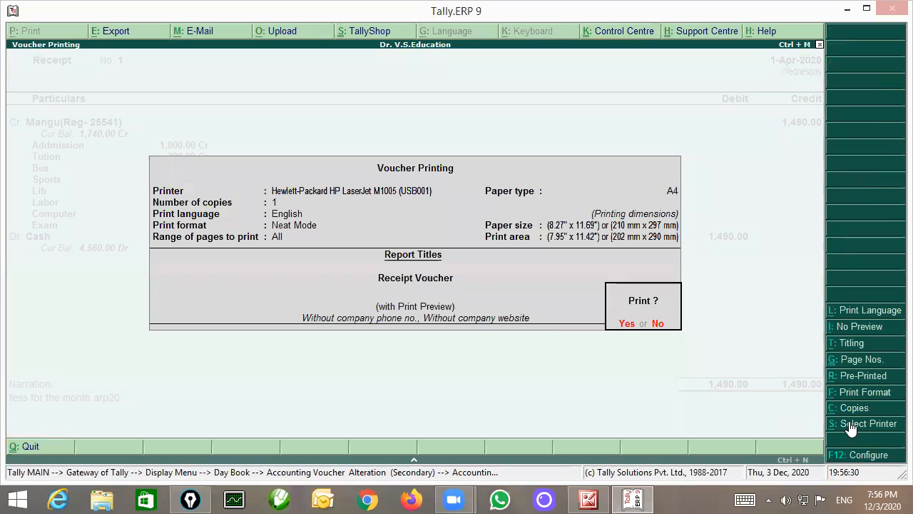
{"action": "left_click", "coordinate": [861, 463]}
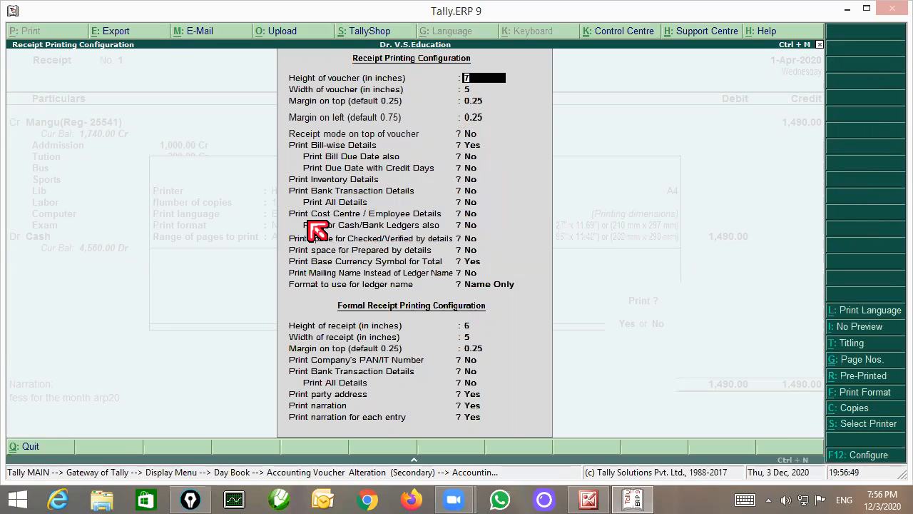
{"action": "left_click", "coordinate": [467, 216]}
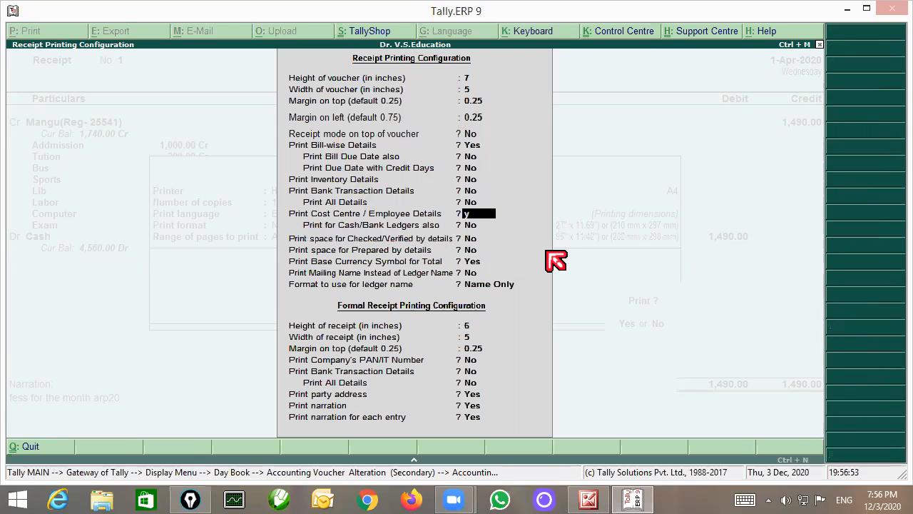
{"action": "key", "text": "Return"}
{"action": "key", "text": "ctrl+a"}
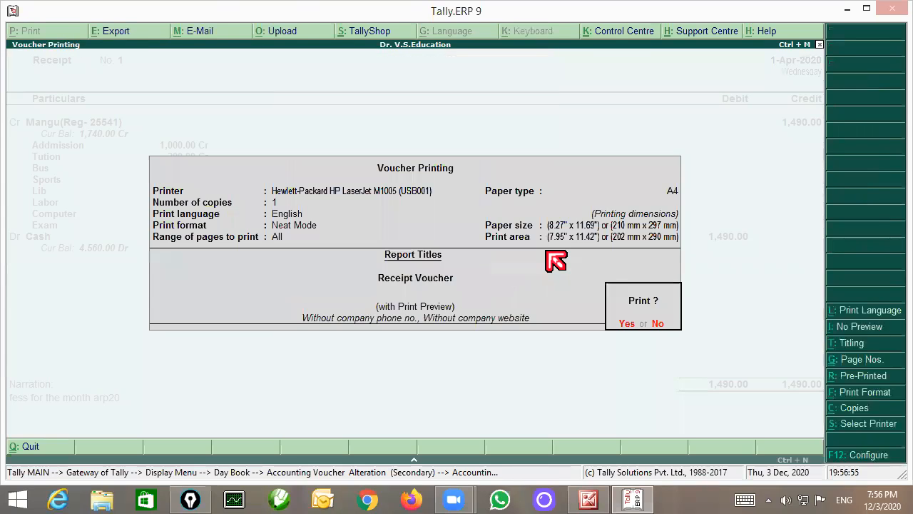
Preview the receipt voucher with the cost centre details, enlarge the page, and return to the voucher.
{"action": "key", "text": "Return"}
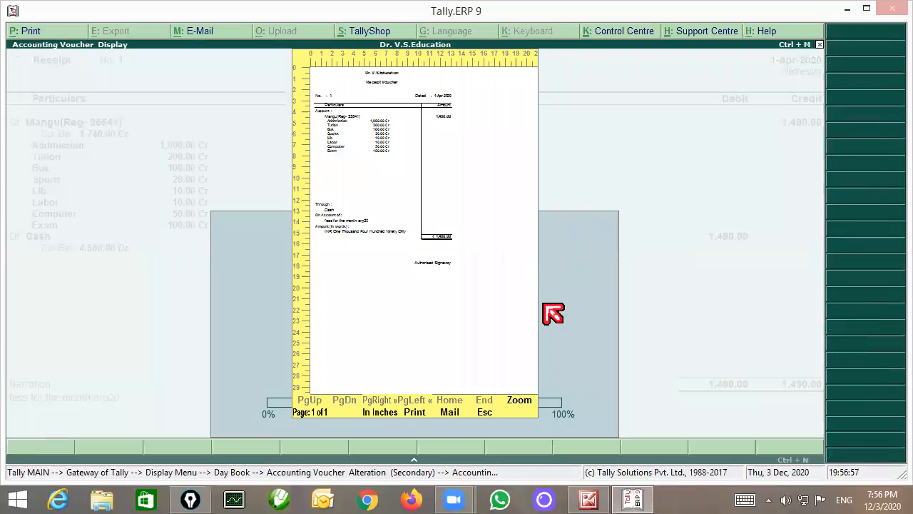
{"action": "left_click", "coordinate": [527, 402]}
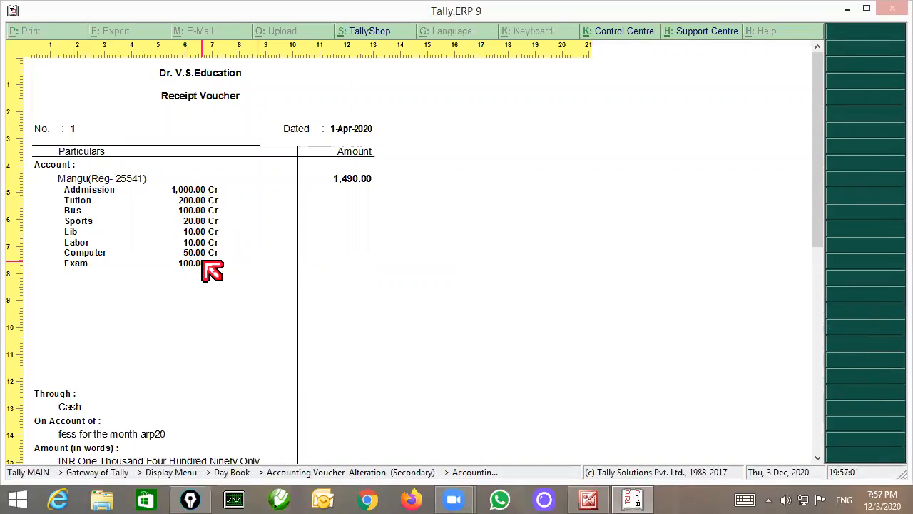
{"action": "left_click", "coordinate": [376, 191]}
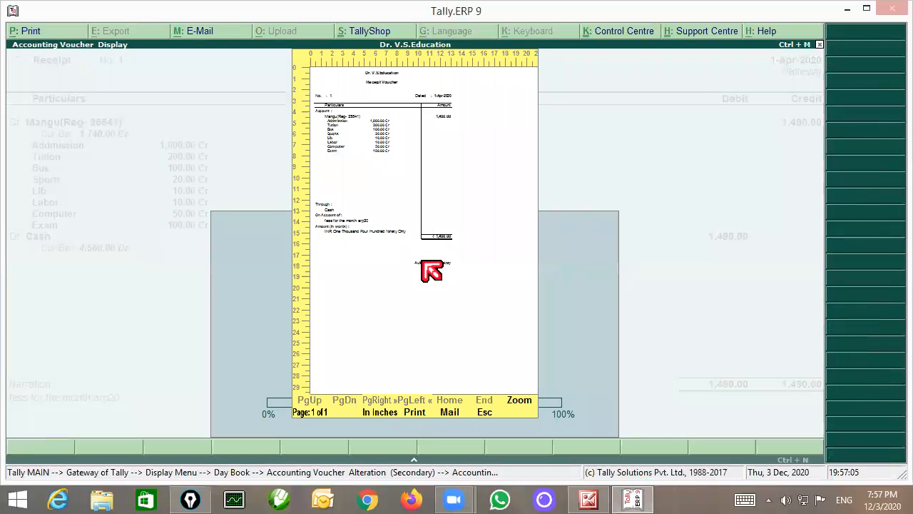
{"action": "key", "text": "Escape"}
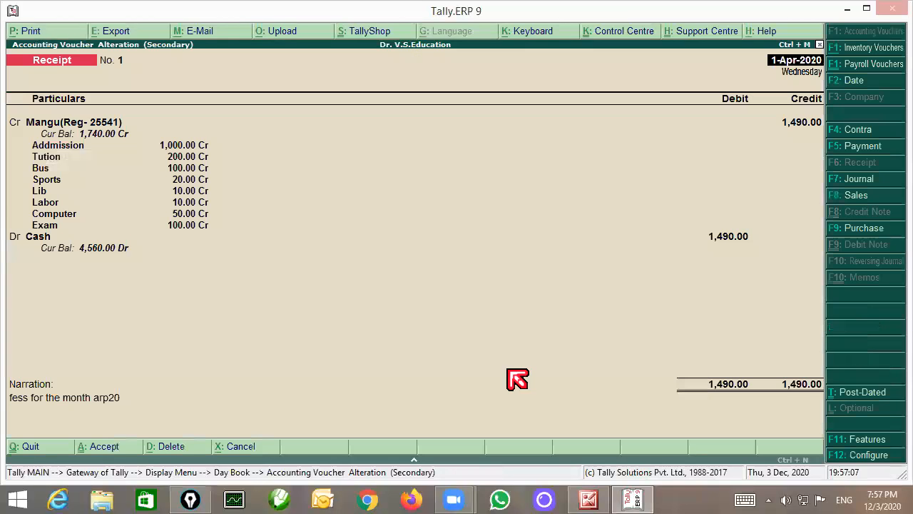
Review the options of the Receipt Printing Configuration and return to the voucher print settings.
{"action": "left_click", "coordinate": [30, 31]}
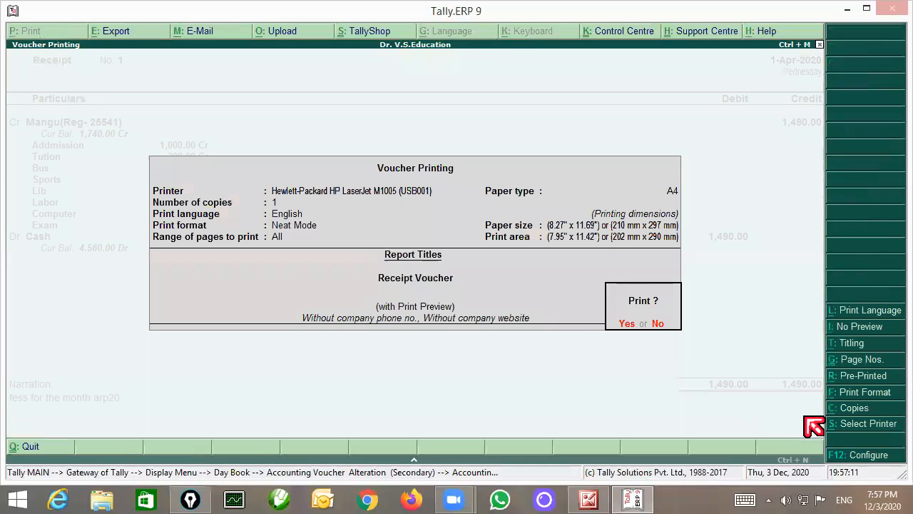
{"action": "left_click", "coordinate": [869, 456]}
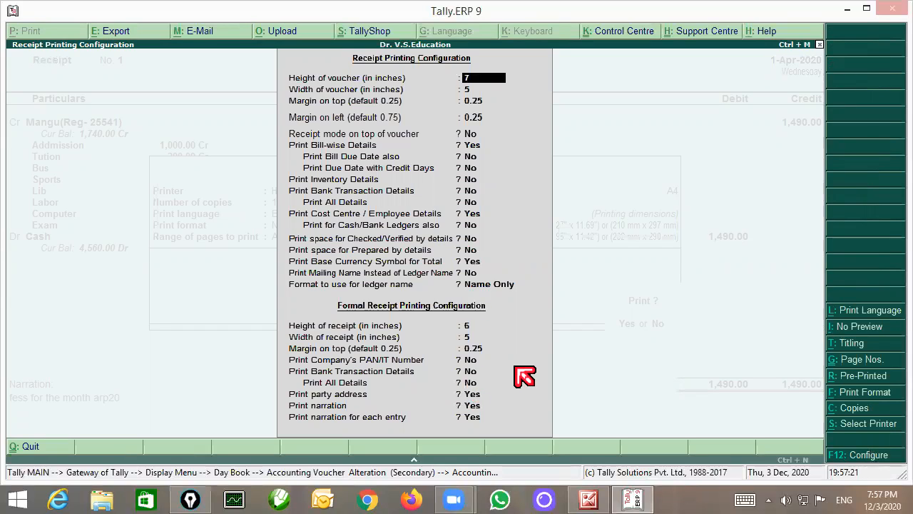
{"action": "key", "text": "Escape"}
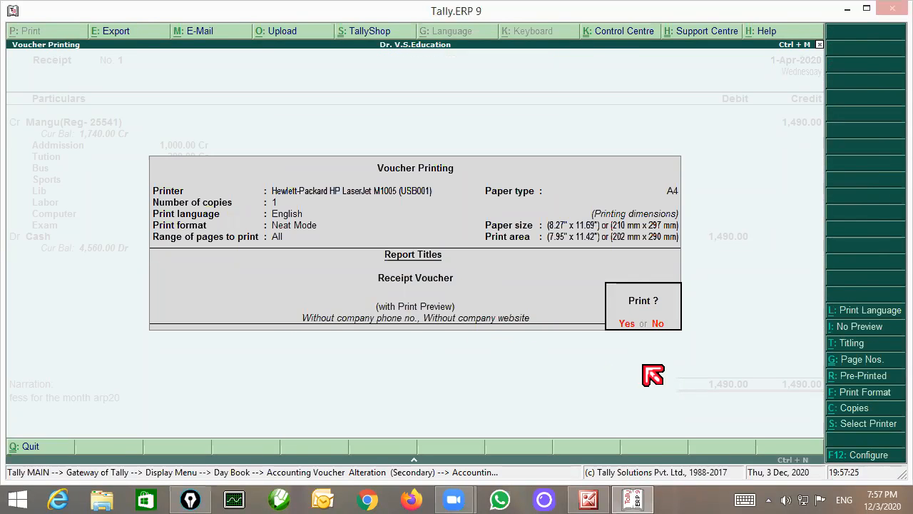
{"action": "key", "text": "Escape"}
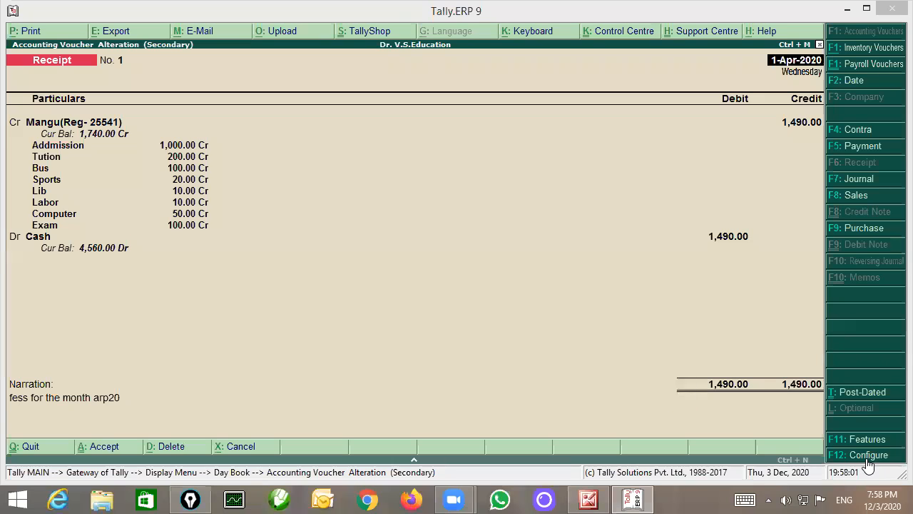
{"action": "left_click", "coordinate": [34, 33]}
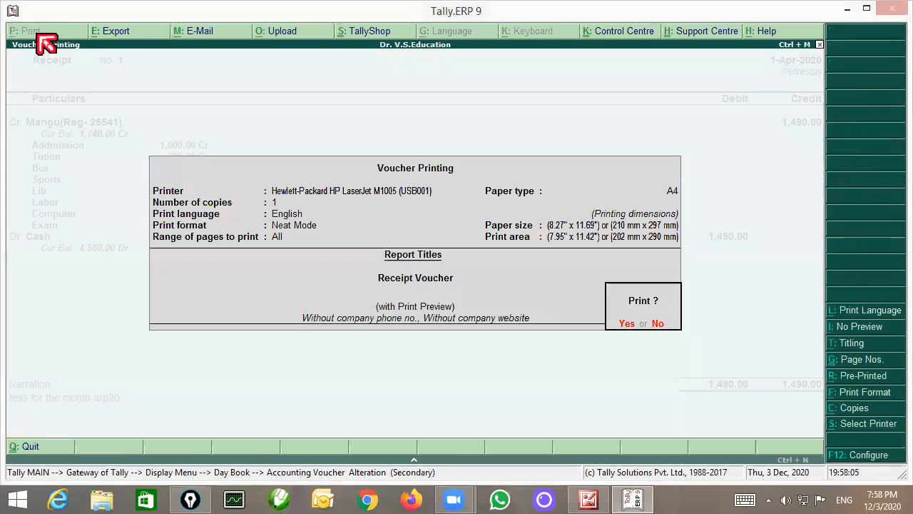
{"action": "left_click", "coordinate": [863, 461]}
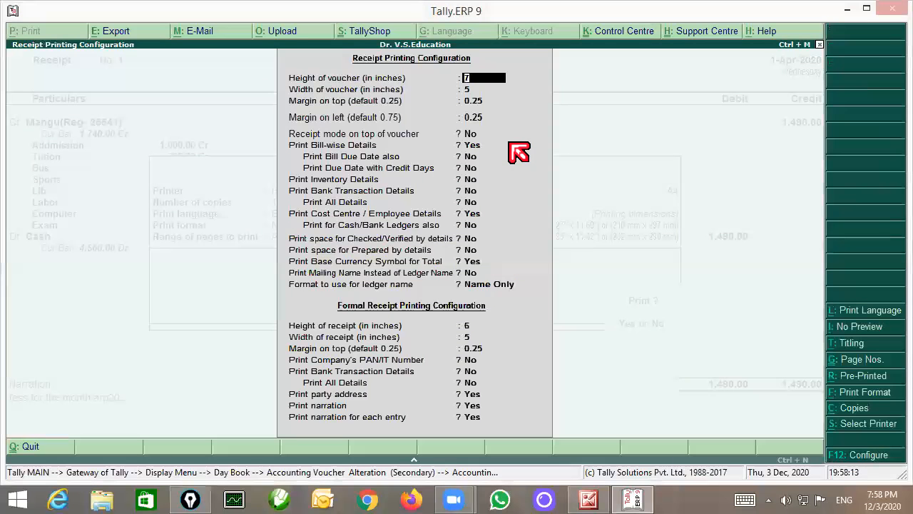
{"action": "key", "text": "ctrl+a"}
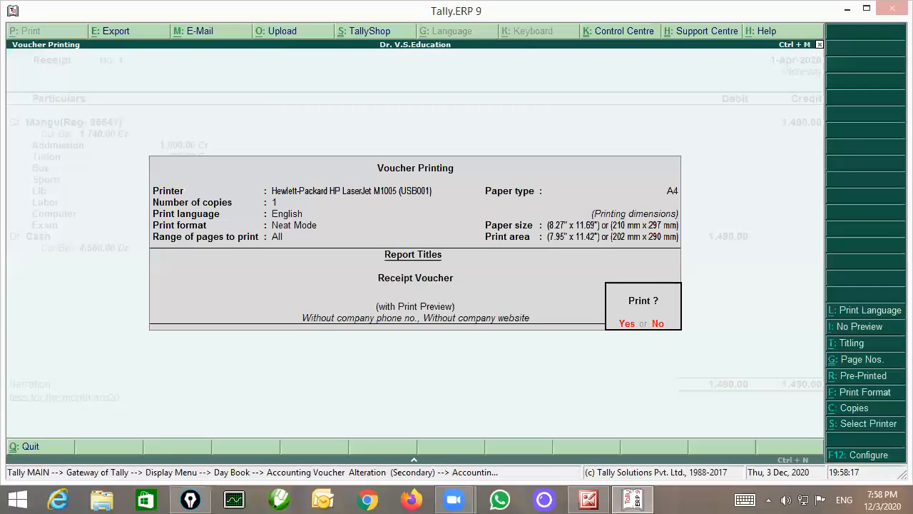
Underline and tick the printer name and A4 paper type with the annotation pen, clear the marks, and decline printing.
{"action": "left_click", "coordinate": [738, 203]}
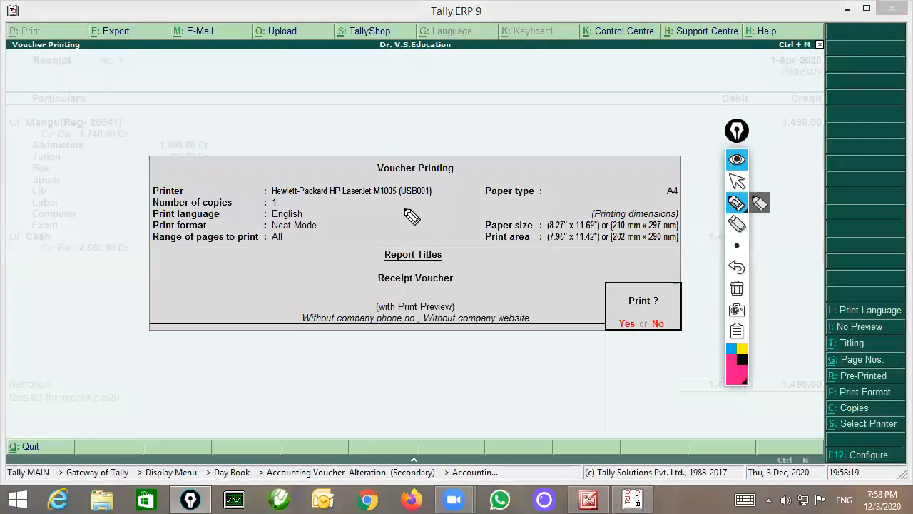
{"action": "mouse_move", "coordinate": [289, 201]}
{"action": "left_mouse_down"}
{"action": "mouse_move", "coordinate": [434, 201]}
{"action": "mouse_move", "coordinate": [472, 161]}
{"action": "left_mouse_up"}
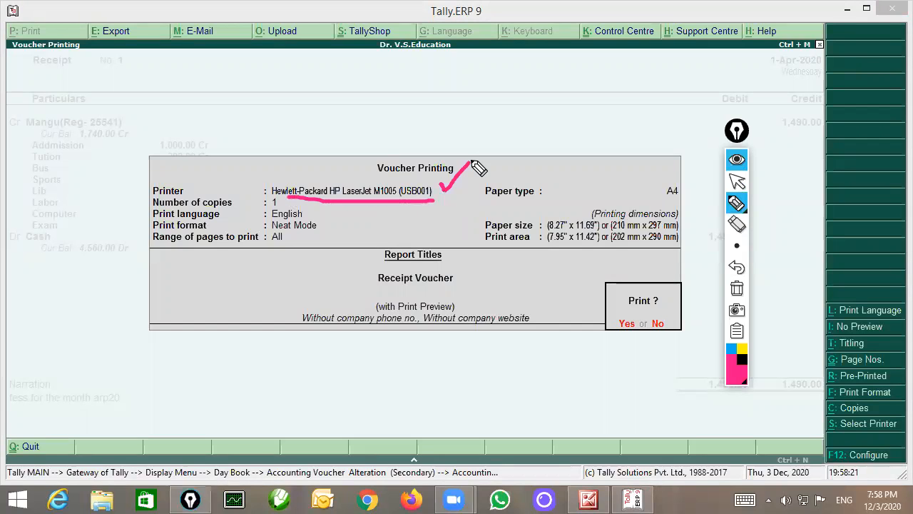
{"action": "mouse_move", "coordinate": [671, 194]}
{"action": "left_mouse_down"}
{"action": "mouse_move", "coordinate": [692, 193]}
{"action": "mouse_move", "coordinate": [706, 161]}
{"action": "left_mouse_up"}
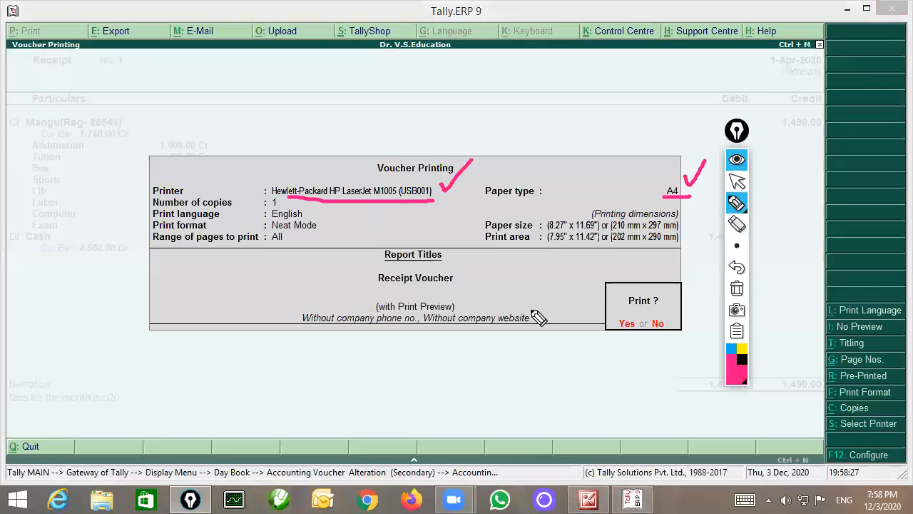
{"action": "left_click", "coordinate": [737, 288]}
{"action": "left_click", "coordinate": [737, 182]}
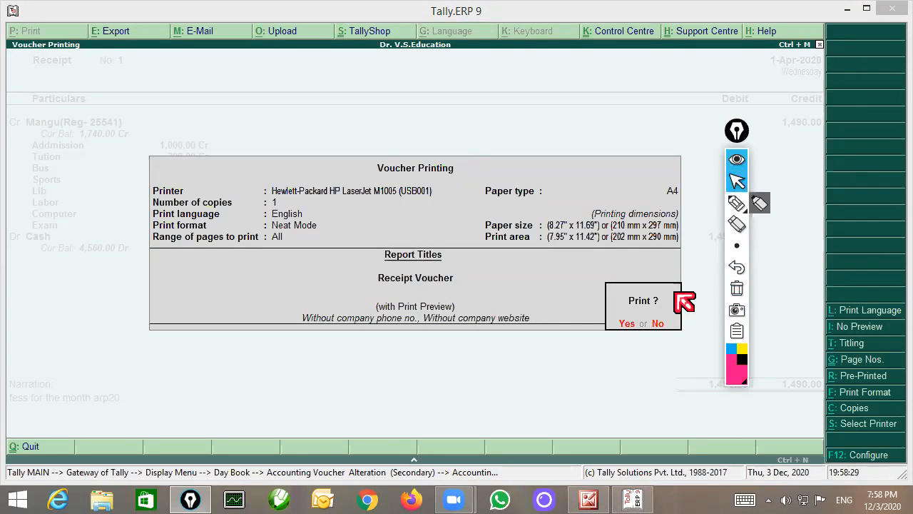
{"action": "left_click", "coordinate": [657, 326]}
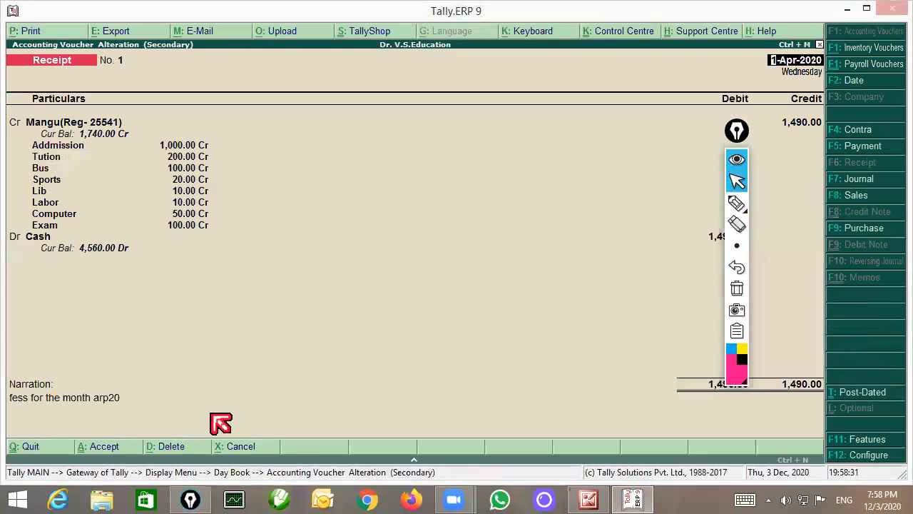
Open the Windows Control Panel with all its items and hide the annotation toolbar.
{"action": "key", "text": "super+r"}
{"action": "type", "text": "co"}
{"action": "key", "text": "Return"}
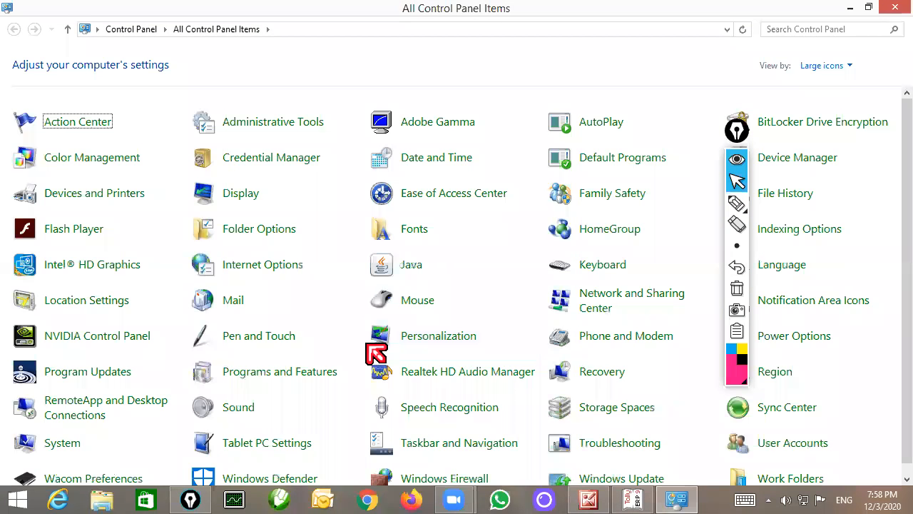
{"action": "scroll", "coordinate": [376, 352], "scroll_direction": "down", "scroll_amount": 1}
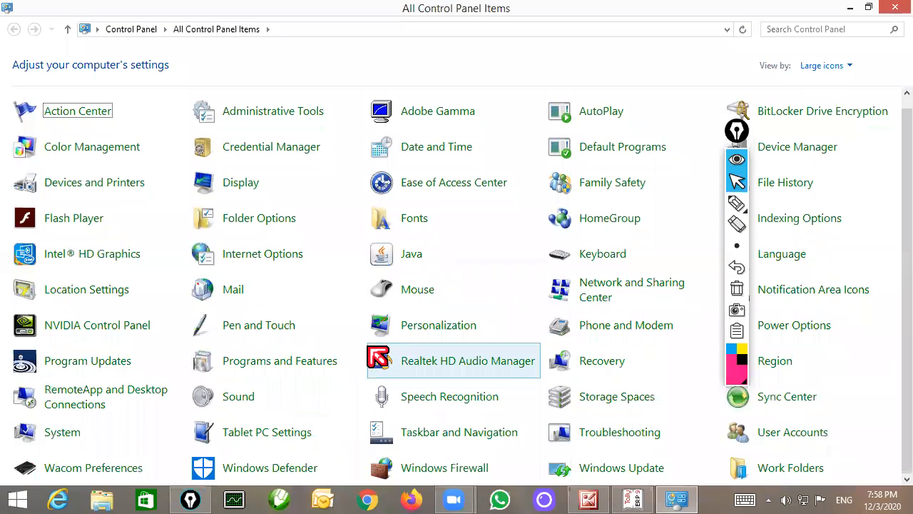
{"action": "left_click", "coordinate": [738, 131]}
{"action": "left_click", "coordinate": [739, 131]}
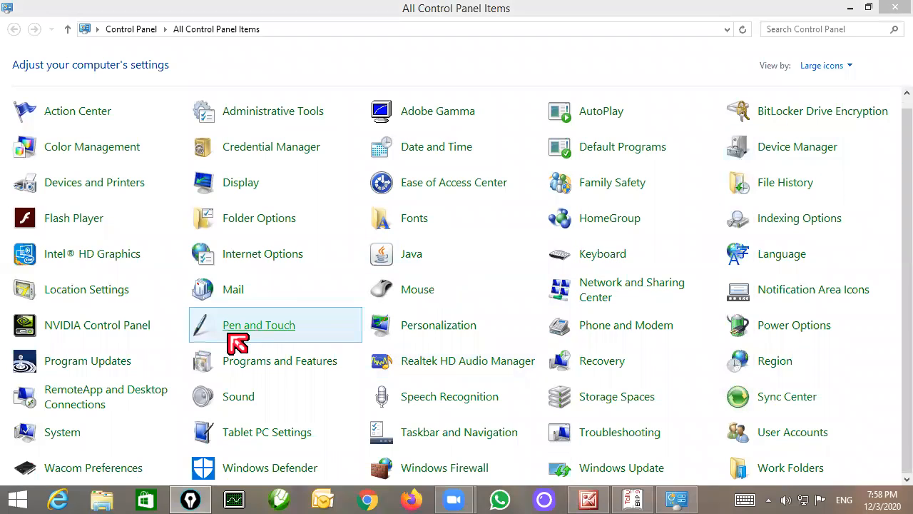
In Devices and Printers, review the Add Printer options for manual setup up to the port choice, cancel the wizard, and close the window.
{"action": "left_click", "coordinate": [82, 188]}
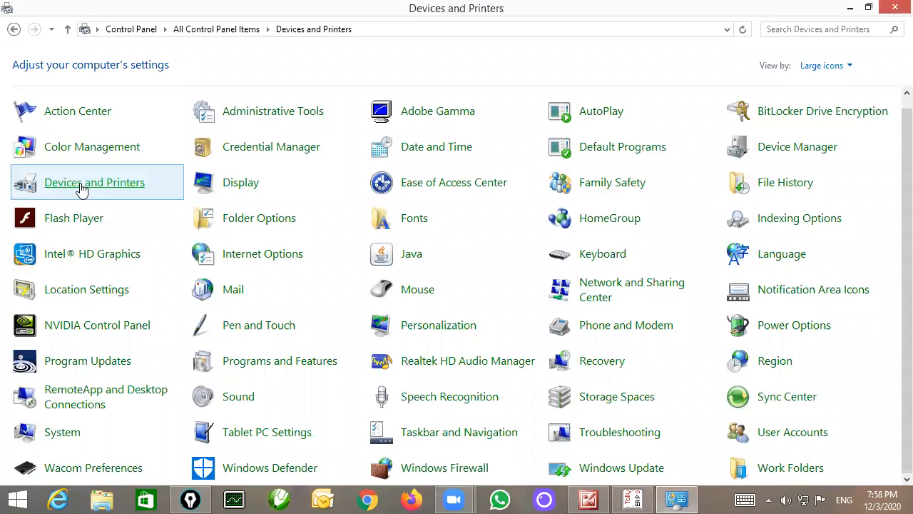
{"action": "left_click", "coordinate": [214, 306]}
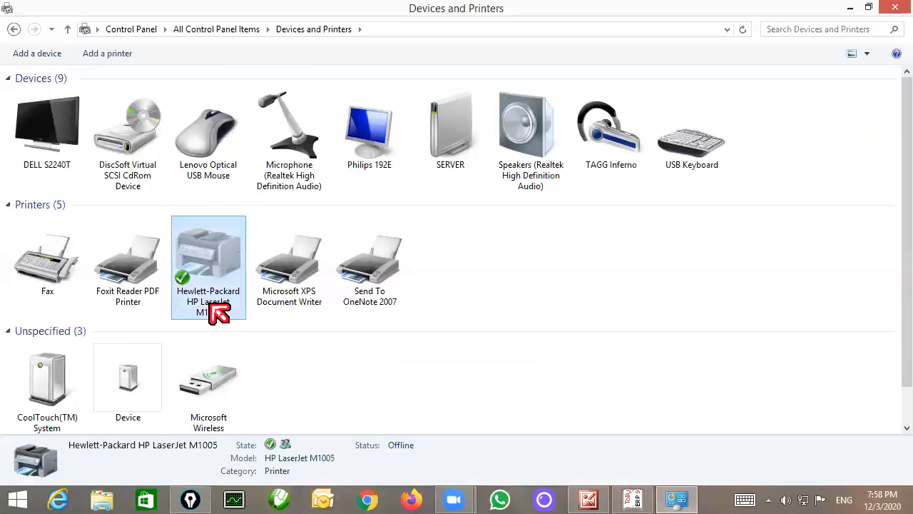
{"action": "left_click", "coordinate": [106, 58]}
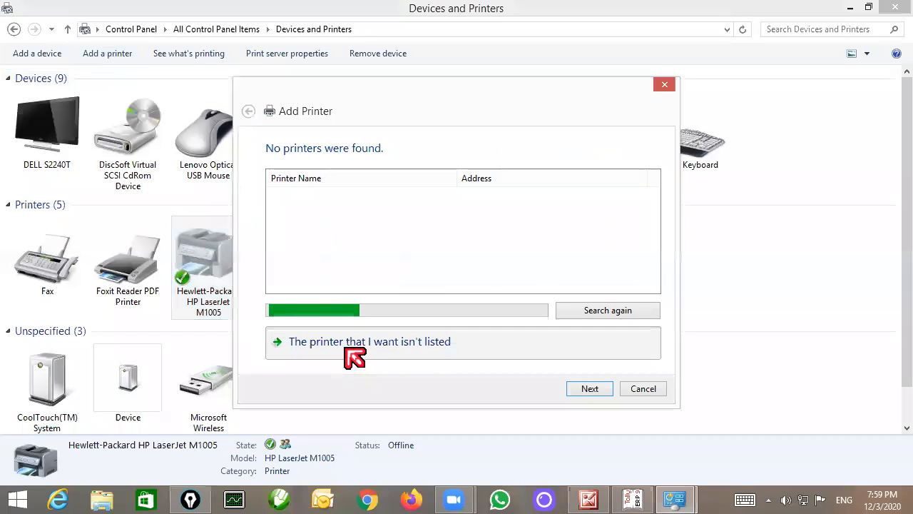
{"action": "left_click", "coordinate": [393, 350]}
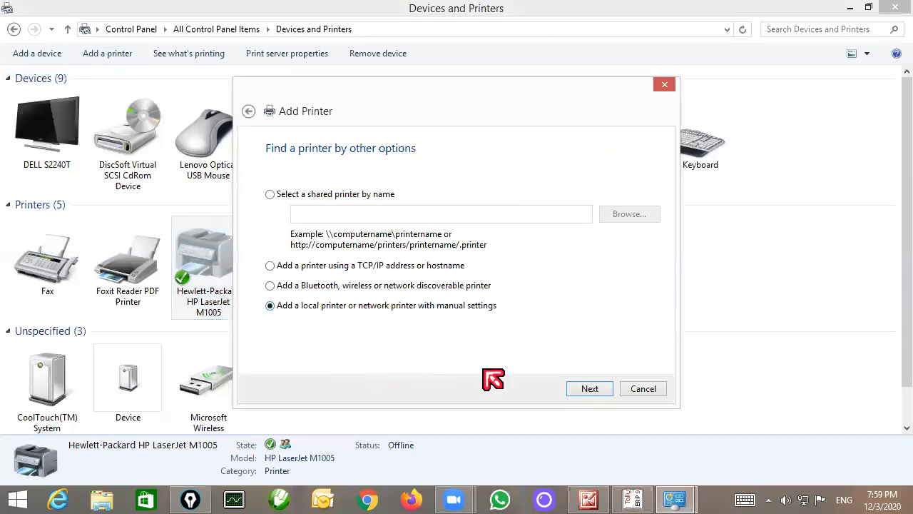
{"action": "left_click", "coordinate": [588, 392]}
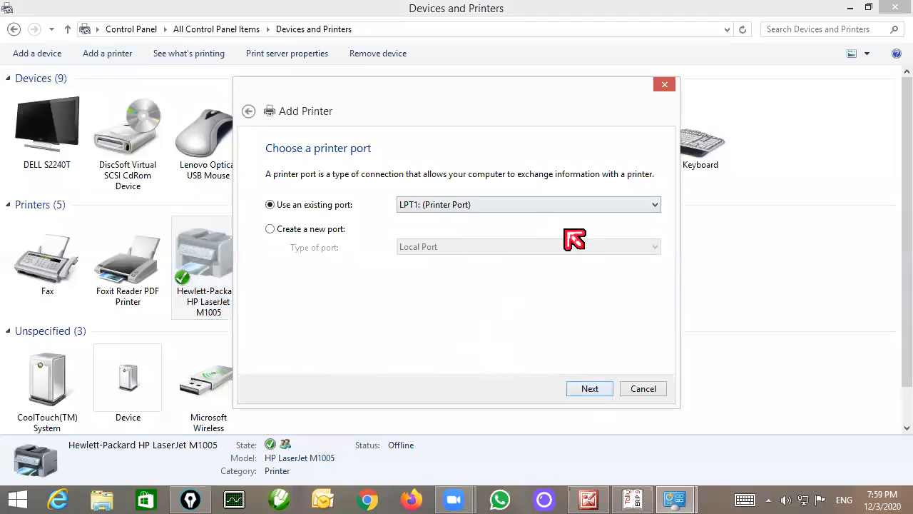
{"action": "left_click", "coordinate": [647, 389]}
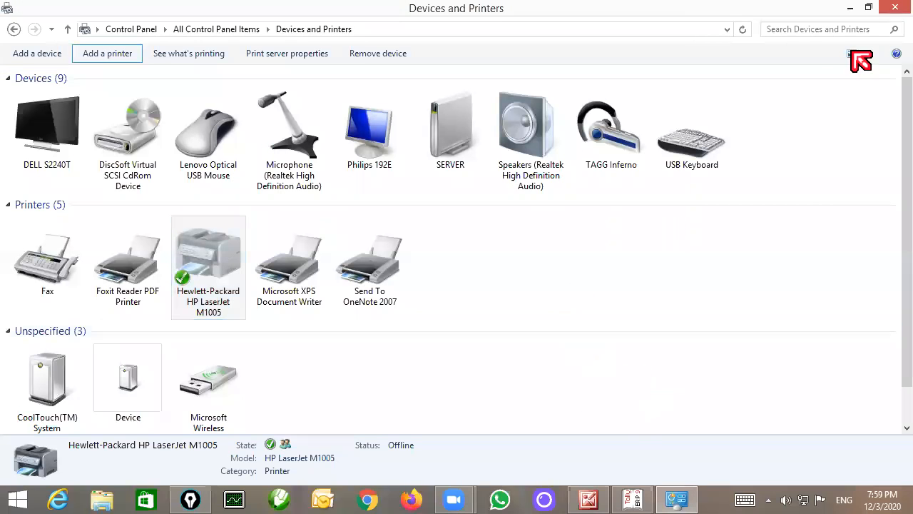
{"action": "left_click", "coordinate": [892, 10]}
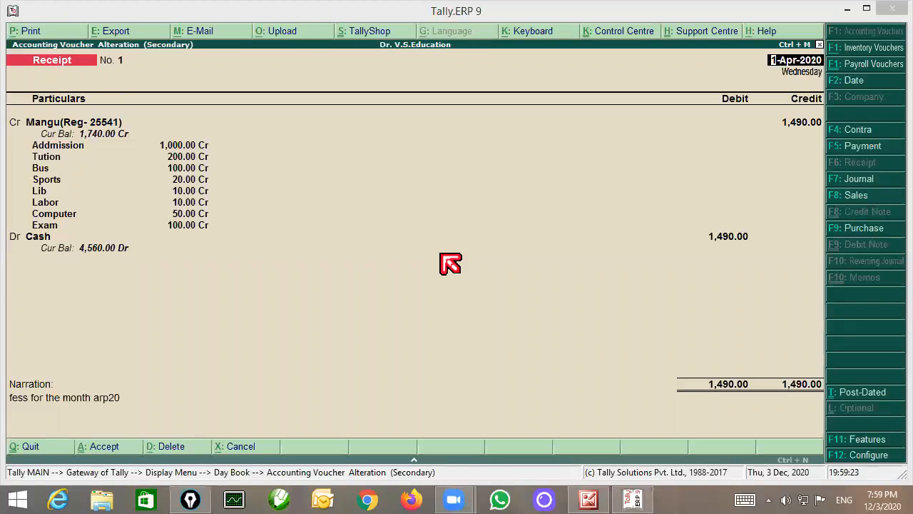
Leave the receipt voucher without changing it and return to the Masters section of the Gateway of Tally.
{"action": "key", "text": "Return"}
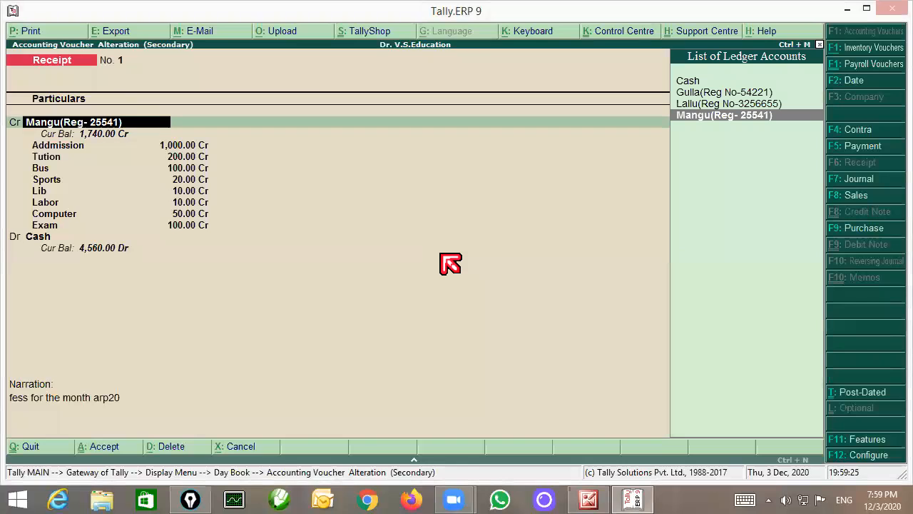
{"action": "key", "text": "Escape"}
{"action": "key", "text": "Escape"}
{"action": "key", "text": "Escape"}
{"action": "key", "text": "Up"}
{"action": "key", "text": "Up"}
{"action": "key", "text": "Up"}
{"action": "key", "text": "Up"}
{"action": "key", "text": "Up"}
{"action": "key", "text": "Up"}
{"action": "key", "text": "Up"}
{"action": "key", "text": "Up"}
{"action": "key", "text": "Up"}
{"action": "key", "text": "Up"}
{"action": "key", "text": "Up"}
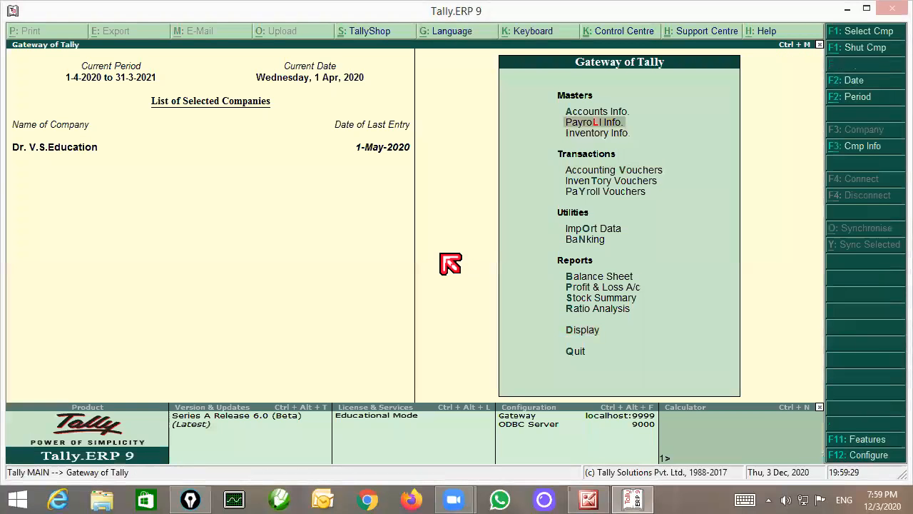
View the blank single ledger creation form under Accounts Info and return to the Ledgers options.
{"action": "key", "text": "Up"}
{"action": "key", "text": "Return"}
{"action": "key", "text": "Down"}
{"action": "key", "text": "Return"}
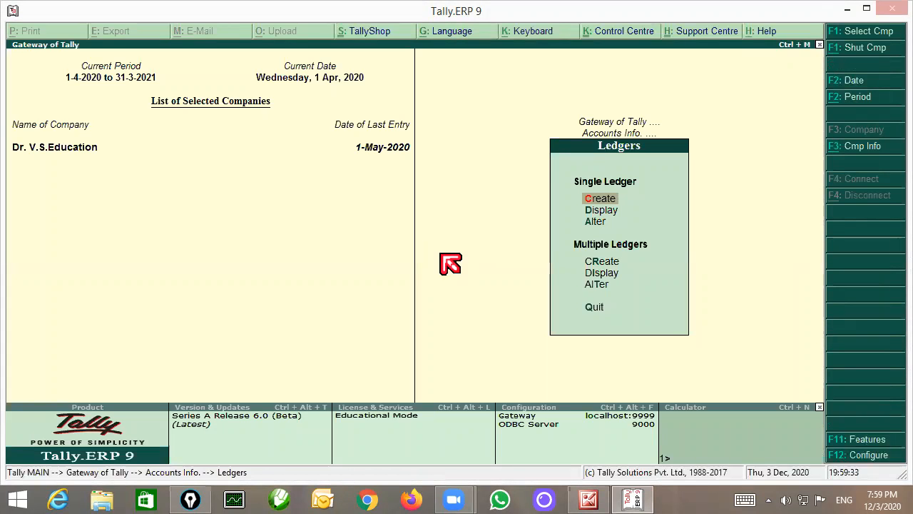
{"action": "key", "text": "Return"}
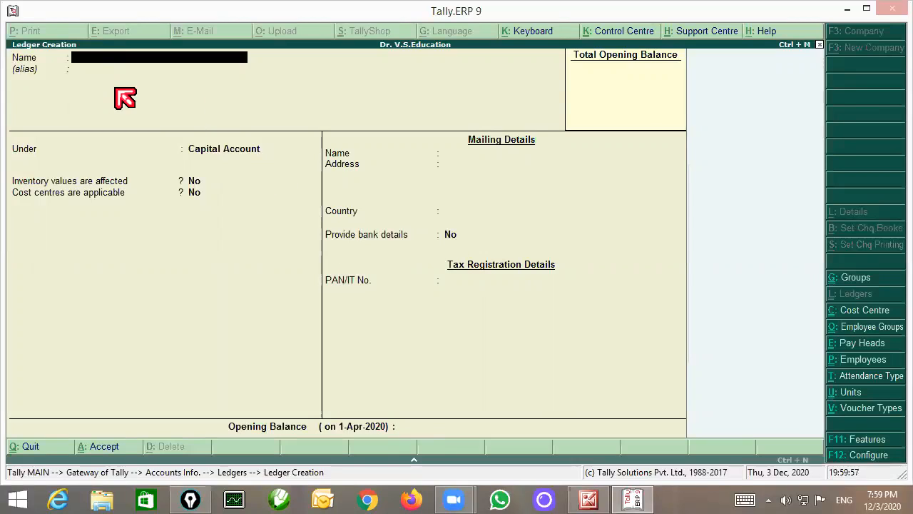
{"action": "key", "text": "Escape"}
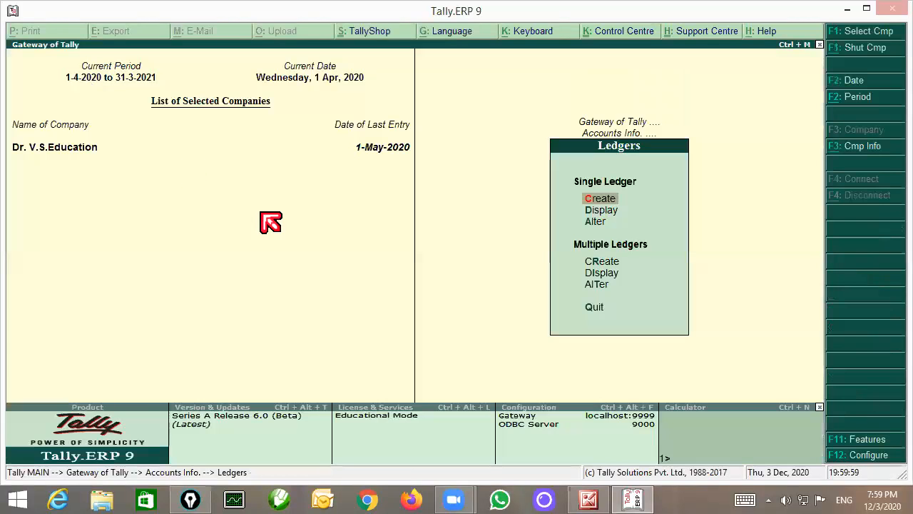
Display the student ledger listed directly below Cash and return to the single ledger Create option.
{"action": "key", "text": "Down"}
{"action": "key", "text": "Return"}
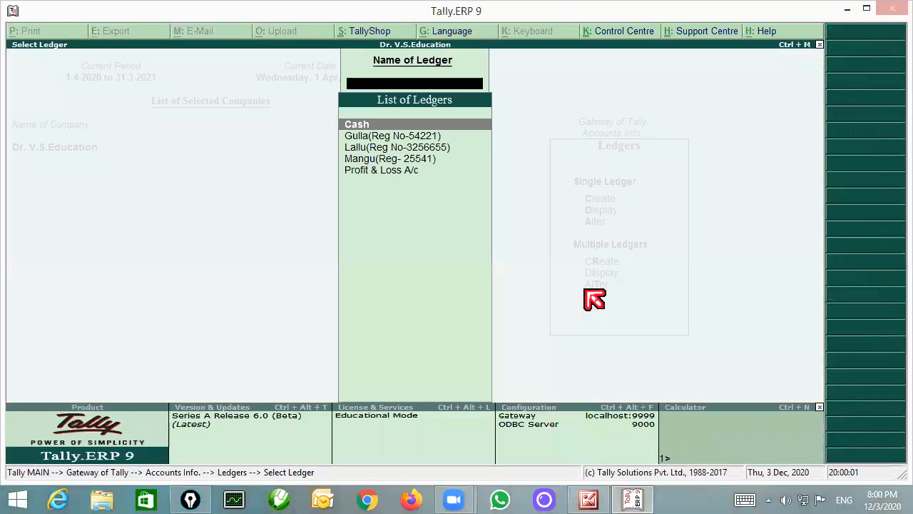
{"action": "key", "text": "Down"}
{"action": "key", "text": "Return"}
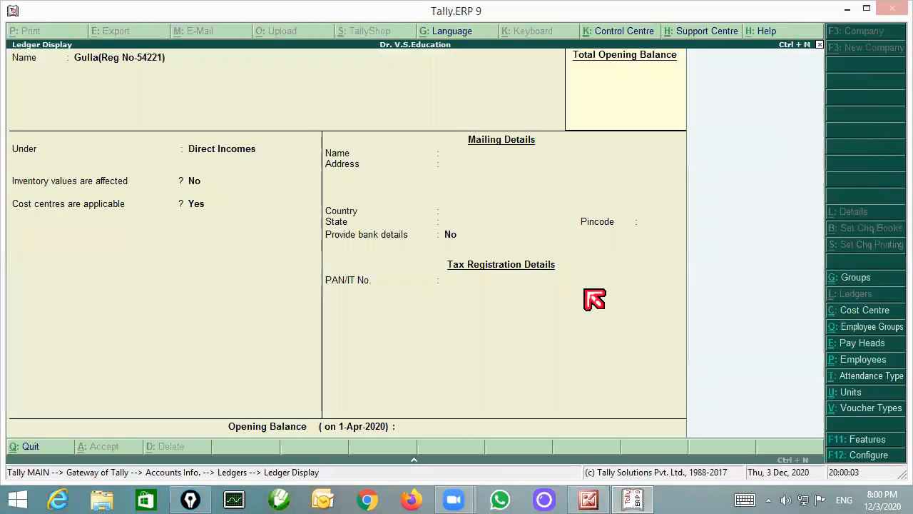
{"action": "key", "text": "Escape"}
{"action": "key", "text": "BackSpace"}
{"action": "key", "text": "Escape"}
{"action": "key", "text": "Up"}
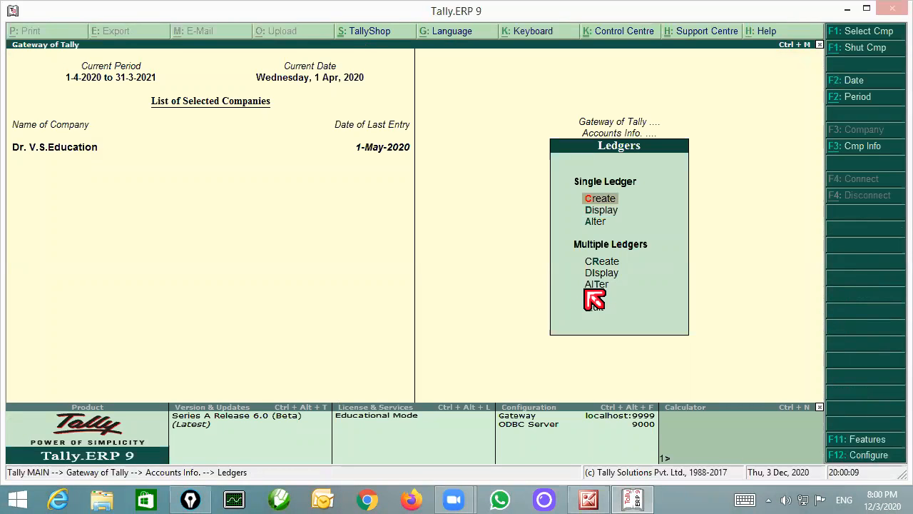
{"action": "key", "text": "Down"}
{"action": "key", "text": "Down"}
{"action": "key", "text": "Down"}
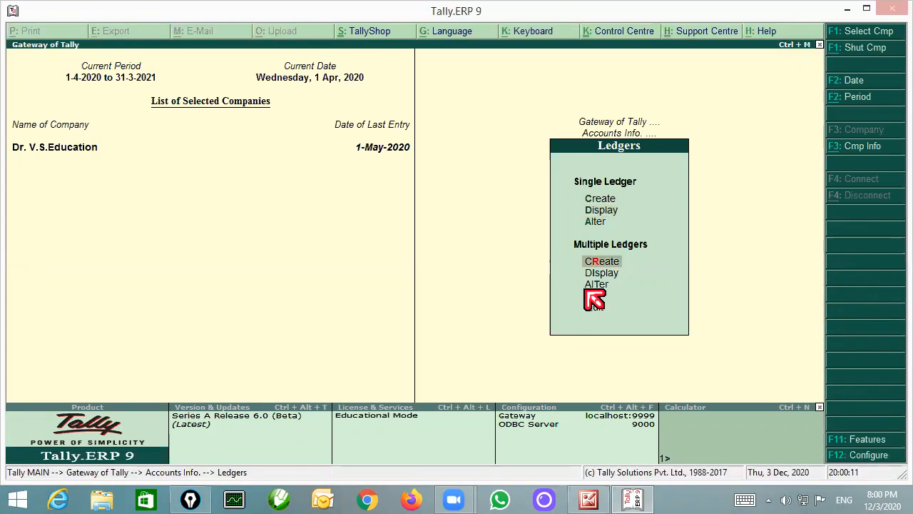
{"action": "key", "text": "Up"}
{"action": "key", "text": "Up"}
{"action": "key", "text": "Up"}
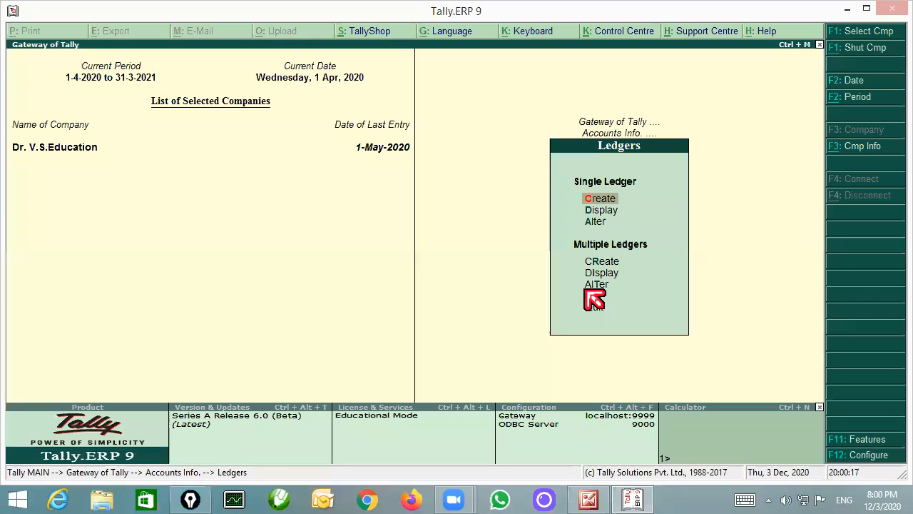
View the empty ledger creation form again, quit it, and go back to the Gateway of Tally.
{"action": "key", "text": "Return"}
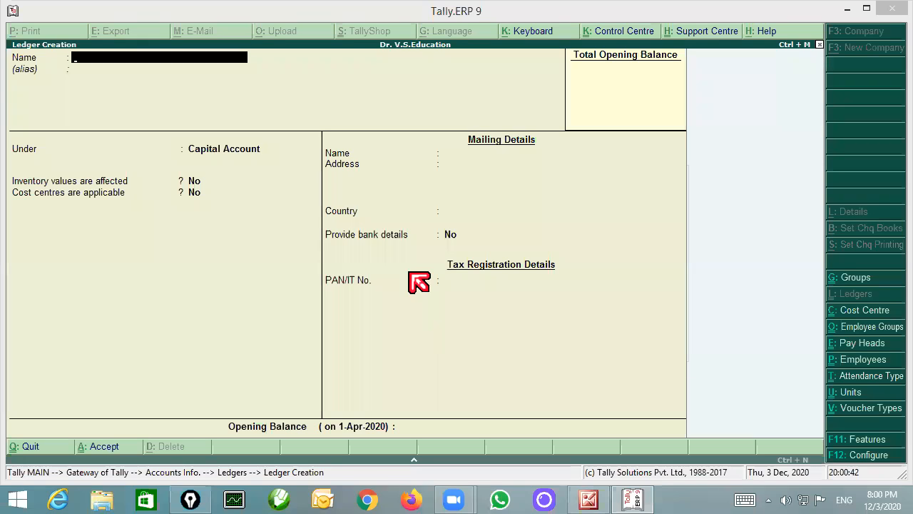
{"action": "key", "text": "Escape"}
{"action": "key", "text": "Return"}
{"action": "key", "text": "Escape"}
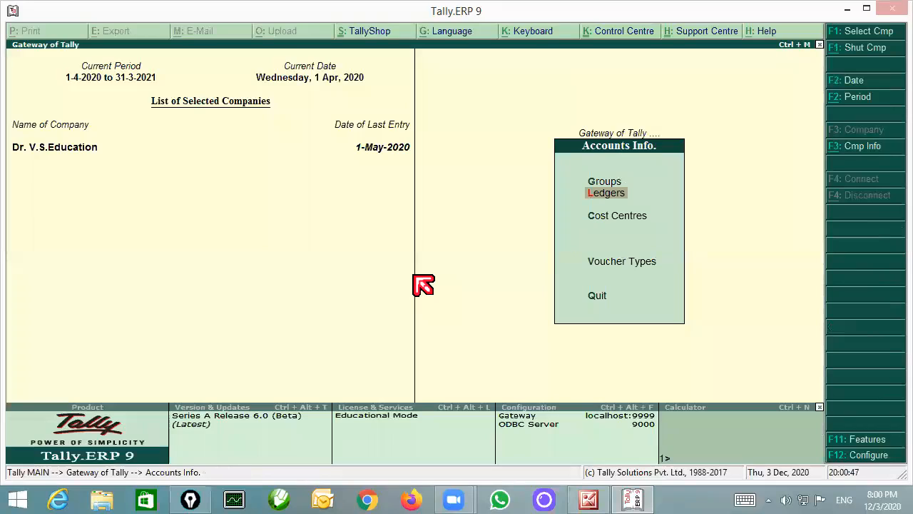
{"action": "key", "text": "Escape"}
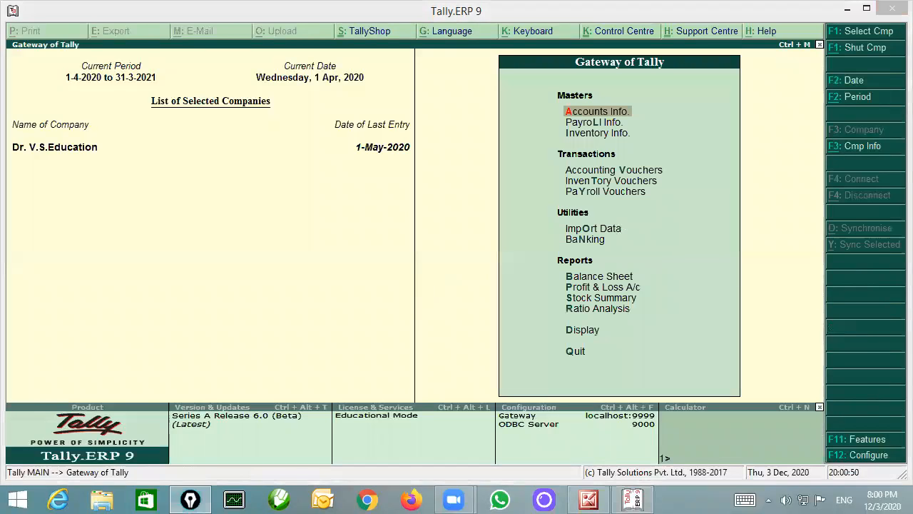
Show the annotation toolbar and switch to Microsoft Office Picture Manager with the scanned course pages.
{"action": "left_click", "coordinate": [191, 500]}
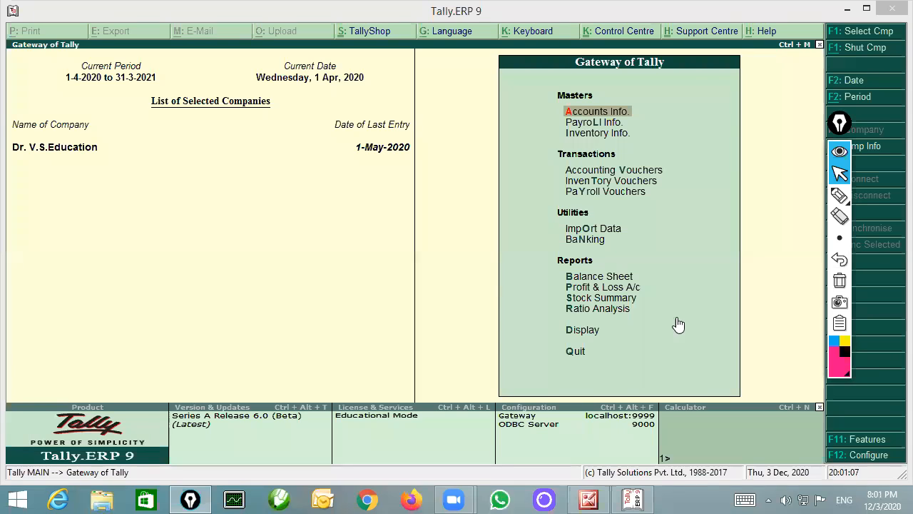
{"action": "left_click", "coordinate": [473, 290]}
{"action": "left_click", "coordinate": [602, 492]}
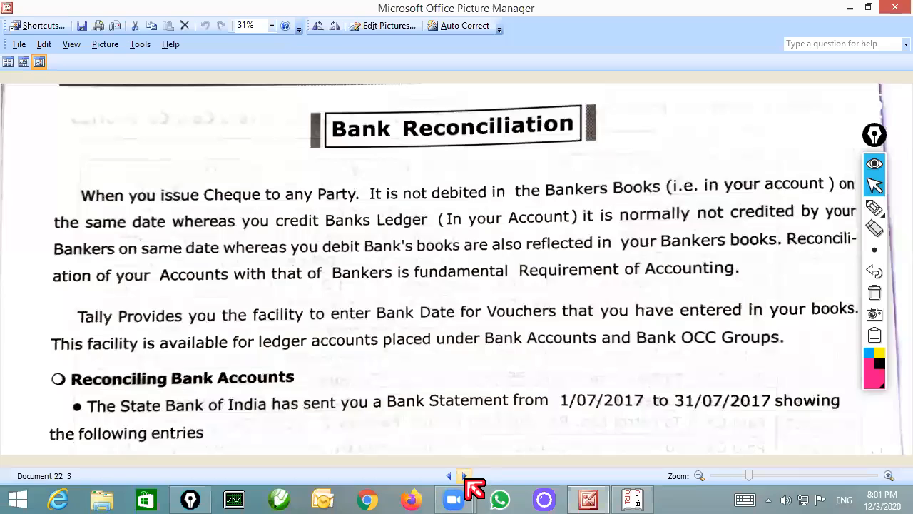
Browse the Bank Reconciliation page images and bring up the SBI bank statement in Document 22_2.
{"action": "left_click", "coordinate": [464, 477]}
{"action": "left_click", "coordinate": [464, 476]}
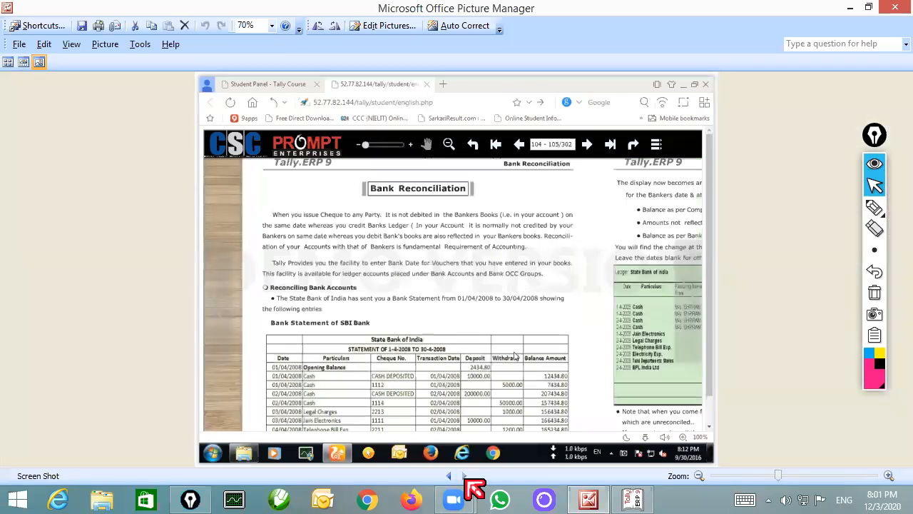
{"action": "left_click", "coordinate": [449, 476]}
{"action": "left_click", "coordinate": [449, 476]}
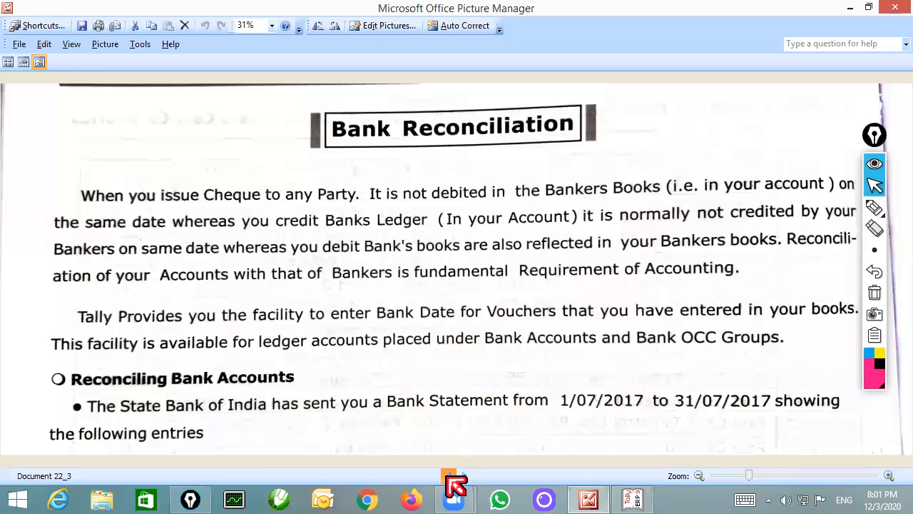
{"action": "left_click", "coordinate": [449, 476]}
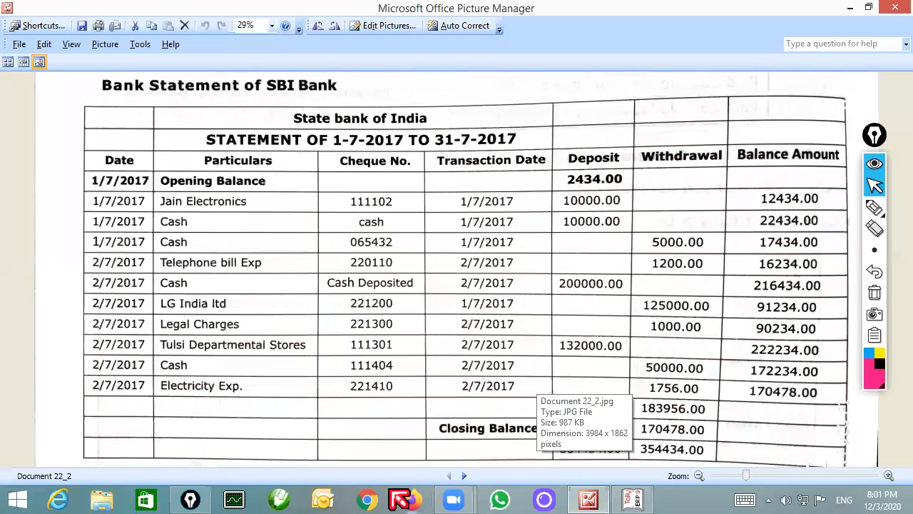
Switch to Chrome, search Google Images for "bank passbook", and open the Wikipedia passbook picture in the preview.
{"action": "left_click", "coordinate": [370, 498]}
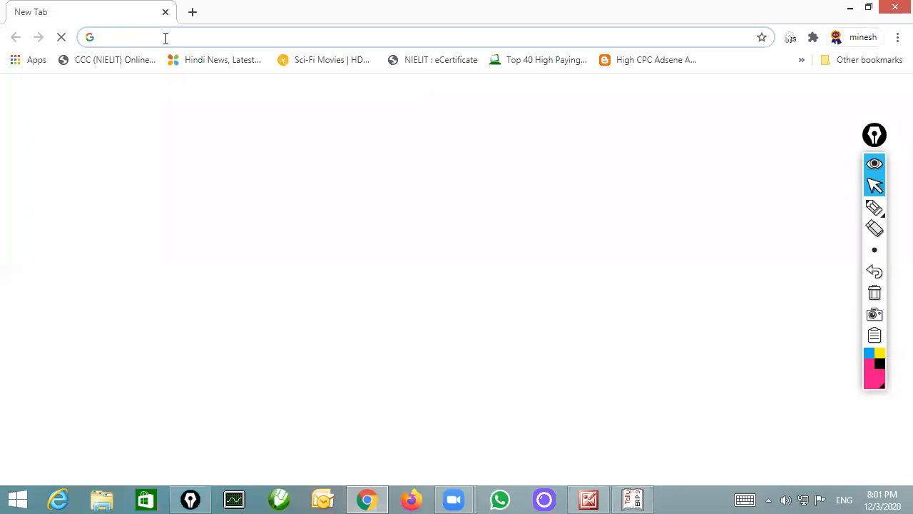
{"action": "type", "text": "ima"}
{"action": "key", "text": "Return"}
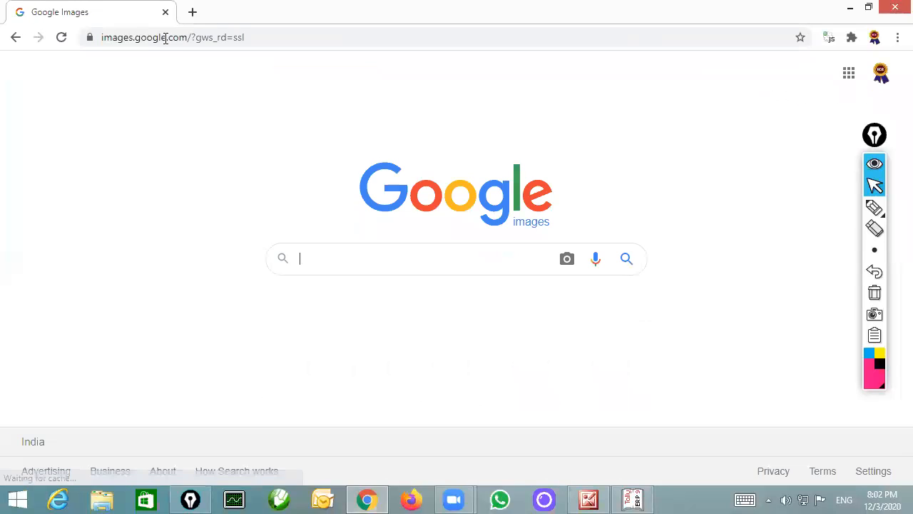
{"action": "type", "text": "bank passbook"}
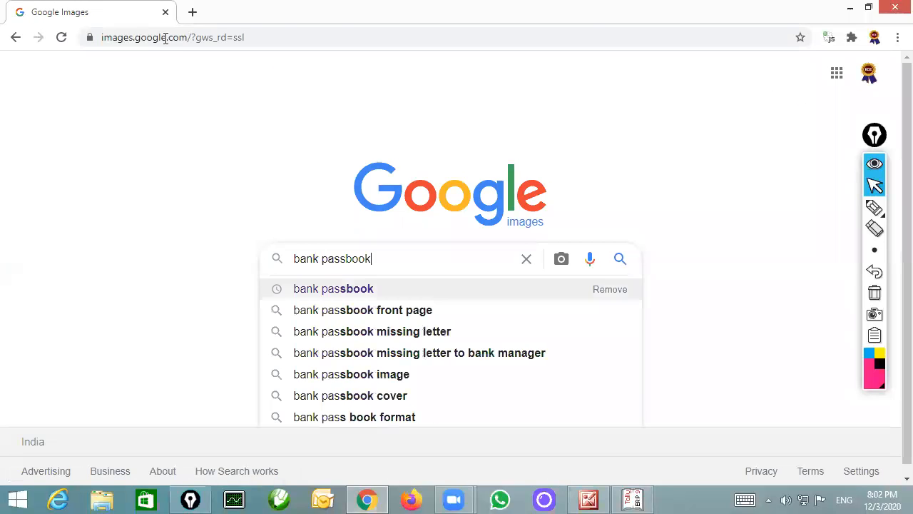
{"action": "key", "text": "Return"}
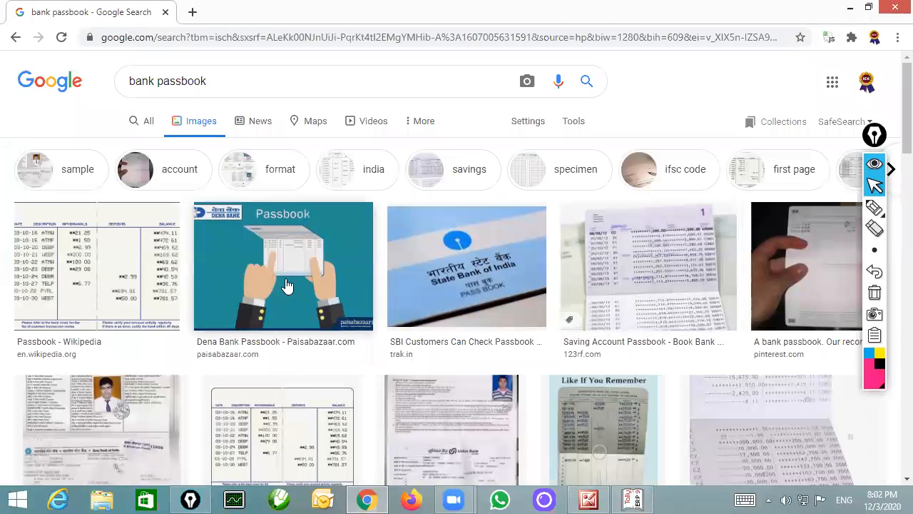
{"action": "left_click", "coordinate": [126, 286]}
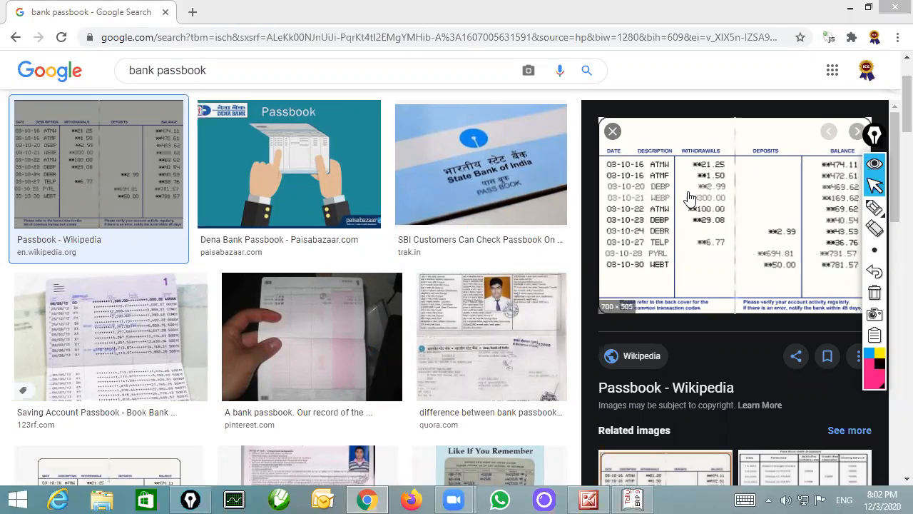
Circle the passbook's date, description and balance columns with the annotation pen, tick withdrawals and deposits, and clear all marks.
{"action": "left_click", "coordinate": [875, 208]}
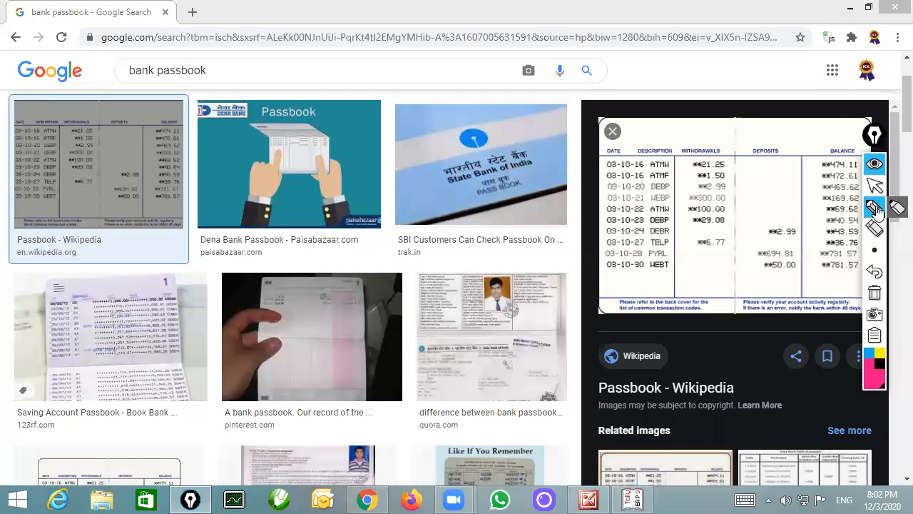
{"action": "mouse_move", "coordinate": [625, 142]}
{"action": "left_mouse_down"}
{"action": "mouse_move", "coordinate": [599, 257]}
{"action": "mouse_move", "coordinate": [631, 150]}
{"action": "left_mouse_up"}
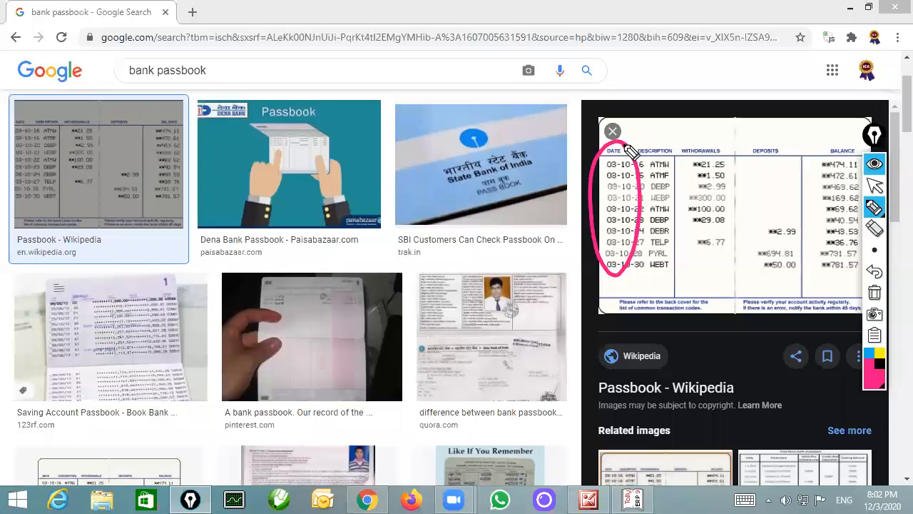
{"action": "mouse_move", "coordinate": [677, 80]}
{"action": "left_mouse_down"}
{"action": "mouse_move", "coordinate": [666, 146]}
{"action": "mouse_move", "coordinate": [658, 143]}
{"action": "mouse_move", "coordinate": [683, 271]}
{"action": "mouse_move", "coordinate": [672, 152]}
{"action": "left_mouse_up"}
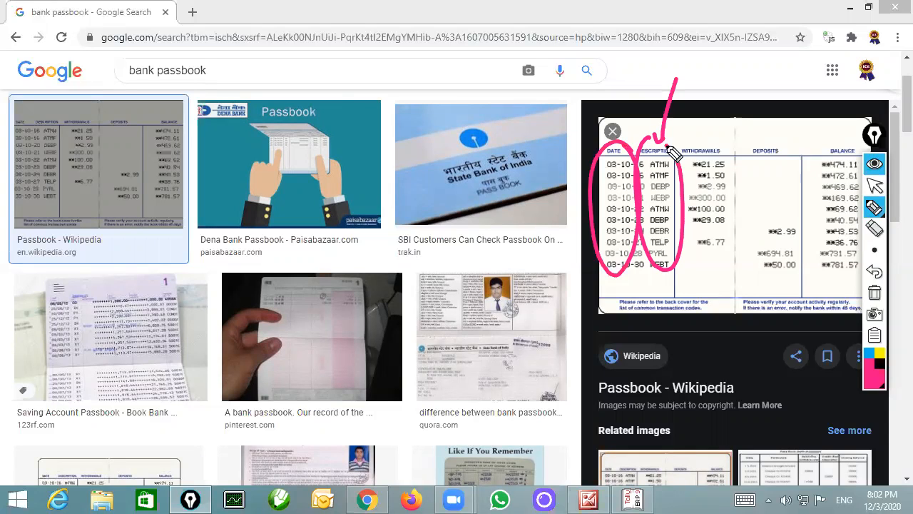
{"action": "left_click_drag", "start_coordinate": [691, 141], "coordinate": [788, 132]}
{"action": "mouse_move", "coordinate": [853, 143]}
{"action": "left_mouse_down"}
{"action": "mouse_move", "coordinate": [838, 275]}
{"action": "mouse_move", "coordinate": [849, 157]}
{"action": "left_mouse_up"}
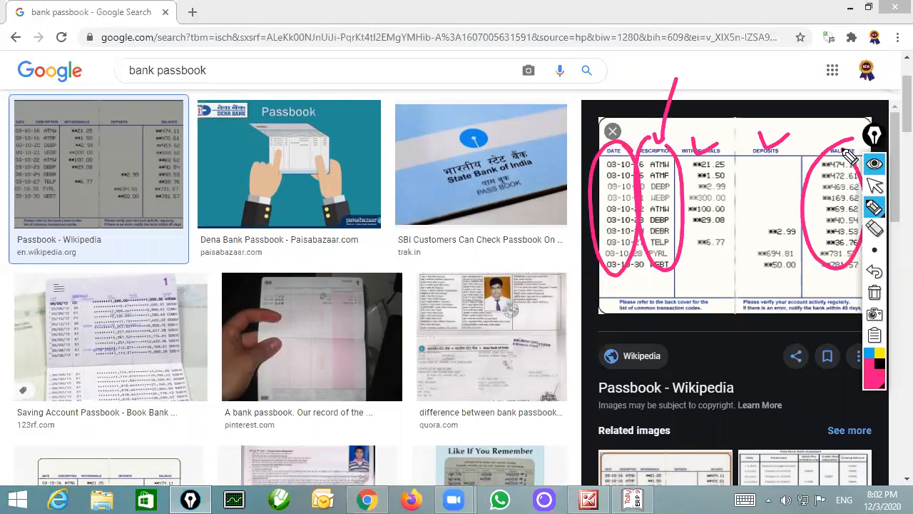
{"action": "left_click", "coordinate": [875, 293]}
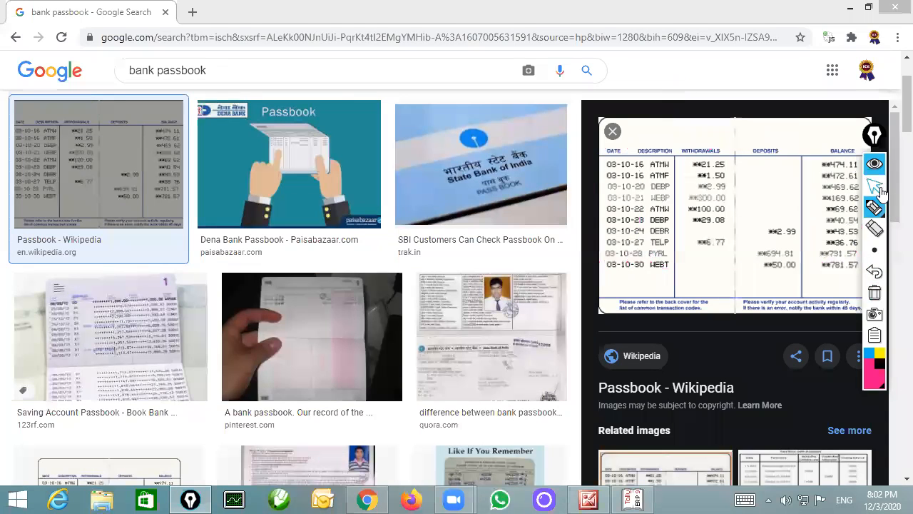
Preview the 123RF passbook photo and its related dollar banknote passbook image, browse further passbook pictures, and close Chrome.
{"action": "left_click", "coordinate": [879, 188]}
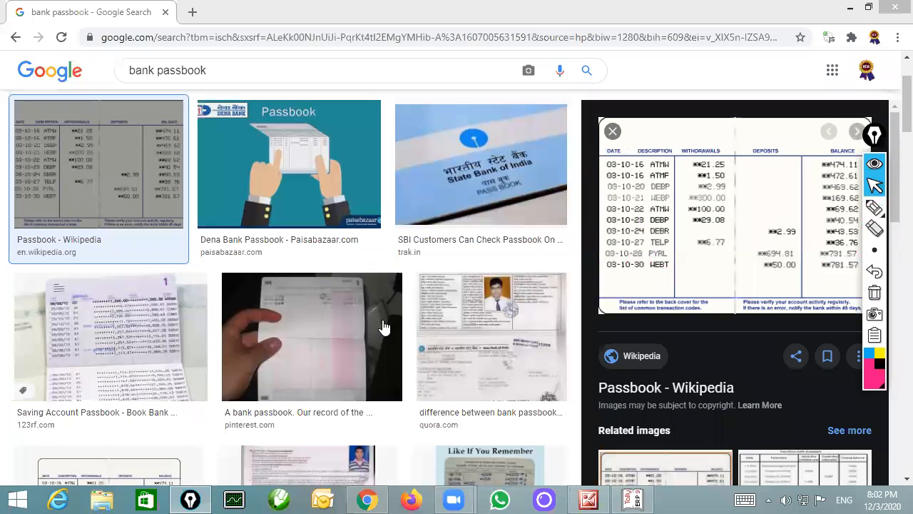
{"action": "left_click", "coordinate": [135, 331]}
{"action": "scroll", "coordinate": [603, 282], "scroll_direction": "down", "scroll_amount": 4}
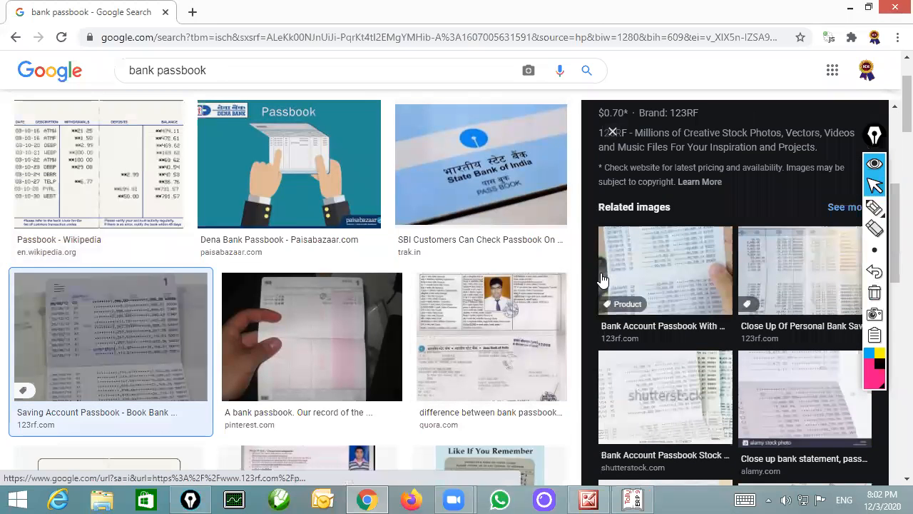
{"action": "left_click", "coordinate": [652, 300]}
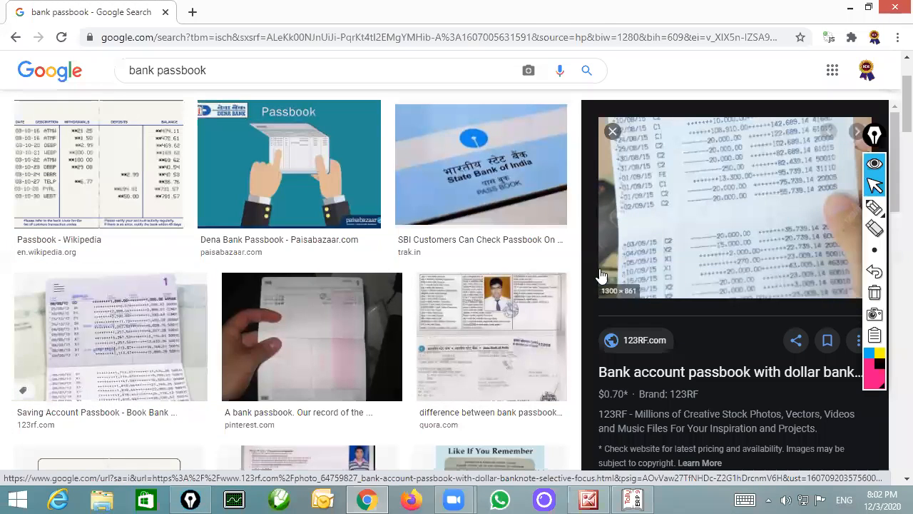
{"action": "scroll", "coordinate": [416, 441], "scroll_direction": "down", "scroll_amount": 5}
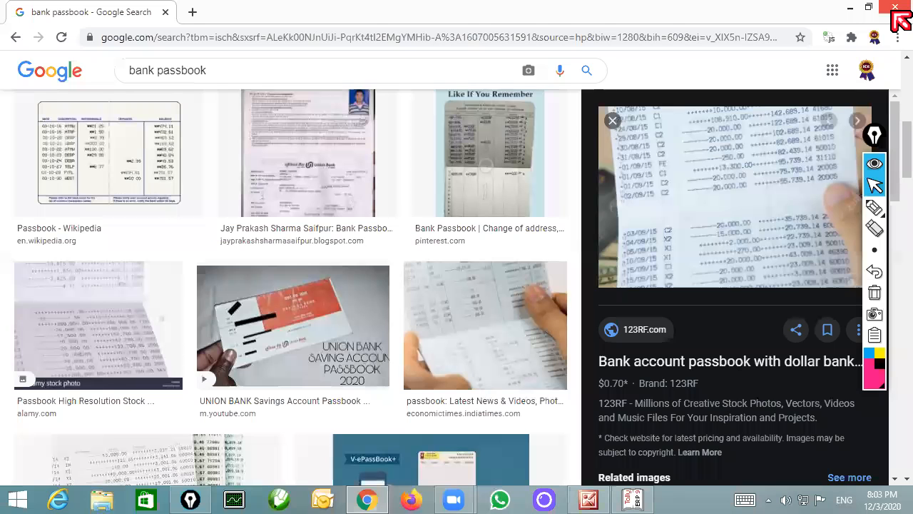
{"action": "left_click", "coordinate": [894, 9]}
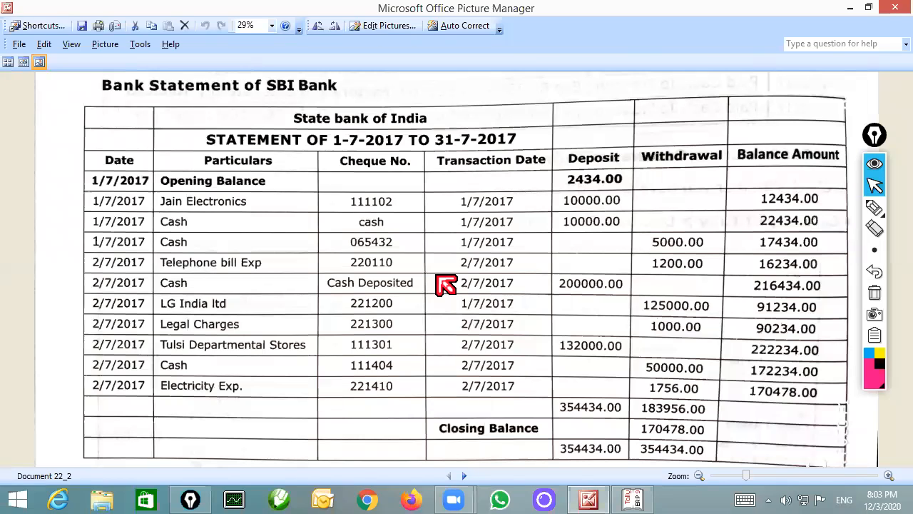
Reopen Chrome, load Google Images, and search for "bank cheque".
{"action": "left_click", "coordinate": [373, 496]}
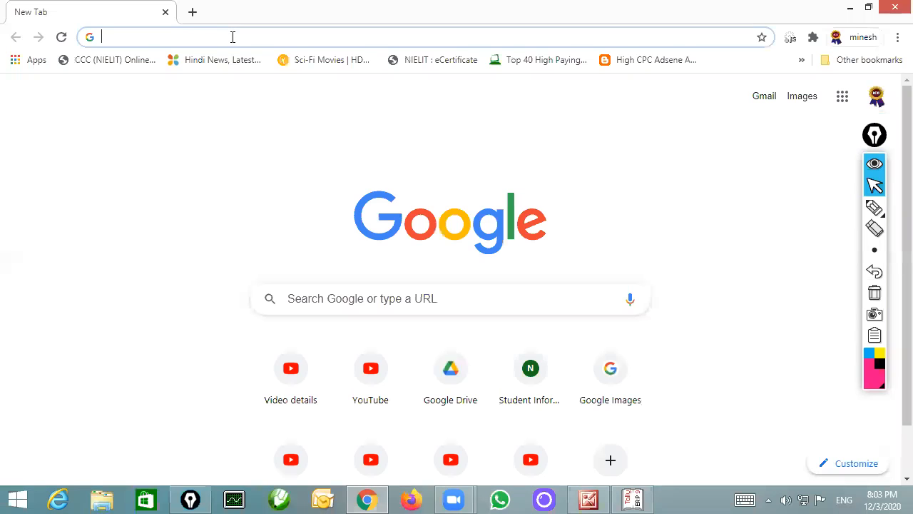
{"action": "type", "text": "im"}
{"action": "key", "text": "Return"}
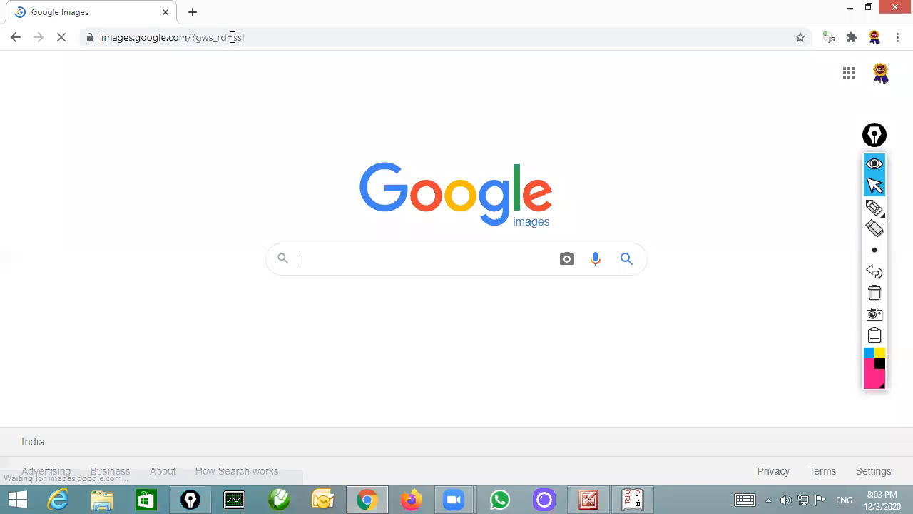
{"action": "type", "text": "bank cheque"}
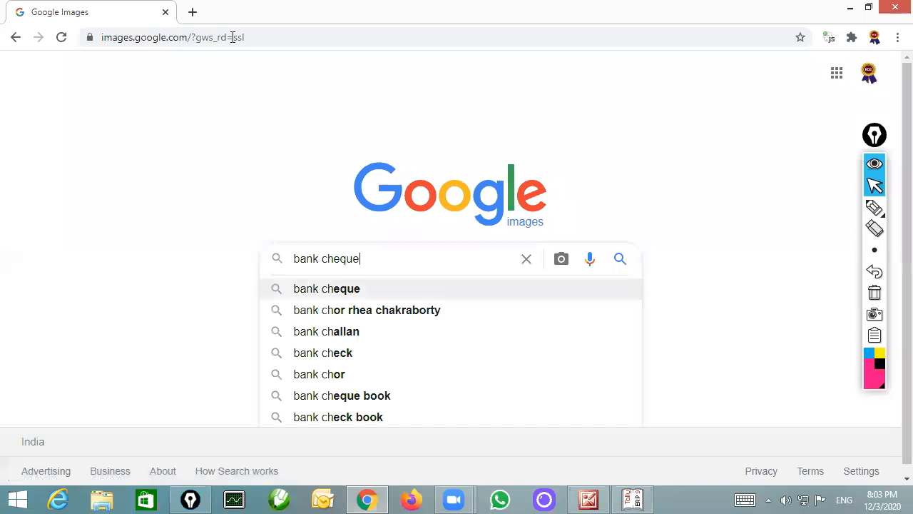
{"action": "key", "text": "Return"}
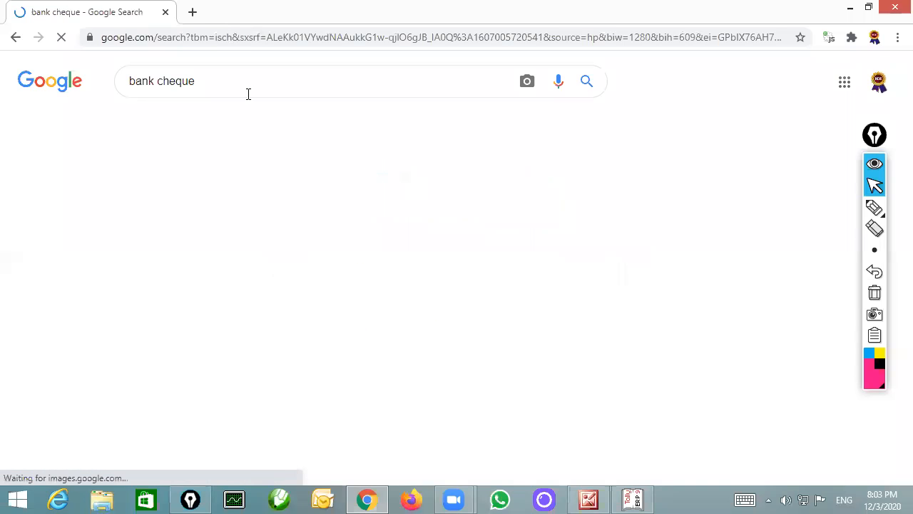
Preview the blank State Bank of India cheque from the results and bring its picture up in Microsoft Office Picture Manager.
{"action": "left_click", "coordinate": [474, 414]}
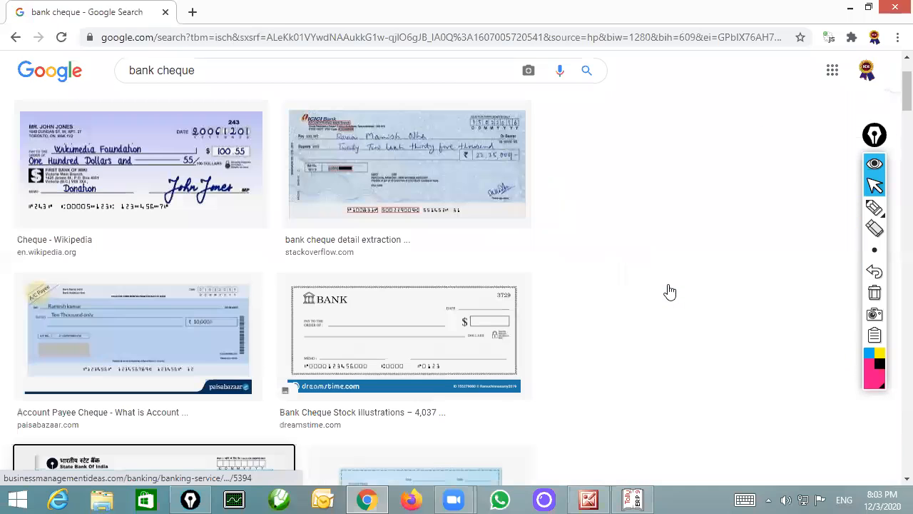
{"action": "left_click_drag", "start_coordinate": [659, 183], "coordinate": [787, 267]}
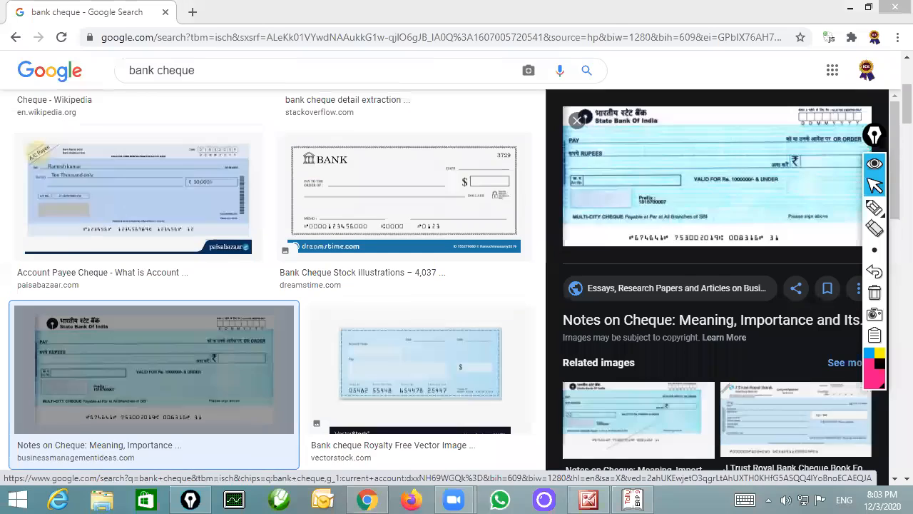
{"action": "left_click", "coordinate": [588, 499]}
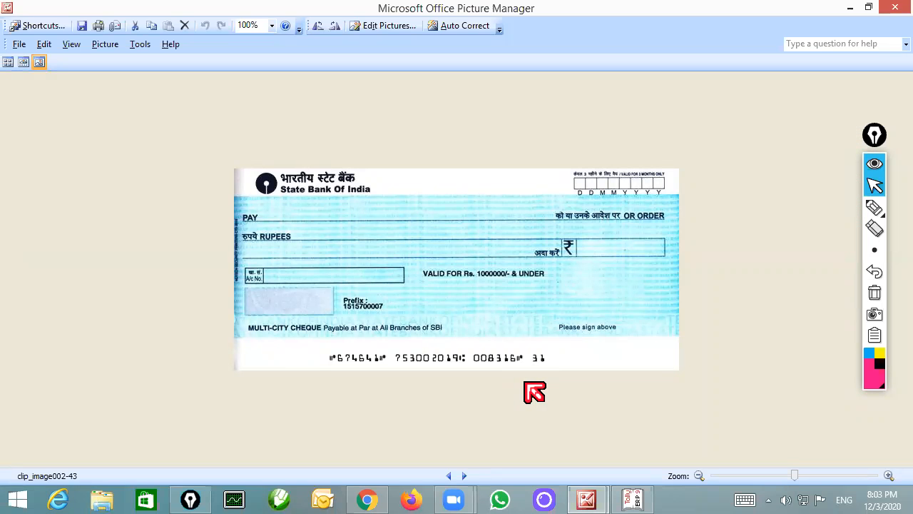
Handwrite the date 01/12/2020 above the cheque's date boxes with the pink annotation pen.
{"action": "left_click", "coordinate": [875, 207]}
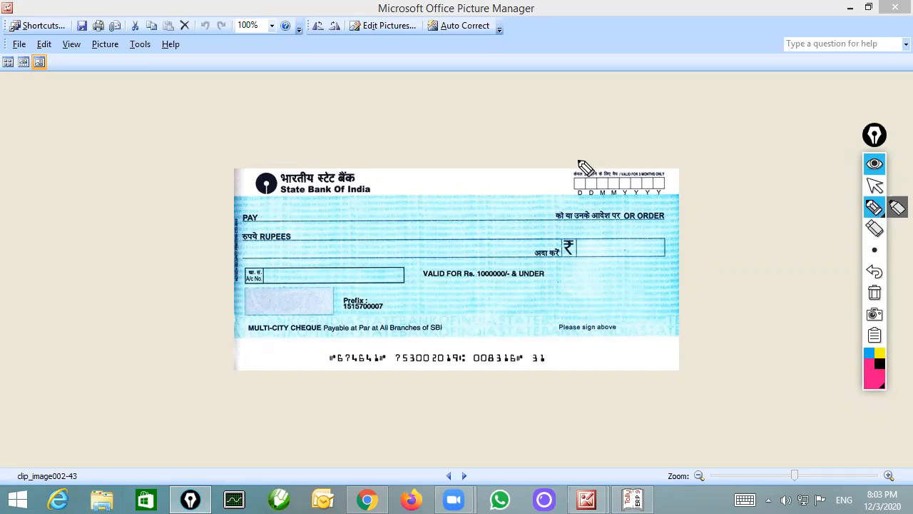
{"action": "left_click_drag", "start_coordinate": [578, 154], "coordinate": [578, 185]}
{"action": "left_click_drag", "start_coordinate": [571, 115], "coordinate": [587, 143]}
{"action": "left_click_drag", "start_coordinate": [621, 85], "coordinate": [587, 167]}
{"action": "mouse_move", "coordinate": [628, 109]}
{"action": "left_mouse_down"}
{"action": "mouse_move", "coordinate": [625, 135]}
{"action": "mouse_move", "coordinate": [668, 131]}
{"action": "left_mouse_up"}
{"action": "left_click_drag", "start_coordinate": [678, 90], "coordinate": [658, 153]}
{"action": "left_click_drag", "start_coordinate": [679, 116], "coordinate": [709, 132]}
{"action": "mouse_move", "coordinate": [726, 121]}
{"action": "left_mouse_down"}
{"action": "mouse_move", "coordinate": [746, 140]}
{"action": "mouse_move", "coordinate": [759, 127]}
{"action": "left_mouse_up"}
Handwrite the payee "I.C.E" on the cheque's PAY line.
{"action": "left_click_drag", "start_coordinate": [280, 203], "coordinate": [300, 199]}
{"action": "mouse_move", "coordinate": [290, 201]}
{"action": "left_mouse_down"}
{"action": "mouse_move", "coordinate": [289, 224]}
{"action": "mouse_move", "coordinate": [301, 221]}
{"action": "left_mouse_up"}
{"action": "left_click", "coordinate": [314, 210]}
{"action": "left_click_drag", "start_coordinate": [342, 187], "coordinate": [348, 217]}
{"action": "left_click", "coordinate": [360, 206]}
{"action": "mouse_move", "coordinate": [374, 187]}
{"action": "left_mouse_down"}
{"action": "mouse_move", "coordinate": [390, 212]}
{"action": "mouse_move", "coordinate": [385, 199]}
{"action": "left_mouse_up"}
{"action": "left_click_drag", "start_coordinate": [380, 182], "coordinate": [398, 177]}
Handwrite the amount 1000/- beside the rupee symbol and add a sample signature over the cheque's signing area.
{"action": "left_click", "coordinate": [590, 247]}
{"action": "left_click_drag", "start_coordinate": [589, 245], "coordinate": [587, 265]}
{"action": "left_click_drag", "start_coordinate": [608, 245], "coordinate": [648, 245]}
{"action": "mouse_move", "coordinate": [682, 214]}
{"action": "left_mouse_down"}
{"action": "mouse_move", "coordinate": [658, 284]}
{"action": "mouse_move", "coordinate": [705, 261]}
{"action": "left_mouse_up"}
{"action": "left_click_drag", "start_coordinate": [549, 305], "coordinate": [565, 361]}
{"action": "mouse_move", "coordinate": [578, 314]}
{"action": "left_mouse_down"}
{"action": "mouse_move", "coordinate": [575, 350]}
{"action": "mouse_move", "coordinate": [643, 312]}
{"action": "mouse_move", "coordinate": [713, 310]}
{"action": "mouse_move", "coordinate": [711, 287]}
{"action": "left_mouse_up"}
{"action": "left_click", "coordinate": [605, 300]}
Start the amount in words with "One Tho" on the RUPEES line and cross the cheque's upper corner with two parallel lines.
{"action": "mouse_move", "coordinate": [303, 244]}
{"action": "left_mouse_down"}
{"action": "mouse_move", "coordinate": [307, 258]}
{"action": "mouse_move", "coordinate": [344, 266]}
{"action": "left_mouse_up"}
{"action": "left_click_drag", "start_coordinate": [350, 259], "coordinate": [363, 257]}
{"action": "mouse_move", "coordinate": [378, 236]}
{"action": "left_mouse_down"}
{"action": "mouse_move", "coordinate": [373, 266]}
{"action": "mouse_move", "coordinate": [432, 264]}
{"action": "left_mouse_up"}
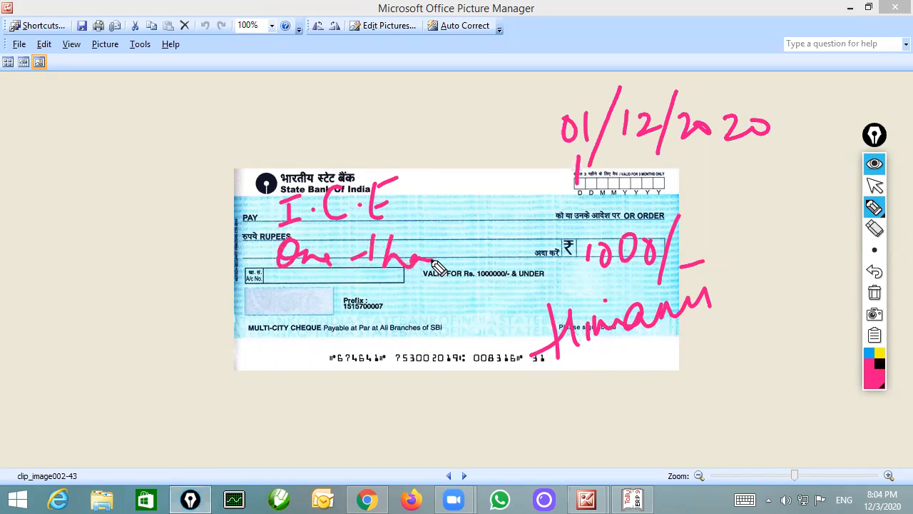
{"action": "left_click_drag", "start_coordinate": [219, 218], "coordinate": [275, 152]}
{"action": "left_click_drag", "start_coordinate": [292, 154], "coordinate": [230, 251]}
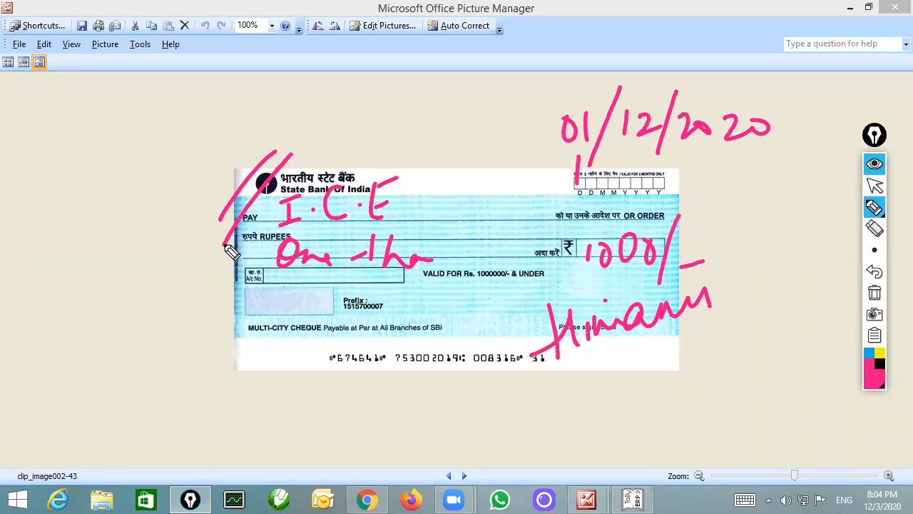
Set the pen to black, draw an arrow to the cheque's lower corner, and write "3 months" underlined beneath it.
{"action": "left_click", "coordinate": [881, 366]}
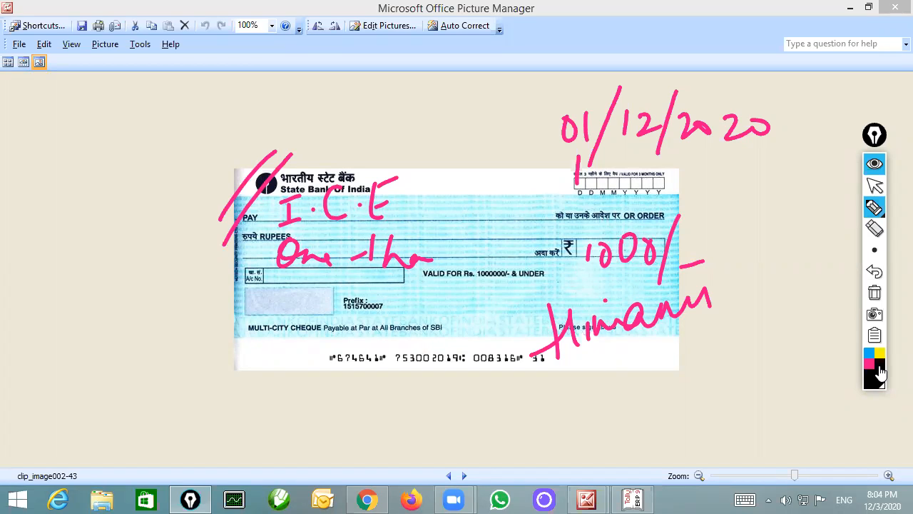
{"action": "left_click_drag", "start_coordinate": [174, 401], "coordinate": [247, 366]}
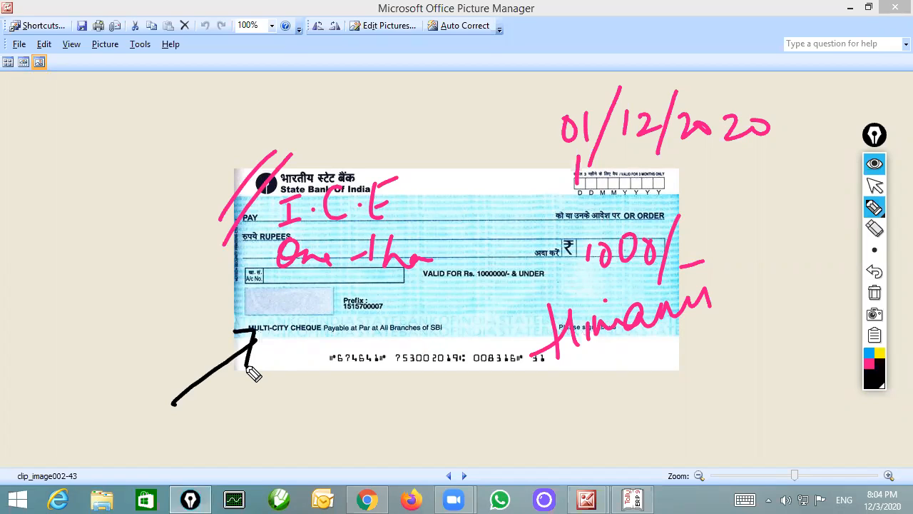
{"action": "mouse_move", "coordinate": [206, 412]}
{"action": "left_mouse_down"}
{"action": "mouse_move", "coordinate": [232, 431]}
{"action": "mouse_move", "coordinate": [216, 443]}
{"action": "left_mouse_up"}
{"action": "left_click_drag", "start_coordinate": [253, 410], "coordinate": [287, 411]}
{"action": "left_click_drag", "start_coordinate": [294, 395], "coordinate": [311, 399]}
{"action": "left_click_drag", "start_coordinate": [321, 387], "coordinate": [351, 387]}
{"action": "left_click_drag", "start_coordinate": [352, 334], "coordinate": [373, 393]}
{"action": "left_click_drag", "start_coordinate": [386, 352], "coordinate": [371, 374]}
{"action": "left_click_drag", "start_coordinate": [415, 377], "coordinate": [238, 461]}
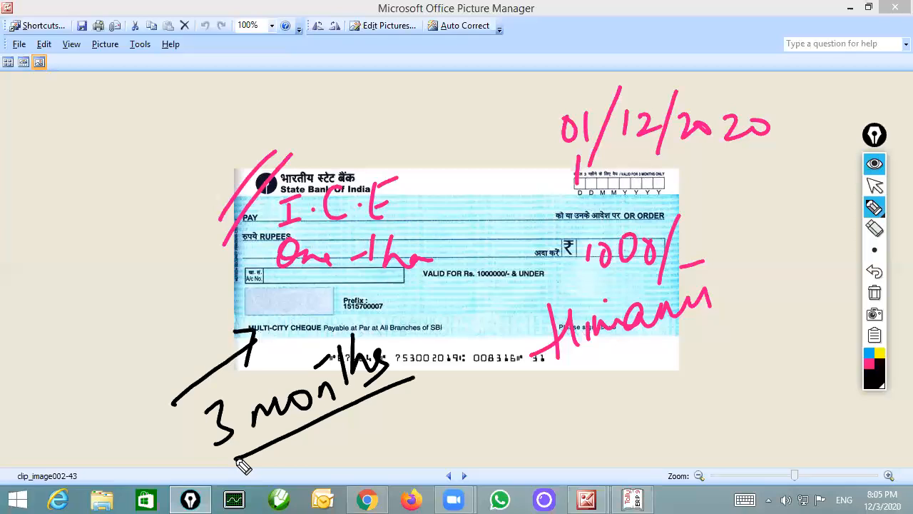
Write "10/Dec" above the cheque, circle it, and draw an arrow from it to the double-underlined word "Deposit".
{"action": "left_click_drag", "start_coordinate": [62, 91], "coordinate": [64, 122]}
{"action": "left_click_drag", "start_coordinate": [95, 95], "coordinate": [93, 97]}
{"action": "left_click_drag", "start_coordinate": [117, 67], "coordinate": [105, 121]}
{"action": "left_click", "coordinate": [157, 105]}
{"action": "mouse_move", "coordinate": [125, 92]}
{"action": "left_mouse_down"}
{"action": "mouse_move", "coordinate": [121, 118]}
{"action": "mouse_move", "coordinate": [181, 105]}
{"action": "left_mouse_up"}
{"action": "mouse_move", "coordinate": [208, 74]}
{"action": "left_mouse_down"}
{"action": "mouse_move", "coordinate": [91, 185]}
{"action": "mouse_move", "coordinate": [204, 90]}
{"action": "mouse_move", "coordinate": [348, 58]}
{"action": "mouse_move", "coordinate": [342, 92]}
{"action": "left_mouse_up"}
{"action": "left_click", "coordinate": [334, 43]}
{"action": "mouse_move", "coordinate": [376, 39]}
{"action": "left_mouse_down"}
{"action": "mouse_move", "coordinate": [381, 75]}
{"action": "mouse_move", "coordinate": [414, 62]}
{"action": "mouse_move", "coordinate": [421, 110]}
{"action": "mouse_move", "coordinate": [454, 75]}
{"action": "mouse_move", "coordinate": [496, 69]}
{"action": "mouse_move", "coordinate": [477, 79]}
{"action": "left_mouse_up"}
{"action": "left_click_drag", "start_coordinate": [380, 114], "coordinate": [495, 80]}
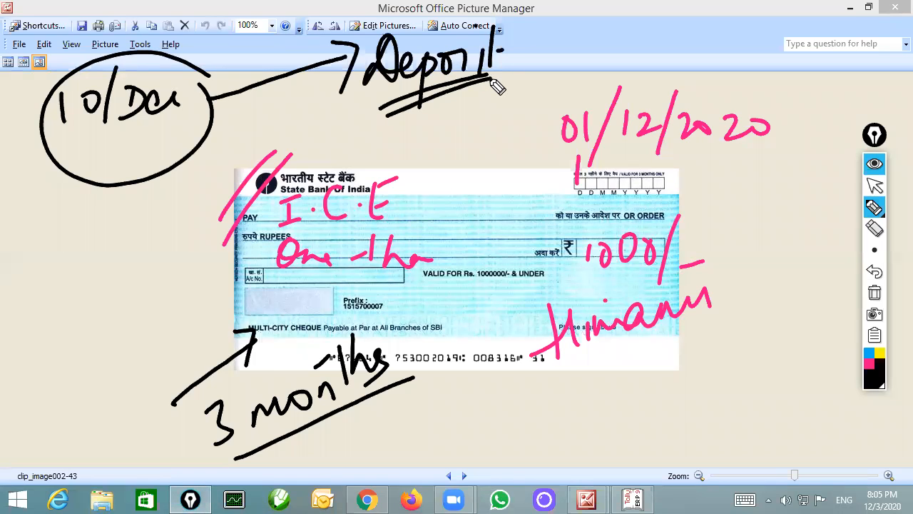
Double-underline the handwritten amount and date on the cheque, and clear all annotations.
{"action": "mouse_move", "coordinate": [587, 290]}
{"action": "left_mouse_down"}
{"action": "mouse_move", "coordinate": [645, 275]}
{"action": "mouse_move", "coordinate": [658, 289]}
{"action": "left_mouse_up"}
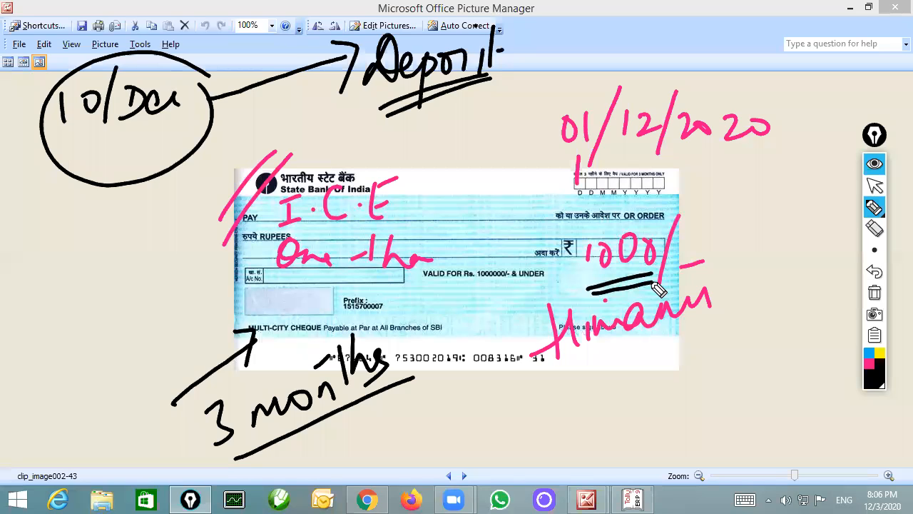
{"action": "mouse_move", "coordinate": [560, 163]}
{"action": "left_mouse_down"}
{"action": "mouse_move", "coordinate": [648, 153]}
{"action": "mouse_move", "coordinate": [656, 164]}
{"action": "left_mouse_up"}
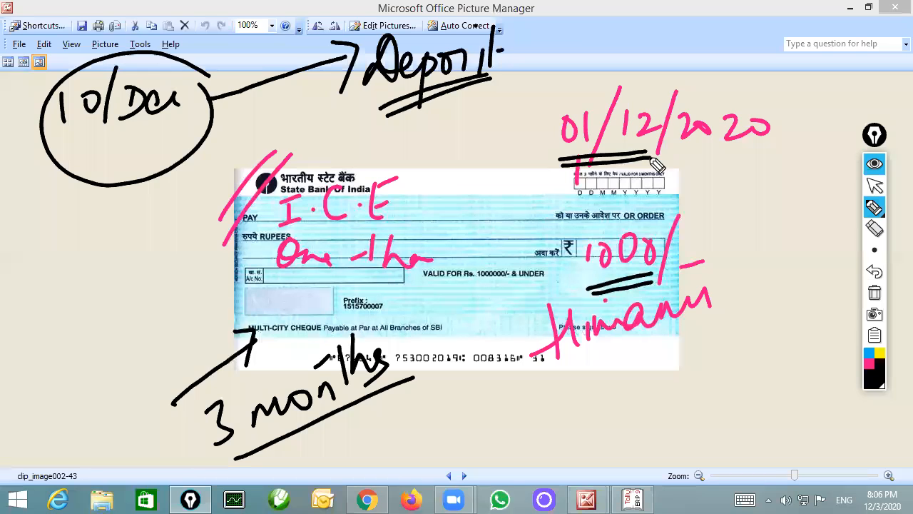
{"action": "left_click", "coordinate": [875, 292]}
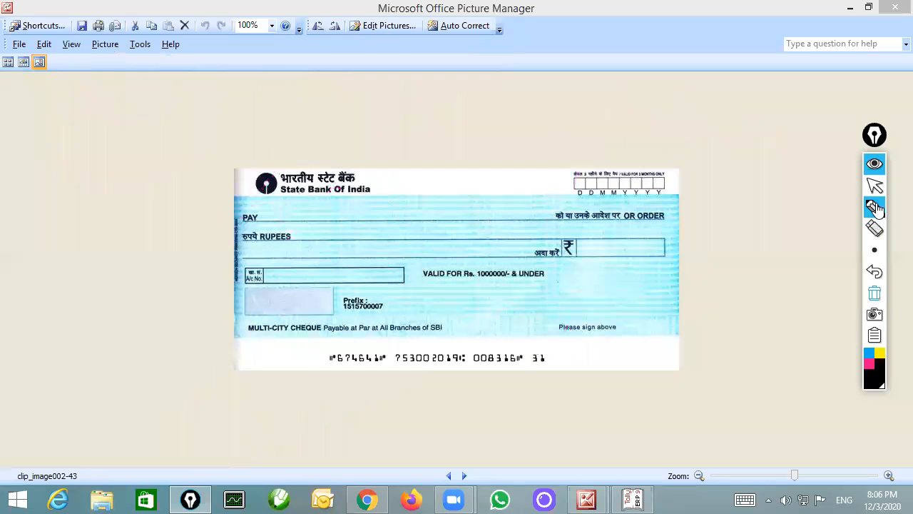
Leave drawing mode and close the cheque picture and Chrome to return to the SBI bank statement.
{"action": "left_click", "coordinate": [875, 187]}
{"action": "left_click", "coordinate": [898, 10]}
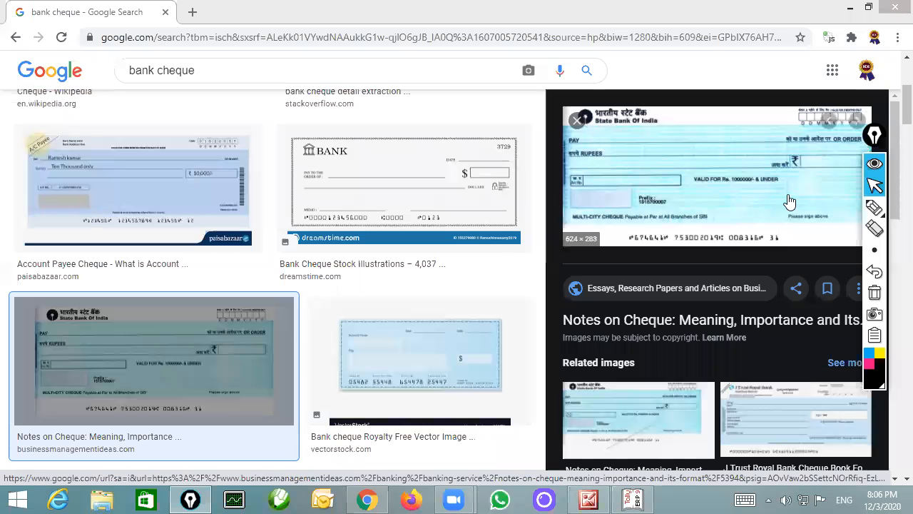
{"action": "left_click", "coordinate": [895, 8]}
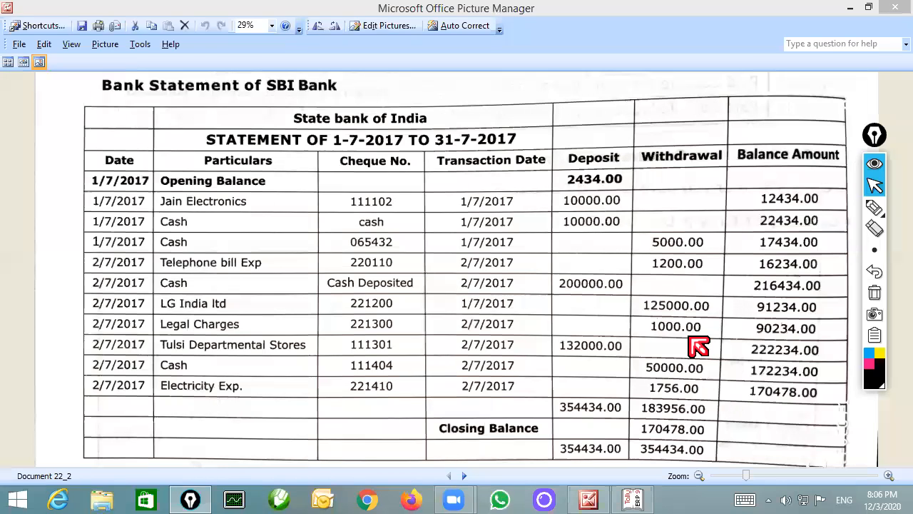
Circle the closing balance on the SBI bank statement with the annotation pen, and clear the mark.
{"action": "left_click", "coordinate": [876, 213]}
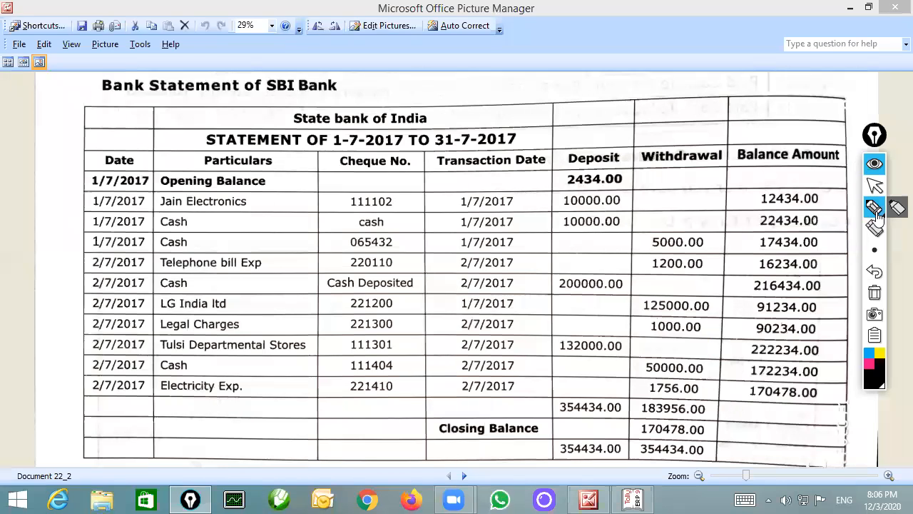
{"action": "mouse_move", "coordinate": [710, 413]}
{"action": "left_mouse_down"}
{"action": "mouse_move", "coordinate": [642, 444]}
{"action": "mouse_move", "coordinate": [722, 435]}
{"action": "mouse_move", "coordinate": [707, 413]}
{"action": "left_mouse_up"}
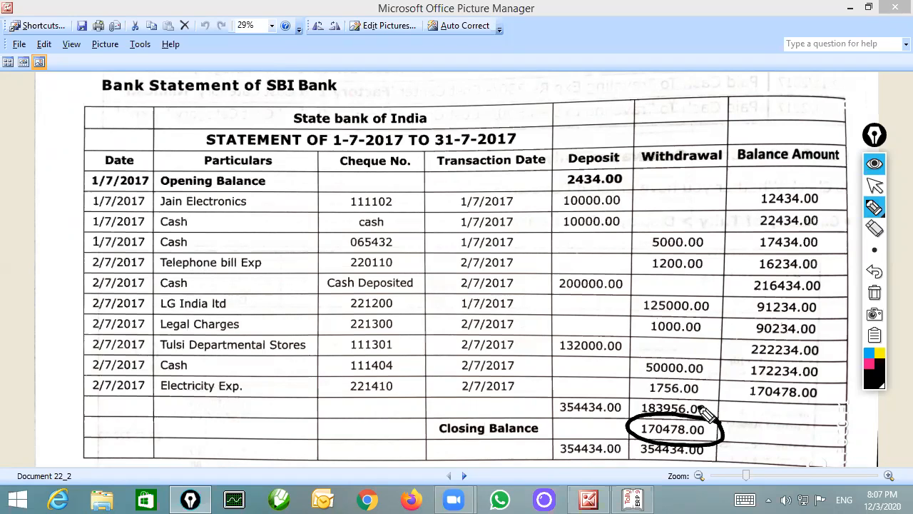
{"action": "left_click", "coordinate": [876, 292]}
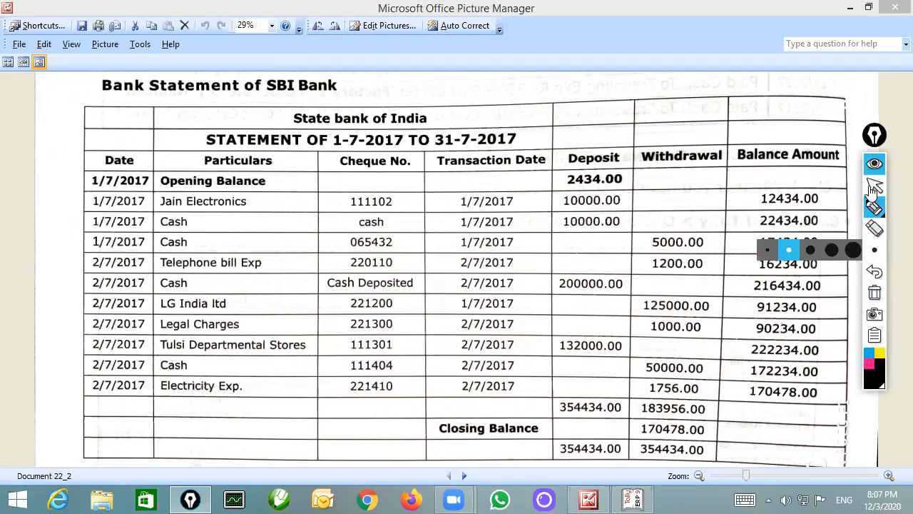
Advance to page image Document 22_3 and underline the "Bank Reconciliation" heading in black.
{"action": "left_click", "coordinate": [875, 186]}
{"action": "left_click", "coordinate": [464, 476]}
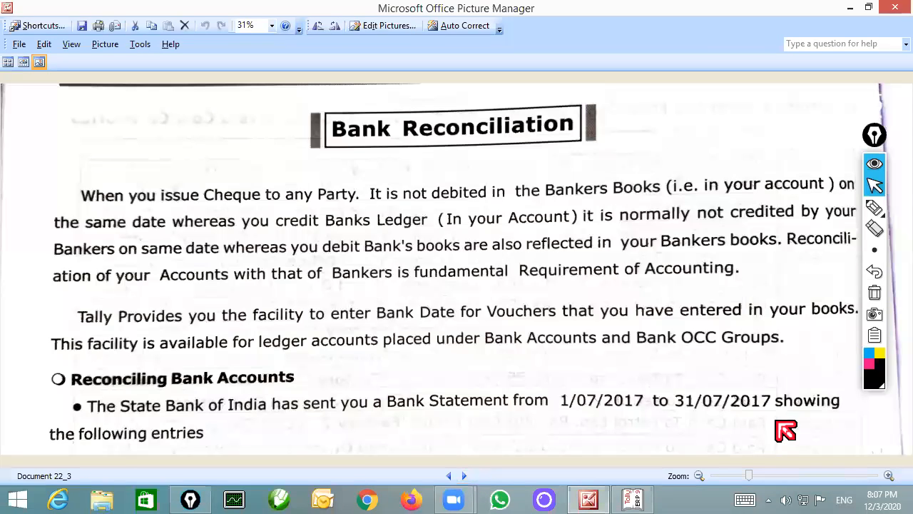
{"action": "left_click", "coordinate": [875, 208]}
{"action": "left_click_drag", "start_coordinate": [325, 147], "coordinate": [640, 147]}
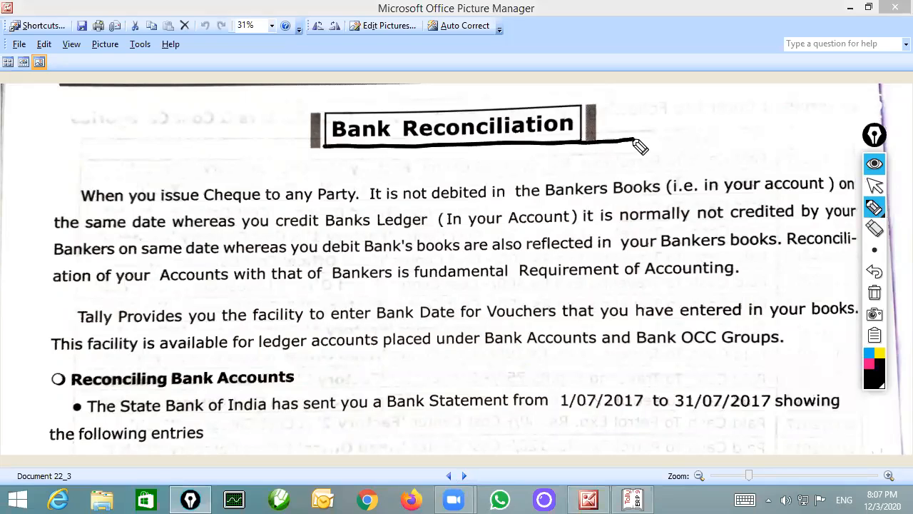
Set the pen to pink and underline the key phrases on issued cheques in the first two lines of the opening paragraph.
{"action": "left_click", "coordinate": [871, 366]}
{"action": "left_click_drag", "start_coordinate": [87, 207], "coordinate": [369, 215]}
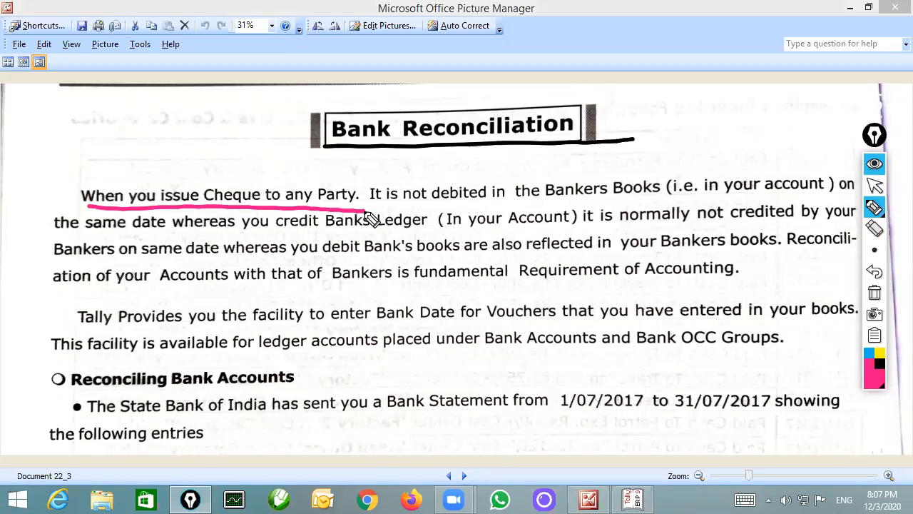
{"action": "left_click_drag", "start_coordinate": [385, 206], "coordinate": [688, 201]}
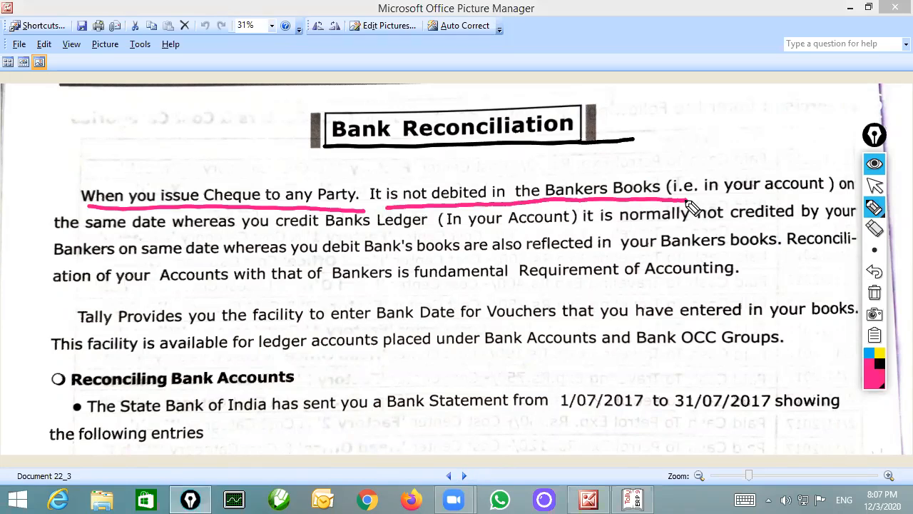
{"action": "left_click_drag", "start_coordinate": [67, 232], "coordinate": [223, 235]}
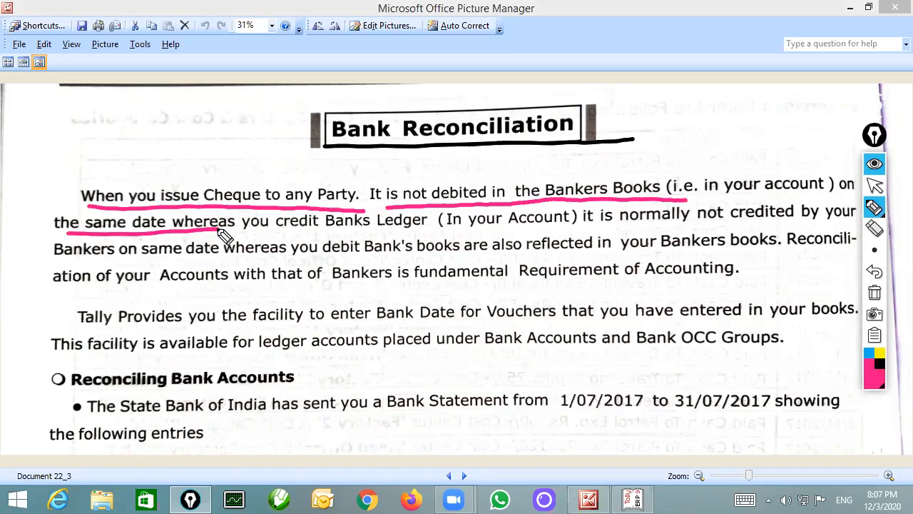
{"action": "left_click_drag", "start_coordinate": [262, 232], "coordinate": [431, 230]}
{"action": "left_click_drag", "start_coordinate": [596, 234], "coordinate": [836, 226]}
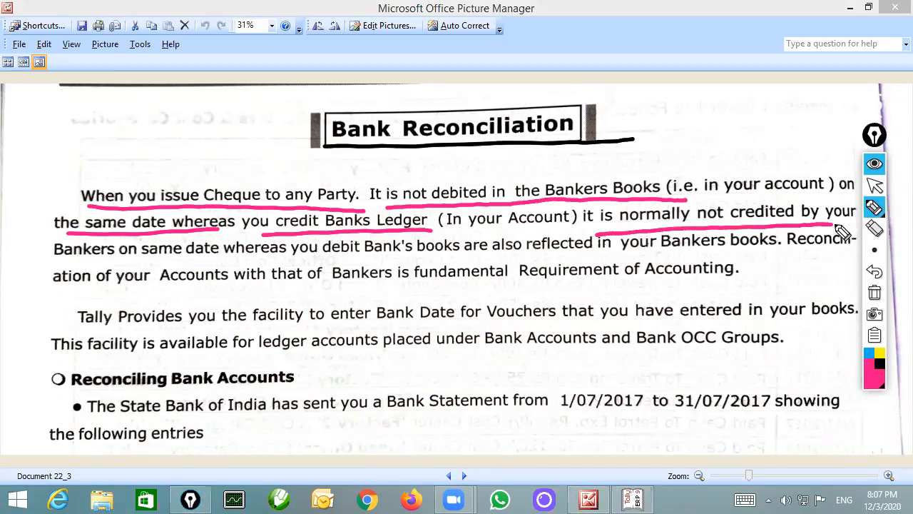
Underline "Bankers on same date whereas you" and the closing sentence on reconciliation as a fundamental requirement of accounting.
{"action": "left_click_drag", "start_coordinate": [55, 254], "coordinate": [306, 263]}
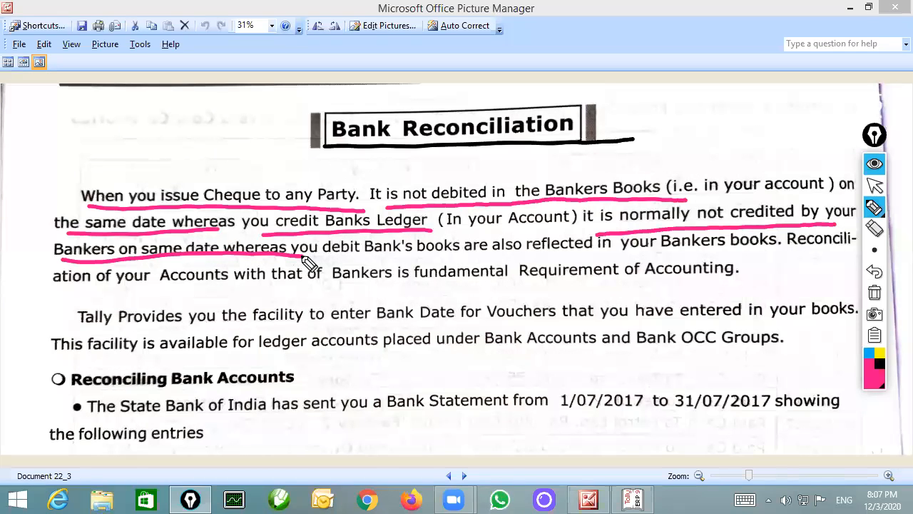
{"action": "left_click_drag", "start_coordinate": [786, 247], "coordinate": [856, 244]}
{"action": "left_click_drag", "start_coordinate": [50, 295], "coordinate": [450, 289]}
{"action": "left_click_drag", "start_coordinate": [629, 288], "coordinate": [723, 288]}
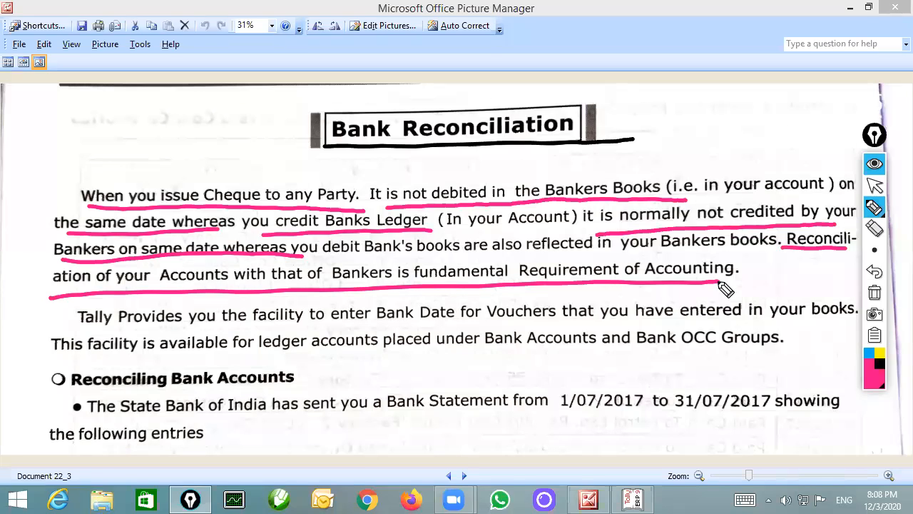
Mark the "Bank Reconciliation" heading with a pink tick and circle it.
{"action": "mouse_move", "coordinate": [271, 118]}
{"action": "left_mouse_down"}
{"action": "mouse_move", "coordinate": [279, 132]}
{"action": "mouse_move", "coordinate": [361, 70]}
{"action": "left_mouse_up"}
{"action": "mouse_move", "coordinate": [587, 103]}
{"action": "left_mouse_down"}
{"action": "mouse_move", "coordinate": [324, 108]}
{"action": "mouse_move", "coordinate": [503, 177]}
{"action": "mouse_move", "coordinate": [567, 96]}
{"action": "left_mouse_up"}
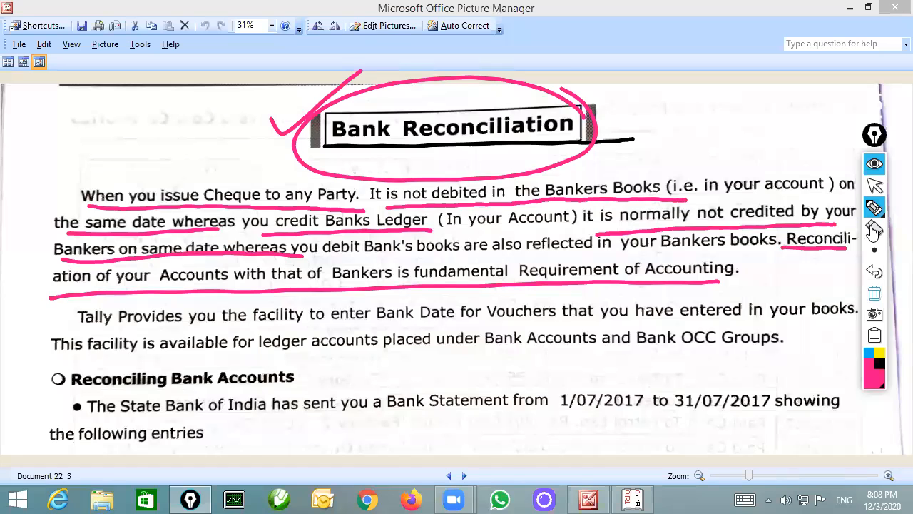
{"action": "left_click", "coordinate": [875, 185]}
Bring up the page image reconcil with the April 2008 SBI bank statement and enlarge it to 141%.
{"action": "left_click", "coordinate": [464, 475]}
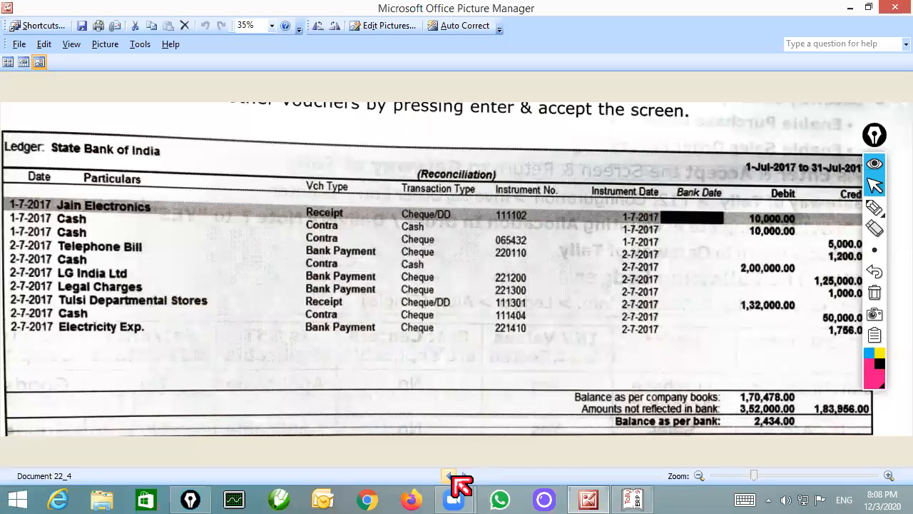
{"action": "left_click", "coordinate": [449, 475]}
{"action": "left_click", "coordinate": [449, 475]}
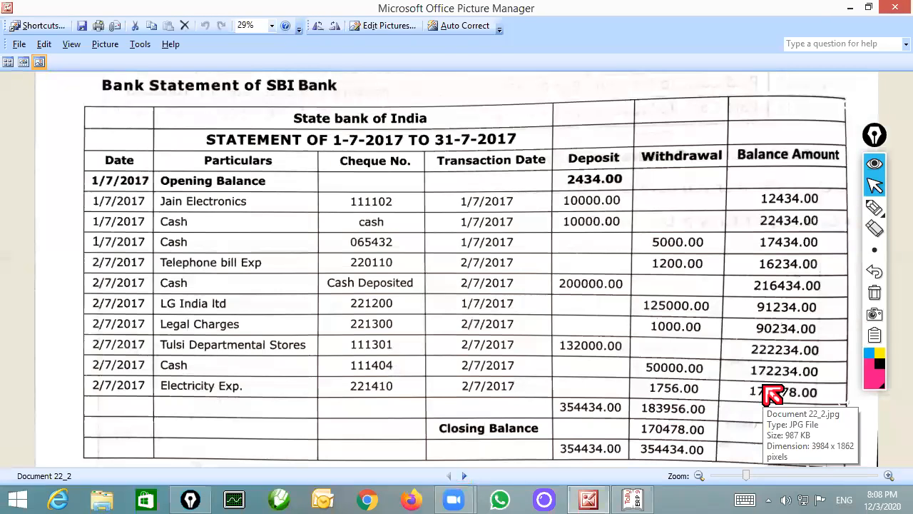
{"action": "left_click", "coordinate": [874, 207]}
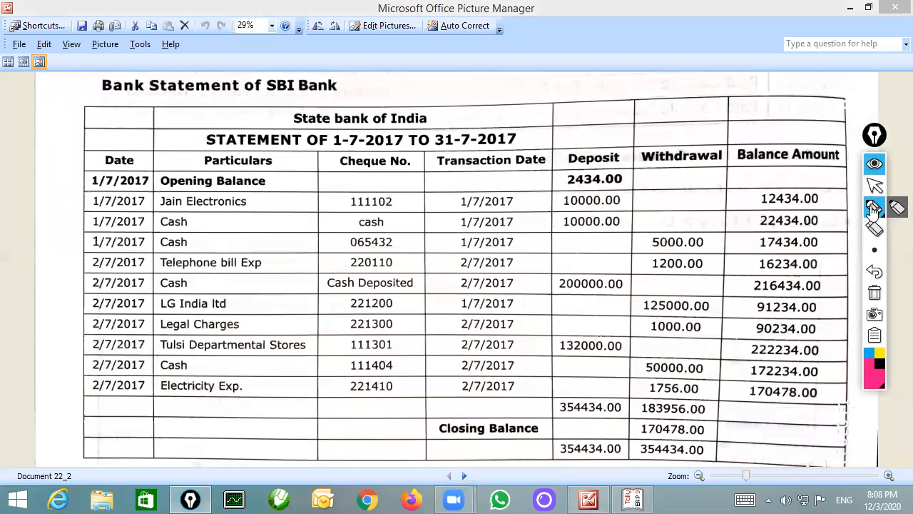
{"action": "left_click", "coordinate": [875, 184]}
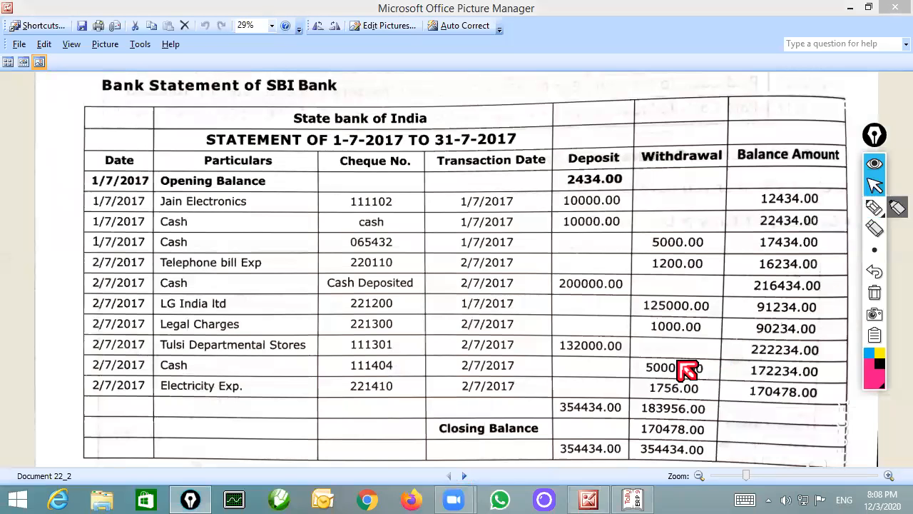
{"action": "left_click", "coordinate": [465, 476]}
{"action": "left_click", "coordinate": [465, 476]}
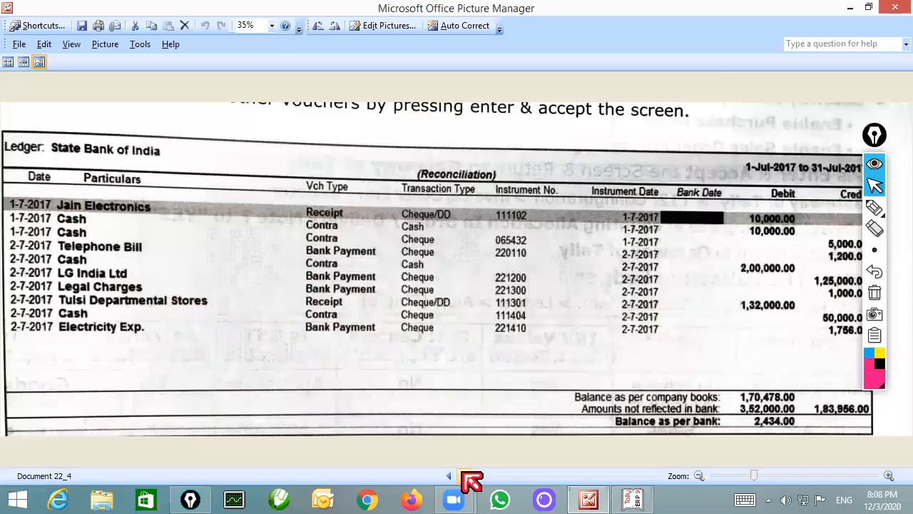
{"action": "left_click", "coordinate": [465, 476]}
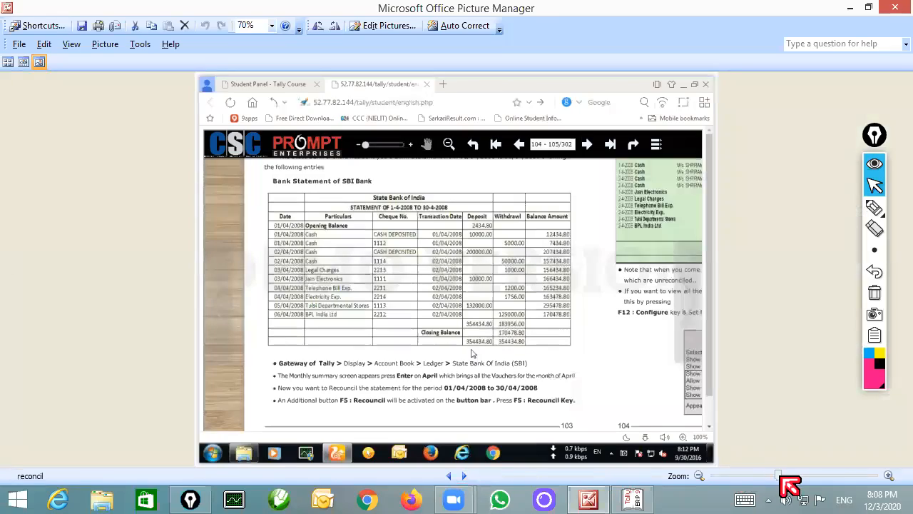
{"action": "left_click_drag", "start_coordinate": [779, 476], "coordinate": [810, 477]}
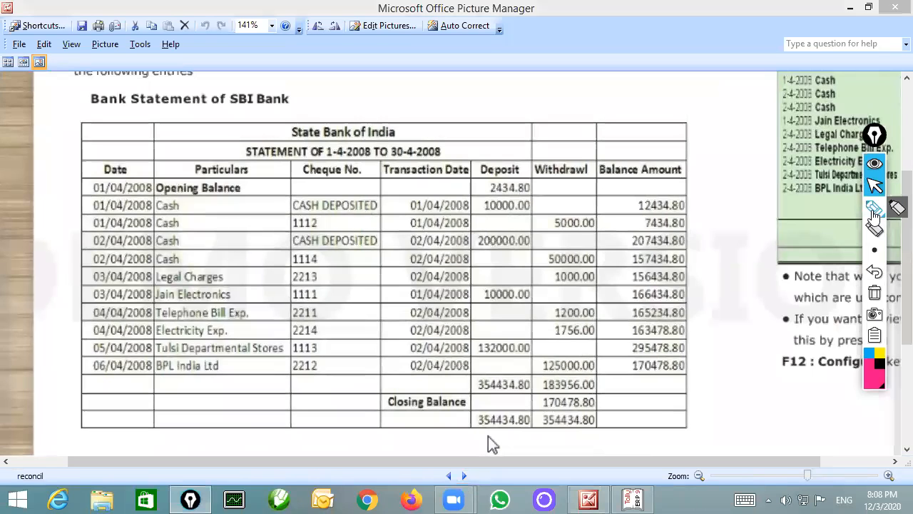
Circle the Telephone Bill Exp. transaction date in pink, and label the Transaction Date column "Tally" and the Date column "Bank".
{"action": "left_click", "coordinate": [875, 207]}
{"action": "mouse_move", "coordinate": [487, 301]}
{"action": "left_mouse_down"}
{"action": "mouse_move", "coordinate": [451, 292]}
{"action": "mouse_move", "coordinate": [478, 326]}
{"action": "mouse_move", "coordinate": [485, 306]}
{"action": "left_mouse_up"}
{"action": "left_click_drag", "start_coordinate": [437, 153], "coordinate": [474, 127]}
{"action": "mouse_move", "coordinate": [408, 158]}
{"action": "left_mouse_down"}
{"action": "mouse_move", "coordinate": [473, 100]}
{"action": "mouse_move", "coordinate": [498, 61]}
{"action": "left_mouse_up"}
{"action": "mouse_move", "coordinate": [501, 103]}
{"action": "left_mouse_down"}
{"action": "mouse_move", "coordinate": [518, 80]}
{"action": "mouse_move", "coordinate": [574, 57]}
{"action": "mouse_move", "coordinate": [574, 75]}
{"action": "mouse_move", "coordinate": [536, 88]}
{"action": "left_mouse_up"}
{"action": "mouse_move", "coordinate": [95, 165]}
{"action": "left_mouse_down"}
{"action": "mouse_move", "coordinate": [159, 102]}
{"action": "mouse_move", "coordinate": [158, 113]}
{"action": "left_mouse_up"}
{"action": "mouse_move", "coordinate": [173, 75]}
{"action": "left_mouse_down"}
{"action": "mouse_move", "coordinate": [182, 100]}
{"action": "mouse_move", "coordinate": [230, 63]}
{"action": "mouse_move", "coordinate": [274, 53]}
{"action": "left_mouse_up"}
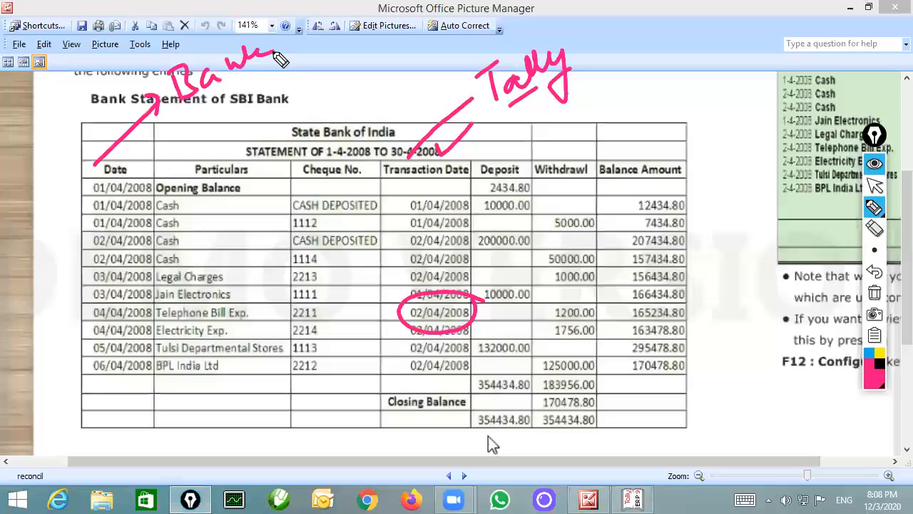
Draw an arrow to the Telephone Bill Exp. withdrawal, tick the amount and the entry name, and box its bank date.
{"action": "left_click_drag", "start_coordinate": [477, 314], "coordinate": [546, 312]}
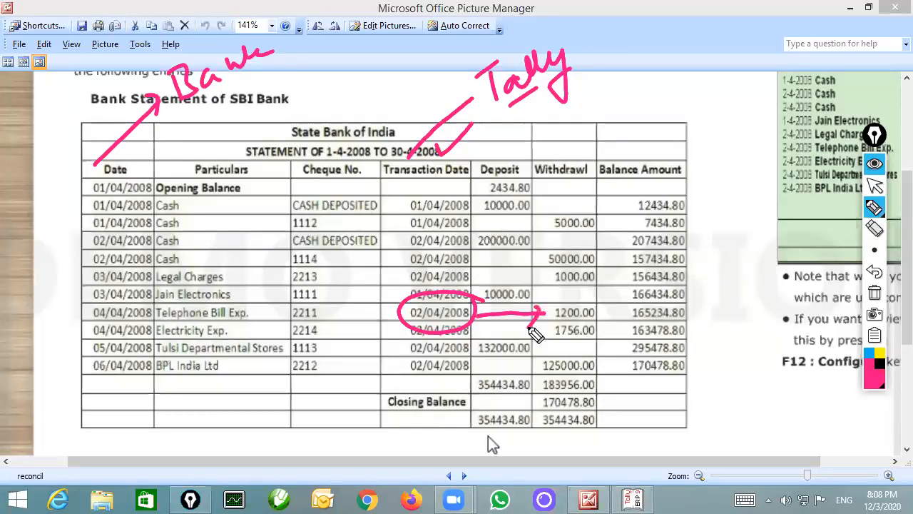
{"action": "left_click_drag", "start_coordinate": [599, 306], "coordinate": [621, 295]}
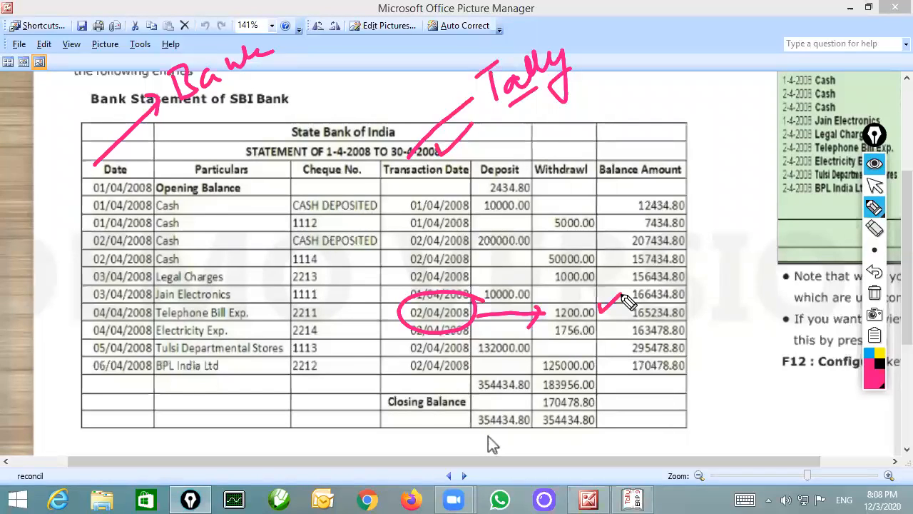
{"action": "left_click_drag", "start_coordinate": [198, 306], "coordinate": [229, 293]}
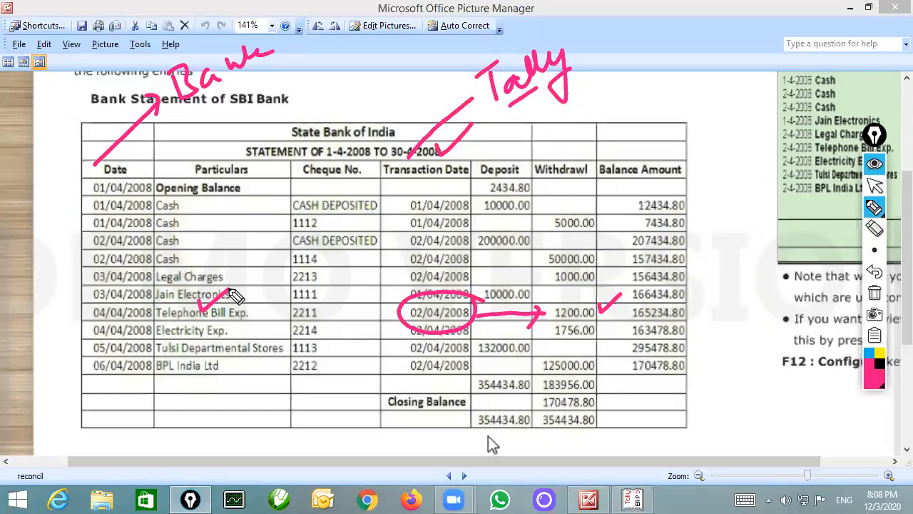
{"action": "mouse_move", "coordinate": [143, 306]}
{"action": "left_mouse_down"}
{"action": "mouse_move", "coordinate": [90, 321]}
{"action": "mouse_move", "coordinate": [155, 316]}
{"action": "left_mouse_up"}
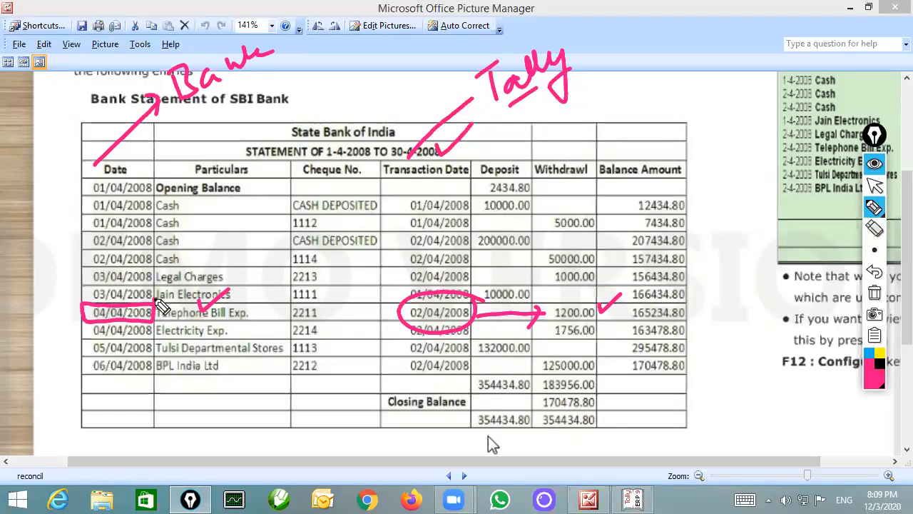
Draw a curved double arrow linking the Date and Transaction Date columns, and clear all pen marks.
{"action": "mouse_move", "coordinate": [123, 175]}
{"action": "left_mouse_down"}
{"action": "mouse_move", "coordinate": [427, 169]}
{"action": "mouse_move", "coordinate": [437, 148]}
{"action": "left_mouse_up"}
{"action": "left_click_drag", "start_coordinate": [133, 142], "coordinate": [161, 155]}
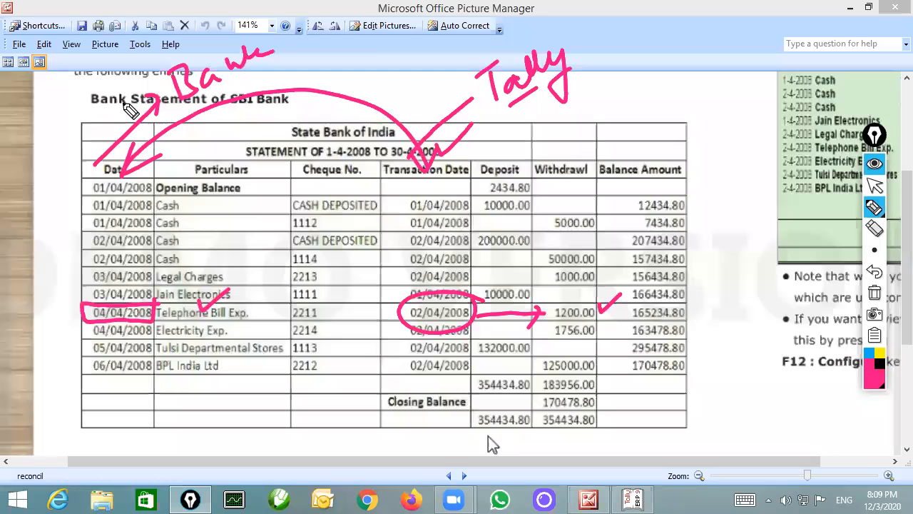
{"action": "left_click", "coordinate": [875, 291]}
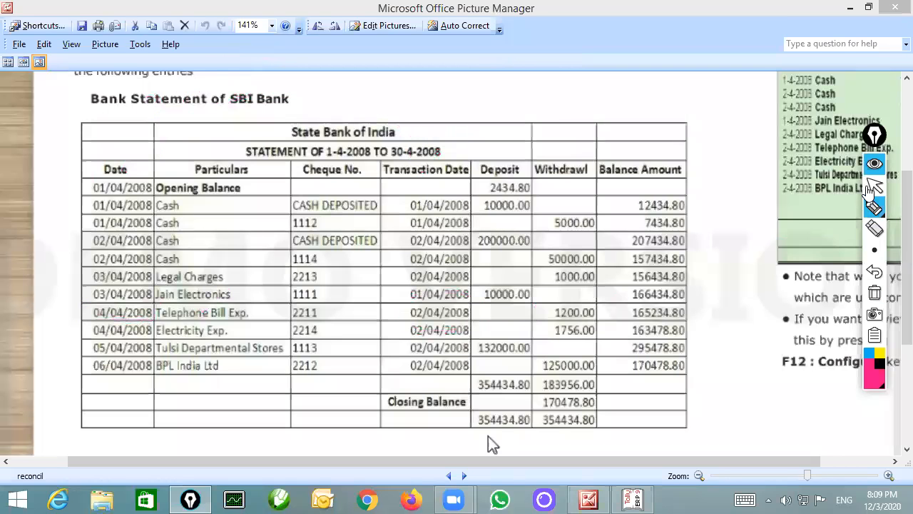
Return to page image Document 22_2 with the July 2017 SBI bank statement.
{"action": "left_click", "coordinate": [875, 186]}
{"action": "key", "text": "Right"}
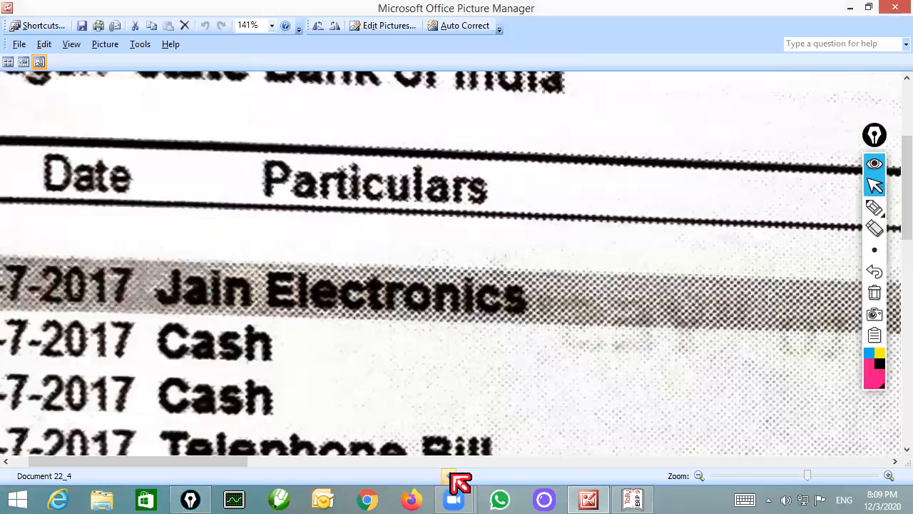
{"action": "left_click", "coordinate": [450, 476]}
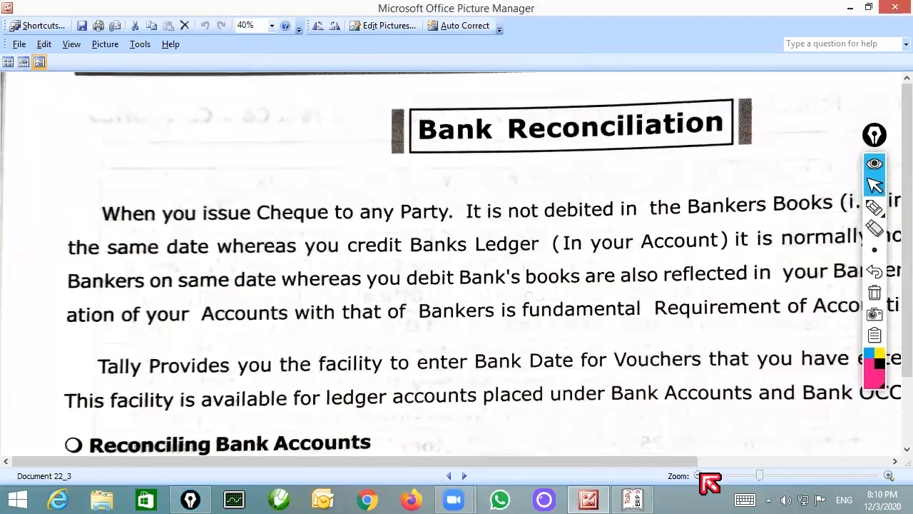
{"action": "left_click", "coordinate": [448, 476]}
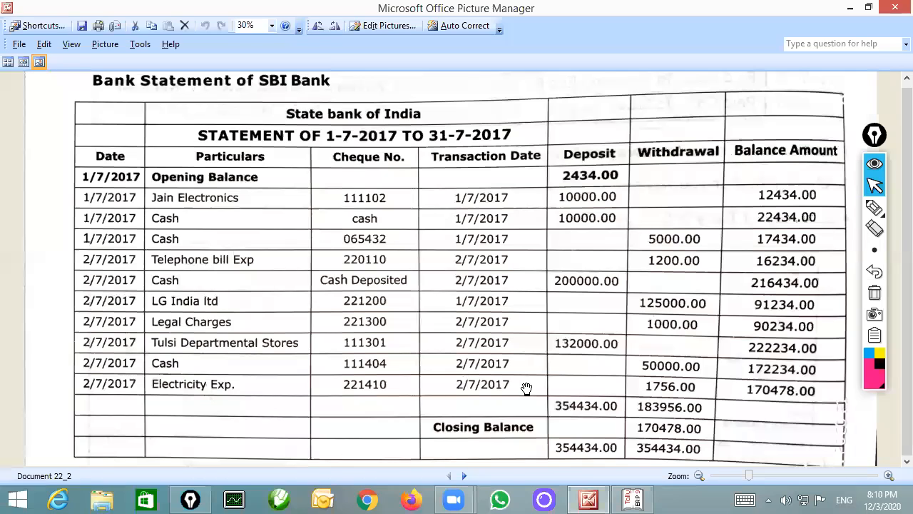
Strike out the 2017 years in the statement period and both date columns, and write 2020 above the table.
{"action": "left_click", "coordinate": [875, 209]}
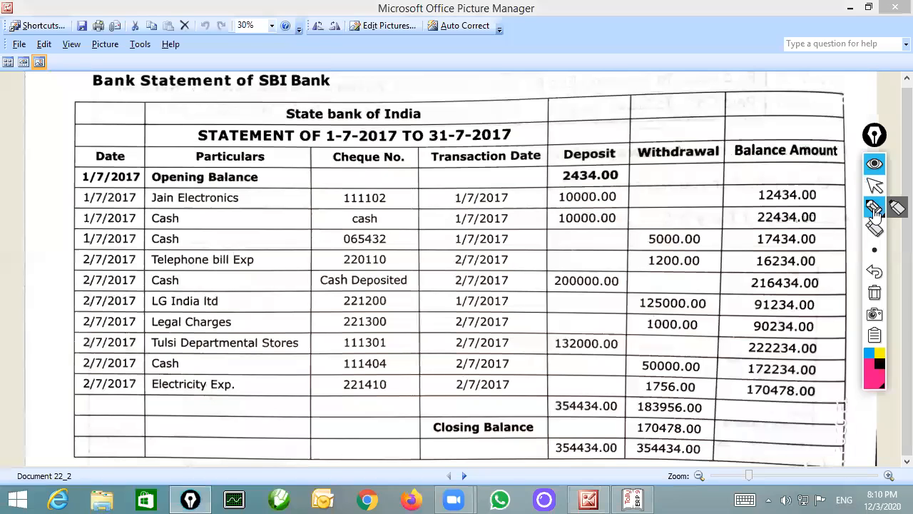
{"action": "left_click_drag", "start_coordinate": [356, 150], "coordinate": [405, 121]}
{"action": "left_click_drag", "start_coordinate": [473, 146], "coordinate": [515, 127]}
{"action": "mouse_move", "coordinate": [502, 81]}
{"action": "left_mouse_down"}
{"action": "mouse_move", "coordinate": [526, 100]}
{"action": "mouse_move", "coordinate": [534, 77]}
{"action": "mouse_move", "coordinate": [575, 82]}
{"action": "mouse_move", "coordinate": [592, 66]}
{"action": "mouse_move", "coordinate": [584, 74]}
{"action": "left_mouse_up"}
{"action": "left_click_drag", "start_coordinate": [508, 105], "coordinate": [615, 85]}
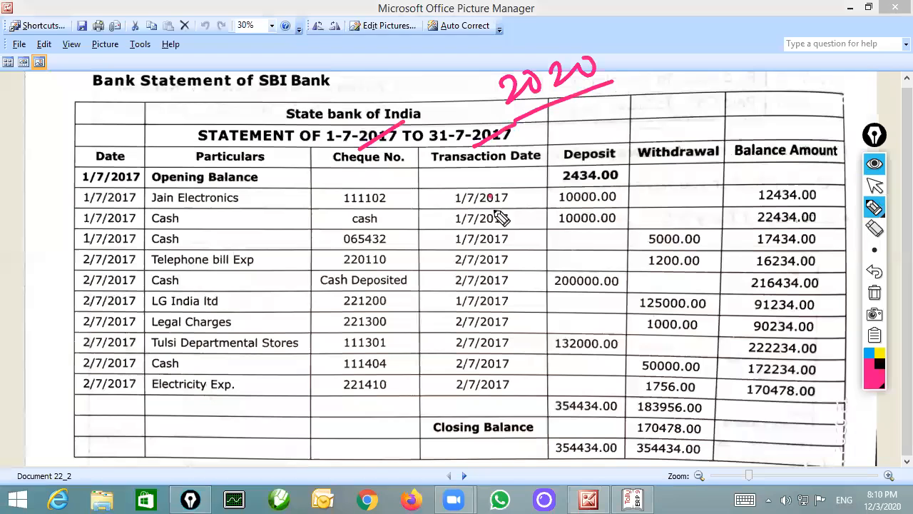
{"action": "left_click_drag", "start_coordinate": [491, 194], "coordinate": [502, 398]}
{"action": "left_click_drag", "start_coordinate": [131, 201], "coordinate": [125, 406]}
{"action": "left_click_drag", "start_coordinate": [130, 174], "coordinate": [132, 187]}
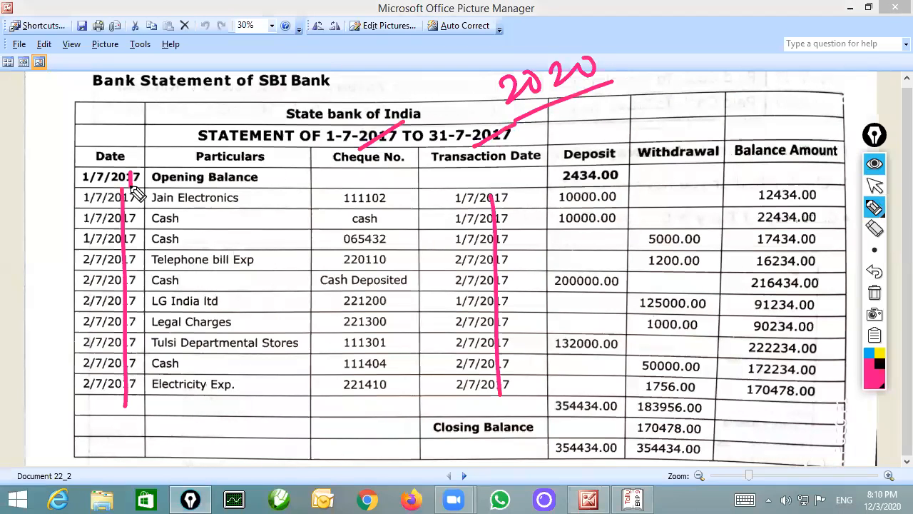
Clear the marks, circle the Transaction Date and Date columns labelled "Tally" and "Bank", and wipe the annotations.
{"action": "left_click", "coordinate": [874, 293]}
{"action": "mouse_move", "coordinate": [510, 170]}
{"action": "left_mouse_down"}
{"action": "mouse_move", "coordinate": [421, 322]}
{"action": "mouse_move", "coordinate": [532, 226]}
{"action": "left_mouse_up"}
{"action": "left_click_drag", "start_coordinate": [515, 190], "coordinate": [507, 130]}
{"action": "left_click_drag", "start_coordinate": [531, 87], "coordinate": [568, 60]}
{"action": "mouse_move", "coordinate": [558, 64]}
{"action": "left_mouse_down"}
{"action": "mouse_move", "coordinate": [559, 108]}
{"action": "mouse_move", "coordinate": [604, 66]}
{"action": "mouse_move", "coordinate": [629, 64]}
{"action": "mouse_move", "coordinate": [648, 90]}
{"action": "left_mouse_up"}
{"action": "mouse_move", "coordinate": [121, 139]}
{"action": "left_mouse_down"}
{"action": "mouse_move", "coordinate": [71, 407]}
{"action": "mouse_move", "coordinate": [111, 155]}
{"action": "mouse_move", "coordinate": [134, 95]}
{"action": "mouse_move", "coordinate": [264, 44]}
{"action": "left_mouse_up"}
{"action": "left_click_drag", "start_coordinate": [184, 100], "coordinate": [229, 80]}
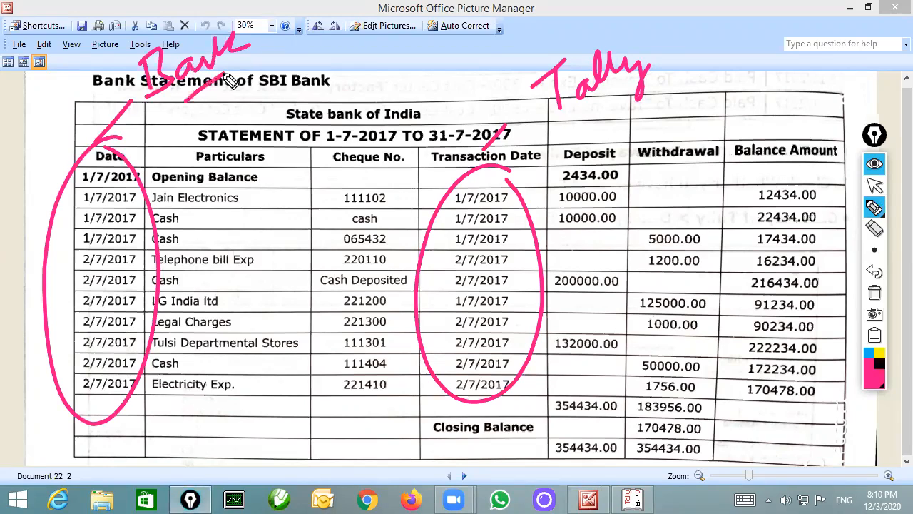
{"action": "left_click", "coordinate": [874, 295]}
{"action": "left_click", "coordinate": [880, 188]}
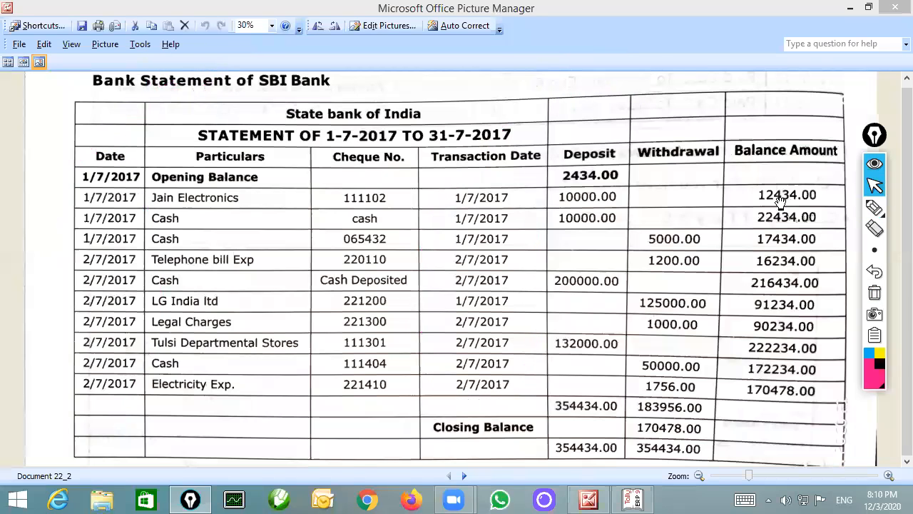
Switch to Tally.ERP 9 and start a new company with the name and mailing name KAILASH MOTOES.
{"action": "left_click", "coordinate": [637, 501]}
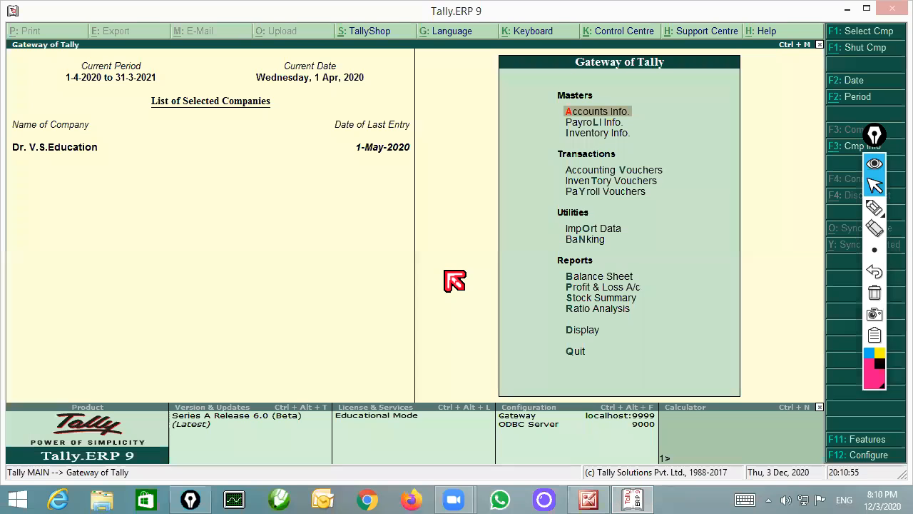
{"action": "key", "text": "alt+F3"}
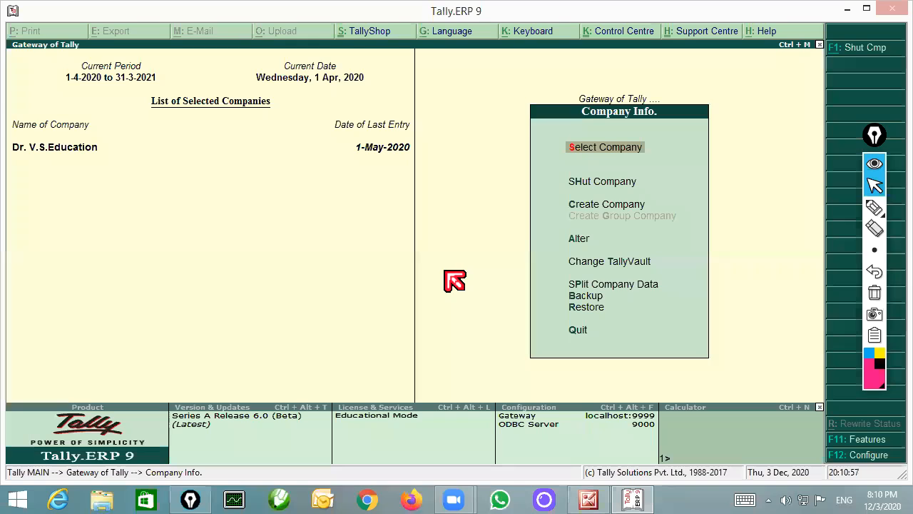
{"action": "key", "text": "c"}
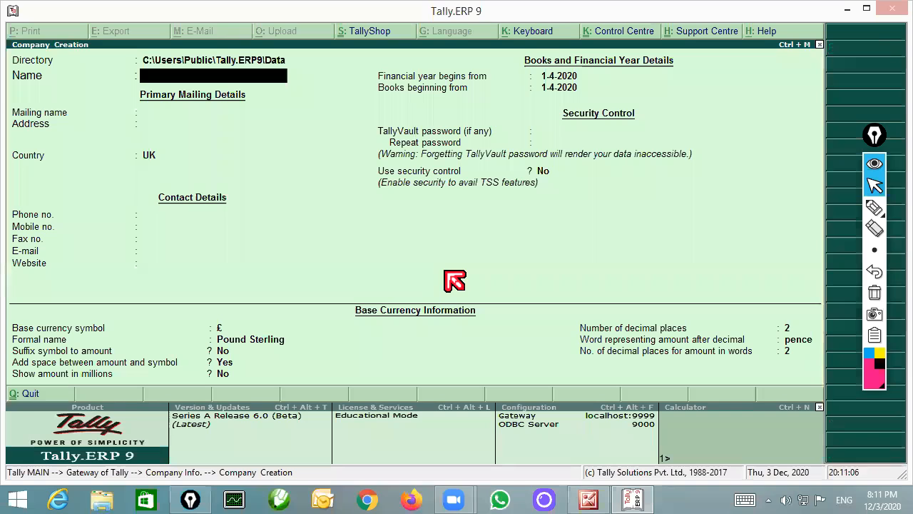
{"action": "type", "text": "KAILASH MOTOES"}
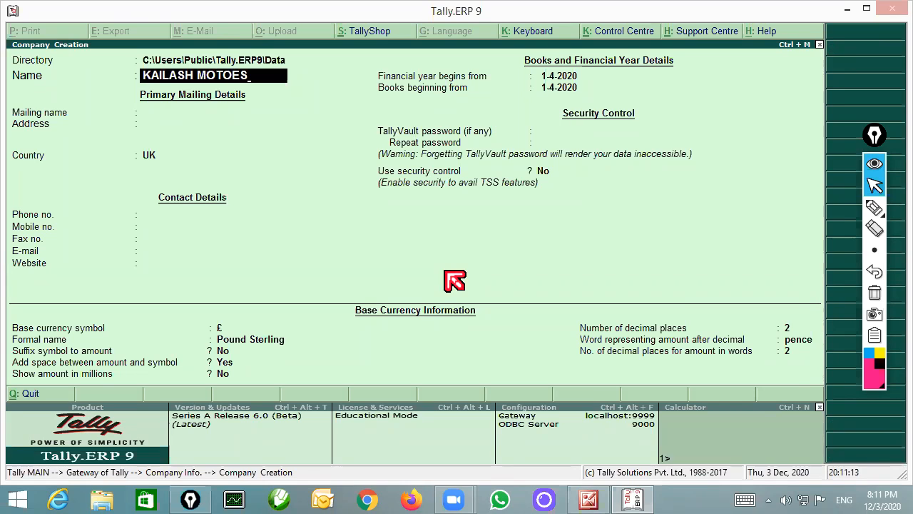
{"action": "key", "text": "Return"}
{"action": "key", "text": "Return"}
{"action": "key", "text": "Return"}
Set the company's country to India and state to Uttar Pradesh, keep the remaining defaults, and save the company.
{"action": "type", "text": "I"}
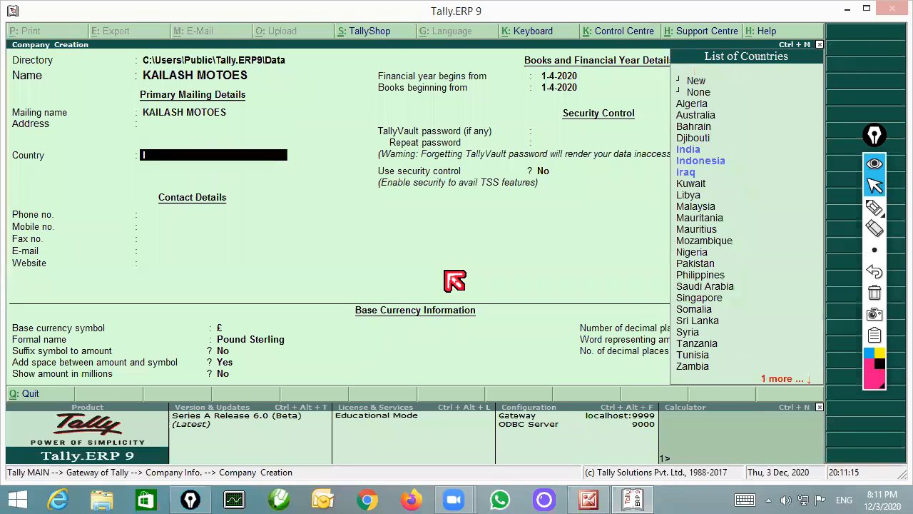
{"action": "key", "text": "Return"}
{"action": "type", "text": "U"}
{"action": "key", "text": "Down"}
{"action": "key", "text": "Return"}
{"action": "key", "text": "Return"}
{"action": "key", "text": "Return"}
{"action": "key", "text": "Return"}
{"action": "key", "text": "Return"}
{"action": "key", "text": "Return"}
{"action": "key", "text": "Return"}
{"action": "key", "text": "Return"}
{"action": "key", "text": "Return"}
{"action": "key", "text": "Return"}
{"action": "key", "text": "Return"}
{"action": "key", "text": "Return"}
{"action": "key", "text": "Return"}
{"action": "key", "text": "Return"}
{"action": "key", "text": "Return"}
{"action": "key", "text": "Return"}
{"action": "key", "text": "Return"}
{"action": "key", "text": "Return"}
{"action": "key", "text": "Return"}
{"action": "key", "text": "Return"}
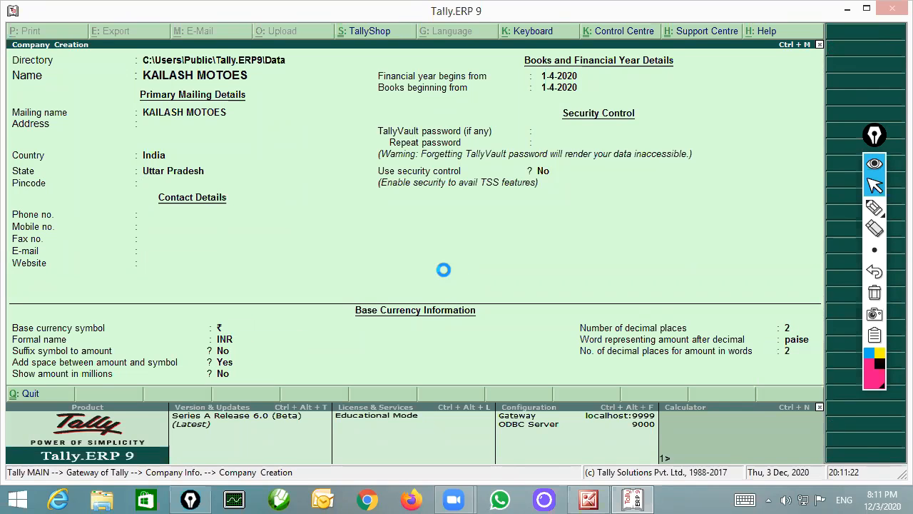
Shut the Dr. V.S.Education company and return to the gateway with only KAILASH MOTOES open.
{"action": "key", "text": "Escape"}
{"action": "key", "text": "alt+F1"}
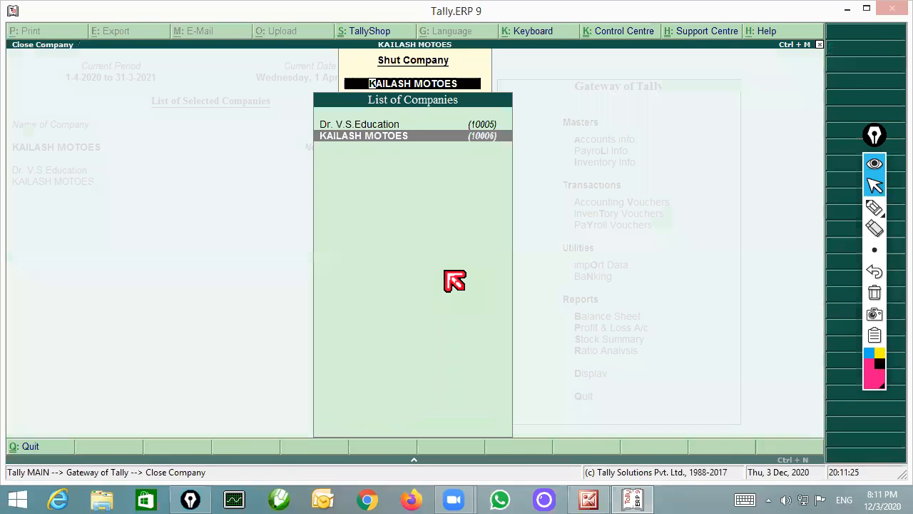
{"action": "key", "text": "Escape"}
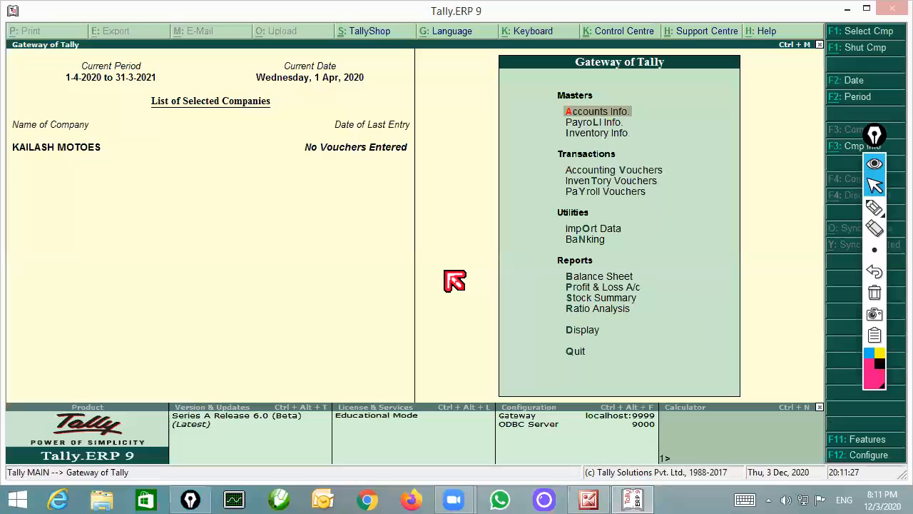
Open the company's accounting features and set integrating accounts and inventory and maintaining bill-wise details to No.
{"action": "key", "text": "F11"}
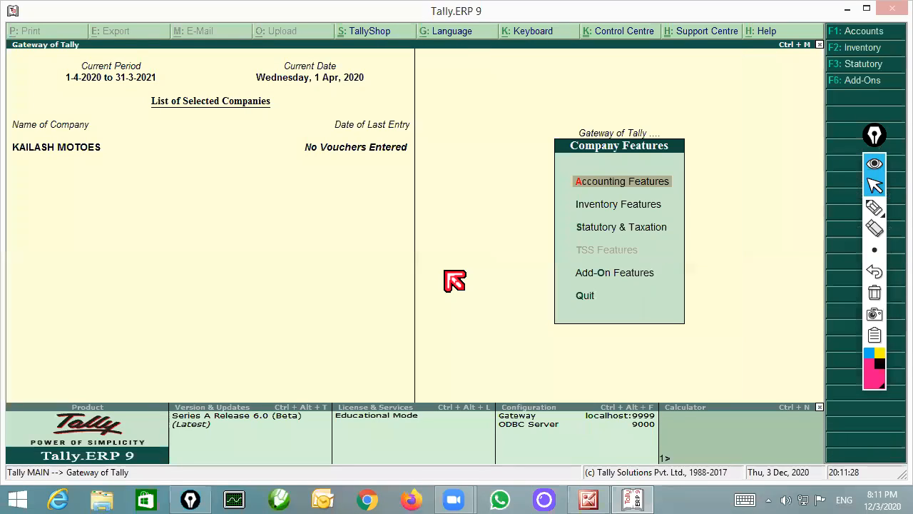
{"action": "key", "text": "Return"}
{"action": "key", "text": "Return"}
{"action": "key", "text": "y"}
{"action": "key", "text": "n"}
{"action": "key", "text": "Return"}
{"action": "key", "text": "Return"}
{"action": "key", "text": "Return"}
{"action": "key", "text": "n"}
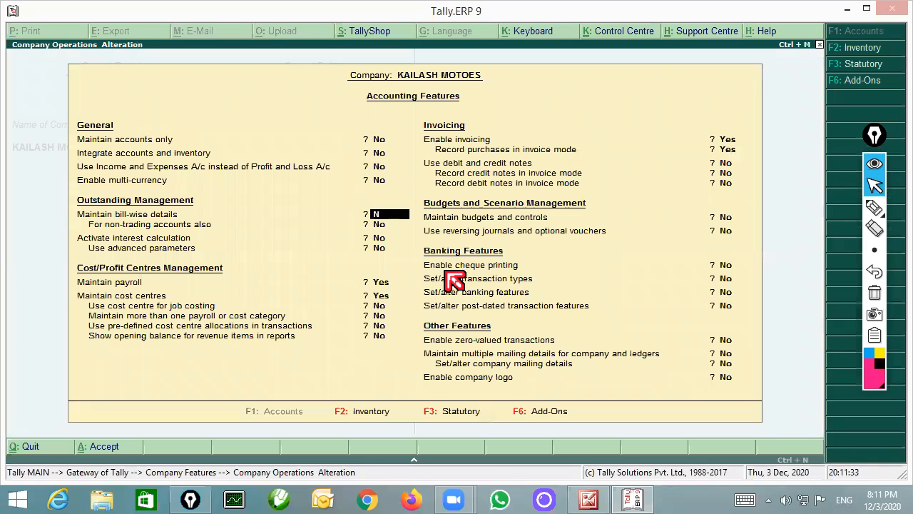
Set Maintain payroll and Maintain cost centres to No in the accounting features.
{"action": "key", "text": "Return"}
{"action": "key", "text": "Return"}
{"action": "key", "text": "n"}
{"action": "key", "text": "Return"}
{"action": "key", "text": "n"}
{"action": "key", "text": "Return"}
{"action": "key", "text": "Return"}
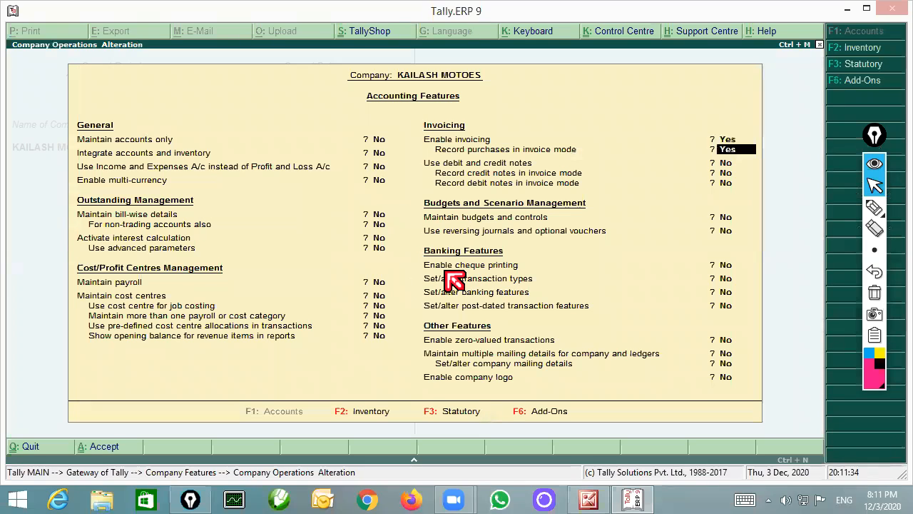
Set Enable invoicing to No and keep the debit/credit note and budget options at their defaults.
{"action": "key", "text": "Up"}
{"action": "key", "text": "n"}
{"action": "key", "text": "Return"}
{"action": "key", "text": "Return"}
{"action": "key", "text": "Return"}
{"action": "key", "text": "Return"}
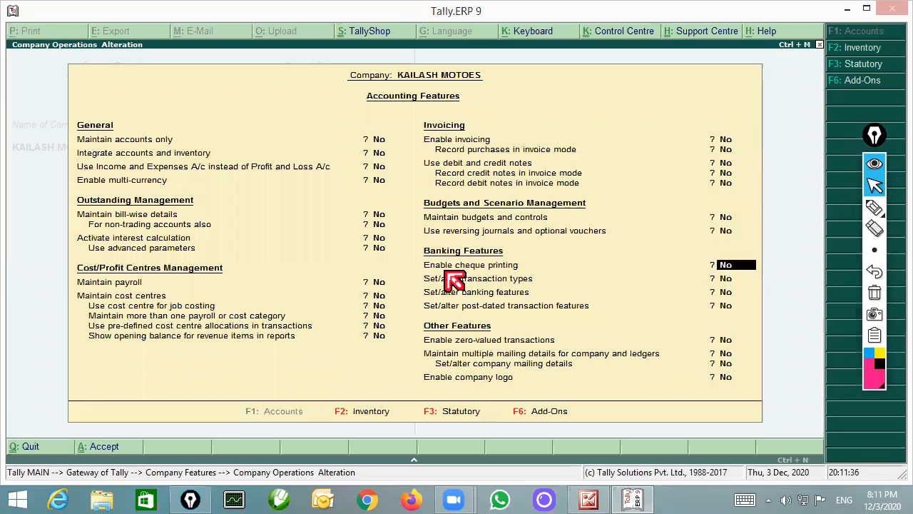
Save the accounting features, and save the inventory features with all options left at No.
{"action": "key", "text": "Return"}
{"action": "key", "text": "ctrl+a"}
{"action": "key", "text": "Down"}
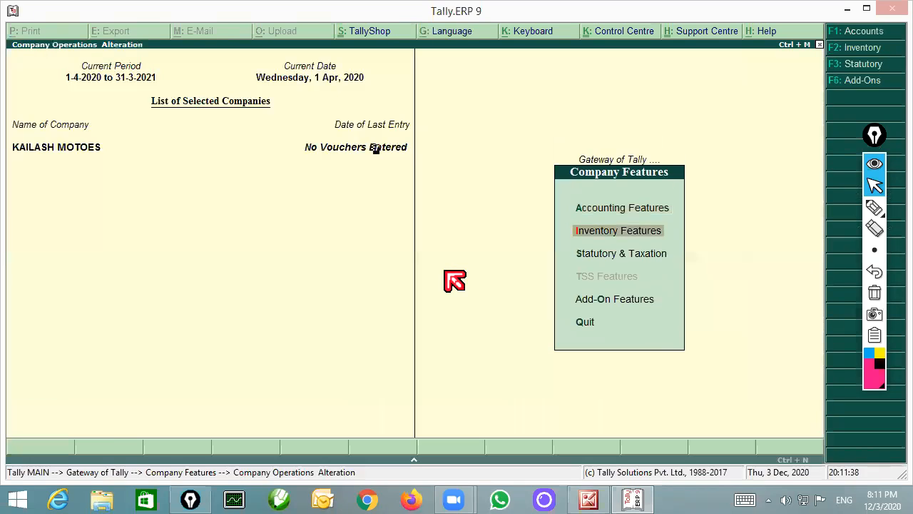
{"action": "key", "text": "Return"}
{"action": "key", "text": "Return"}
{"action": "key", "text": "Return"}
{"action": "key", "text": "Return"}
{"action": "key", "text": "Return"}
{"action": "key", "text": "Return"}
{"action": "key", "text": "Return"}
{"action": "key", "text": "Return"}
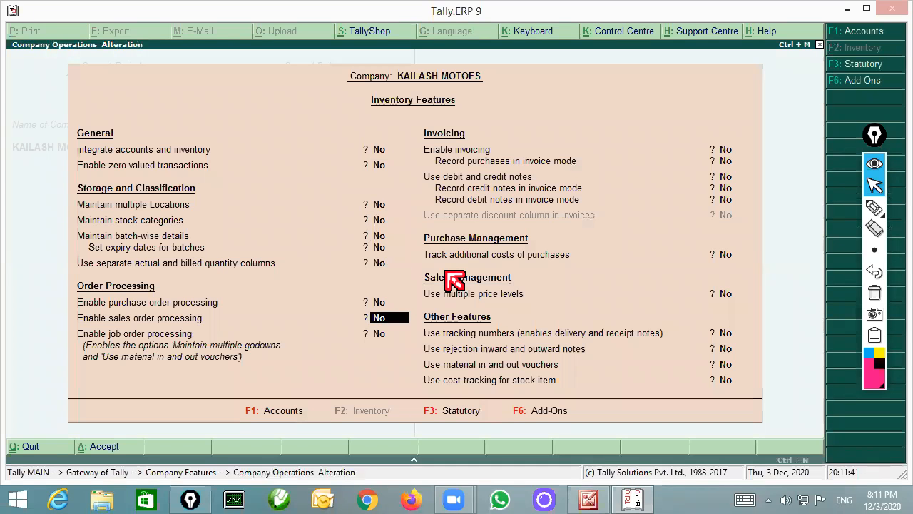
{"action": "key", "text": "ctrl+a"}
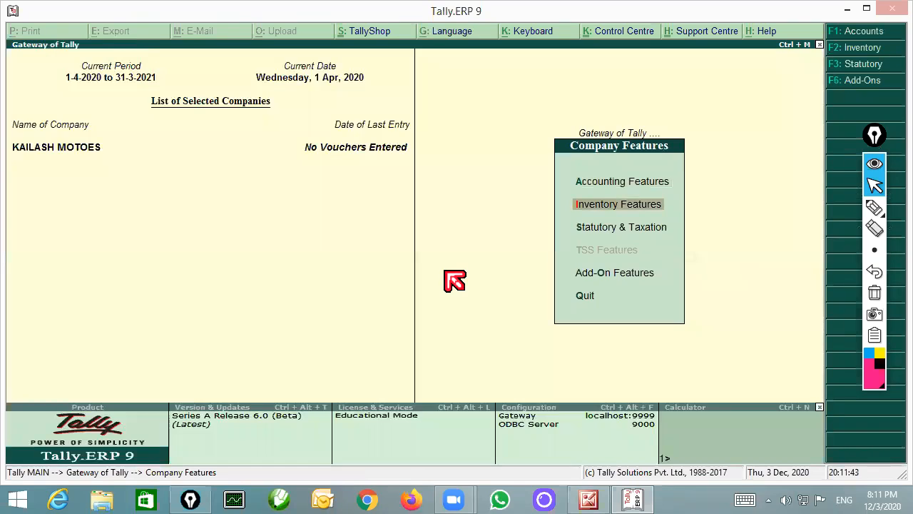
Reopen the inventory features to check the general and storage options, and return to the gateway without changing them.
{"action": "key", "text": "Return"}
{"action": "key", "text": "Return"}
{"action": "key", "text": "Return"}
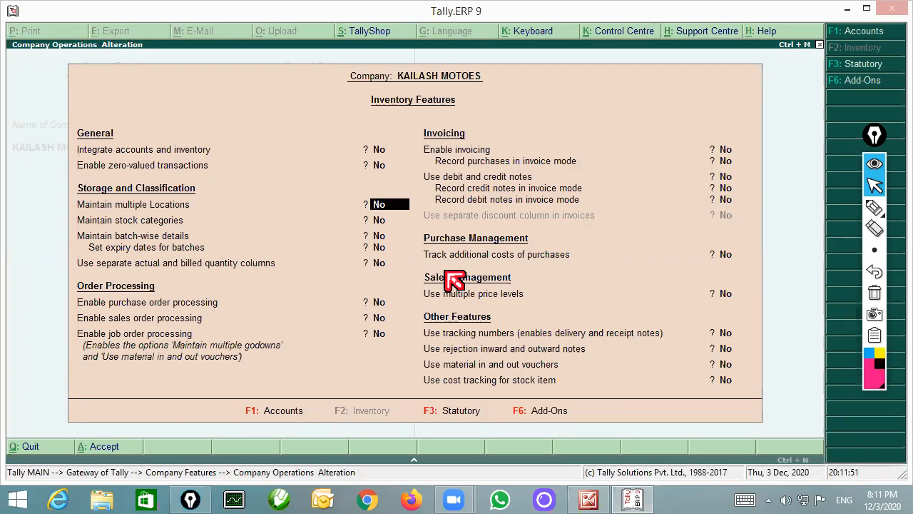
{"action": "key", "text": "Escape"}
{"action": "key", "text": "Return"}
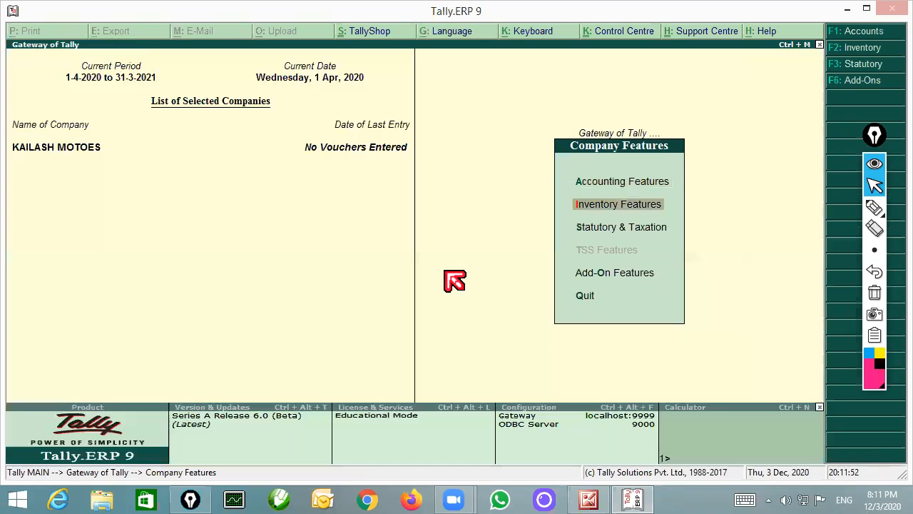
{"action": "key", "text": "Escape"}
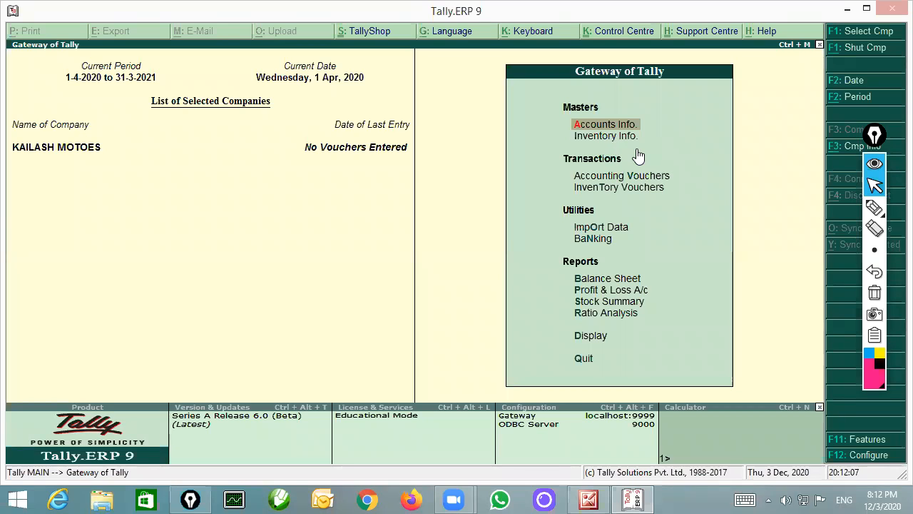
{"action": "key", "text": "Down"}
{"action": "key", "text": "Return"}
{"action": "key", "text": "Down"}
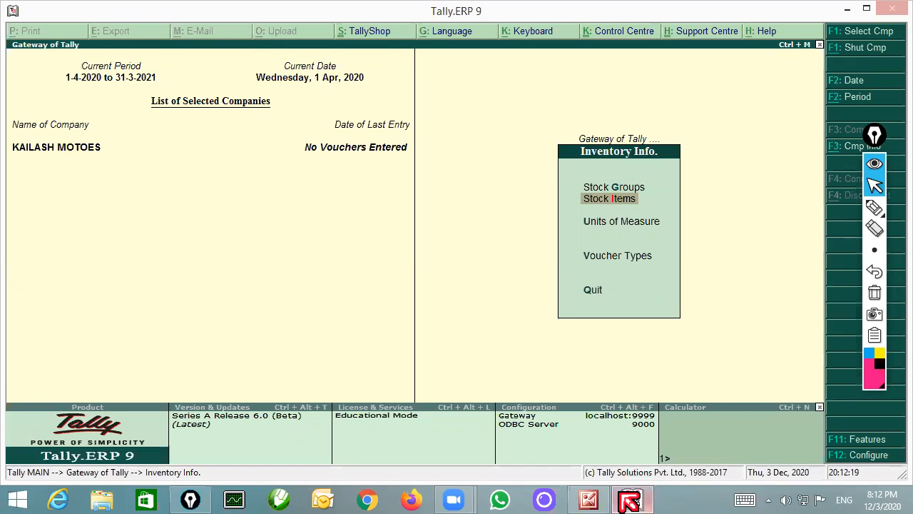
Switch to the SBI statement image in Picture Manager, mark the 2434.00 opening balance with the pen, and clear the marks.
{"action": "mouse_move", "coordinate": [639, 500]}
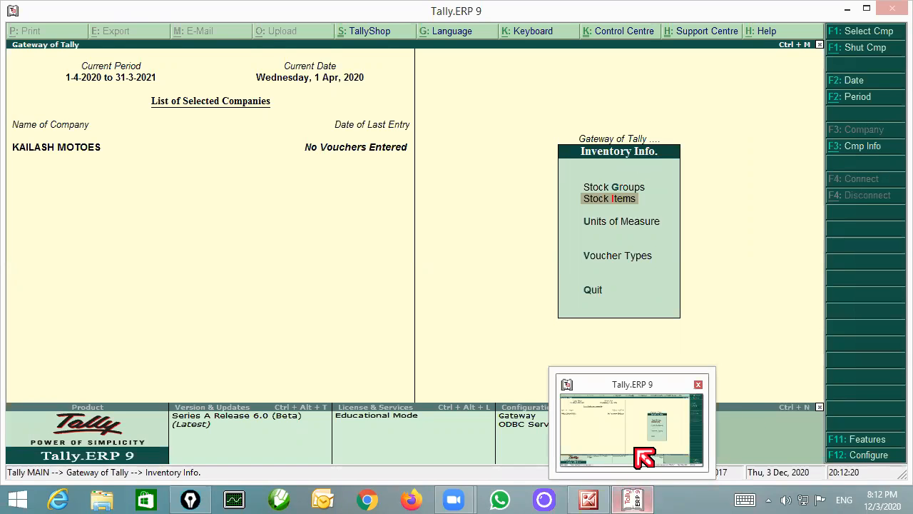
{"action": "left_click", "coordinate": [636, 499]}
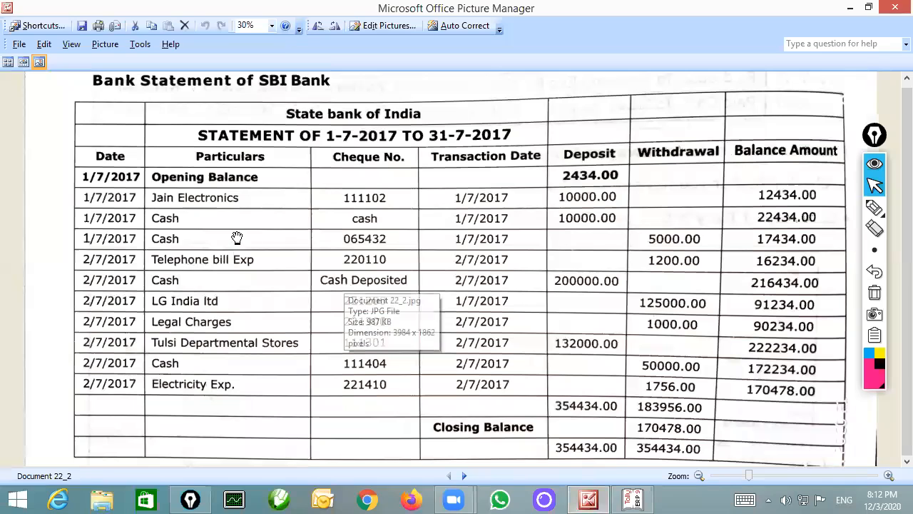
{"action": "left_click", "coordinate": [875, 207]}
{"action": "left_click_drag", "start_coordinate": [427, 109], "coordinate": [480, 75]}
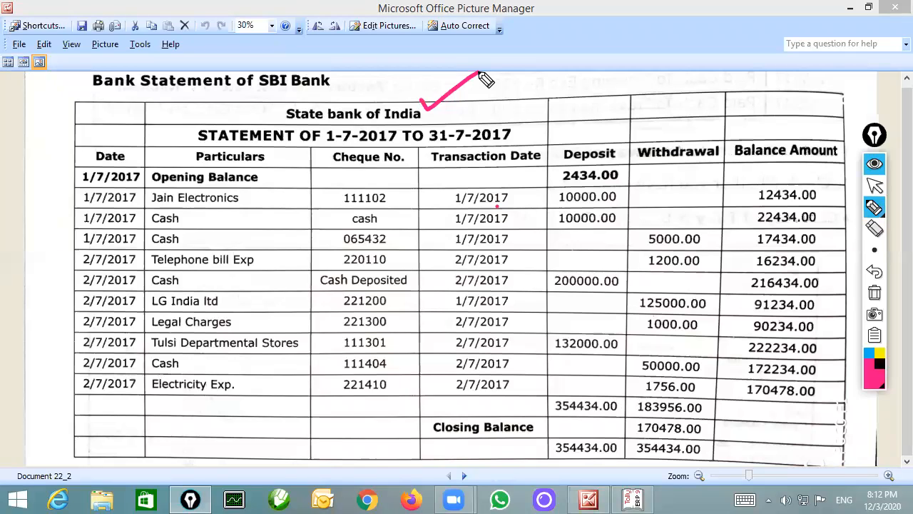
{"action": "mouse_move", "coordinate": [285, 177]}
{"action": "left_mouse_down"}
{"action": "mouse_move", "coordinate": [540, 180]}
{"action": "mouse_move", "coordinate": [623, 161]}
{"action": "left_mouse_up"}
{"action": "left_click_drag", "start_coordinate": [606, 199], "coordinate": [615, 159]}
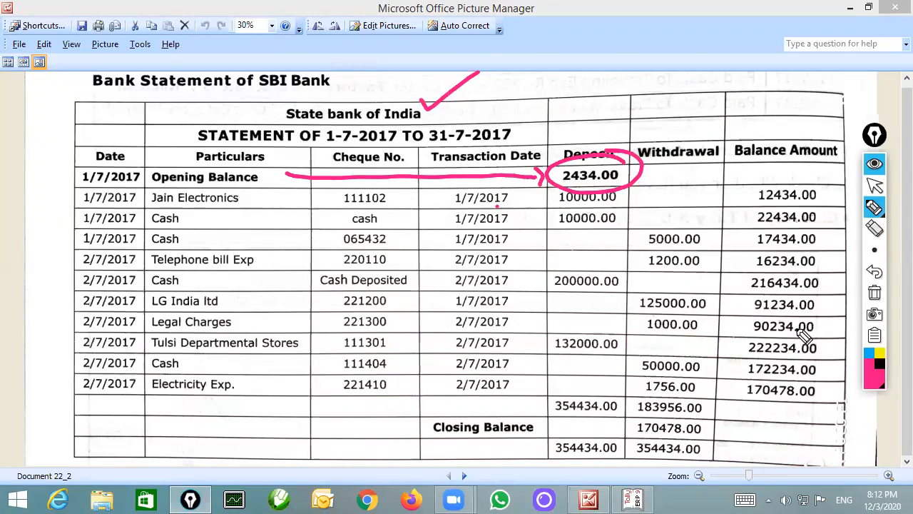
{"action": "left_click", "coordinate": [875, 292]}
{"action": "left_click", "coordinate": [875, 187]}
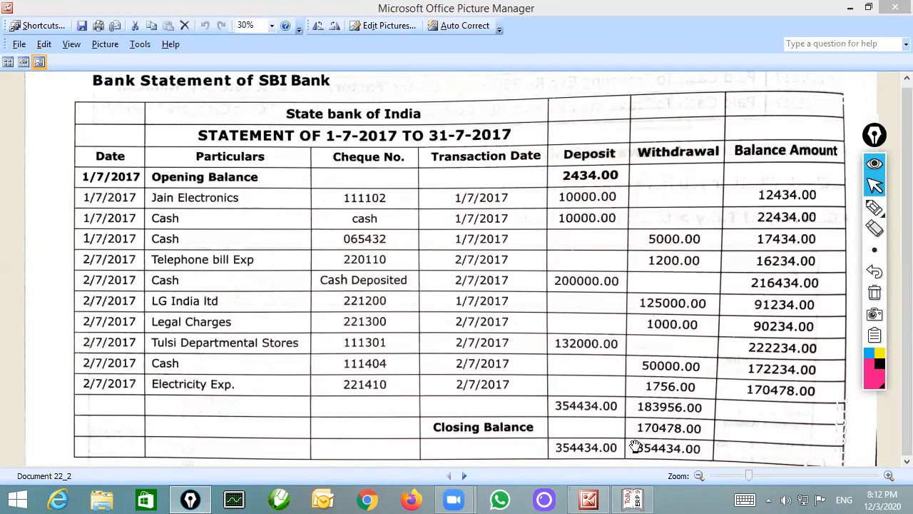
Switch back to Tally.ERP 9 and start a new ledger named STATE BANK OF INDIA under Bank Accounts.
{"action": "left_click", "coordinate": [634, 500]}
{"action": "key", "text": "Escape"}
{"action": "key", "text": "Up"}
{"action": "key", "text": "Return"}
{"action": "key", "text": "Return"}
{"action": "key", "text": "Return"}
{"action": "type", "text": "STATE BANK OF INDIA"}
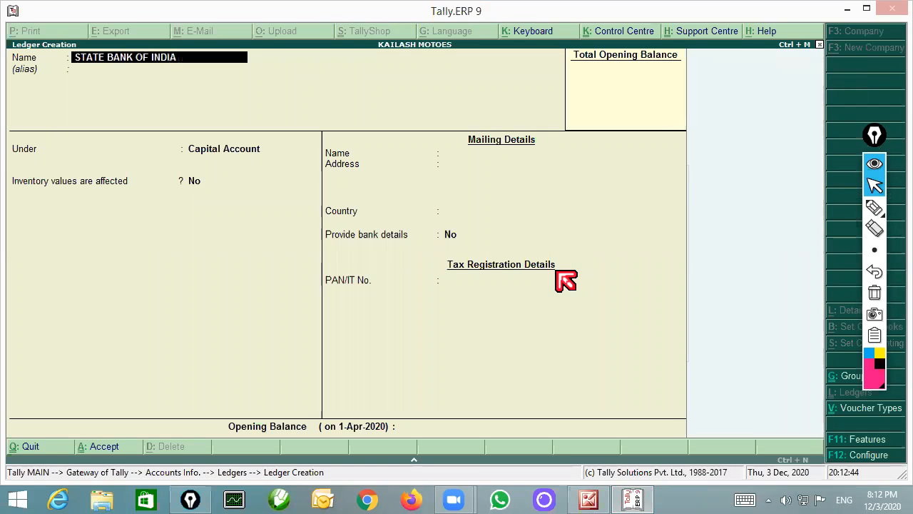
{"action": "key", "text": "Return"}
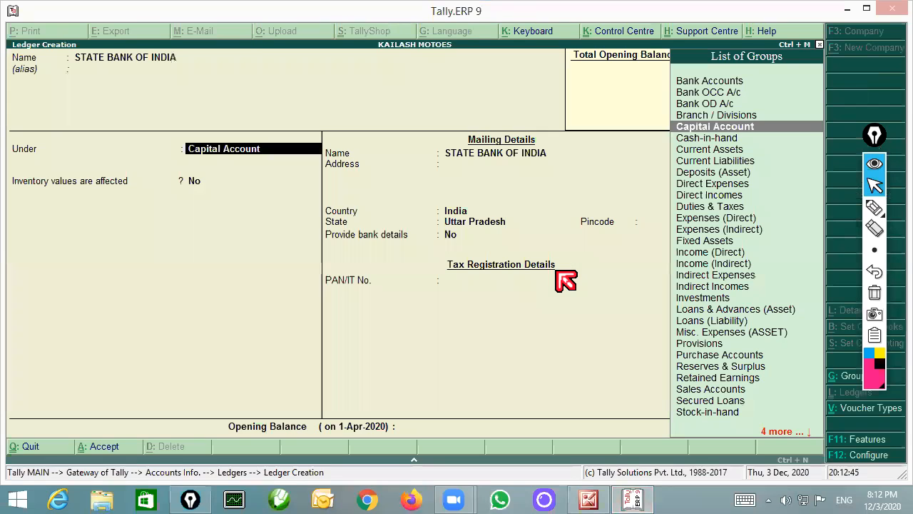
{"action": "type", "text": "B"}
{"action": "key", "text": "Return"}
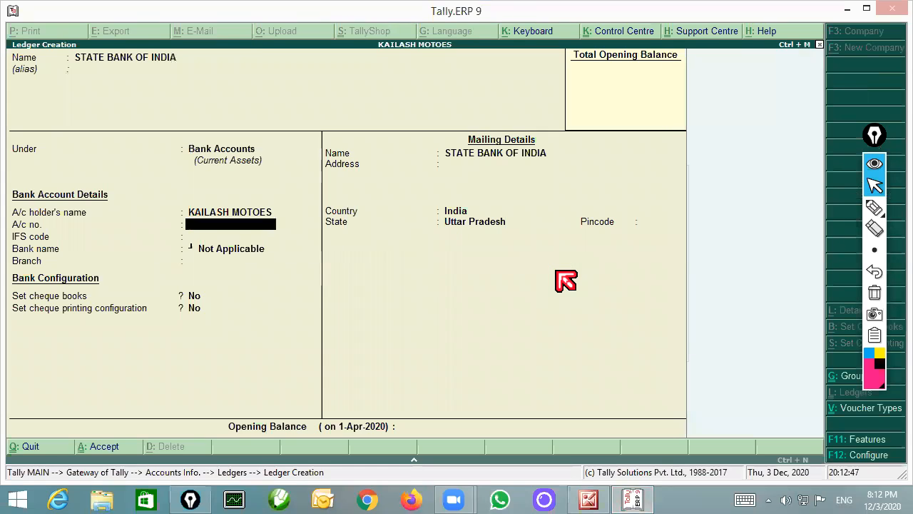
Enter the bank account number, IFS code SBINO212454 and branch KIDWAI, leaving the bank name as Not Applicable.
{"action": "type", "text": "121444541"}
{"action": "key", "text": "Return"}
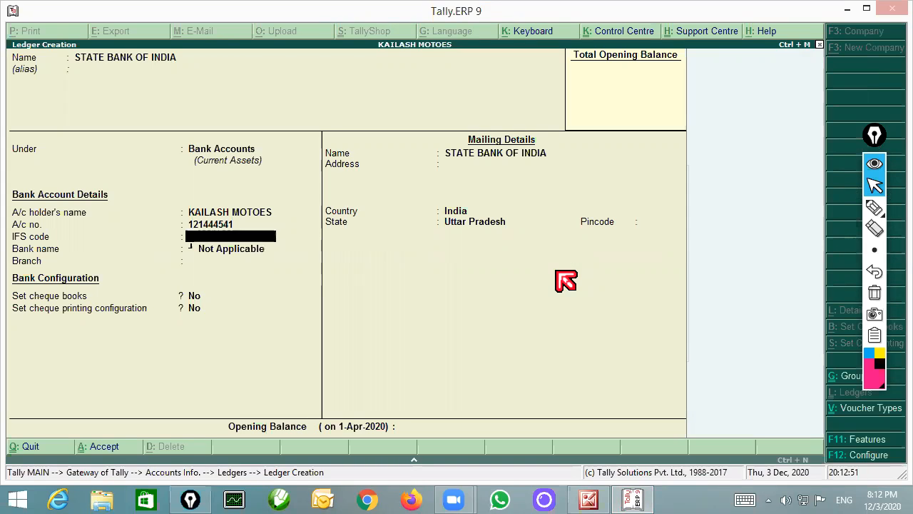
{"action": "type", "text": "SBINO212454"}
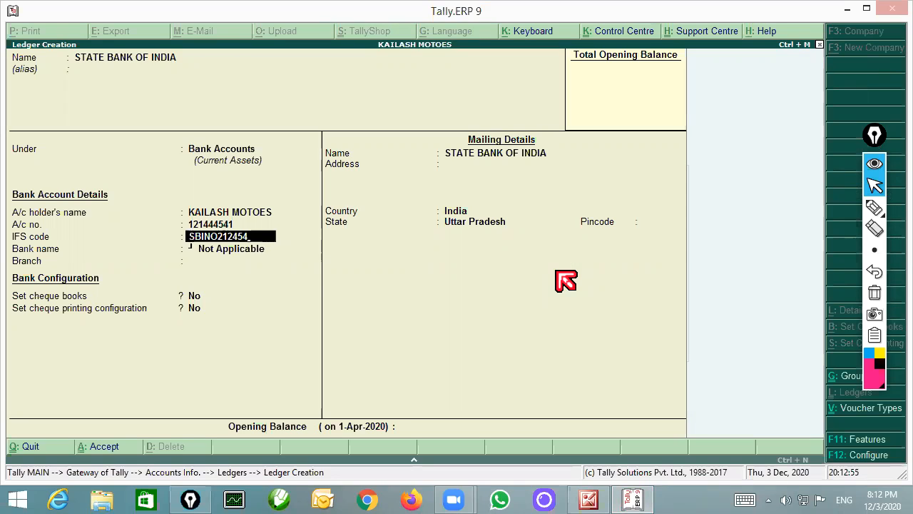
{"action": "key", "text": "Return"}
{"action": "type", "text": "KIDWAI"}
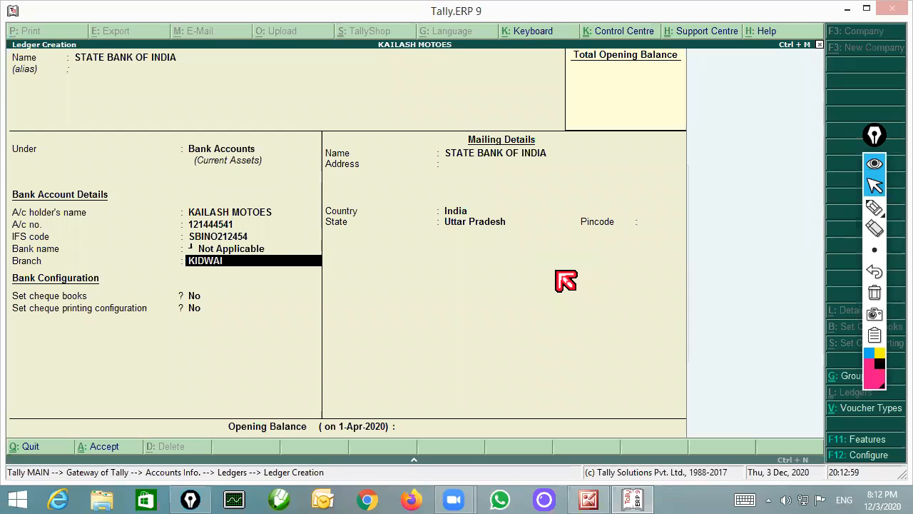
{"action": "key", "text": "Return"}
Enable cheque books for the ledger and add a cheque range from 110001 to 110010 named KAILASH.
{"action": "type", "text": "y"}
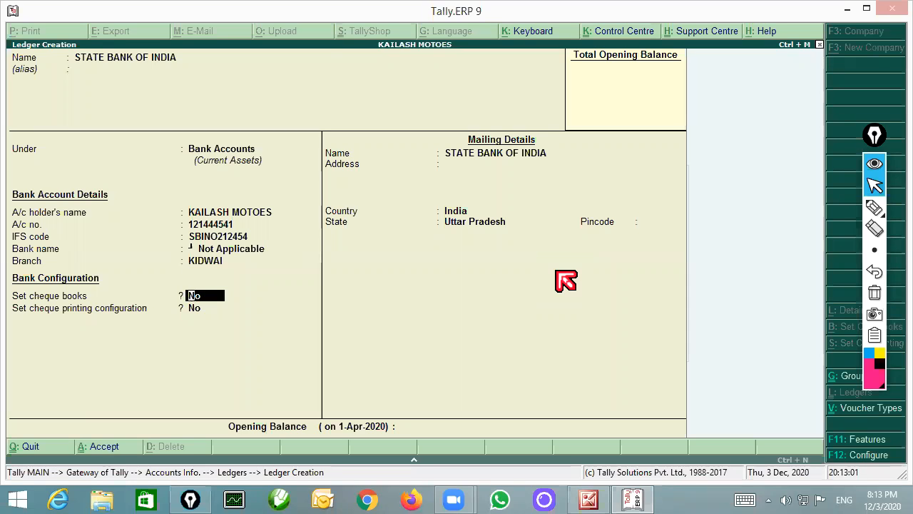
{"action": "key", "text": "Return"}
{"action": "type", "text": "110001"}
{"action": "key", "text": "Return"}
{"action": "type", "text": "110010"}
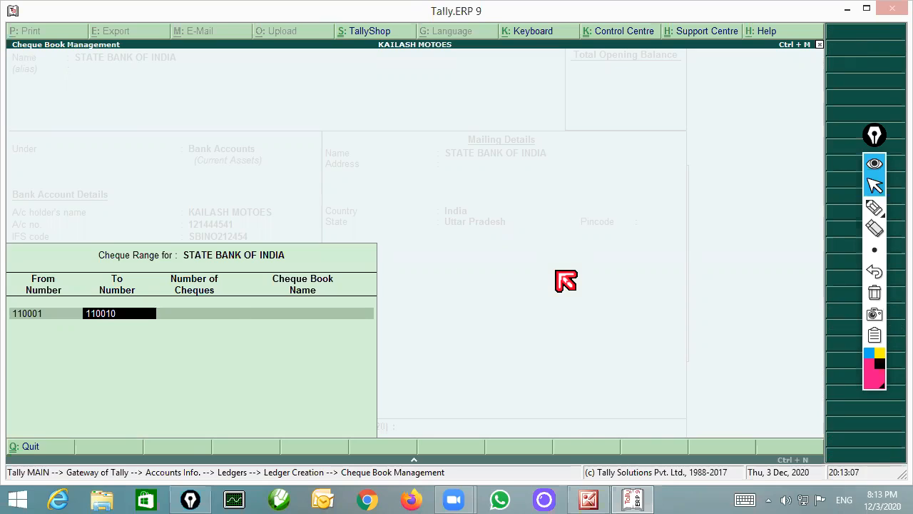
{"action": "key", "text": "Return"}
{"action": "key", "text": "Return"}
{"action": "type", "text": "KAIS"}
{"action": "key", "text": "BackSpace"}
{"action": "type", "text": "LASH"}
{"action": "key", "text": "Return"}
{"action": "key", "text": "Return"}
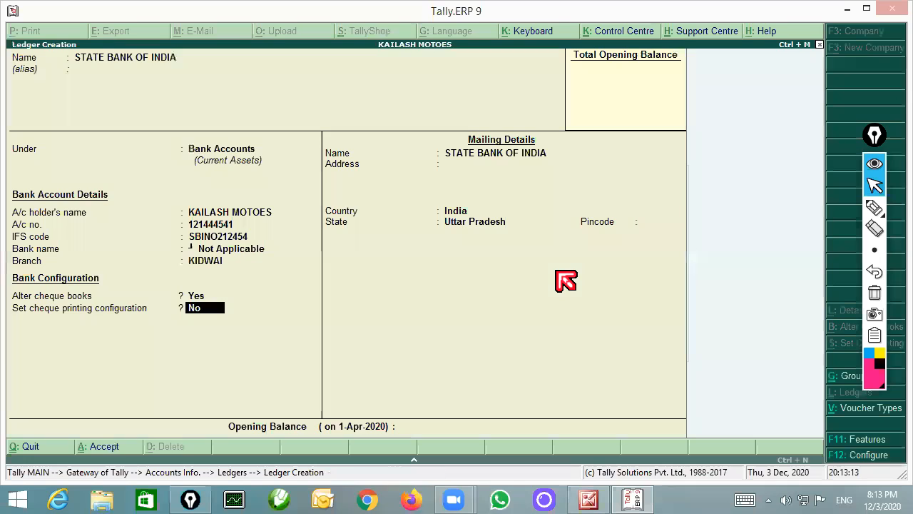
Keep cheque printing configuration at No and the default mailing details, and set the ledger's opening balance to 2434.
{"action": "key", "text": "Return"}
{"action": "key", "text": "Return"}
{"action": "key", "text": "Return"}
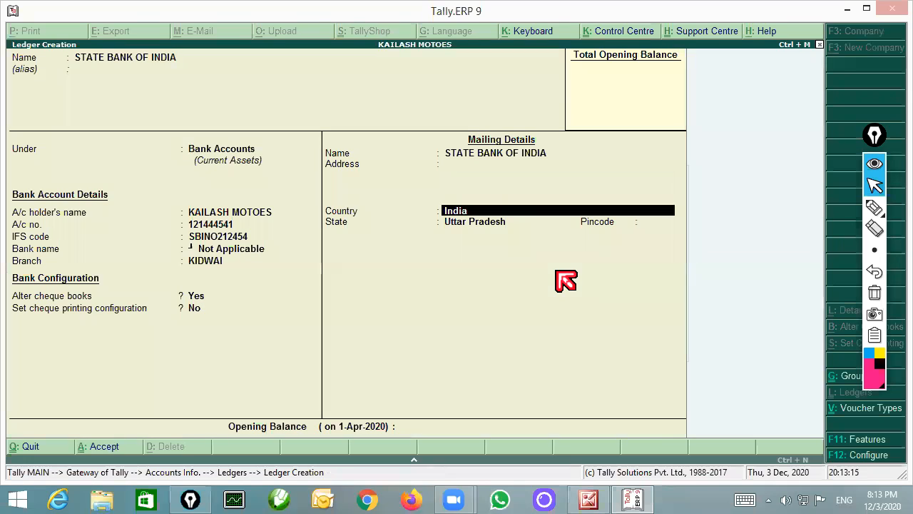
{"action": "key", "text": "Return"}
{"action": "key", "text": "Return"}
{"action": "key", "text": "Return"}
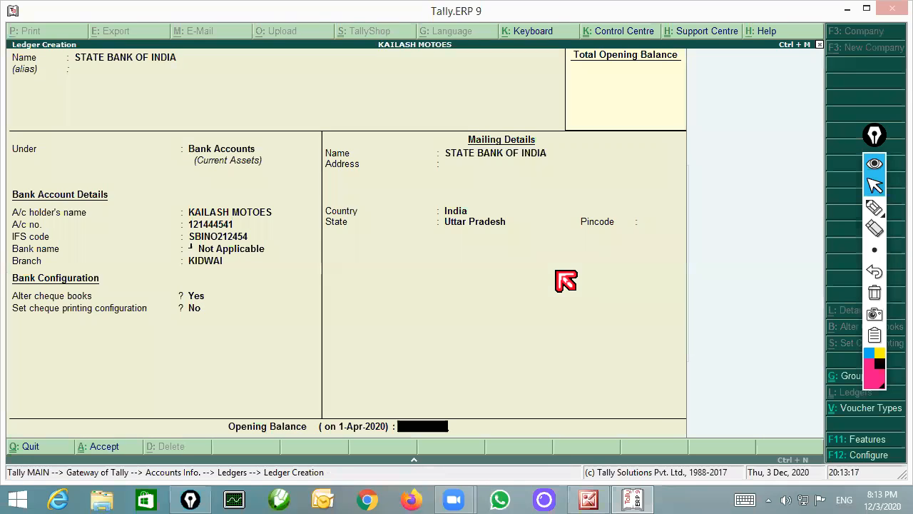
{"action": "type", "text": "2434"}
Circle the ledger's opening balance with the pen, add a tick beside it, and clear the marks.
{"action": "left_click", "coordinate": [875, 207]}
{"action": "mouse_move", "coordinate": [476, 395]}
{"action": "left_mouse_down"}
{"action": "mouse_move", "coordinate": [421, 454]}
{"action": "mouse_move", "coordinate": [444, 394]}
{"action": "left_mouse_up"}
{"action": "left_click_drag", "start_coordinate": [294, 396], "coordinate": [360, 351]}
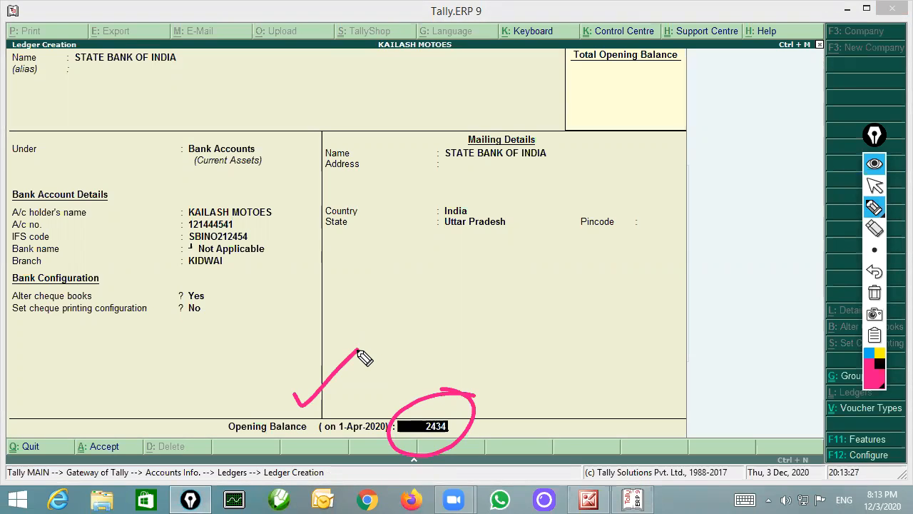
{"action": "left_click", "coordinate": [875, 293]}
{"action": "mouse_move", "coordinate": [877, 239]}
{"action": "left_click", "coordinate": [875, 185]}
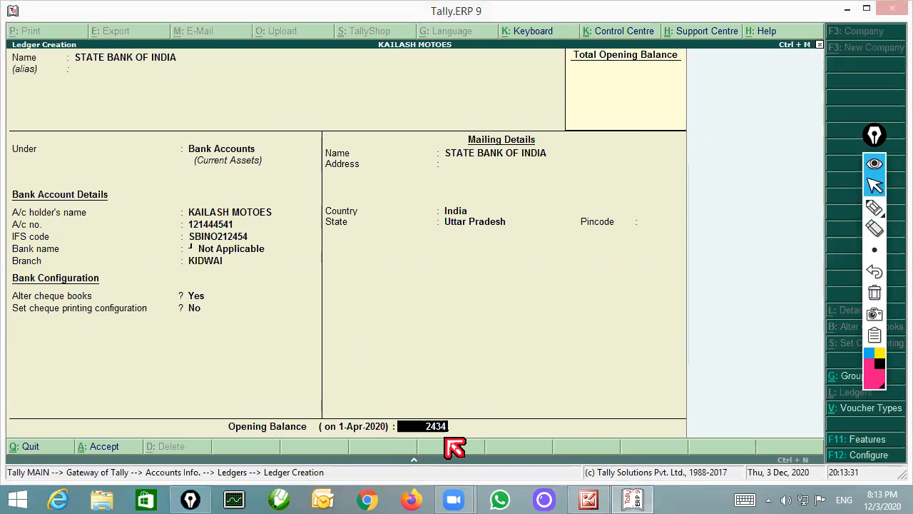
Save the STATE BANK OF INDIA ledger and leave ledger creation.
{"action": "key", "text": "Return"}
{"action": "key", "text": "Return"}
{"action": "key", "text": "Return"}
{"action": "key", "text": "Escape"}
{"action": "key", "text": "Return"}
{"action": "key", "text": "Escape"}
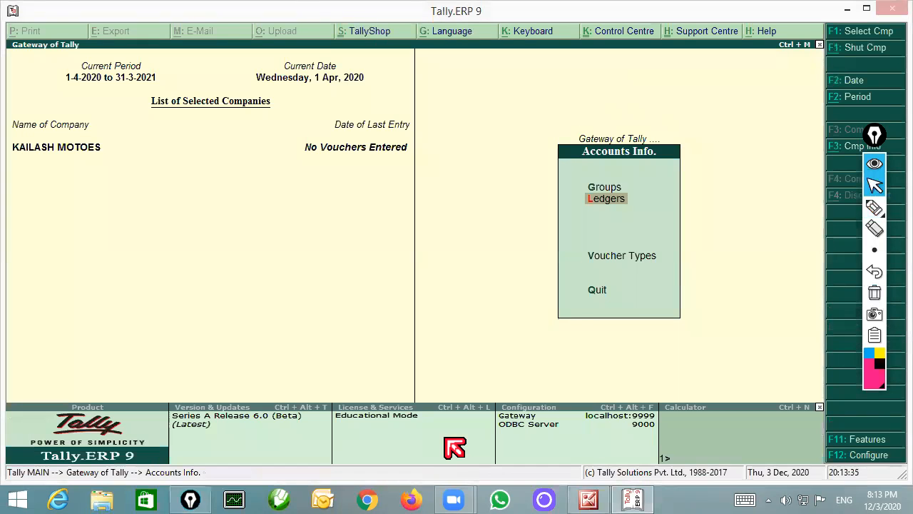
Return to the gateway and open accounting voucher creation.
{"action": "key", "text": "Escape"}
{"action": "key", "text": "Down"}
{"action": "key", "text": "Down"}
{"action": "key", "text": "Return"}
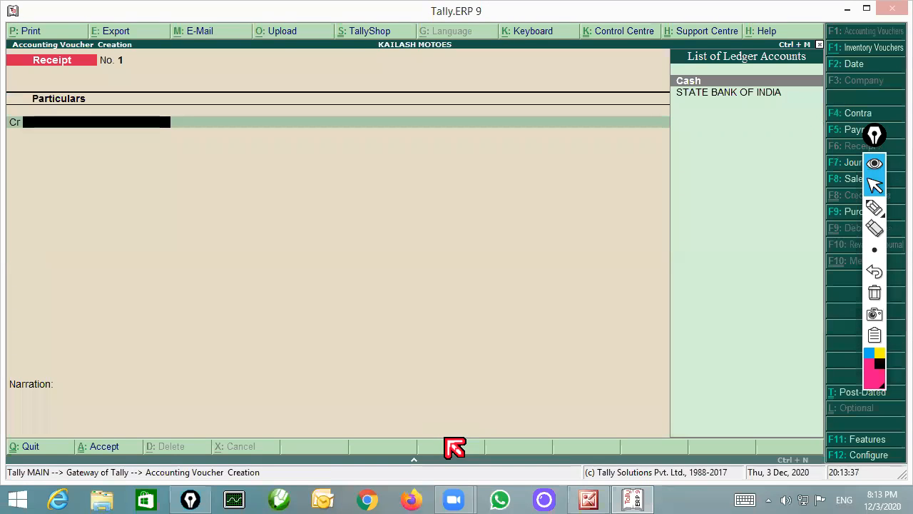
Switch to the SBI statement image and draw pen arrows into the Deposit column and out of the Withdrawal column.
{"action": "left_click", "coordinate": [589, 499]}
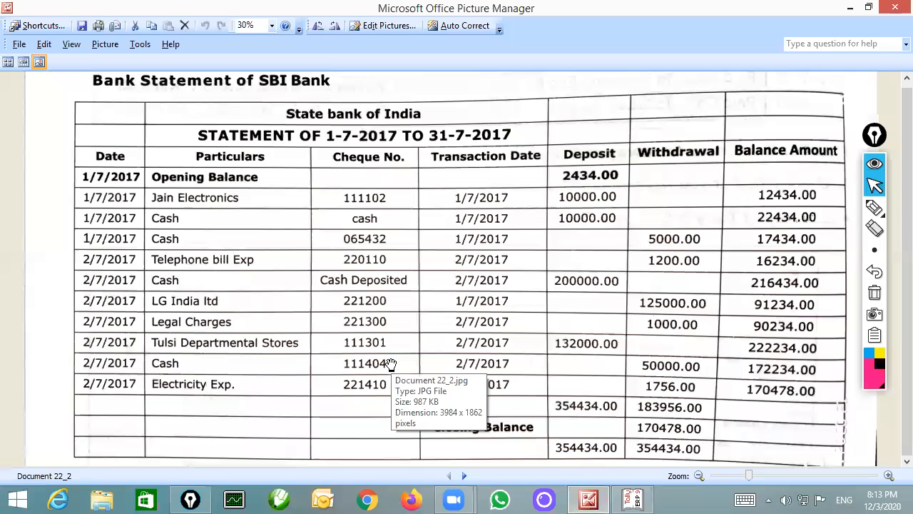
{"action": "left_click", "coordinate": [875, 207]}
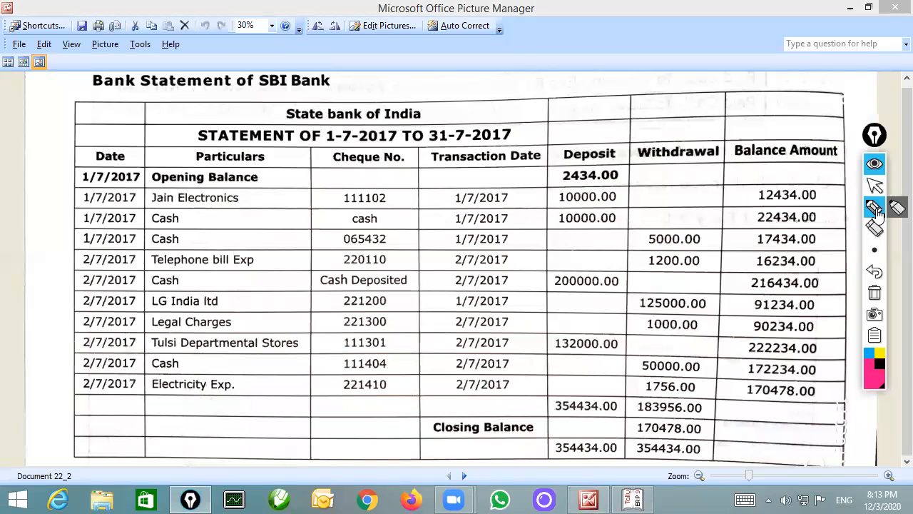
{"action": "mouse_move", "coordinate": [434, 75]}
{"action": "left_mouse_down"}
{"action": "mouse_move", "coordinate": [521, 63]}
{"action": "mouse_move", "coordinate": [589, 146]}
{"action": "mouse_move", "coordinate": [605, 121]}
{"action": "left_mouse_up"}
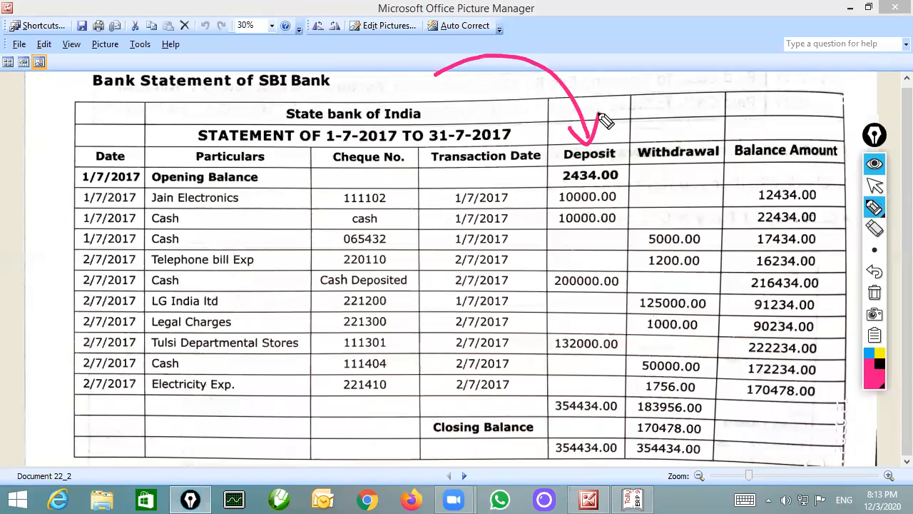
{"action": "mouse_move", "coordinate": [671, 143]}
{"action": "left_mouse_down"}
{"action": "mouse_move", "coordinate": [696, 100]}
{"action": "mouse_move", "coordinate": [785, 57]}
{"action": "mouse_move", "coordinate": [763, 80]}
{"action": "left_mouse_up"}
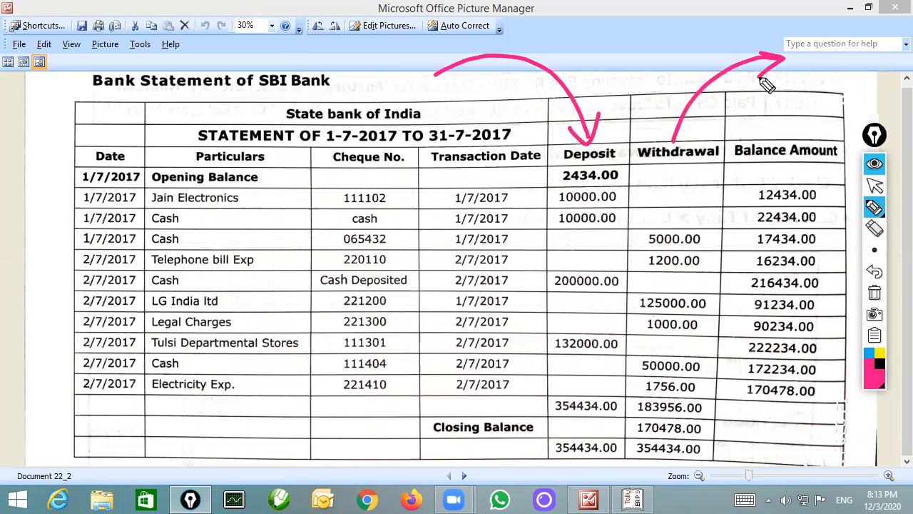
Box the Jain Electronics deposit of 10000.00, link it to its particulars with an arrow, and underline the Deposit and Withdrawal headings.
{"action": "mouse_move", "coordinate": [603, 184]}
{"action": "left_mouse_down"}
{"action": "mouse_move", "coordinate": [550, 206]}
{"action": "mouse_move", "coordinate": [636, 207]}
{"action": "mouse_move", "coordinate": [630, 197]}
{"action": "left_mouse_up"}
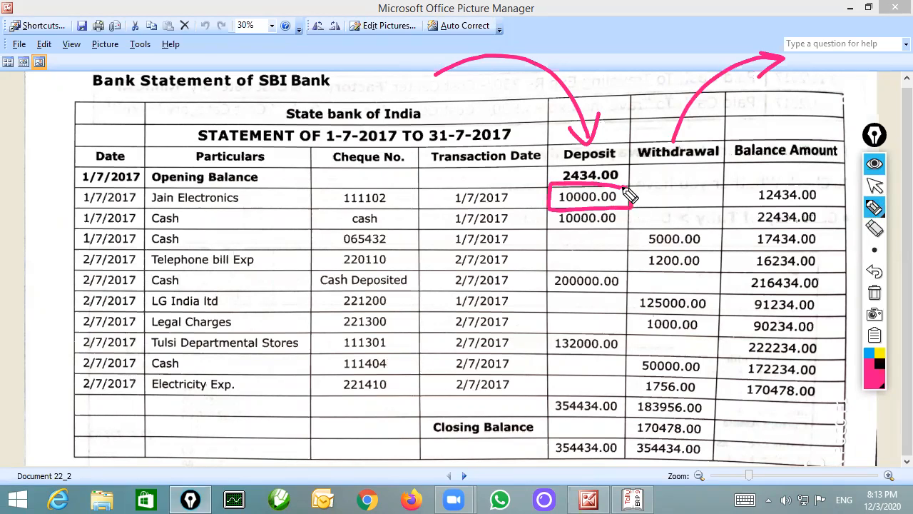
{"action": "mouse_move", "coordinate": [262, 190]}
{"action": "left_mouse_down"}
{"action": "mouse_move", "coordinate": [269, 202]}
{"action": "mouse_move", "coordinate": [321, 204]}
{"action": "mouse_move", "coordinate": [539, 199]}
{"action": "mouse_move", "coordinate": [532, 214]}
{"action": "left_mouse_up"}
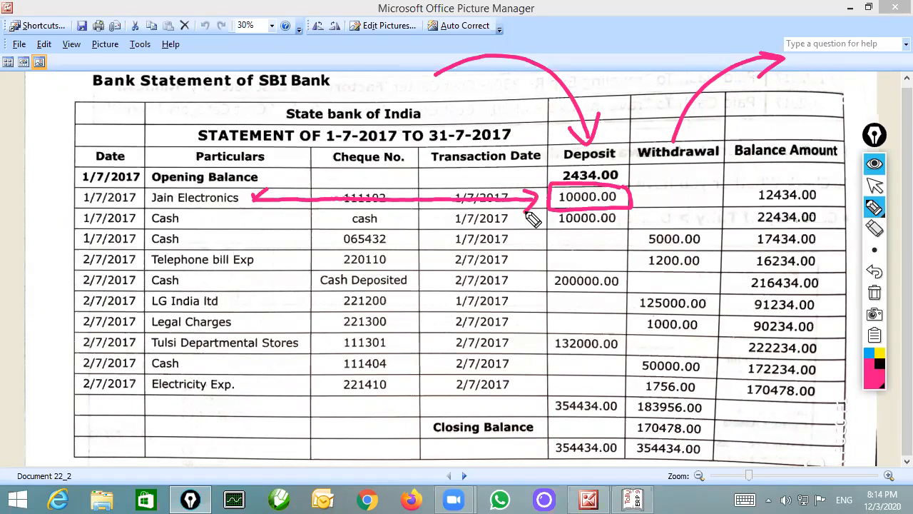
{"action": "left_click_drag", "start_coordinate": [589, 171], "coordinate": [642, 166]}
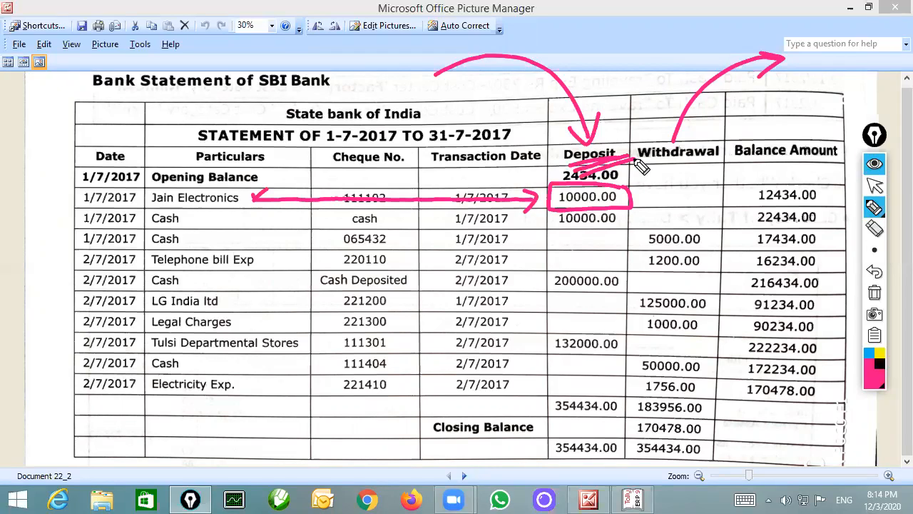
{"action": "left_click_drag", "start_coordinate": [642, 166], "coordinate": [725, 164]}
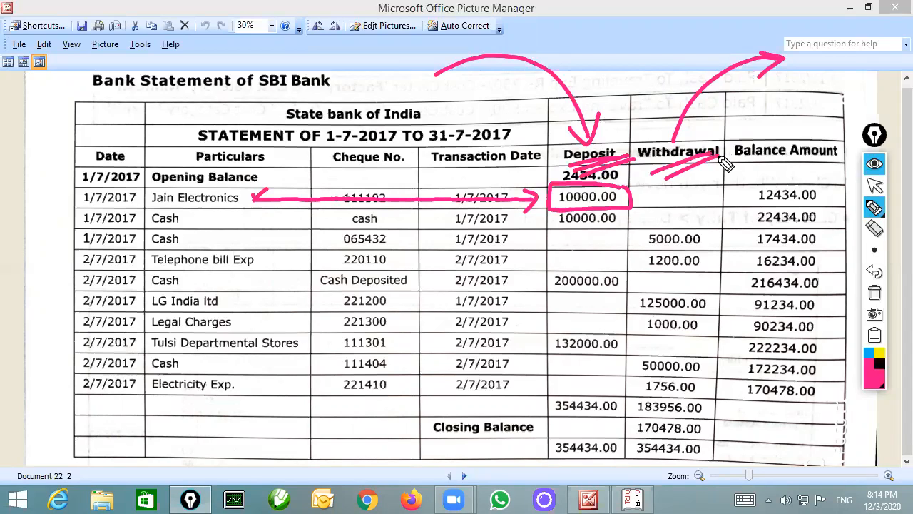
Clear the old annotations, underline the statement period, draw an arrow into the Deposit column and underline its heading.
{"action": "left_click", "coordinate": [875, 292]}
{"action": "left_click_drag", "start_coordinate": [293, 134], "coordinate": [470, 133]}
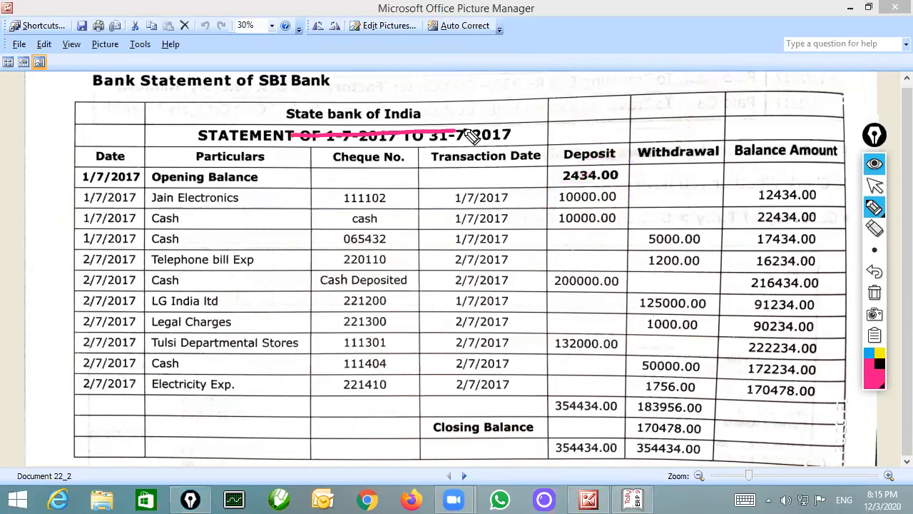
{"action": "mouse_move", "coordinate": [453, 100]}
{"action": "left_mouse_down"}
{"action": "mouse_move", "coordinate": [607, 140]}
{"action": "mouse_move", "coordinate": [603, 182]}
{"action": "mouse_move", "coordinate": [619, 185]}
{"action": "left_mouse_up"}
{"action": "left_click_drag", "start_coordinate": [559, 165], "coordinate": [628, 169]}
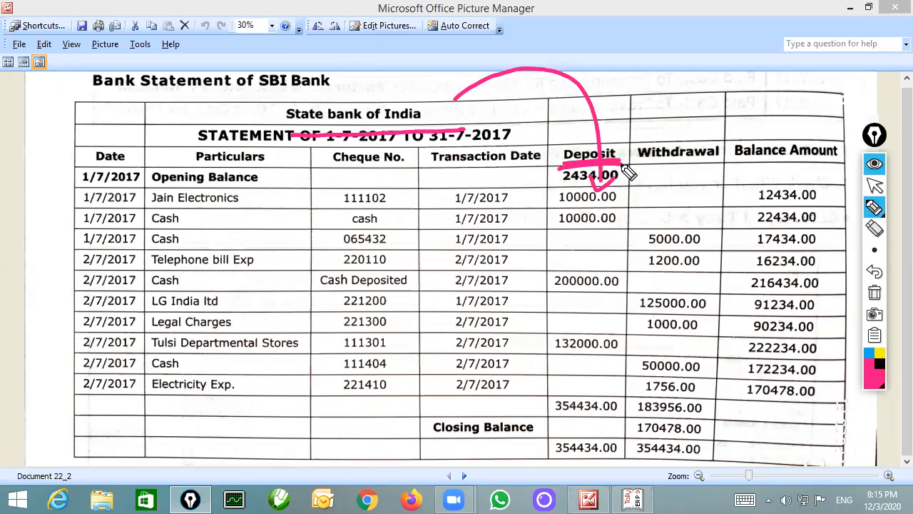
Underline the Jain Electronics deposit of 10000.00, circle its particulars, link them with an arrow, and clear the annotations.
{"action": "left_click_drag", "start_coordinate": [559, 204], "coordinate": [626, 205]}
{"action": "left_click", "coordinate": [254, 199]}
{"action": "mouse_move", "coordinate": [236, 184]}
{"action": "left_mouse_down"}
{"action": "mouse_move", "coordinate": [223, 224]}
{"action": "mouse_move", "coordinate": [254, 175]}
{"action": "mouse_move", "coordinate": [537, 203]}
{"action": "left_mouse_up"}
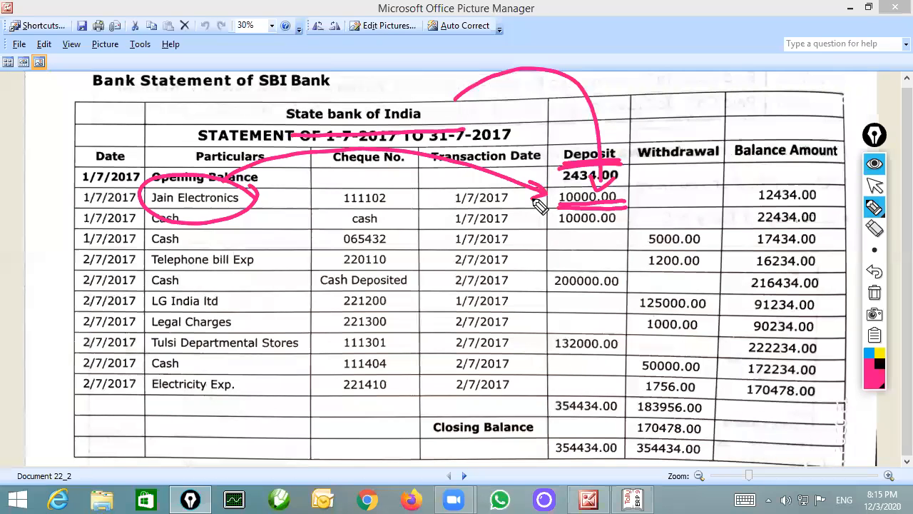
{"action": "left_click", "coordinate": [874, 185]}
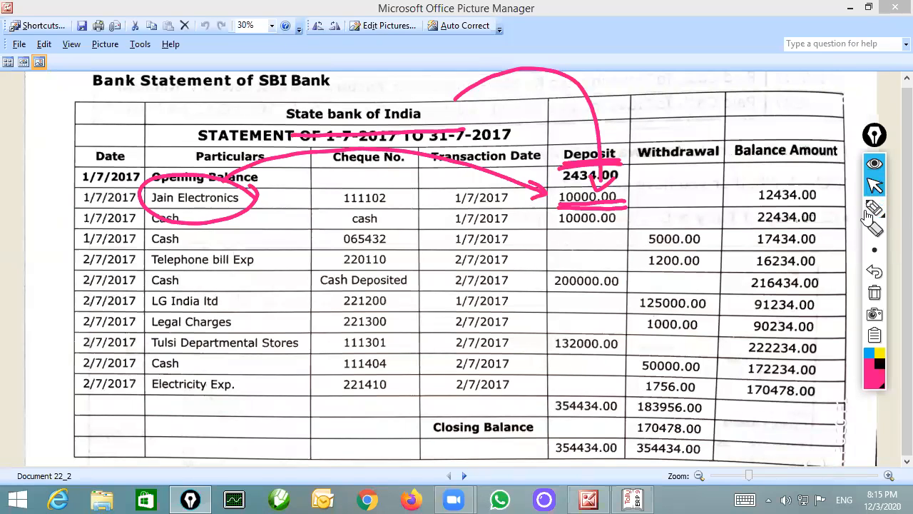
{"action": "left_click", "coordinate": [875, 292]}
Switch to Tally.ERP 9 and set the receipt voucher's date to 1-7.
{"action": "left_click", "coordinate": [633, 499]}
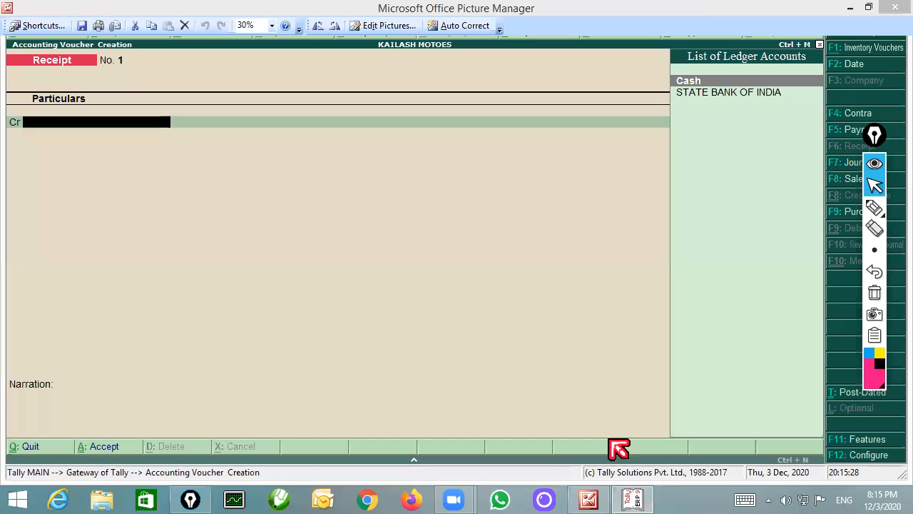
{"action": "key", "text": "F2"}
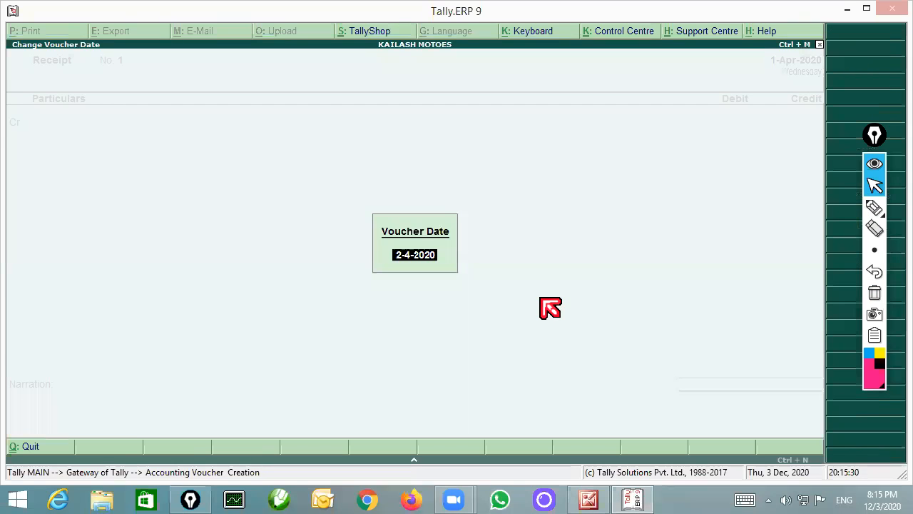
{"action": "type", "text": "1-7"}
{"action": "key", "text": "Return"}
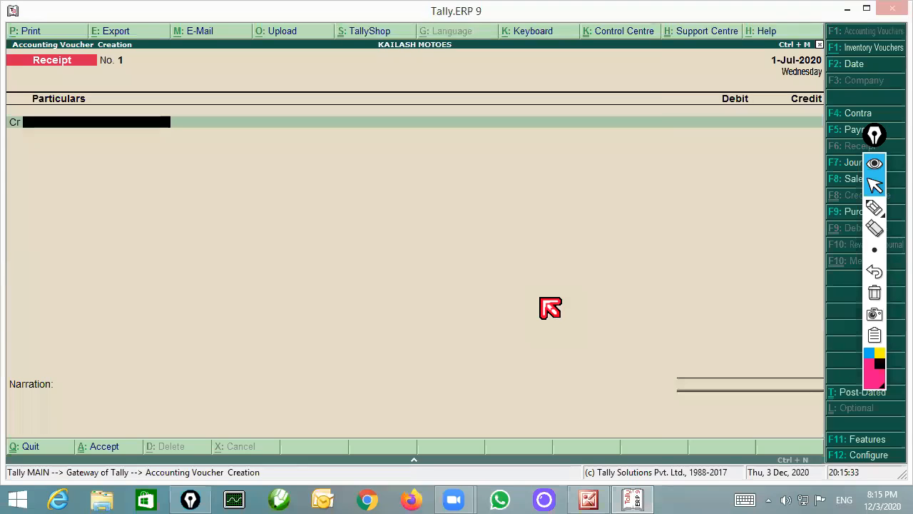
Start a new ledger from the receipt's credit line and name it JAIN ELECTRONICS without an alias.
{"action": "key", "text": "alt+c"}
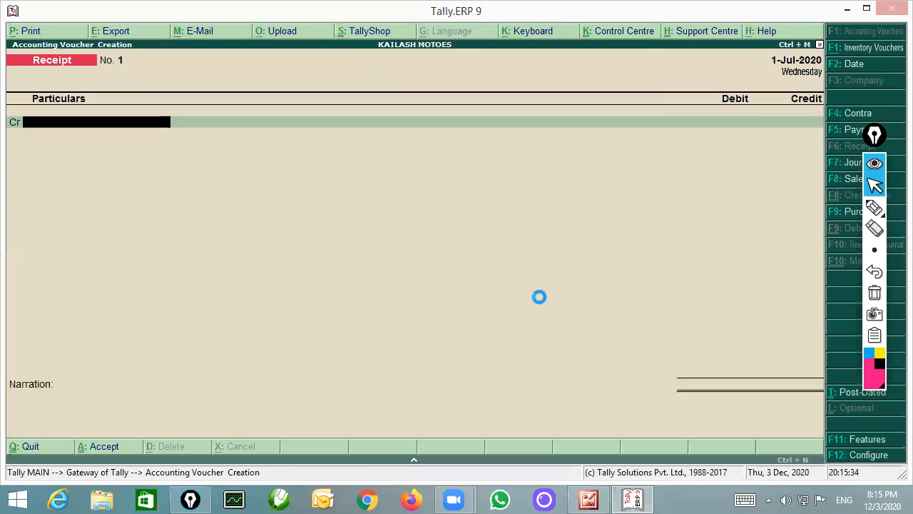
{"action": "type", "text": "JAIN"}
{"action": "type", "text": "CTRONICS"}
{"action": "key", "text": "Return"}
{"action": "key", "text": "Return"}
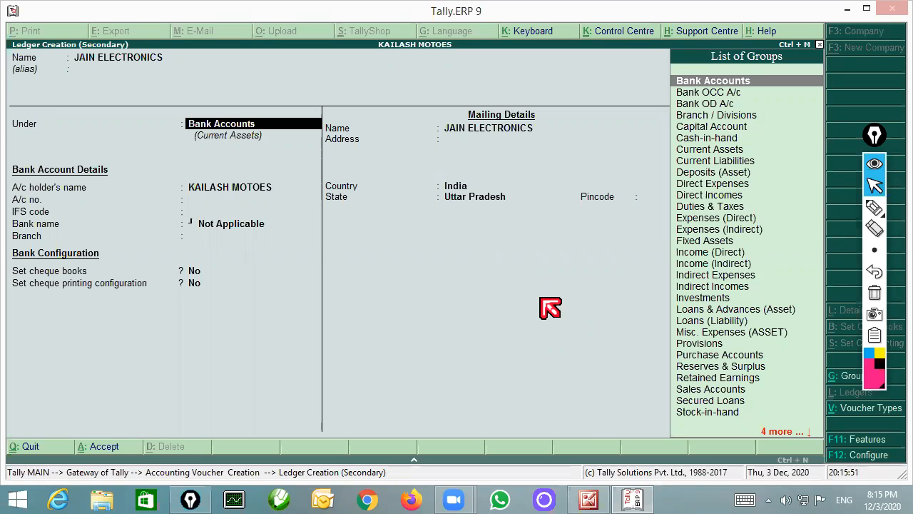
Place the JAIN ELECTRONICS ledger under Sundry Debtors, keep the remaining defaults and save it.
{"action": "key", "text": "Down"}
{"action": "key", "text": "Down"}
{"action": "key", "text": "Down"}
{"action": "key", "text": "Down"}
{"action": "key", "text": "Down"}
{"action": "key", "text": "Down"}
{"action": "key", "text": "Down"}
{"action": "key", "text": "Down"}
{"action": "key", "text": "Down"}
{"action": "key", "text": "Down"}
{"action": "key", "text": "Down"}
{"action": "key", "text": "Down"}
{"action": "key", "text": "Down"}
{"action": "key", "text": "Down"}
{"action": "key", "text": "Down"}
{"action": "key", "text": "Down"}
{"action": "key", "text": "Down"}
{"action": "key", "text": "Down"}
{"action": "key", "text": "Down"}
{"action": "key", "text": "Down"}
{"action": "key", "text": "Down"}
{"action": "key", "text": "Down"}
{"action": "key", "text": "Down"}
{"action": "key", "text": "Down"}
{"action": "key", "text": "Down"}
{"action": "key", "text": "Down"}
{"action": "key", "text": "Up"}
{"action": "key", "text": "Up"}
{"action": "key", "text": "Up"}
{"action": "key", "text": "Down"}
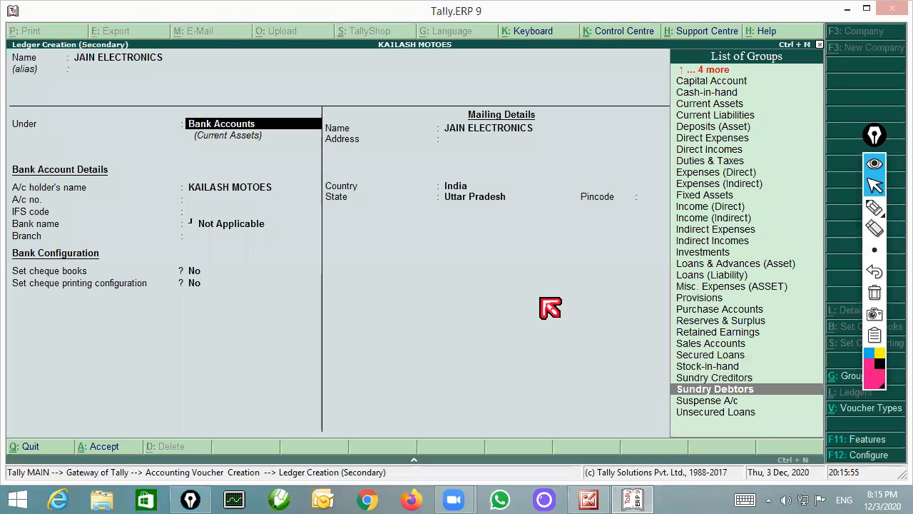
{"action": "key", "text": "Return"}
{"action": "key", "text": "Return"}
{"action": "key", "text": "Return"}
{"action": "key", "text": "Return"}
{"action": "key", "text": "Return"}
{"action": "key", "text": "Return"}
{"action": "key", "text": "Return"}
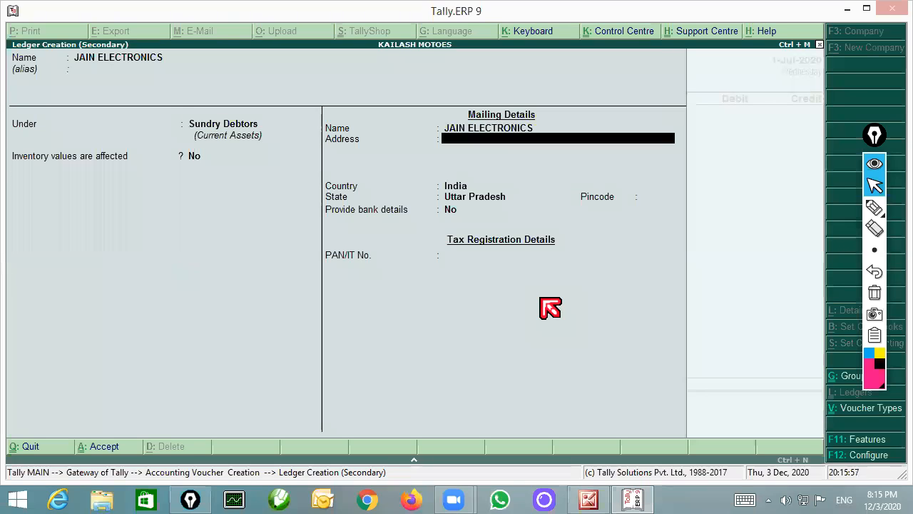
{"action": "key", "text": "Return"}
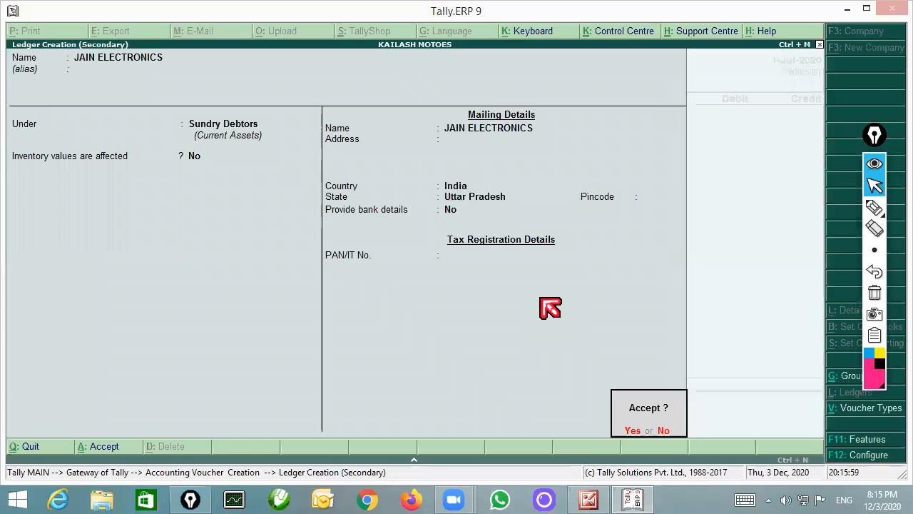
{"action": "key", "text": "Return"}
Credit JAIN ELECTRONICS with 10,000 and debit STATE BANK OF INDIA for the same amount.
{"action": "type", "text": "10,000"}
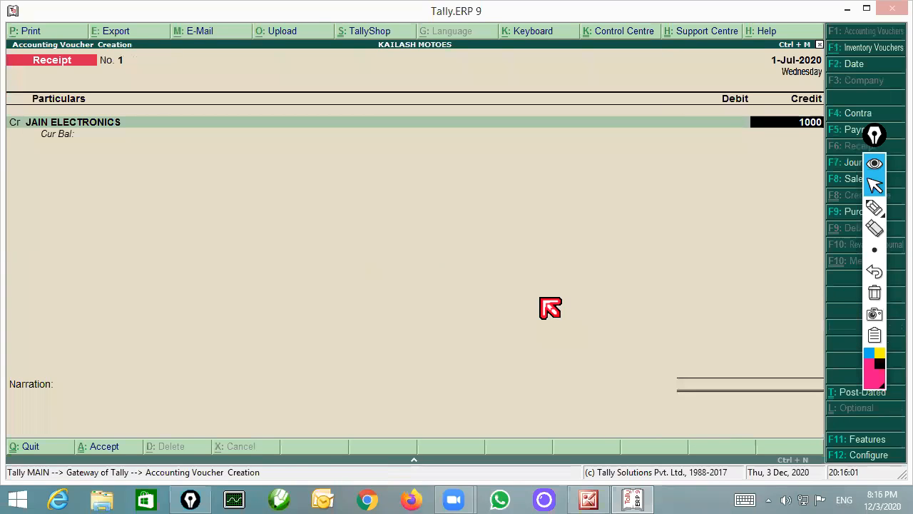
{"action": "key", "text": "Return"}
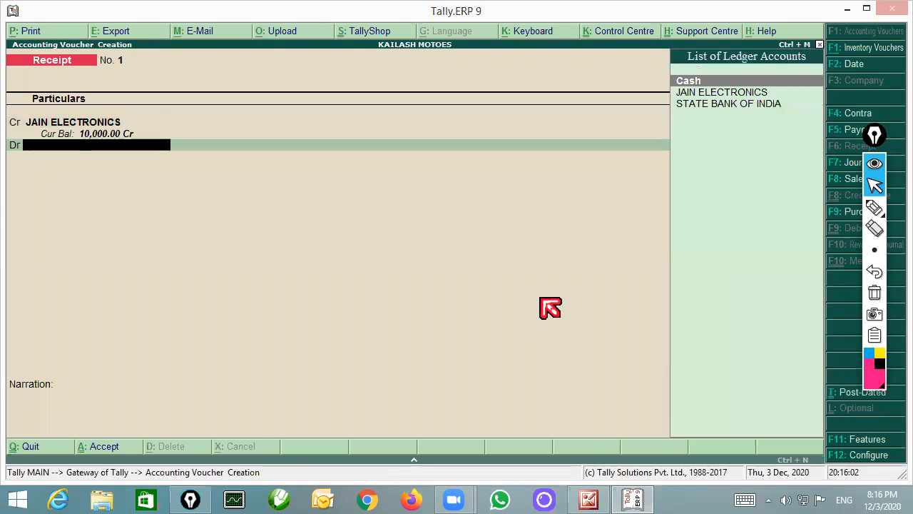
{"action": "type", "text": "S"}
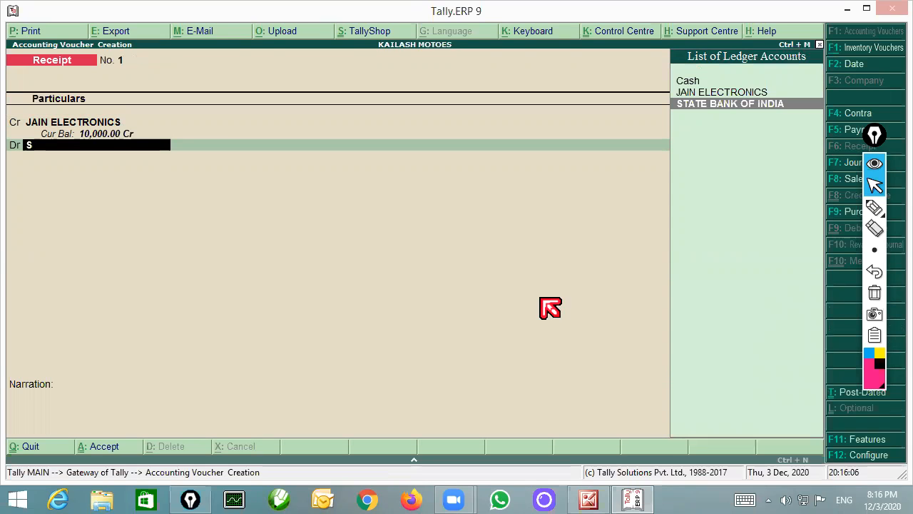
{"action": "key", "text": "Return"}
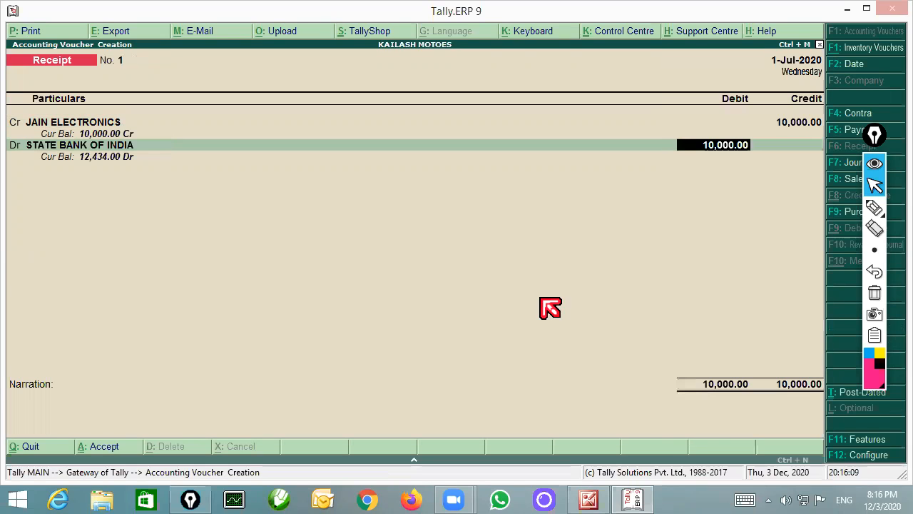
{"action": "key", "text": "Return"}
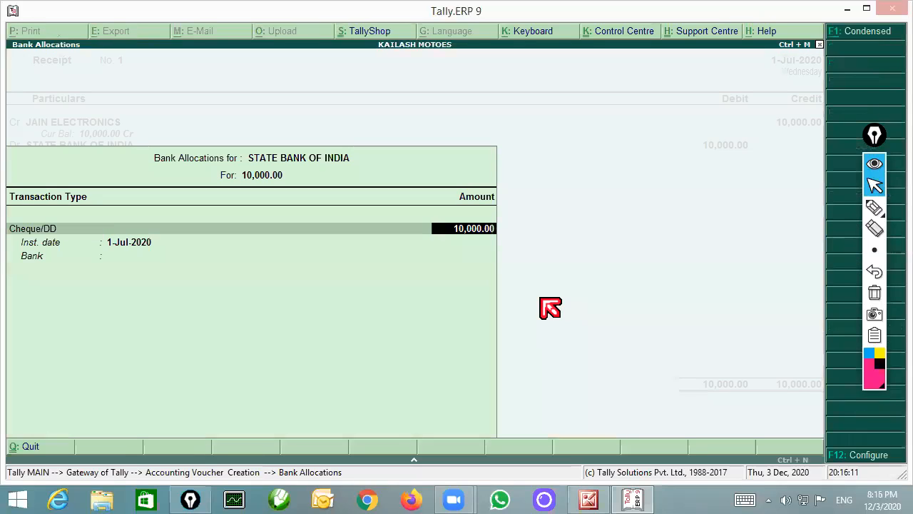
Accept the bank allocation's amount and instrument date, check the cheque entry on the statement image, and choose Not Applicable as the bank.
{"action": "key", "text": "Return"}
{"action": "key", "text": "Return"}
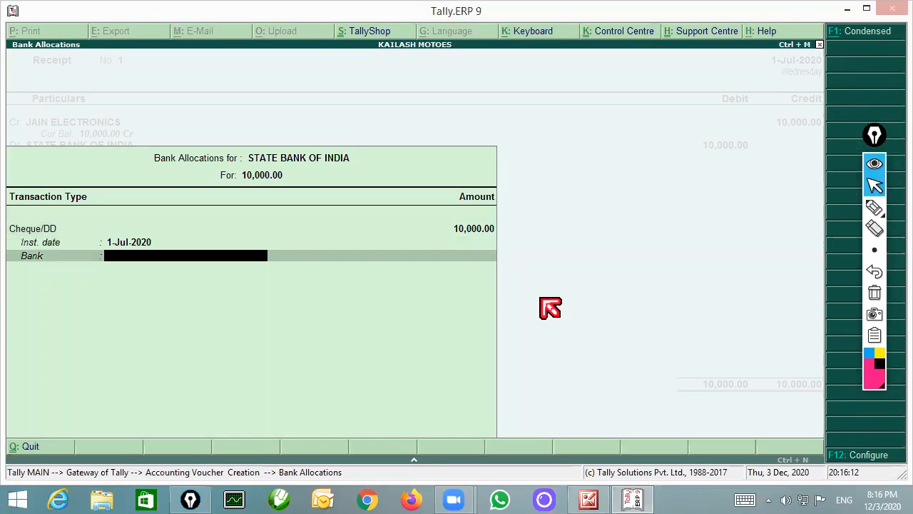
{"action": "key", "text": "alt+Tab"}
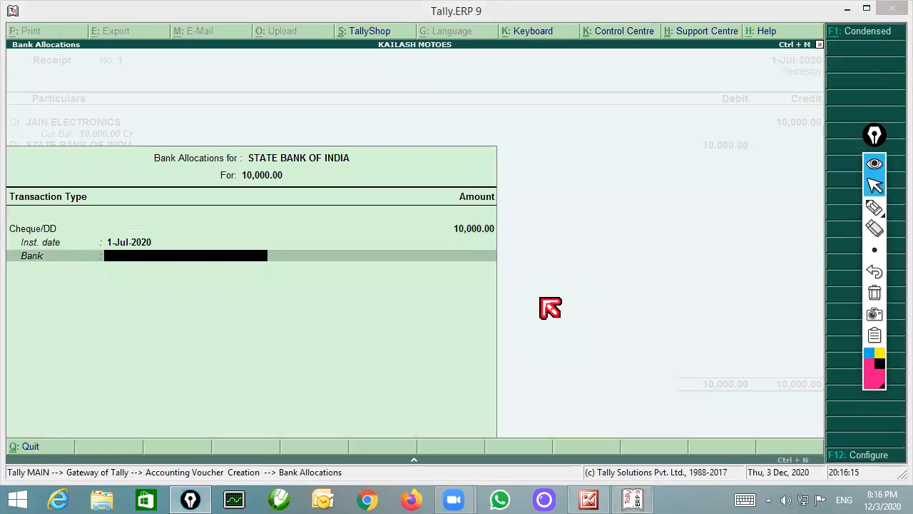
{"action": "left_click", "coordinate": [603, 501]}
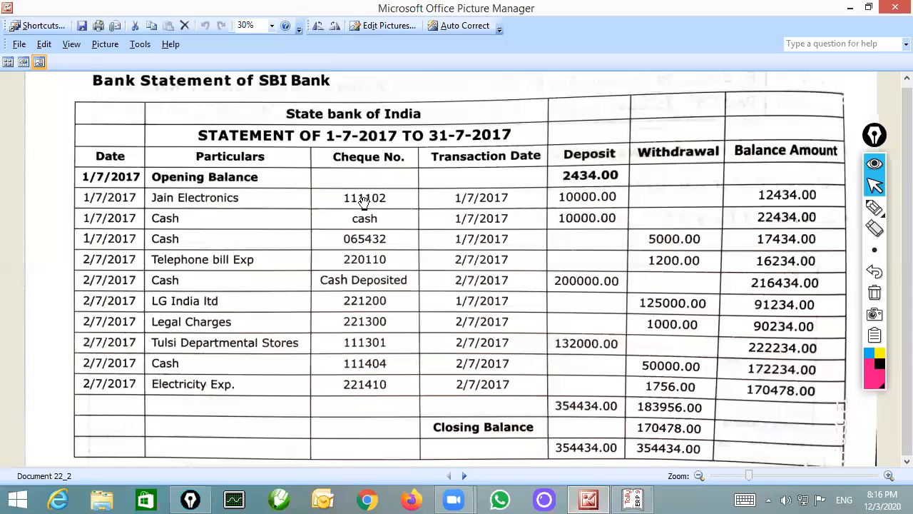
{"action": "left_click", "coordinate": [631, 499]}
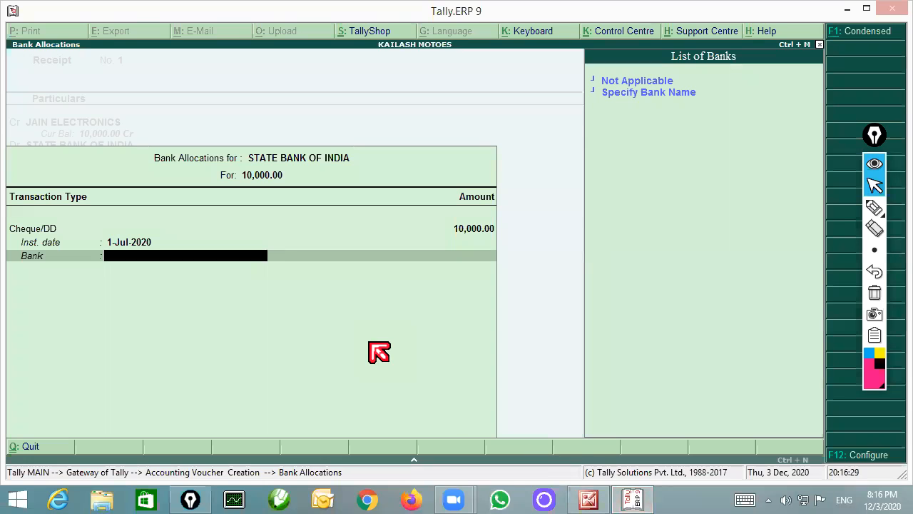
{"action": "key", "text": "Up"}
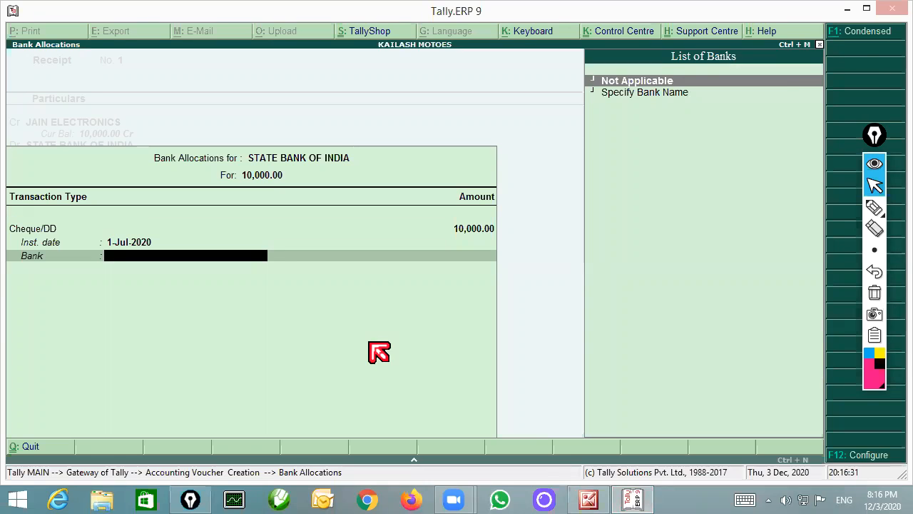
{"action": "key", "text": "Return"}
Enter the narration CHQ NO 111124 and save the receipt voucher.
{"action": "type", "text": "CH"}
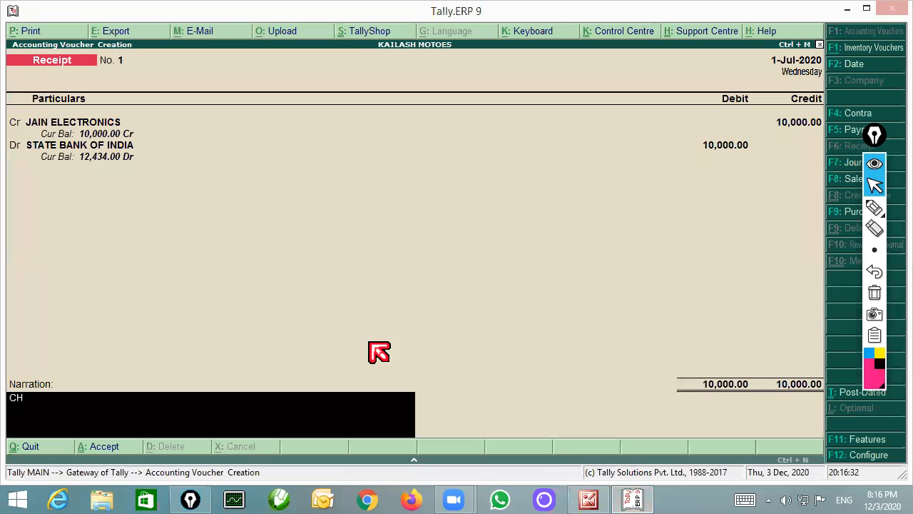
{"action": "type", "text": "Q NO 111124"}
{"action": "key", "text": "Return"}
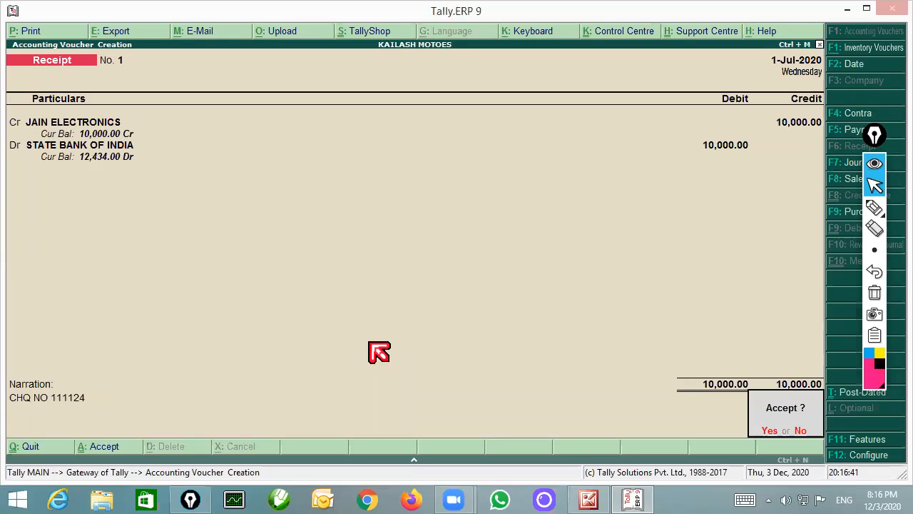
{"action": "key", "text": "Return"}
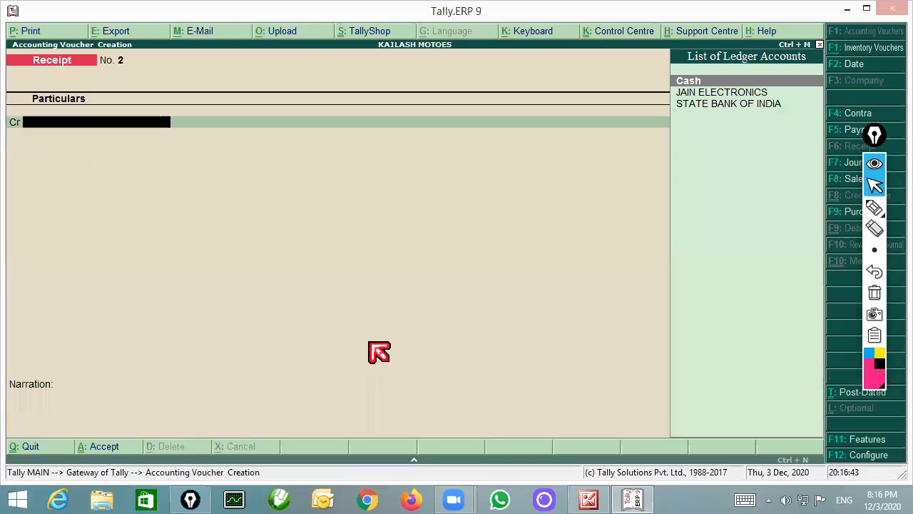
Switch to the SBI statement image, circle the 5000.00 withdrawal with an outgoing arrow, and clear the annotations.
{"action": "left_click", "coordinate": [586, 500]}
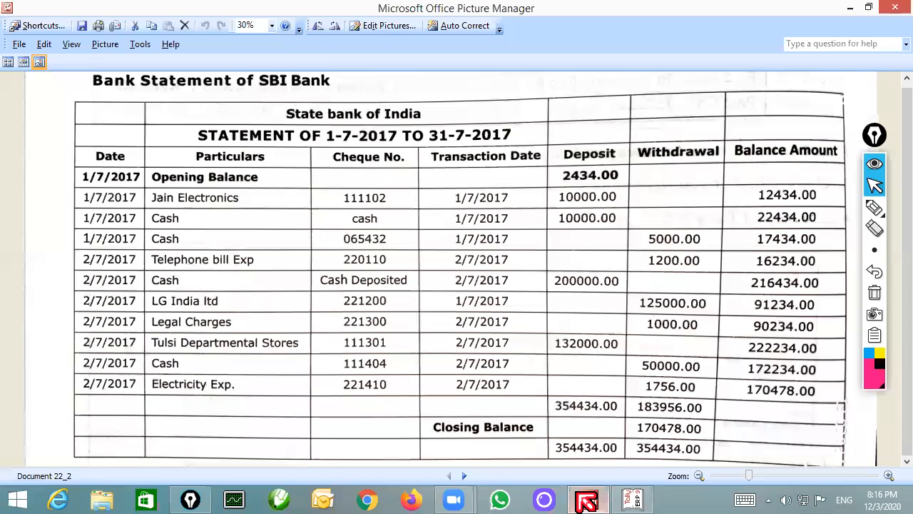
{"action": "left_click", "coordinate": [875, 207]}
{"action": "mouse_move", "coordinate": [681, 226]}
{"action": "left_mouse_down"}
{"action": "mouse_move", "coordinate": [693, 259]}
{"action": "mouse_move", "coordinate": [702, 234]}
{"action": "mouse_move", "coordinate": [674, 166]}
{"action": "mouse_move", "coordinate": [593, 67]}
{"action": "mouse_move", "coordinate": [638, 75]}
{"action": "left_mouse_up"}
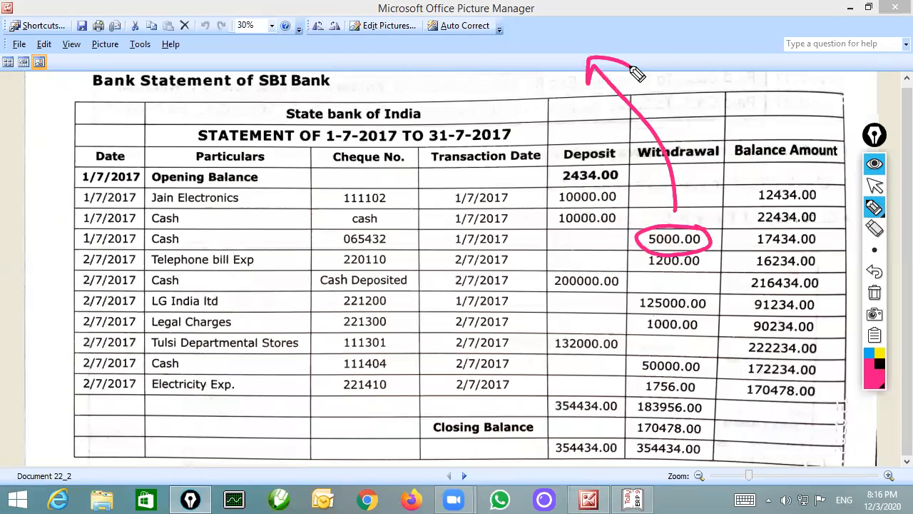
{"action": "left_click", "coordinate": [875, 293]}
Box the Cash deposit of 10000.00, circle its particulars, connect them to the Deposit column with arrows, and clear the annotations.
{"action": "mouse_move", "coordinate": [617, 211]}
{"action": "left_mouse_down"}
{"action": "mouse_move", "coordinate": [548, 222]}
{"action": "mouse_move", "coordinate": [621, 213]}
{"action": "left_mouse_up"}
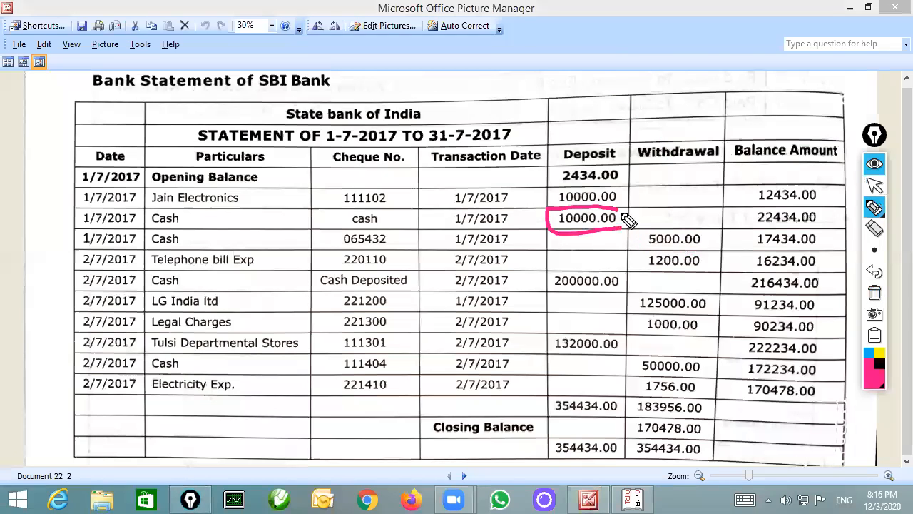
{"action": "mouse_move", "coordinate": [492, 60]}
{"action": "left_mouse_down"}
{"action": "mouse_move", "coordinate": [587, 146]}
{"action": "mouse_move", "coordinate": [603, 127]}
{"action": "left_mouse_up"}
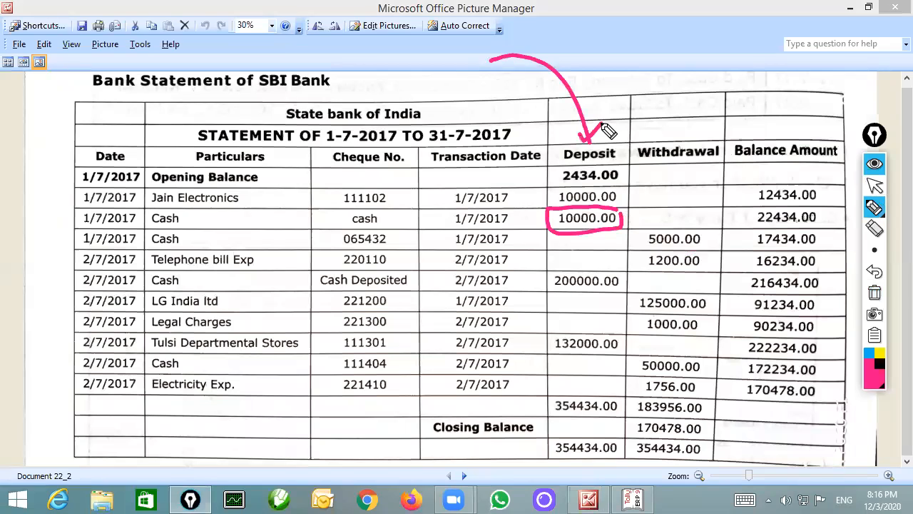
{"action": "mouse_move", "coordinate": [203, 206]}
{"action": "left_mouse_down"}
{"action": "mouse_move", "coordinate": [161, 219]}
{"action": "mouse_move", "coordinate": [193, 221]}
{"action": "mouse_move", "coordinate": [189, 211]}
{"action": "left_mouse_up"}
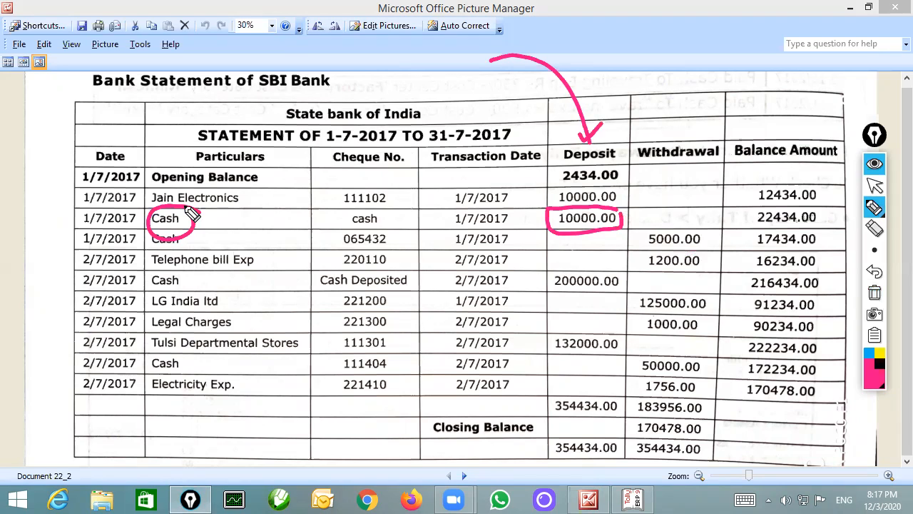
{"action": "mouse_move", "coordinate": [192, 214]}
{"action": "left_mouse_down"}
{"action": "mouse_move", "coordinate": [357, 80]}
{"action": "mouse_move", "coordinate": [531, 61]}
{"action": "mouse_move", "coordinate": [534, 69]}
{"action": "left_mouse_up"}
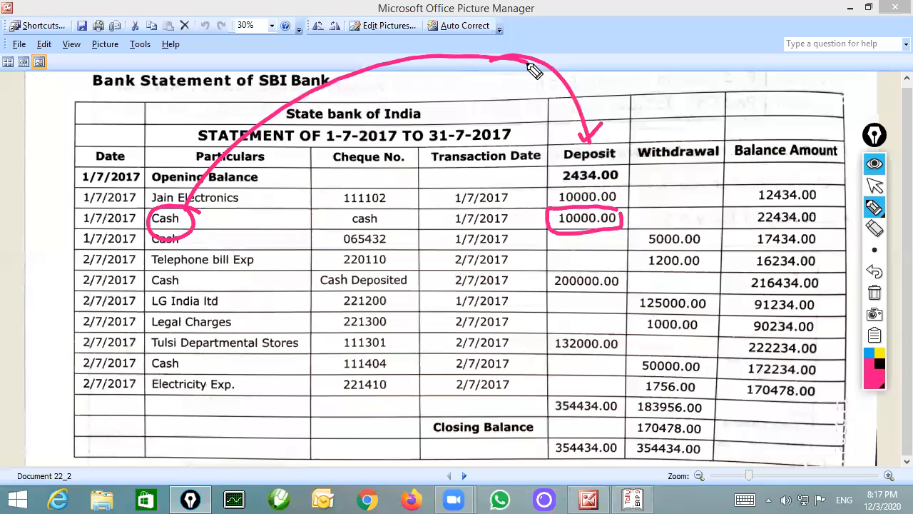
{"action": "left_click", "coordinate": [875, 185]}
{"action": "left_click", "coordinate": [875, 295]}
Switch to Tally.ERP 9, start a contra voucher after checking the statement image, and credit Cash with 10,000.
{"action": "left_click", "coordinate": [633, 500]}
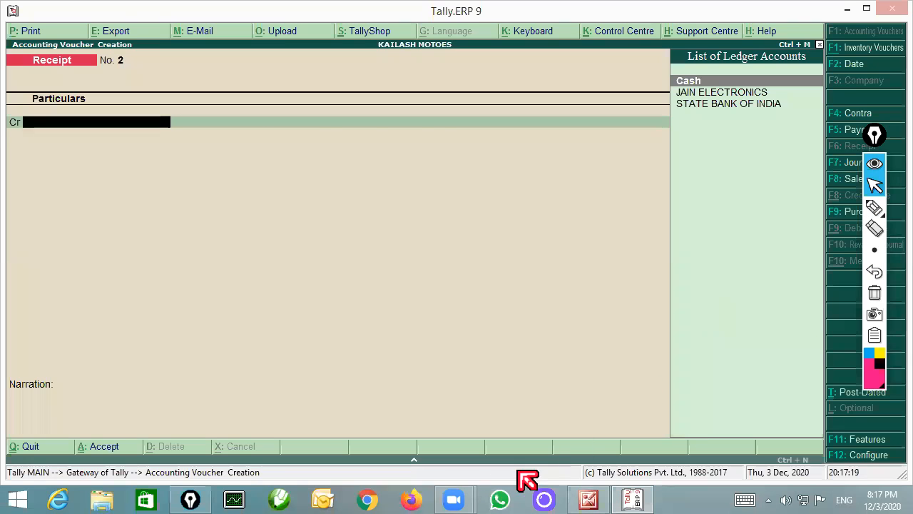
{"action": "left_click", "coordinate": [589, 500]}
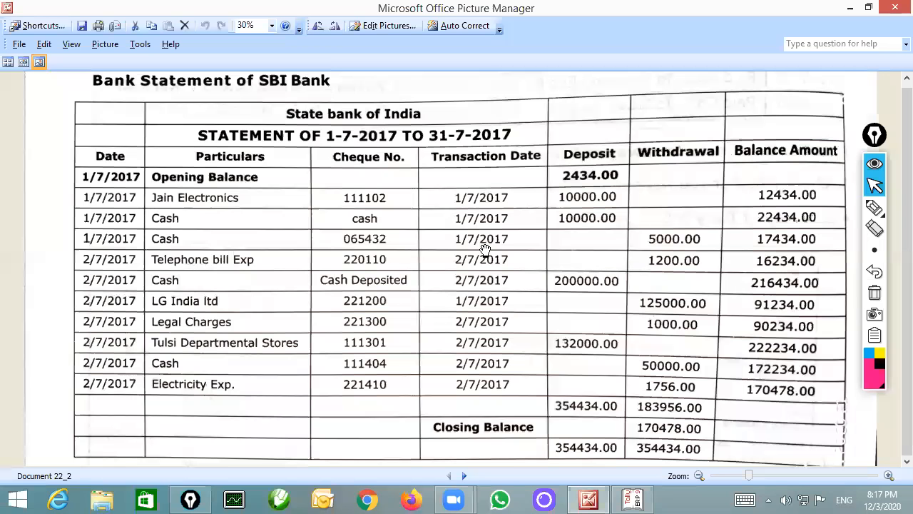
{"action": "left_click", "coordinate": [631, 498]}
{"action": "left_click", "coordinate": [850, 115]}
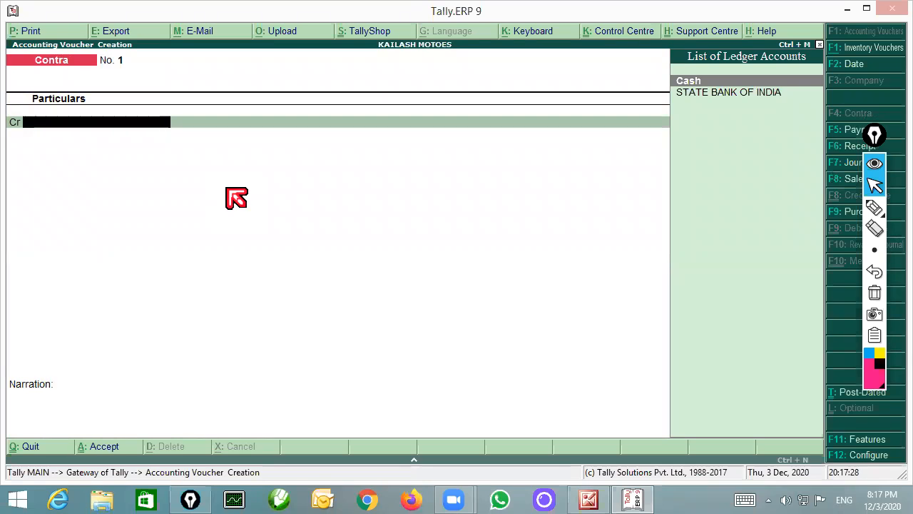
{"action": "key", "text": "Return"}
{"action": "type", "text": "10,000"}
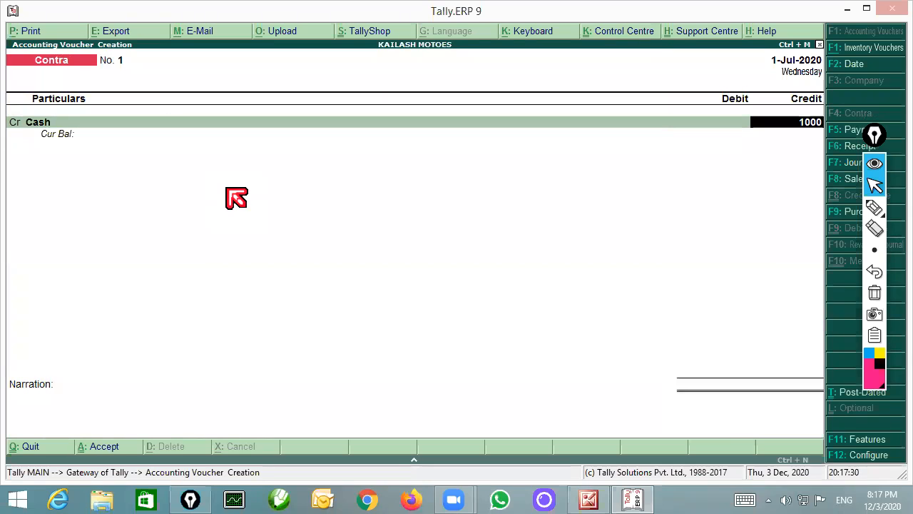
{"action": "key", "text": "Return"}
{"action": "key", "text": "Return"}
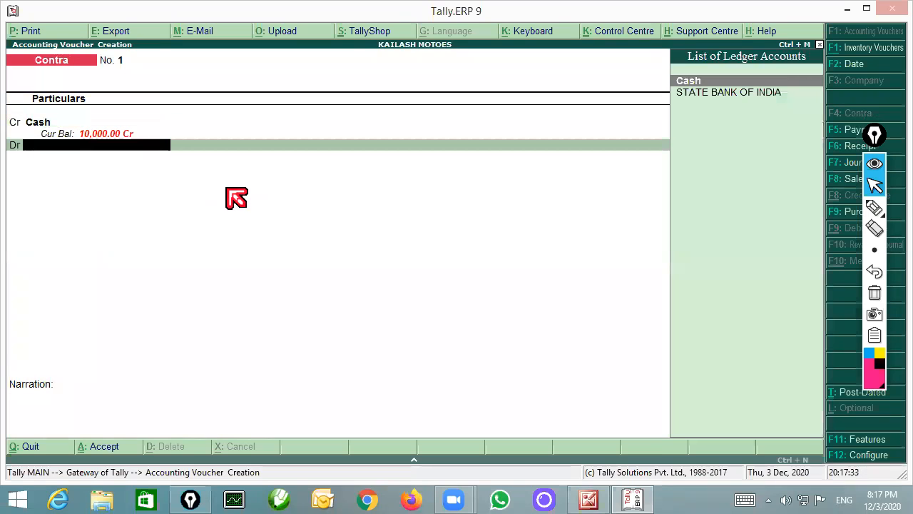
Debit STATE BANK OF INDIA with 10,000.00 and enter 5 notes of 2000 in the cash denominations.
{"action": "type", "text": "st"}
{"action": "key", "text": "Return"}
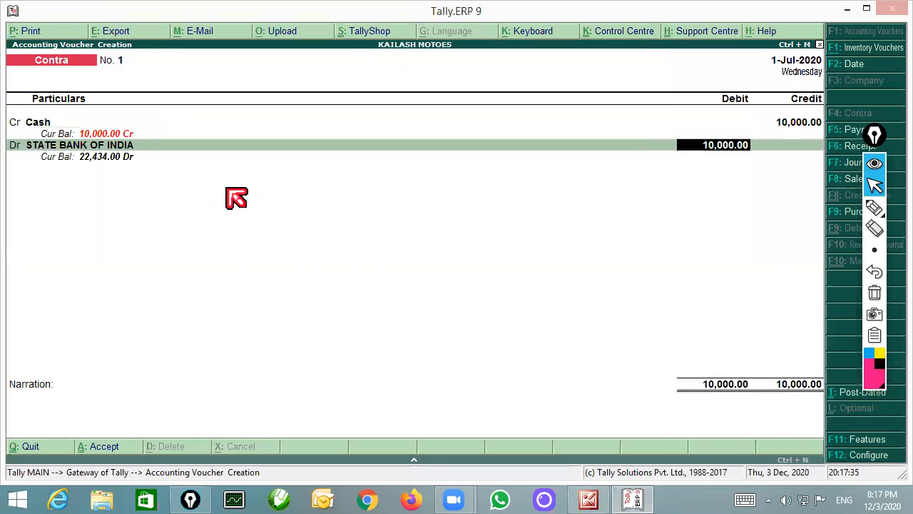
{"action": "key", "text": "Return"}
{"action": "key", "text": "Return"}
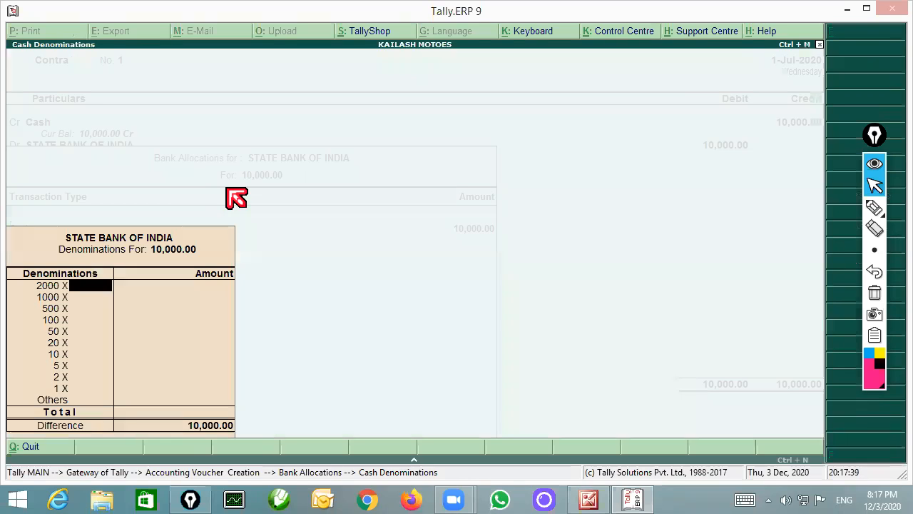
{"action": "type", "text": "5"}
{"action": "key", "text": "Return"}
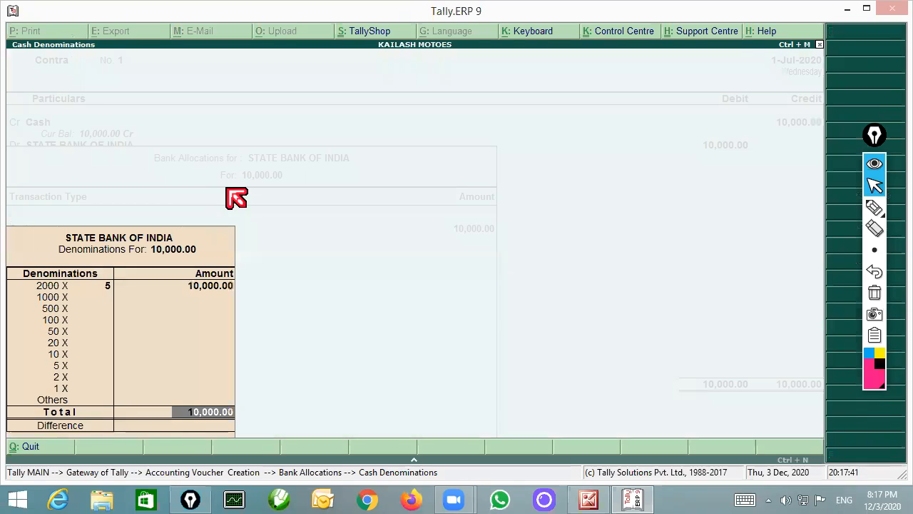
{"action": "key", "text": "Return"}
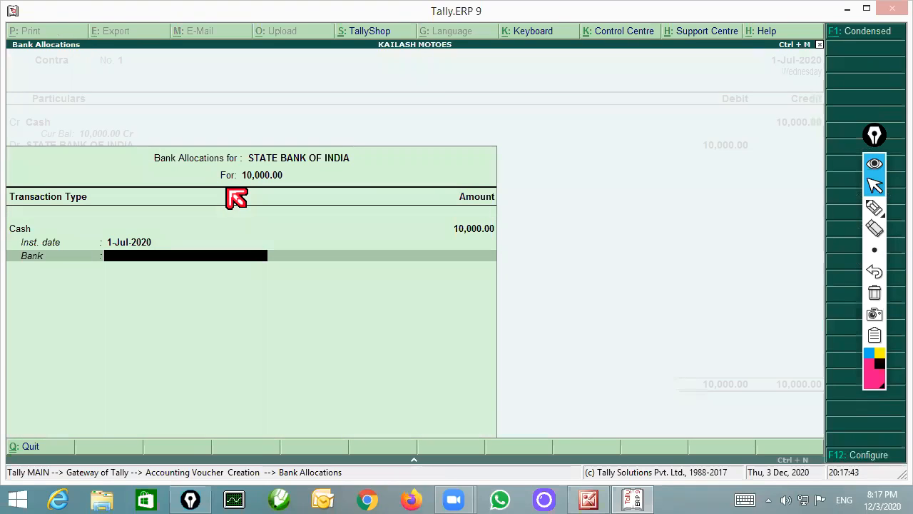
Specify SBI as the bank name in the cash allocation and accept the bank allocation.
{"action": "key", "text": "Down"}
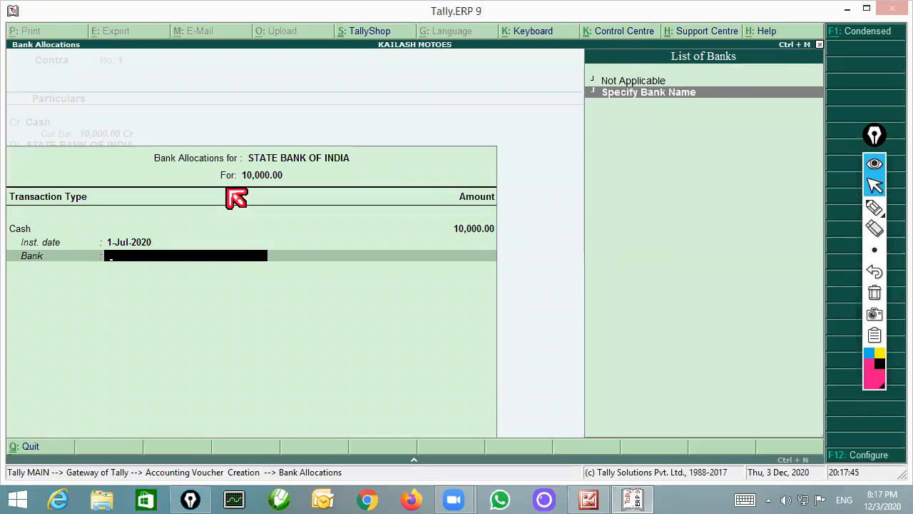
{"action": "key", "text": "Return"}
{"action": "type", "text": "SBI"}
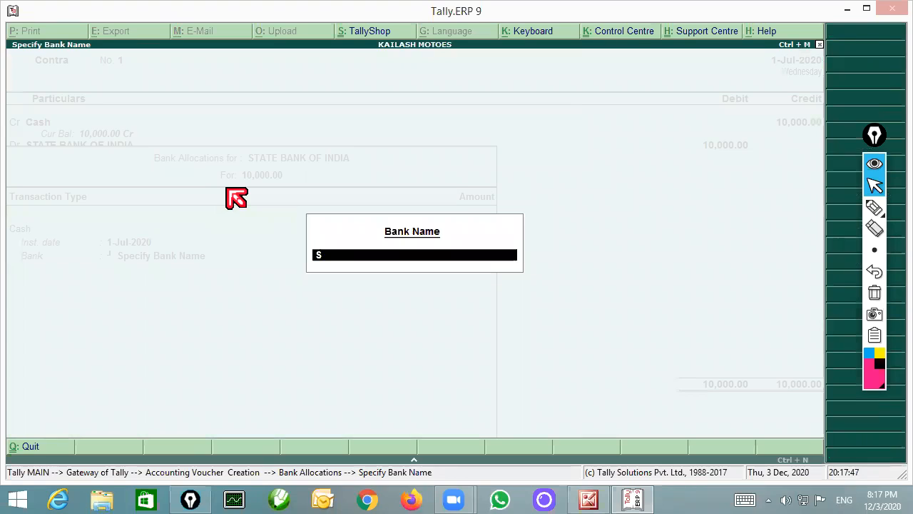
{"action": "key", "text": "Return"}
{"action": "key", "text": "Return"}
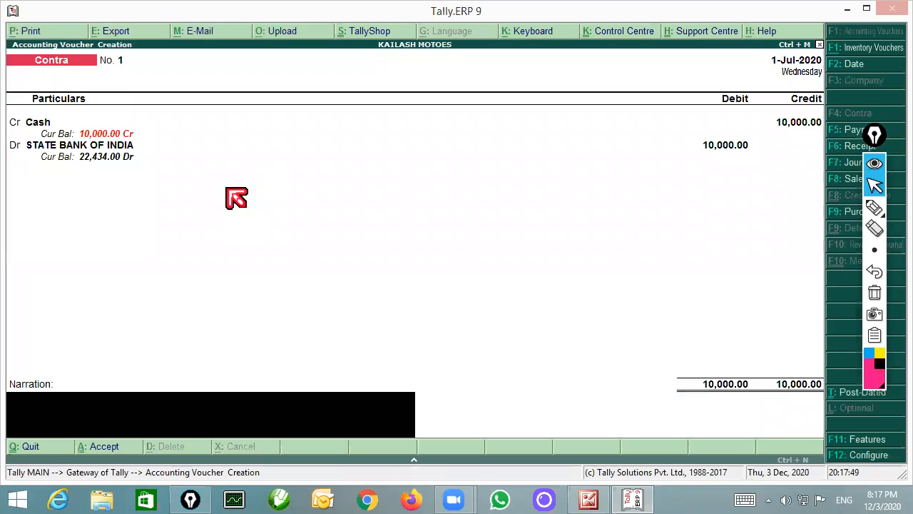
Enter the narration BEING CASH DEPOSIT and save the contra voucher.
{"action": "type", "text": "BEING CASH DEPOSIT"}
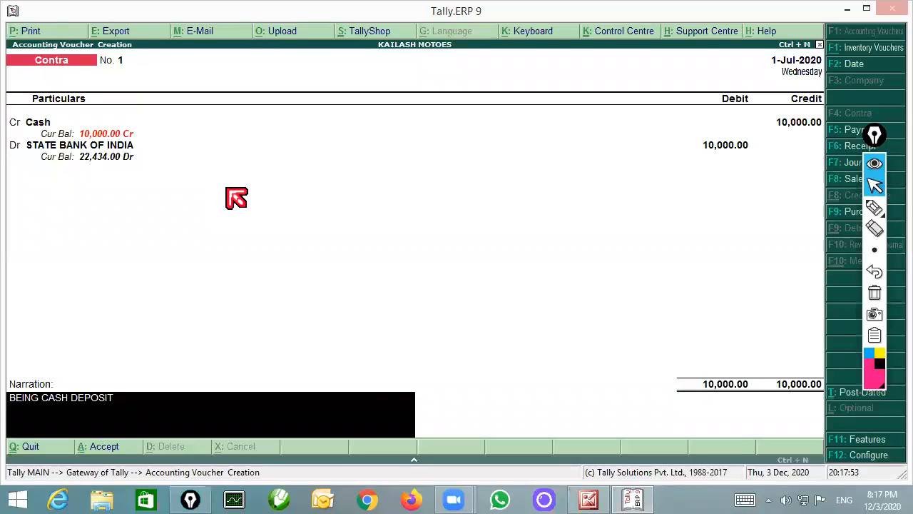
{"action": "key", "text": "Return"}
{"action": "key", "text": "Return"}
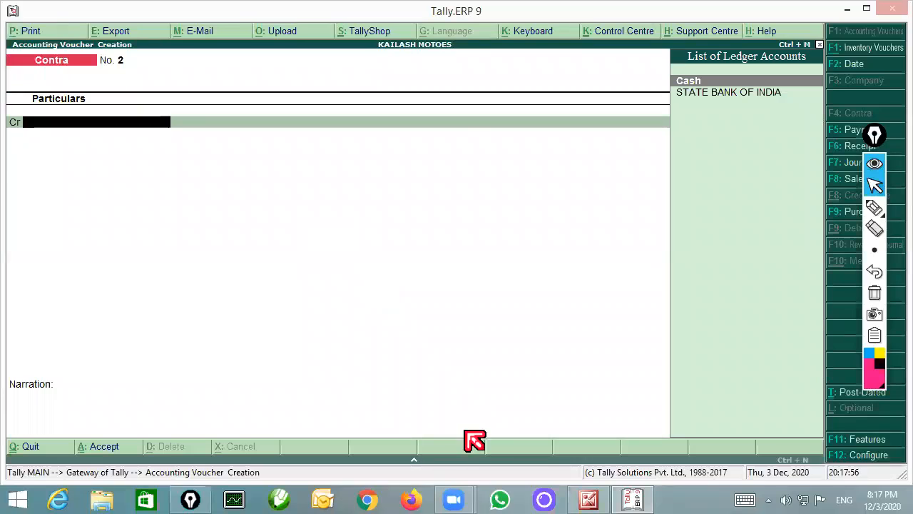
Switch to the SBI statement image, circle the 5000.00 withdrawal, draw an arrow to its Cash particulars, and clear the annotations.
{"action": "left_click", "coordinate": [597, 501]}
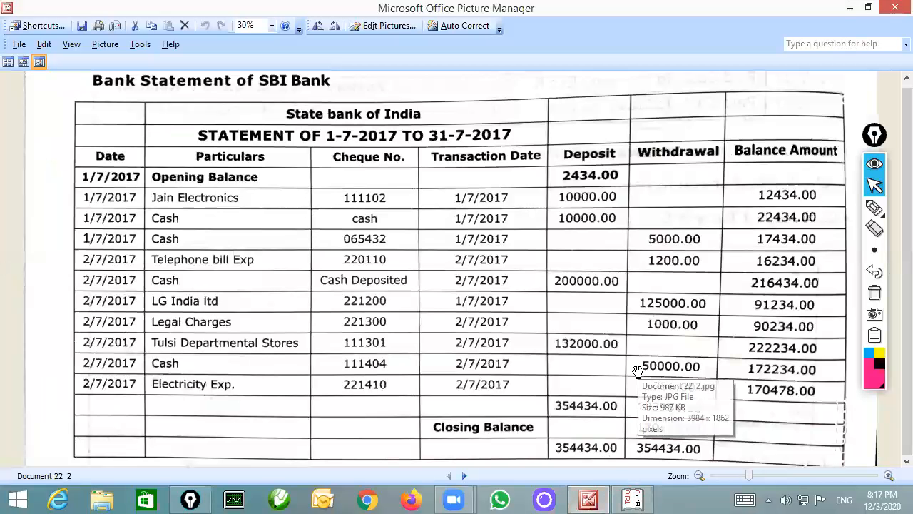
{"action": "left_click", "coordinate": [875, 208]}
{"action": "mouse_move", "coordinate": [686, 219]}
{"action": "left_mouse_down"}
{"action": "mouse_move", "coordinate": [713, 255]}
{"action": "mouse_move", "coordinate": [670, 206]}
{"action": "mouse_move", "coordinate": [365, 99]}
{"action": "mouse_move", "coordinate": [184, 230]}
{"action": "mouse_move", "coordinate": [203, 223]}
{"action": "left_mouse_up"}
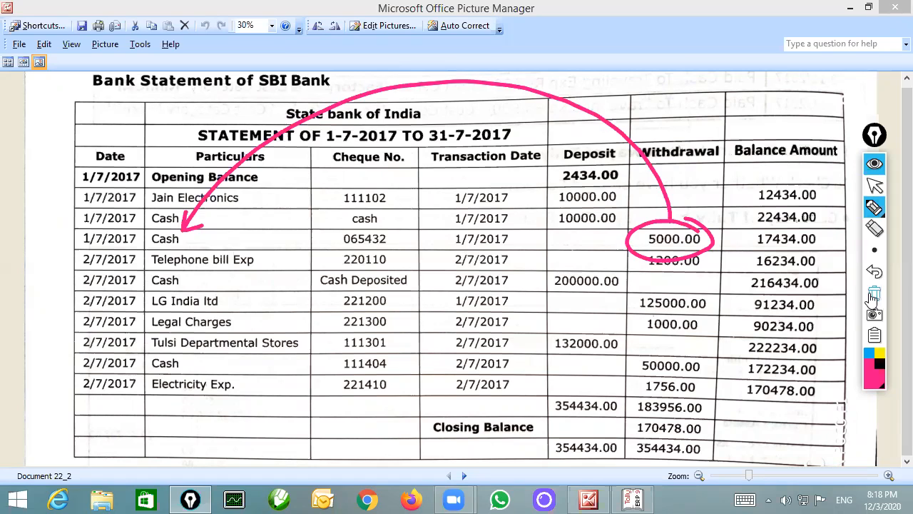
{"action": "left_click", "coordinate": [875, 294]}
{"action": "left_click", "coordinate": [878, 189]}
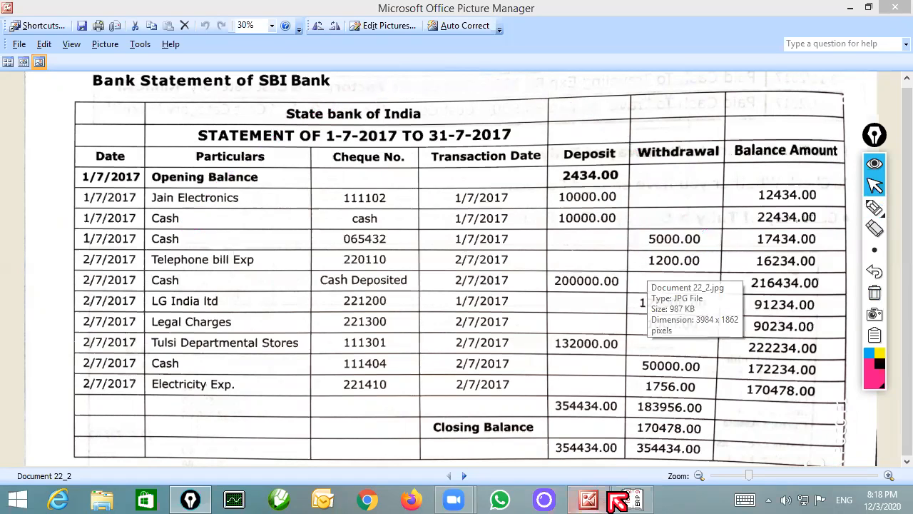
Switch to Tally.ERP 9 and credit STATE BANK OF INDIA with 5000 in the new contra voucher, checking the amount on the statement image.
{"action": "left_click", "coordinate": [635, 500]}
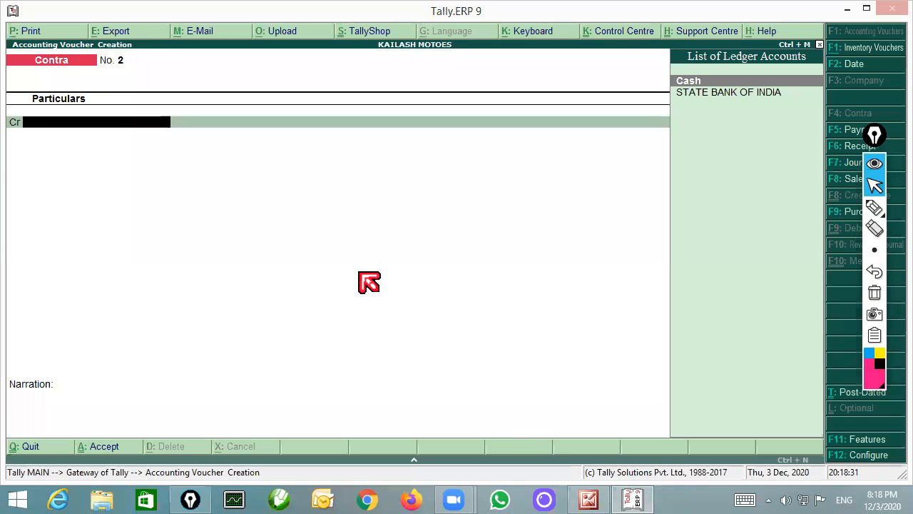
{"action": "key", "text": "Down"}
{"action": "key", "text": "Return"}
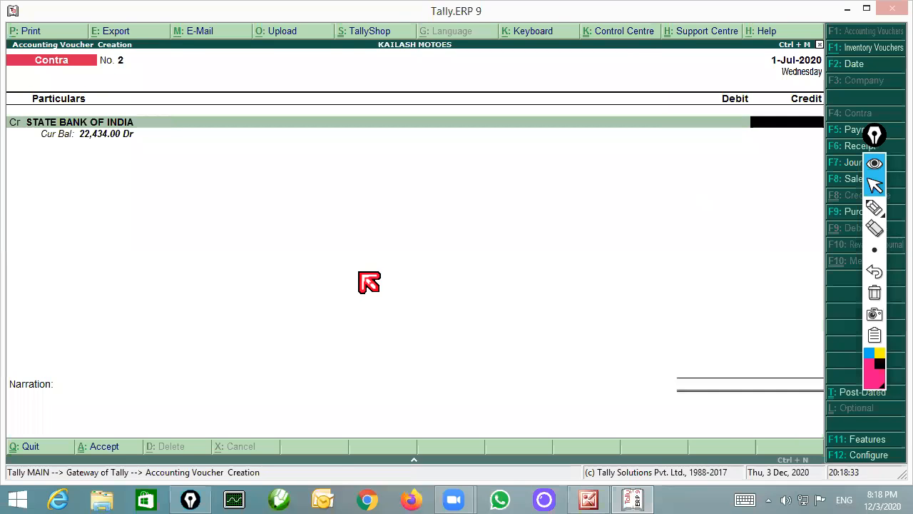
{"action": "left_click", "coordinate": [596, 499]}
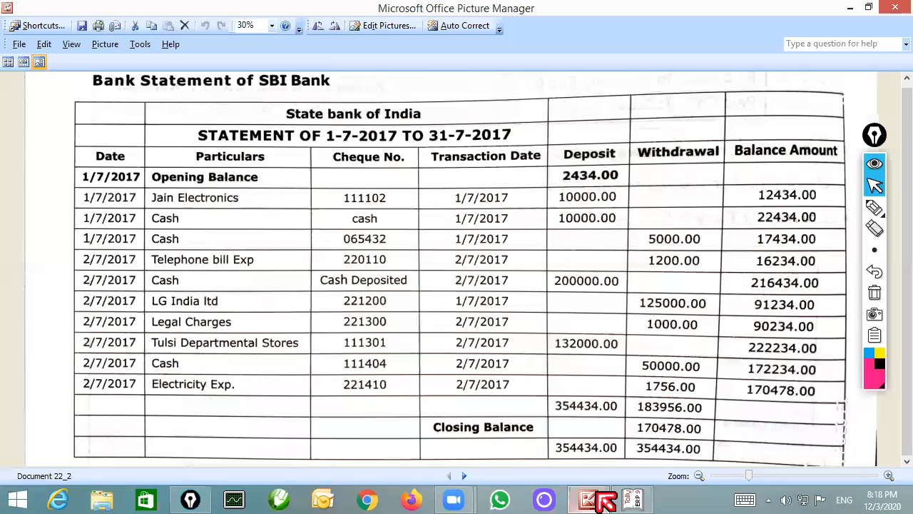
{"action": "left_click", "coordinate": [634, 499]}
{"action": "type", "text": "5000"}
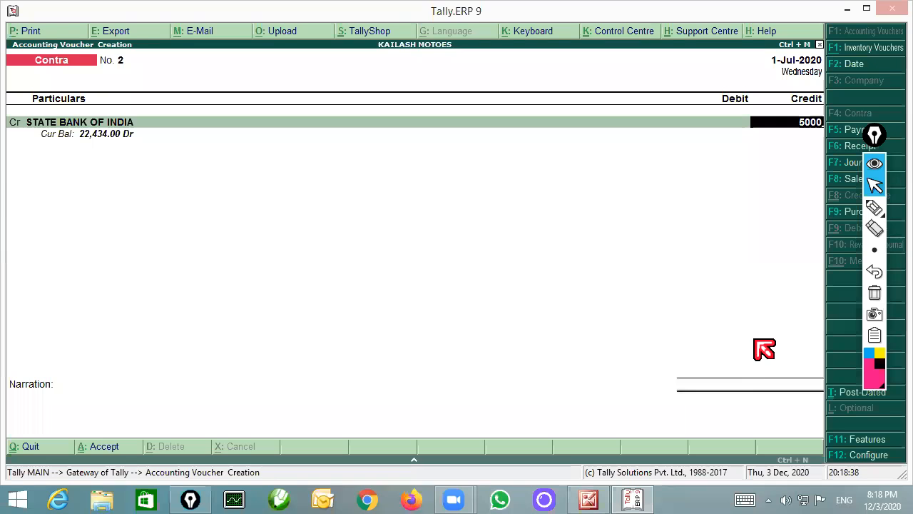
{"action": "key", "text": "Return"}
{"action": "key", "text": "Return"}
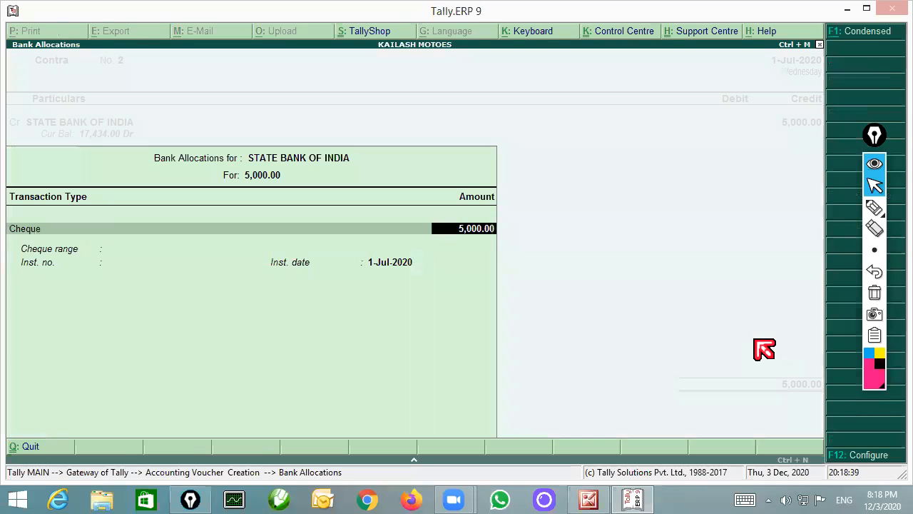
Complete the cheque allocation with range Not Applicable, instrument number 110001 and instrument date 1-Jul-2020.
{"action": "key", "text": "Return"}
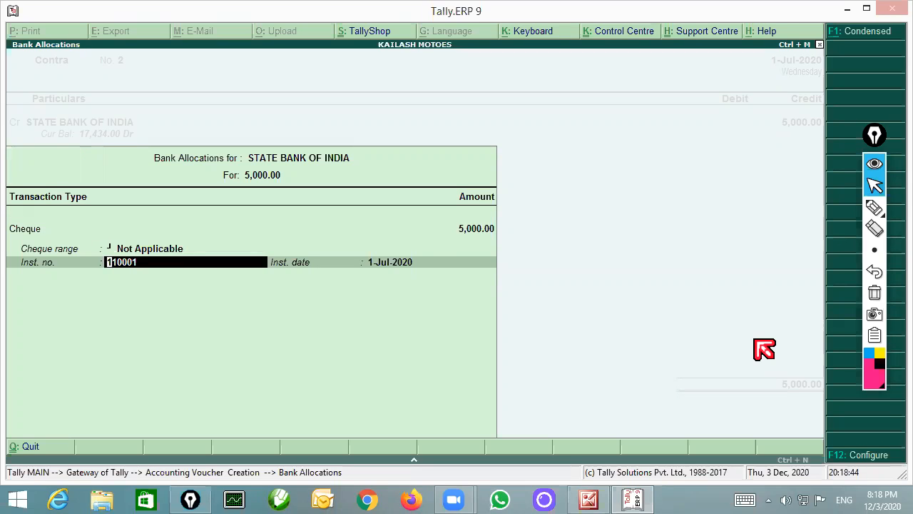
{"action": "key", "text": "Return"}
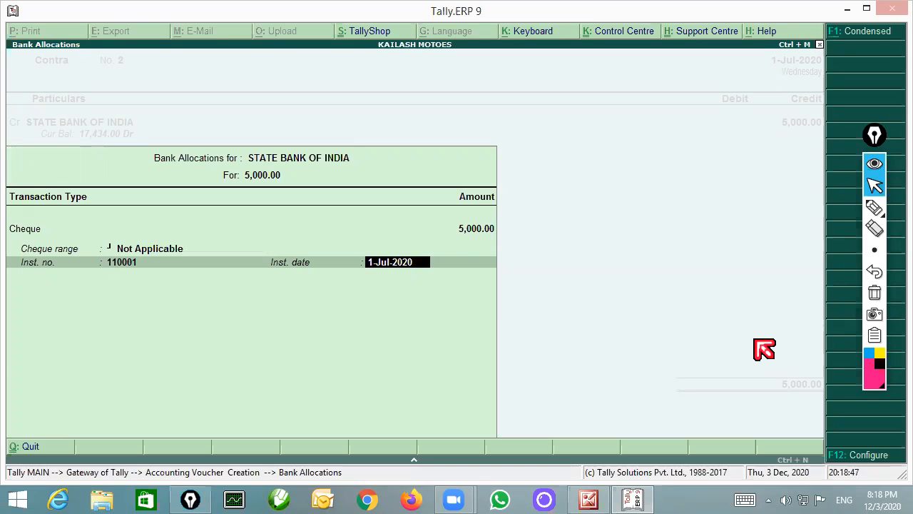
{"action": "key", "text": "Return"}
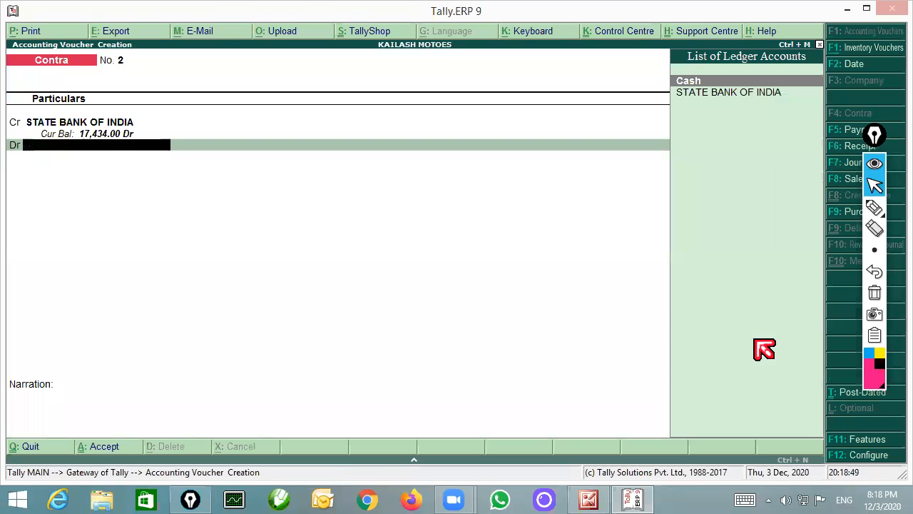
Debit Cash with 5,000.00 in the contra voucher and dismiss the negative cash warning.
{"action": "key", "text": "Return"}
{"action": "key", "text": "Return"}
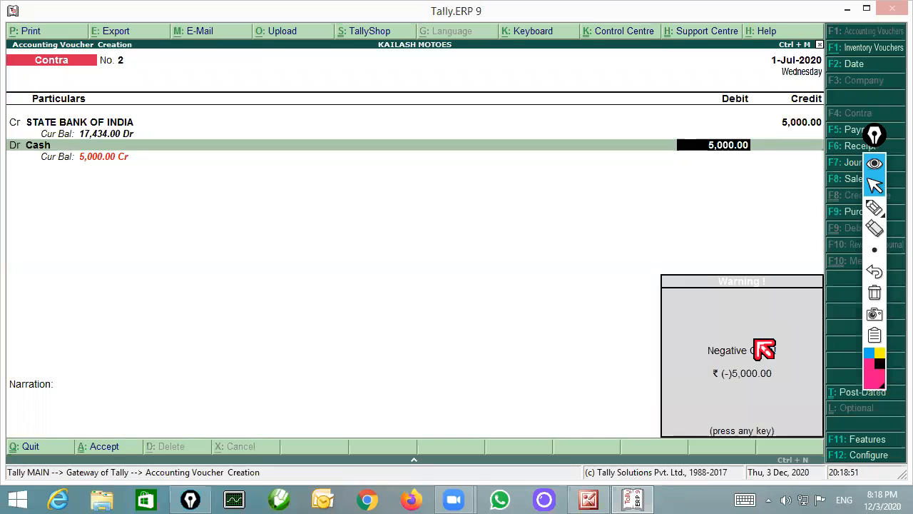
{"action": "key", "text": "Return"}
Enter the narration BEING CASH WITHDRAWL and save the contra voucher.
{"action": "type", "text": "BE"}
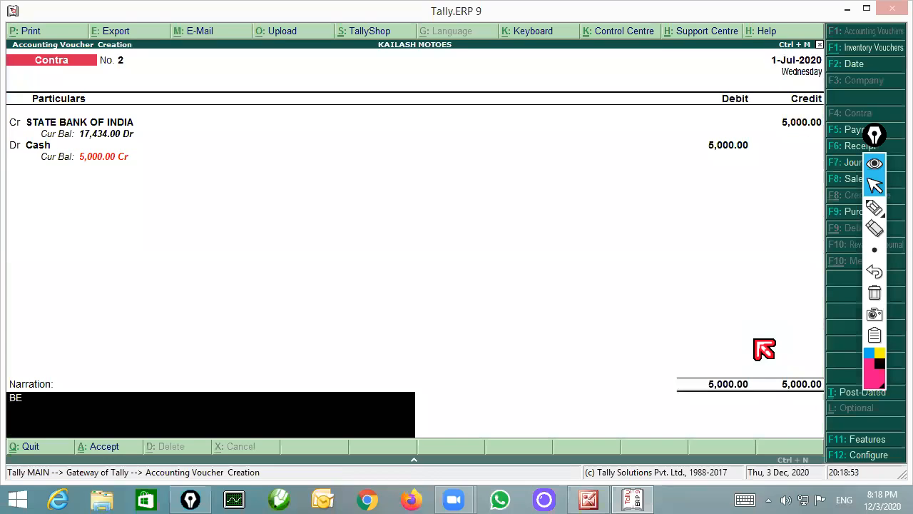
{"action": "type", "text": "ING CASH "}
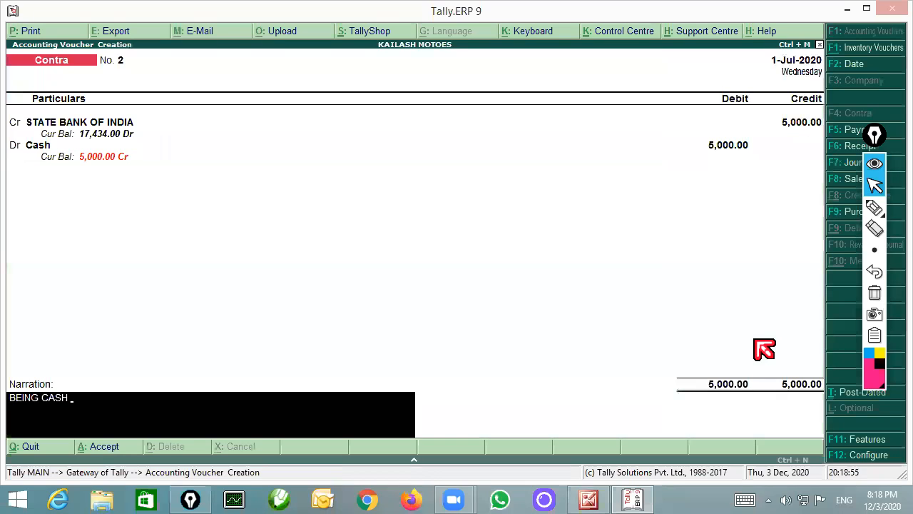
{"action": "type", "text": "WITHDRAWL"}
{"action": "key", "text": "Return"}
{"action": "key", "text": "Return"}
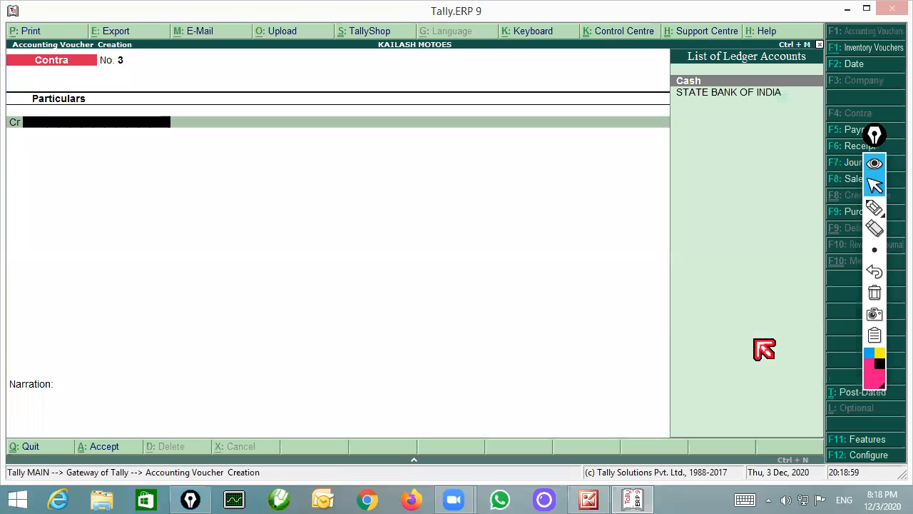
On the SBI statement image, underline the Telephone bill Exp entry and its 2/7/2017 date, link its circled 1200.00 withdrawal with an arrow, and clear the annotations.
{"action": "left_click", "coordinate": [588, 499]}
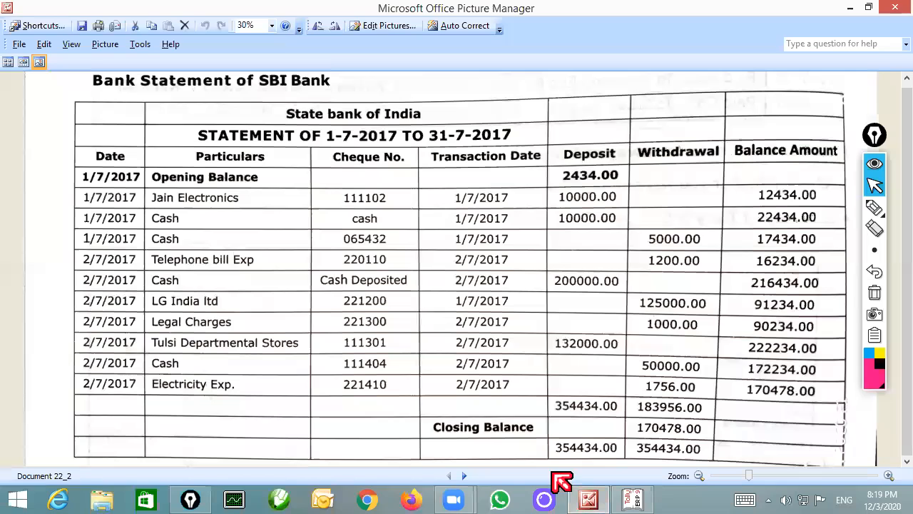
{"action": "left_click", "coordinate": [875, 207]}
{"action": "left_click_drag", "start_coordinate": [449, 269], "coordinate": [520, 267]}
{"action": "mouse_move", "coordinate": [704, 254]}
{"action": "left_mouse_down"}
{"action": "mouse_move", "coordinate": [683, 286]}
{"action": "mouse_move", "coordinate": [662, 211]}
{"action": "mouse_move", "coordinate": [444, 121]}
{"action": "mouse_move", "coordinate": [231, 243]}
{"action": "mouse_move", "coordinate": [253, 238]}
{"action": "left_mouse_up"}
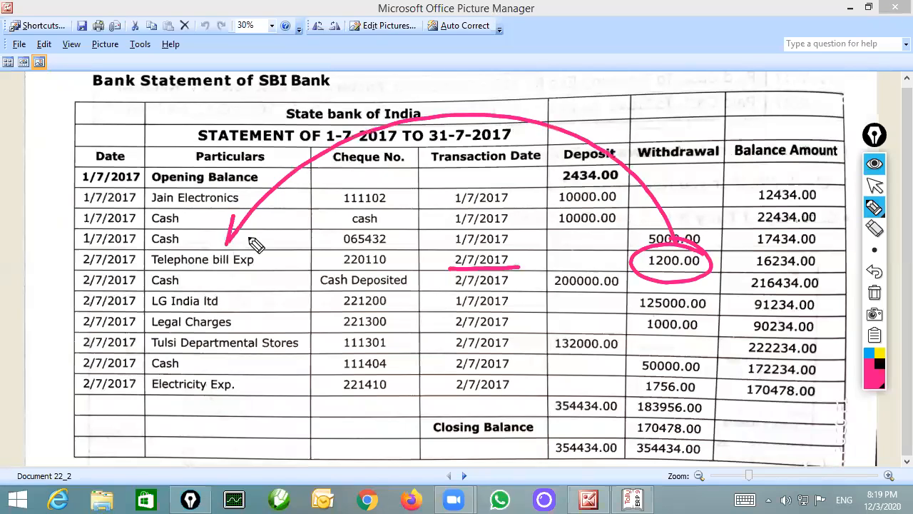
{"action": "left_click_drag", "start_coordinate": [154, 271], "coordinate": [267, 272]}
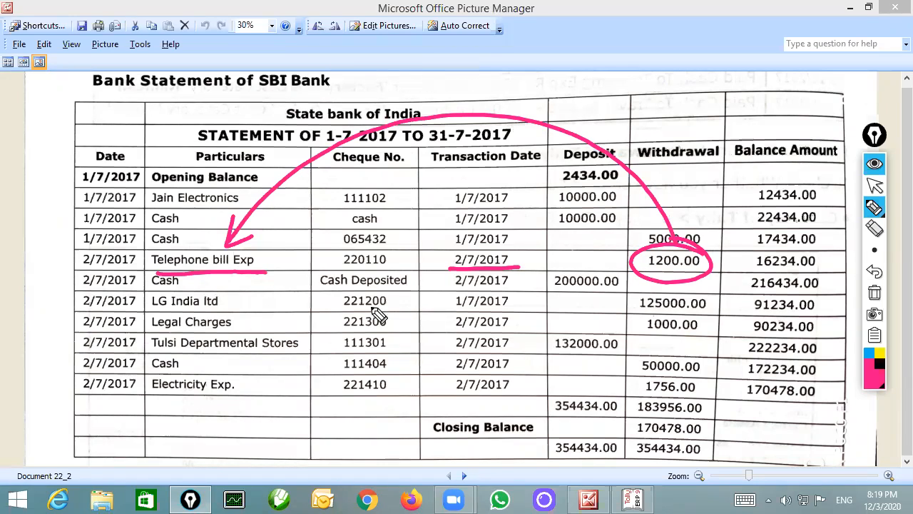
{"action": "left_click", "coordinate": [877, 293]}
{"action": "left_click", "coordinate": [876, 185]}
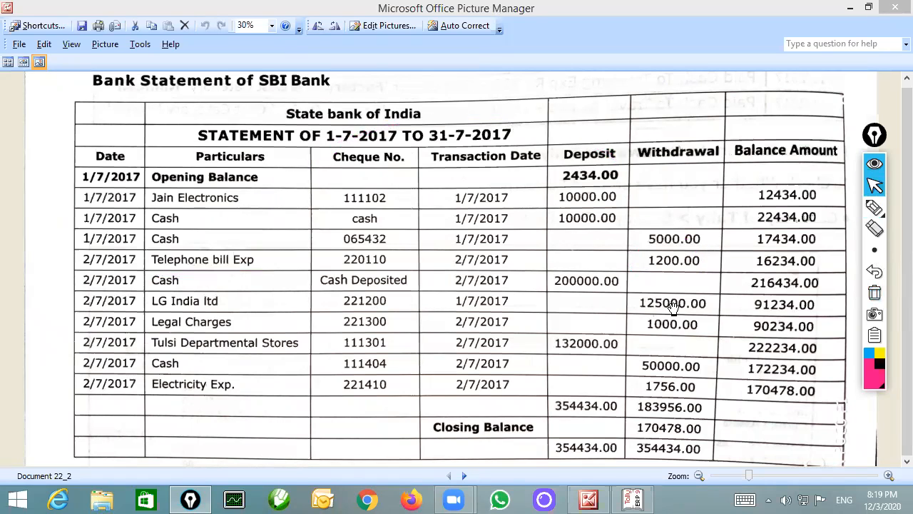
Switch to Tally.ERP 9, set the voucher date to 2-7-2020 and start a payment voucher.
{"action": "left_click", "coordinate": [640, 501]}
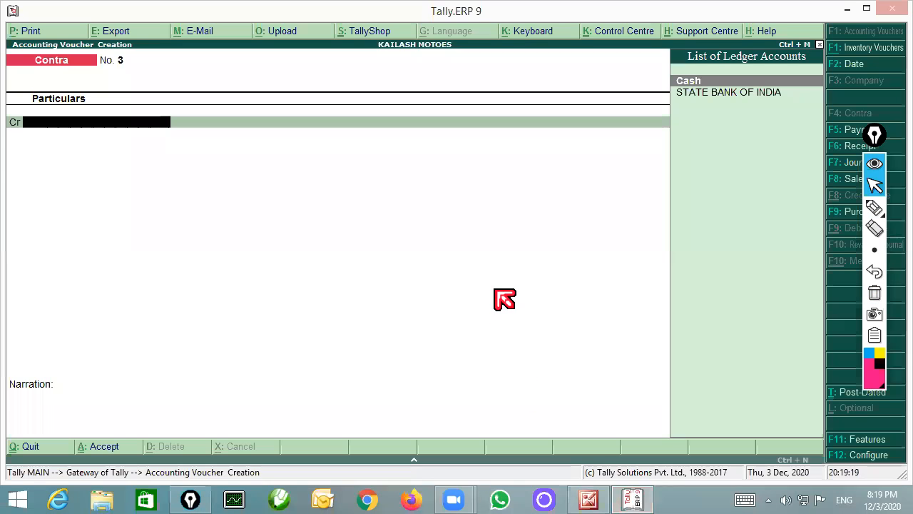
{"action": "key", "text": "F2"}
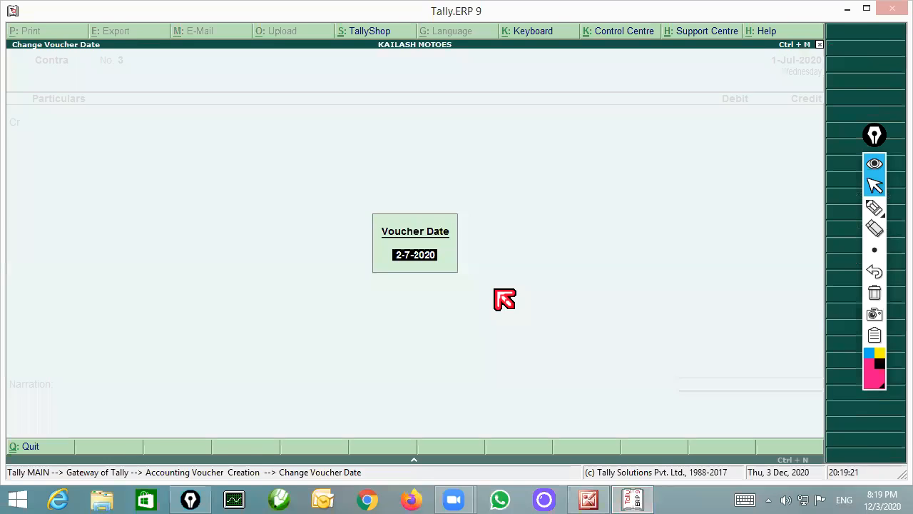
{"action": "key", "text": "Return"}
{"action": "key", "text": "F5"}
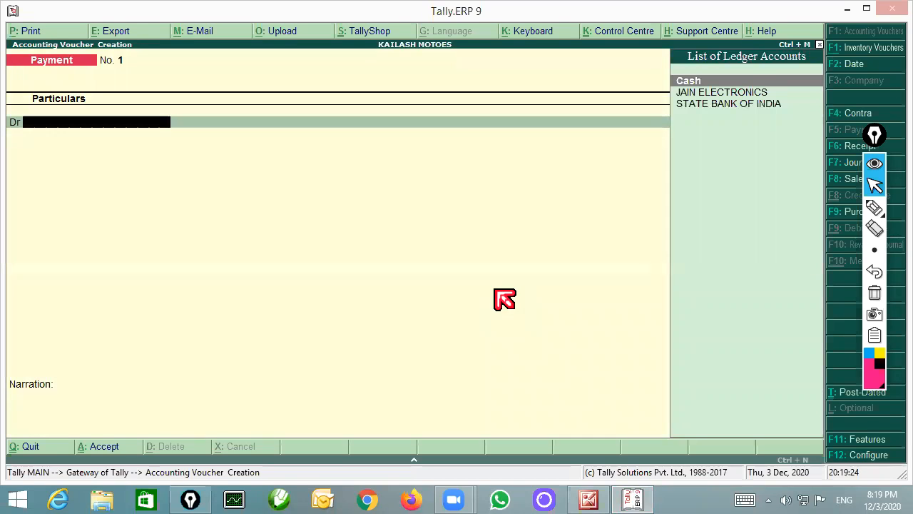
Create a TELEPHONE BILL ledger under Indirect Expenses from the payment voucher's debit line.
{"action": "key", "text": "alt+c"}
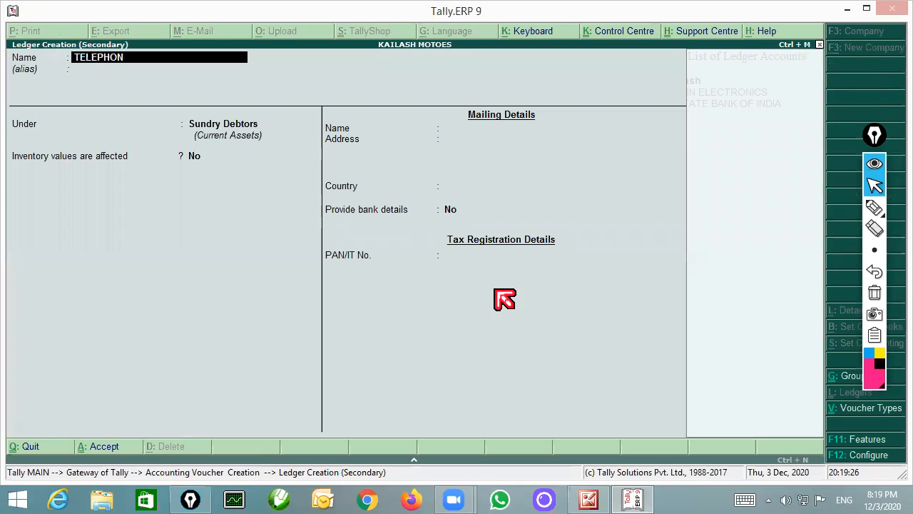
{"action": "key", "text": "Return"}
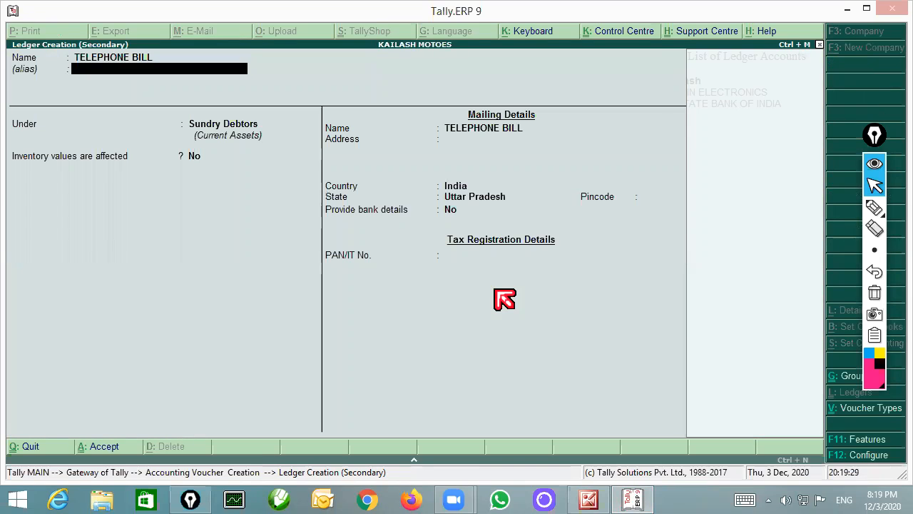
{"action": "key", "text": "Return"}
{"action": "type", "text": "E"}
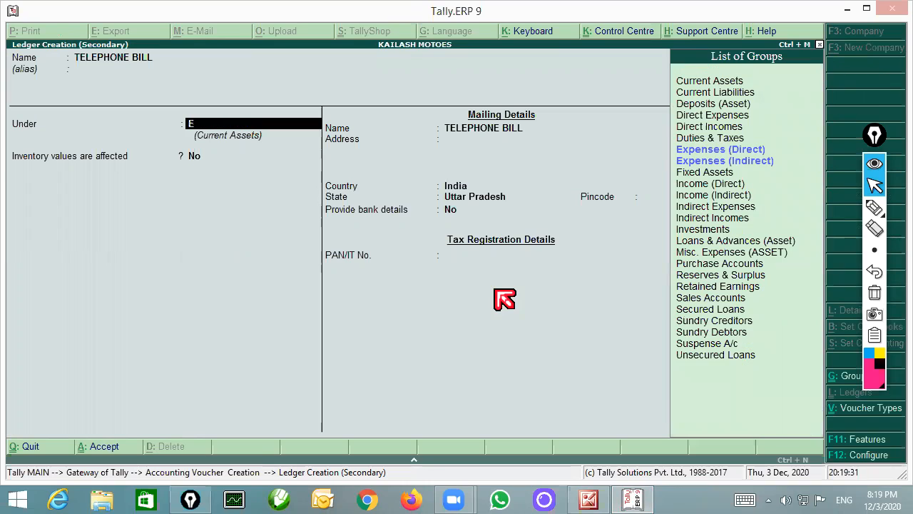
{"action": "key", "text": "Down"}
{"action": "key", "text": "Return"}
{"action": "key", "text": "Return"}
{"action": "key", "text": "Return"}
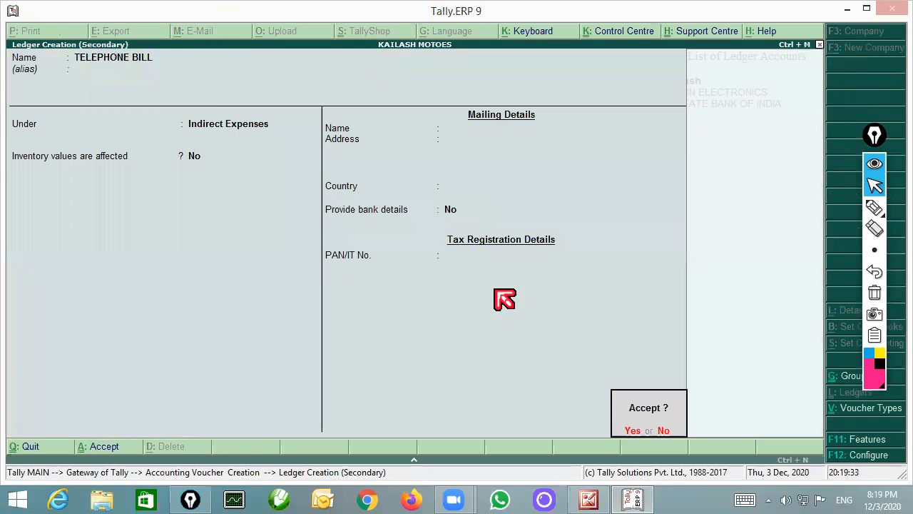
{"action": "key", "text": "Return"}
Debit TELEPHONE BILL with 1,200.00 and credit STATE BANK OF INDIA with the same amount.
{"action": "type", "text": "1200"}
{"action": "key", "text": "Return"}
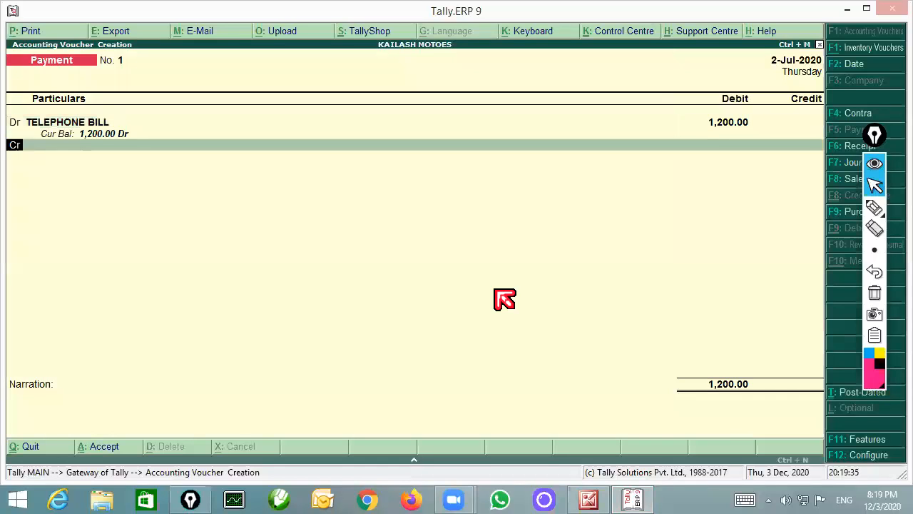
{"action": "key", "text": "Return"}
{"action": "type", "text": "S"}
{"action": "key", "text": "Return"}
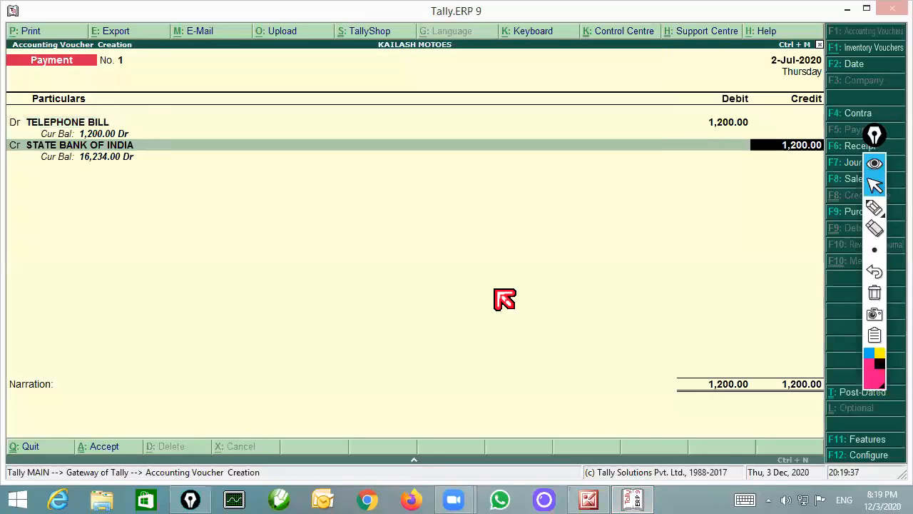
Consult the SBI statement image, return to Tally.ERP 9 and save the telephone bill payment voucher without a narration.
{"action": "key", "text": "alt+Tab"}
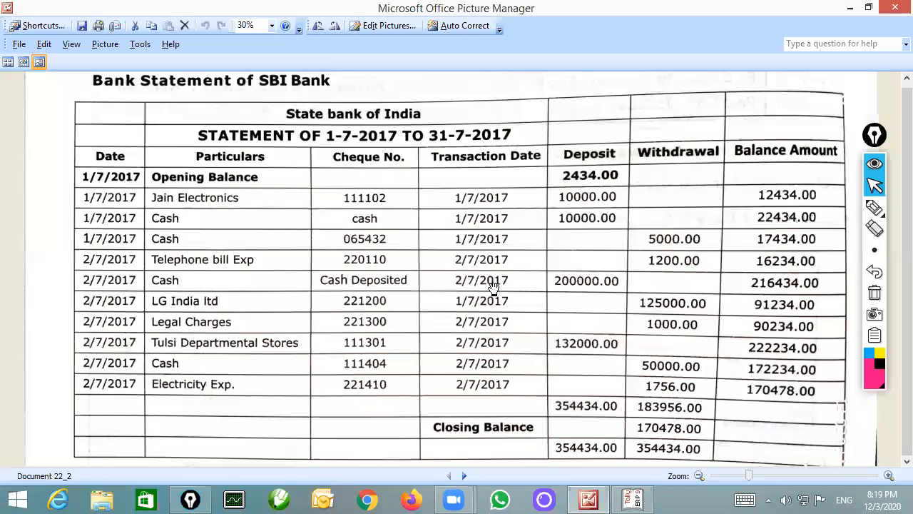
{"action": "key", "text": "alt+Tab"}
{"action": "key", "text": "alt+Tab"}
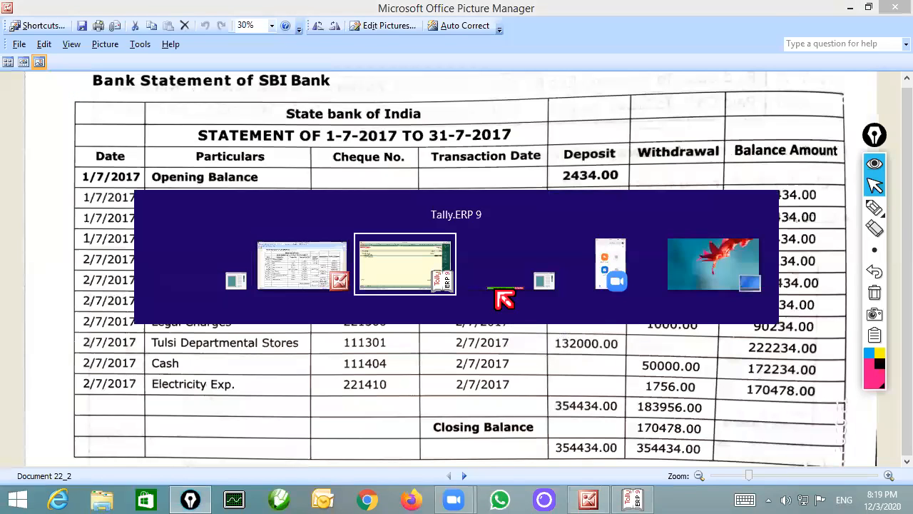
{"action": "key", "text": "Return"}
{"action": "key", "text": "Return"}
{"action": "key", "text": "Return"}
{"action": "key", "text": "Return"}
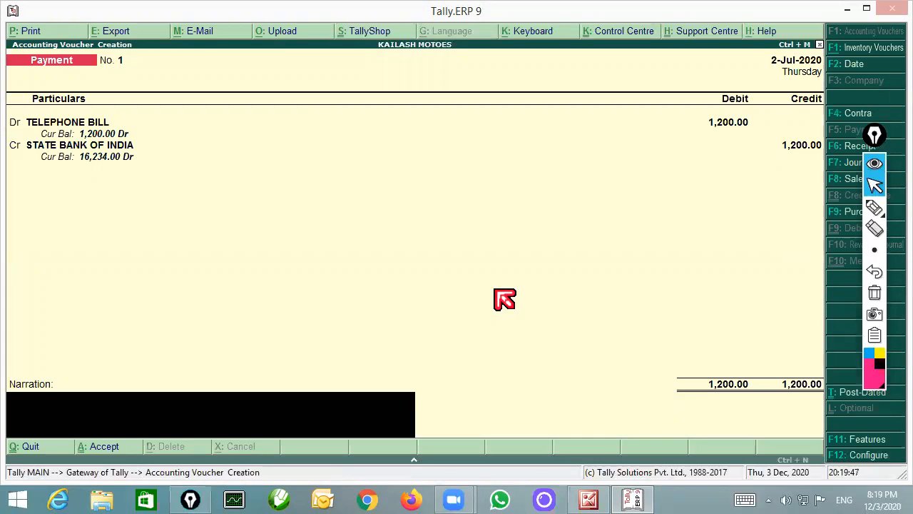
{"action": "key", "text": "Return"}
{"action": "key", "text": "Return"}
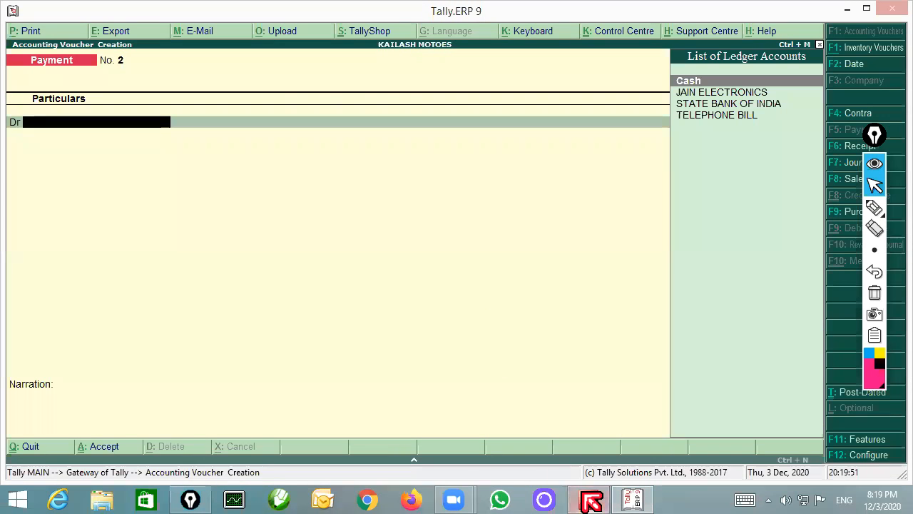
On the SBI statement image, circle the 200000.00 deposit, link it by arrow to its Cash entry, and clear the annotations.
{"action": "left_click", "coordinate": [589, 499]}
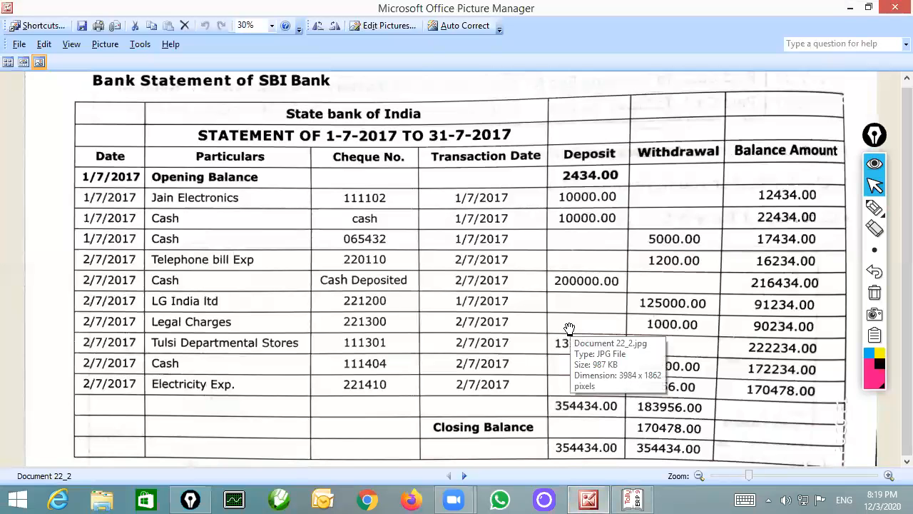
{"action": "left_click", "coordinate": [875, 207]}
{"action": "mouse_move", "coordinate": [610, 266]}
{"action": "left_mouse_down"}
{"action": "mouse_move", "coordinate": [580, 300]}
{"action": "mouse_move", "coordinate": [611, 267]}
{"action": "left_mouse_up"}
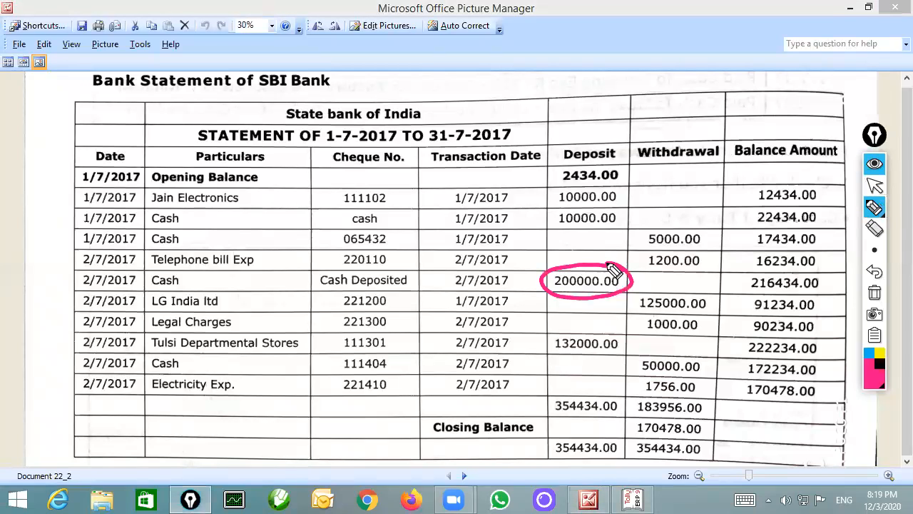
{"action": "mouse_move", "coordinate": [184, 270]}
{"action": "left_mouse_down"}
{"action": "mouse_move", "coordinate": [407, 163]}
{"action": "mouse_move", "coordinate": [582, 265]}
{"action": "mouse_move", "coordinate": [603, 260]}
{"action": "left_mouse_up"}
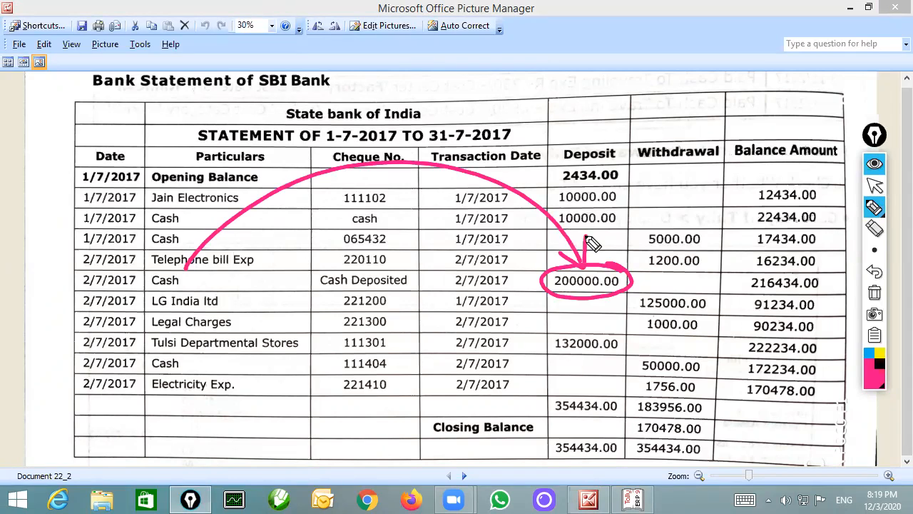
{"action": "left_click", "coordinate": [874, 292]}
{"action": "left_click", "coordinate": [875, 185]}
Switch to Tally.ERP 9 and start a contra voucher crediting Cash and debiting STATE BANK OF INDIA with 2,00,000.00.
{"action": "left_click", "coordinate": [634, 499]}
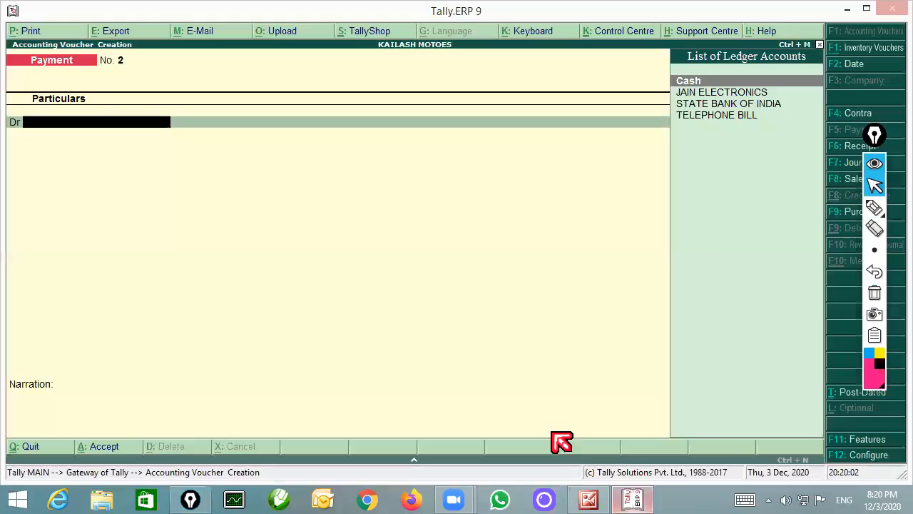
{"action": "left_click", "coordinate": [837, 121]}
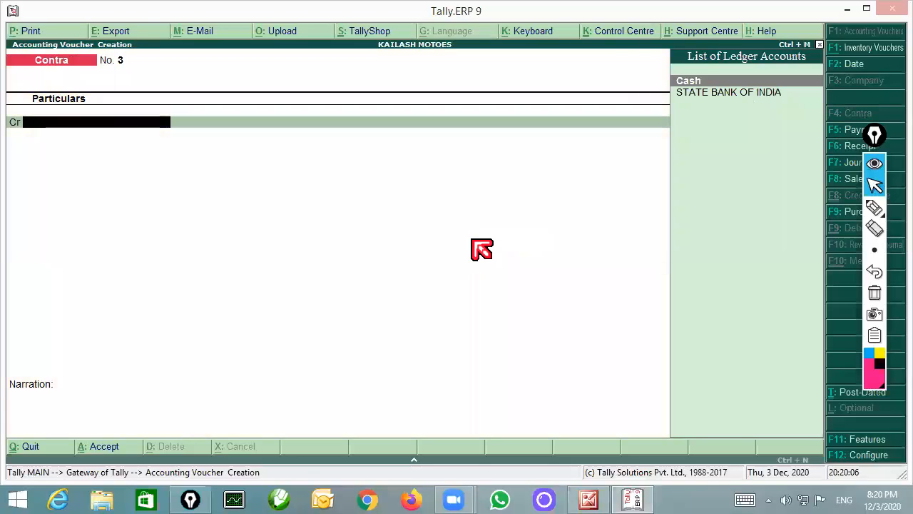
{"action": "key", "text": "Return"}
{"action": "type", "text": "200000"}
{"action": "key", "text": "Return"}
{"action": "key", "text": "Return"}
{"action": "key", "text": "Return"}
{"action": "key", "text": "Return"}
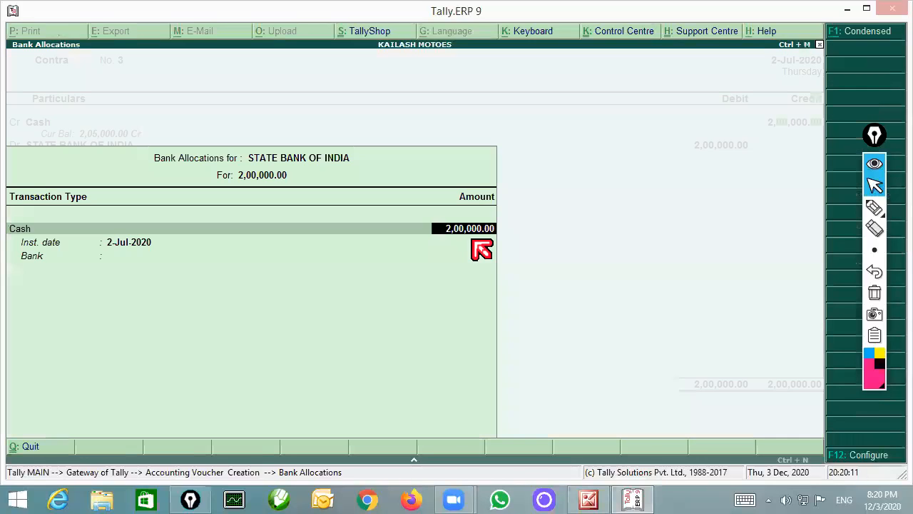
Allocate the cash deposit as 100 notes of the 2000 denomination and save the contra voucher without a narration.
{"action": "key", "text": "Return"}
{"action": "key", "text": "Return"}
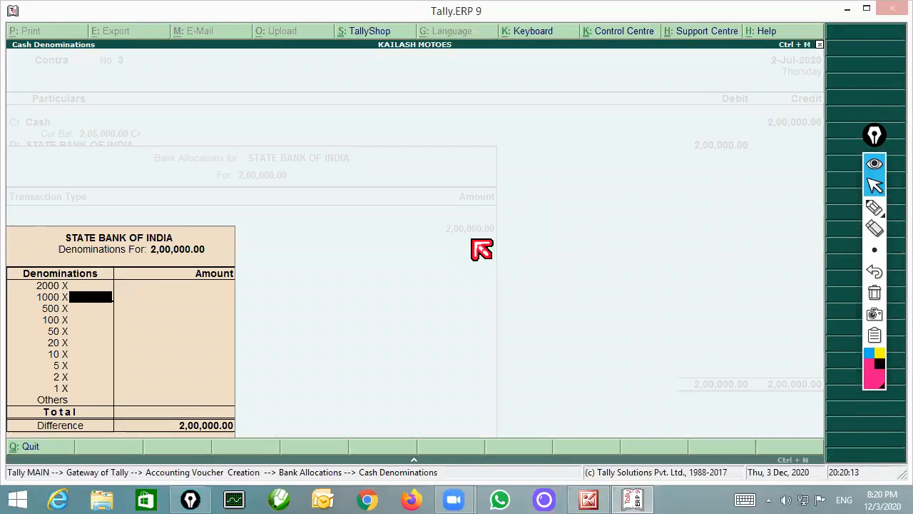
{"action": "key", "text": "Up"}
{"action": "type", "text": "100"}
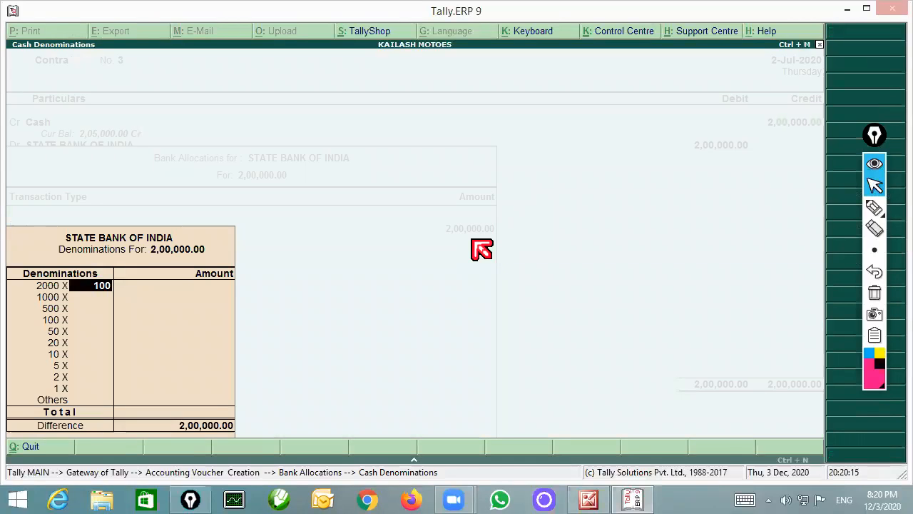
{"action": "key", "text": "Return"}
{"action": "key", "text": "Return"}
{"action": "key", "text": "Return"}
{"action": "key", "text": "Return"}
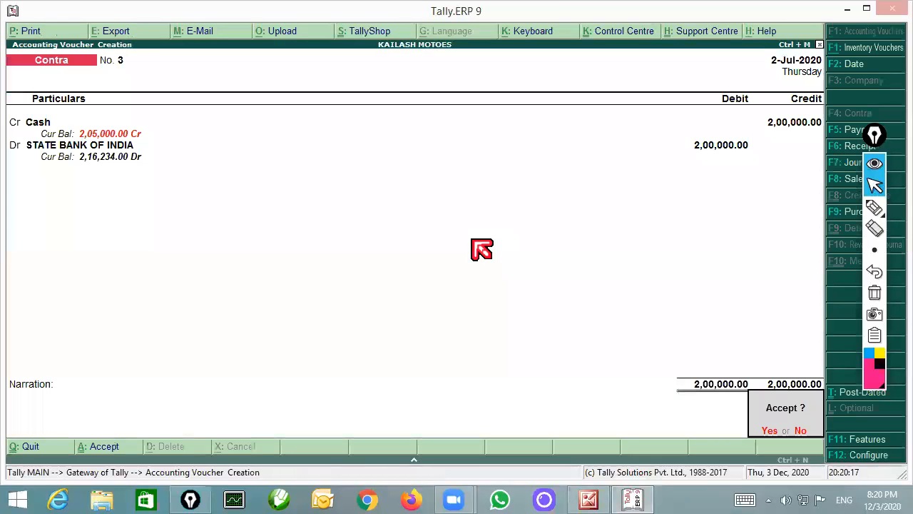
{"action": "key", "text": "Return"}
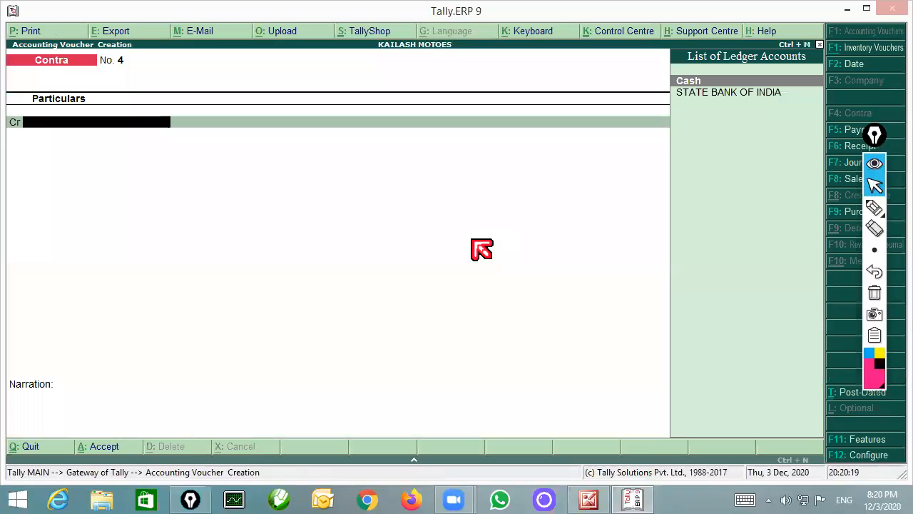
On the SBI statement image, circle the 125000.00 withdrawal, link it to LG India ltd, box its 1/7/2017 transaction date, and clear the annotations.
{"action": "left_click", "coordinate": [589, 499]}
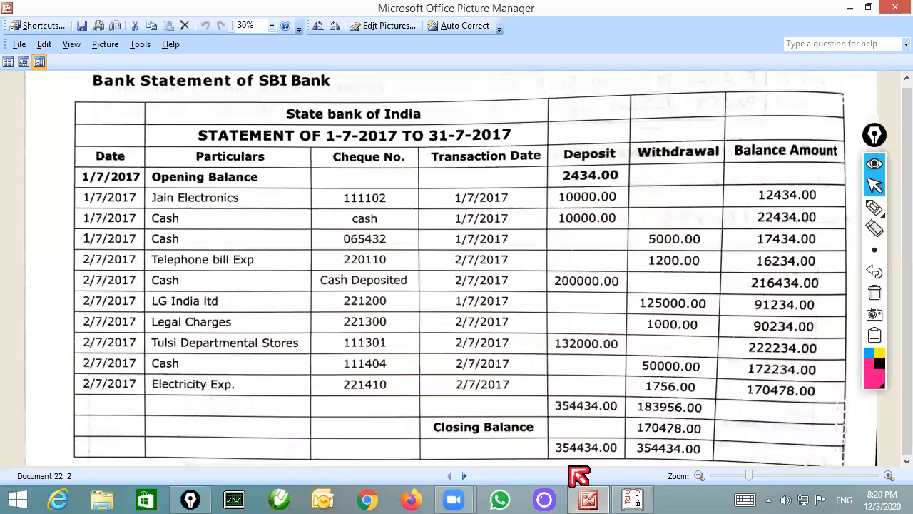
{"action": "left_click", "coordinate": [875, 207]}
{"action": "mouse_move", "coordinate": [705, 293]}
{"action": "left_mouse_down"}
{"action": "mouse_move", "coordinate": [702, 326]}
{"action": "mouse_move", "coordinate": [703, 296]}
{"action": "mouse_move", "coordinate": [668, 265]}
{"action": "mouse_move", "coordinate": [418, 163]}
{"action": "mouse_move", "coordinate": [259, 206]}
{"action": "left_mouse_up"}
{"action": "mouse_move", "coordinate": [220, 264]}
{"action": "left_mouse_down"}
{"action": "mouse_move", "coordinate": [204, 298]}
{"action": "mouse_move", "coordinate": [233, 284]}
{"action": "left_mouse_up"}
{"action": "mouse_move", "coordinate": [440, 314]}
{"action": "left_mouse_down"}
{"action": "mouse_move", "coordinate": [526, 299]}
{"action": "mouse_move", "coordinate": [444, 320]}
{"action": "left_mouse_up"}
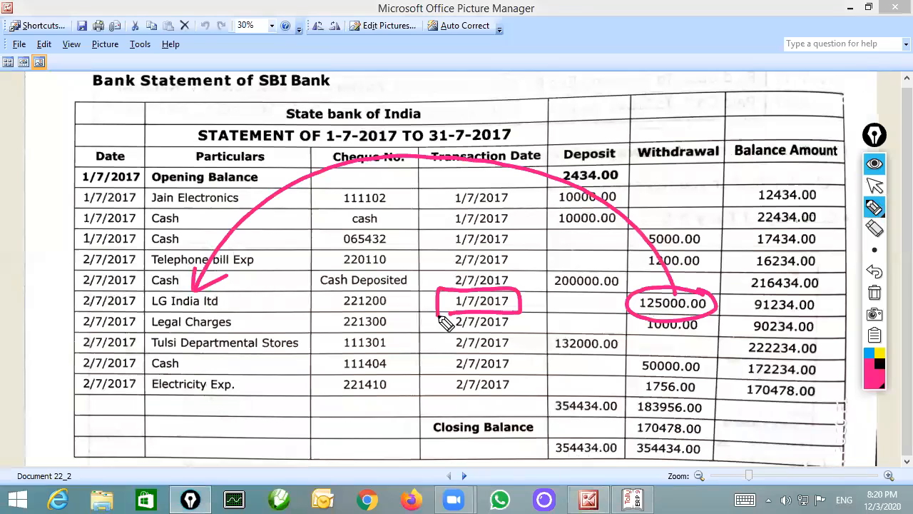
{"action": "left_click", "coordinate": [875, 185]}
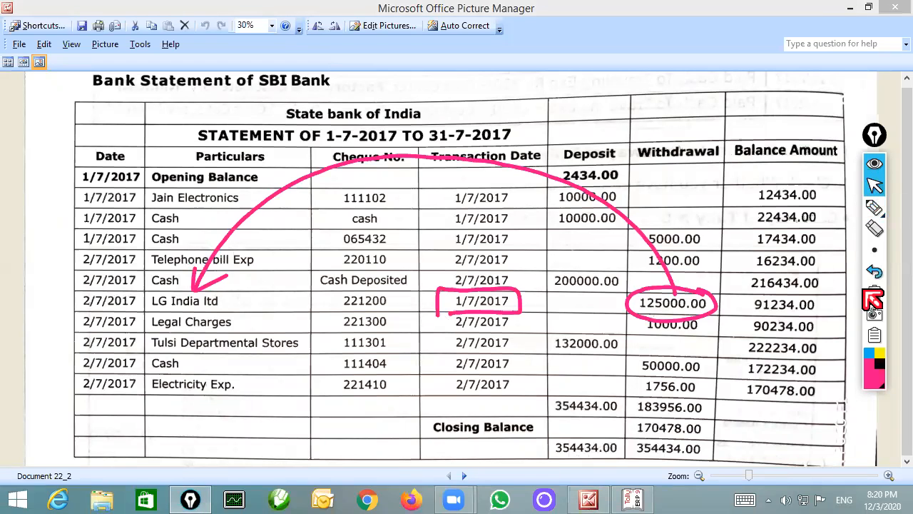
{"action": "left_click", "coordinate": [875, 294]}
Switch to Tally.ERP 9, set the voucher date to 1-Jul-2020 and start a payment voucher.
{"action": "left_click", "coordinate": [632, 499]}
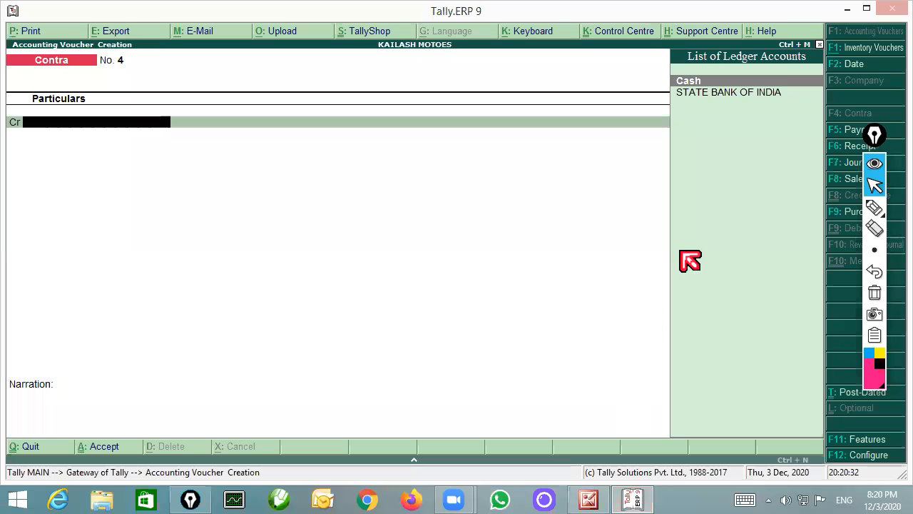
{"action": "key", "text": "F2"}
{"action": "type", "text": "1-"}
{"action": "key", "text": "Return"}
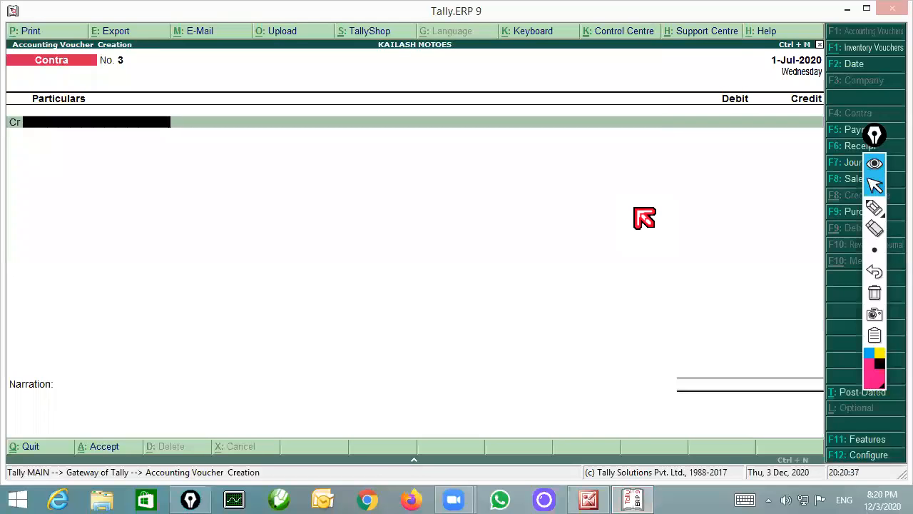
{"action": "key", "text": "F5"}
Create an LG ledger under Sundry Creditors from the payment voucher, keeping the default mailing and tax details.
{"action": "key", "text": "alt+c"}
{"action": "type", "text": "LG"}
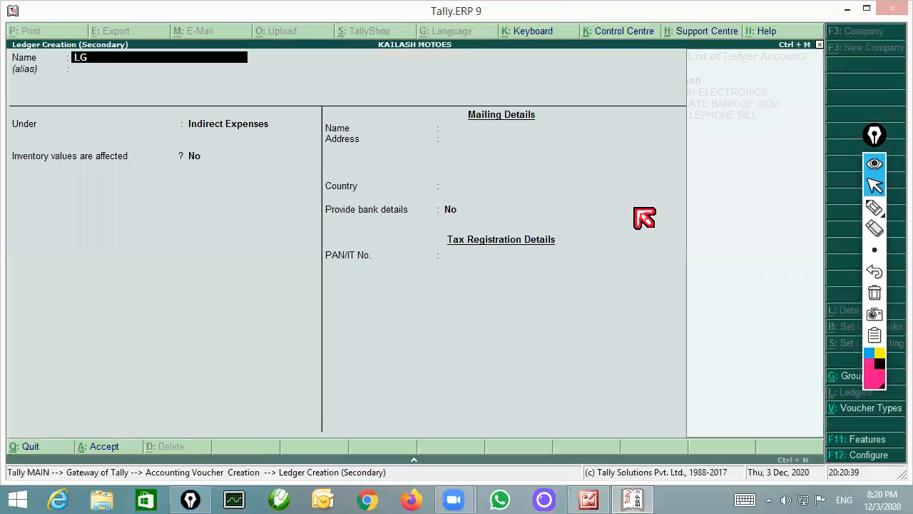
{"action": "key", "text": "Return"}
{"action": "key", "text": "Return"}
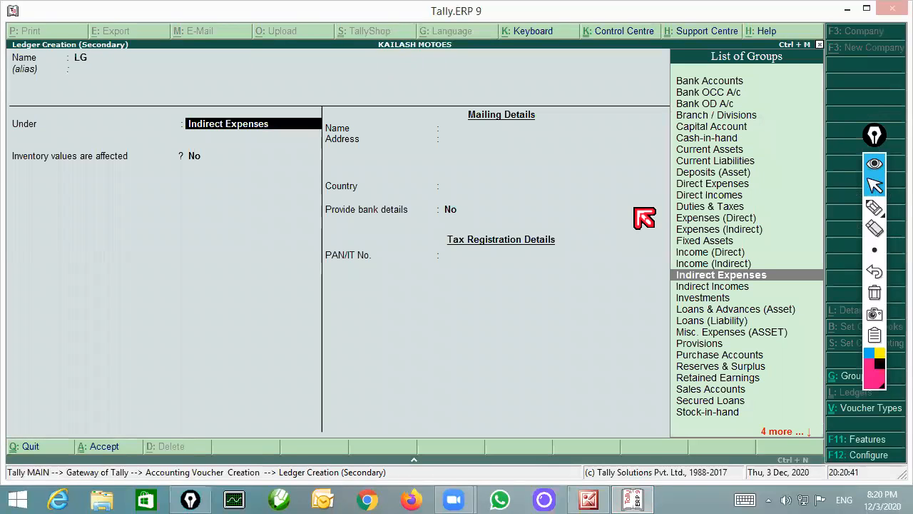
{"action": "type", "text": "S"}
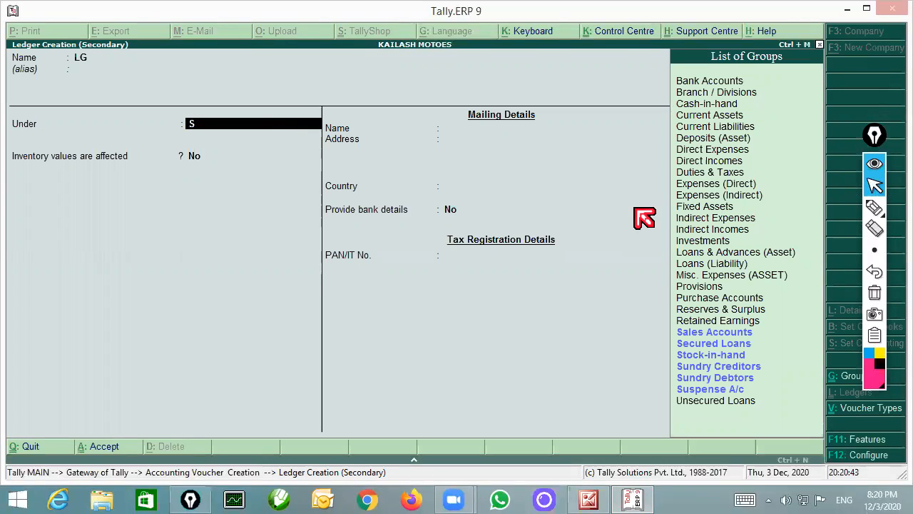
{"action": "key", "text": "Down"}
{"action": "key", "text": "Down"}
{"action": "key", "text": "Down"}
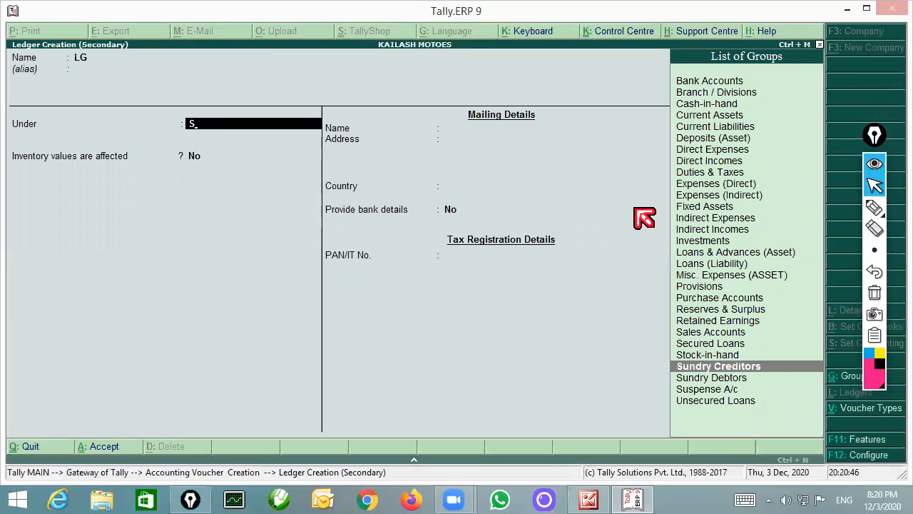
{"action": "key", "text": "Return"}
{"action": "key", "text": "Return"}
{"action": "key", "text": "Return"}
{"action": "key", "text": "Return"}
{"action": "key", "text": "Return"}
{"action": "key", "text": "Return"}
{"action": "key", "text": "Return"}
{"action": "key", "text": "Return"}
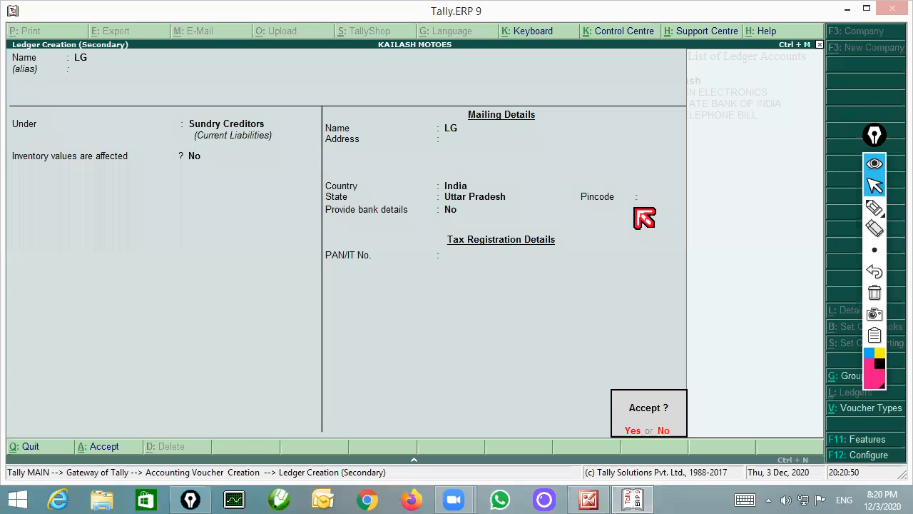
{"action": "key", "text": "Return"}
Debit LG with 125000, credit STATE BANK OF INDIA, and accept the default cheque allocation dated 1-Jul-2020 without a narration.
{"action": "type", "text": "125000"}
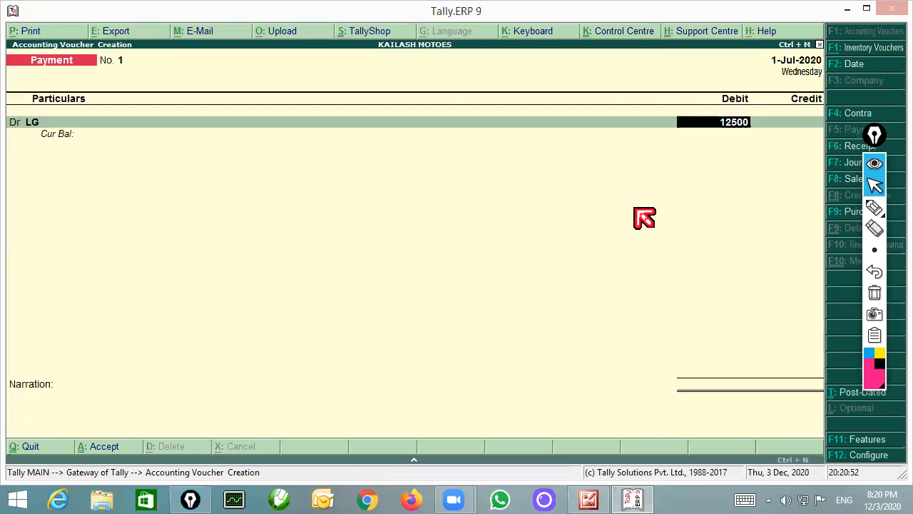
{"action": "key", "text": "Return"}
{"action": "type", "text": "s"}
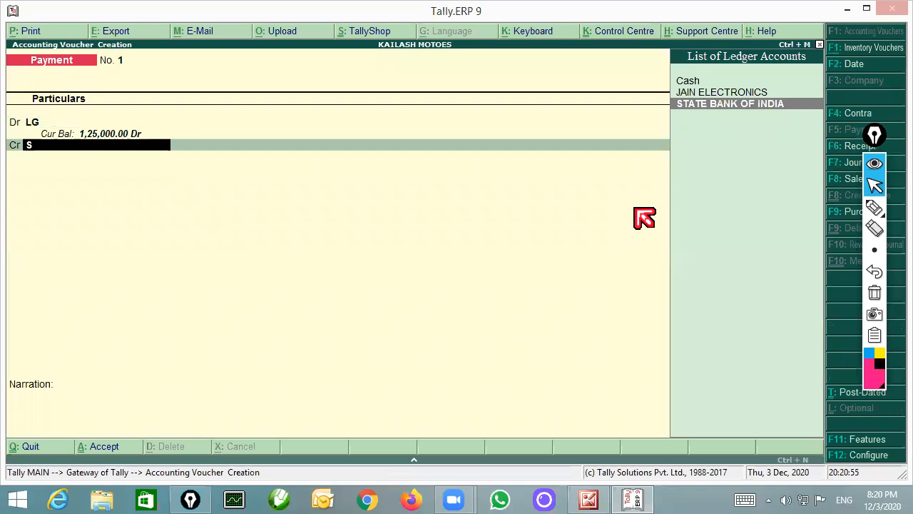
{"action": "key", "text": "Return"}
{"action": "key", "text": "Return"}
{"action": "key", "text": "Return"}
{"action": "key", "text": "Return"}
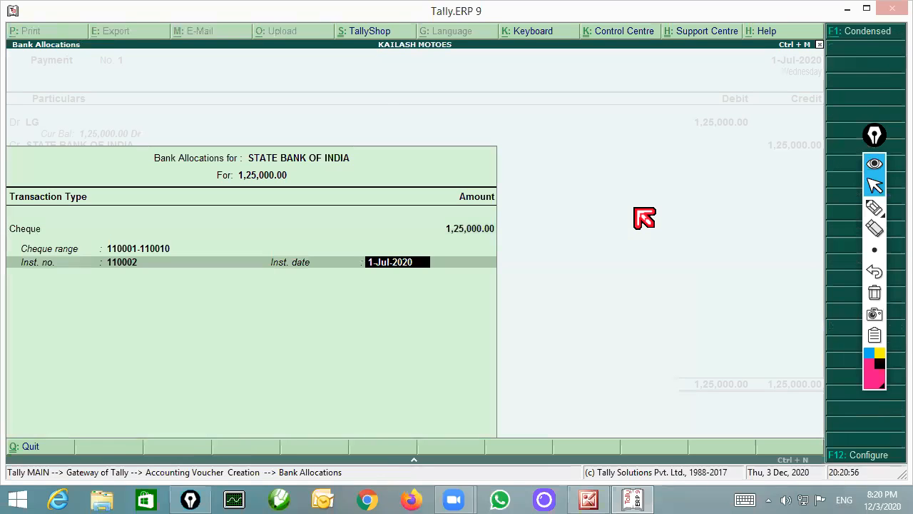
{"action": "key", "text": "Return"}
{"action": "key", "text": "Return"}
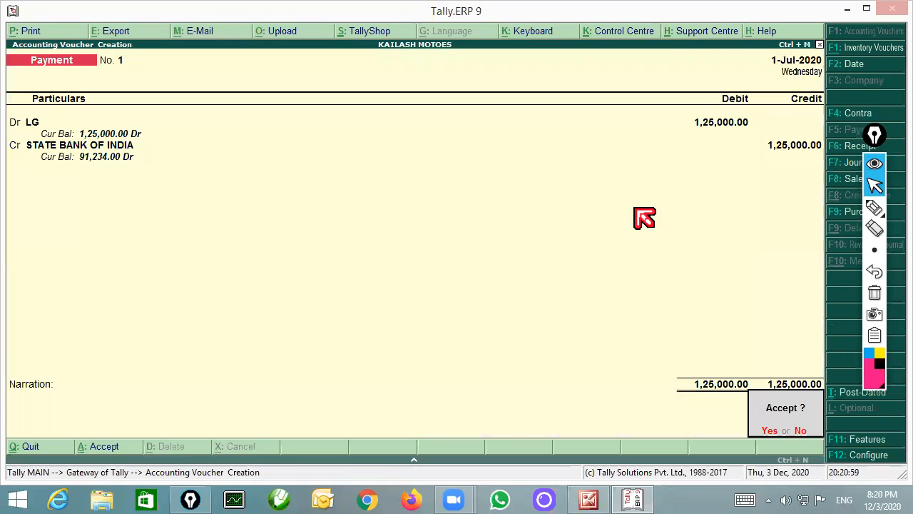
On the SBI statement image, circle the 1000.00 withdrawal, link it to the particulars, underline Legal Charges, and clear the annotations.
{"action": "left_click", "coordinate": [596, 501]}
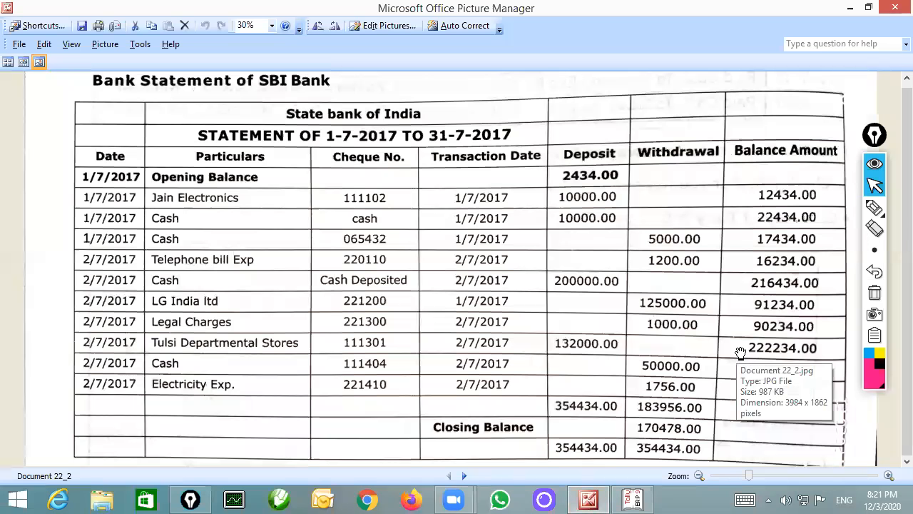
{"action": "left_click", "coordinate": [875, 206]}
{"action": "mouse_move", "coordinate": [695, 312]}
{"action": "left_mouse_down"}
{"action": "mouse_move", "coordinate": [639, 330]}
{"action": "mouse_move", "coordinate": [699, 319]}
{"action": "mouse_move", "coordinate": [565, 223]}
{"action": "mouse_move", "coordinate": [270, 277]}
{"action": "mouse_move", "coordinate": [236, 304]}
{"action": "left_mouse_up"}
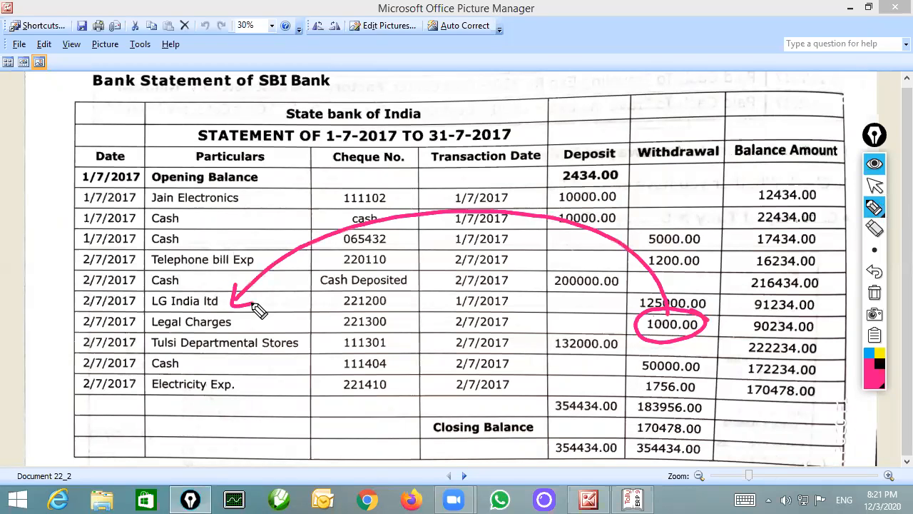
{"action": "left_click_drag", "start_coordinate": [142, 332], "coordinate": [244, 334]}
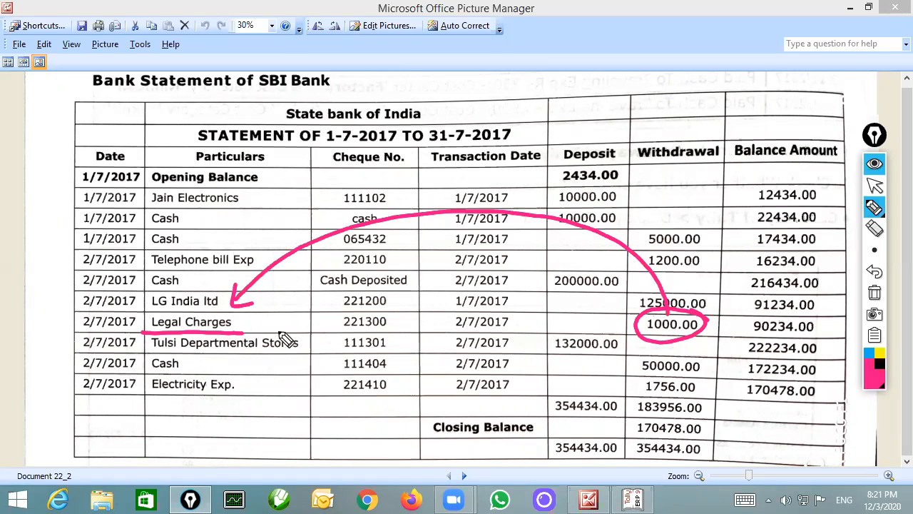
{"action": "left_click", "coordinate": [873, 293]}
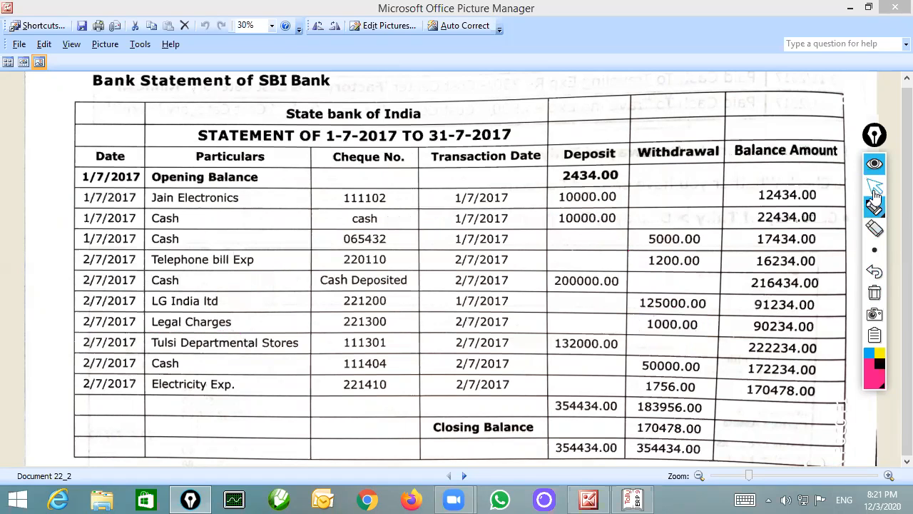
{"action": "left_click", "coordinate": [875, 187]}
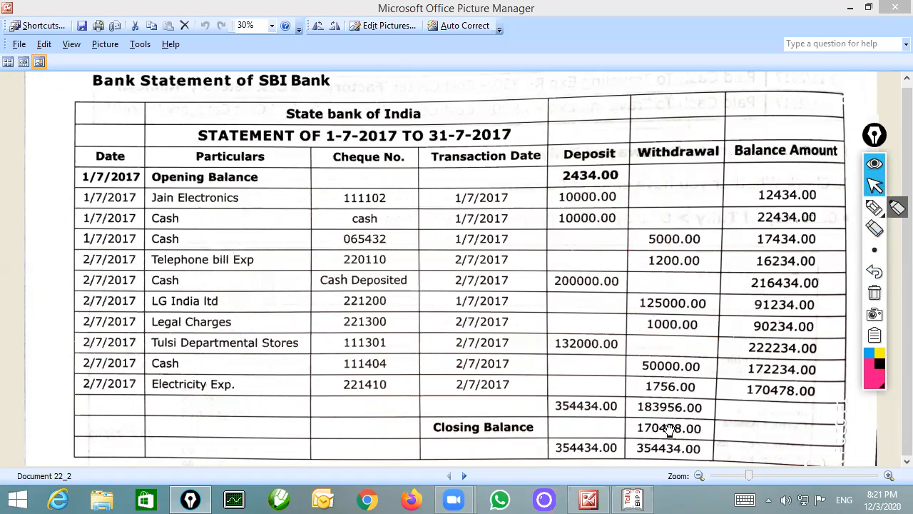
Switch to Tally.ERP 9, save the LG payment voucher, and set the voucher date to 2-Jul-2020.
{"action": "left_click", "coordinate": [636, 500]}
{"action": "key", "text": "Return"}
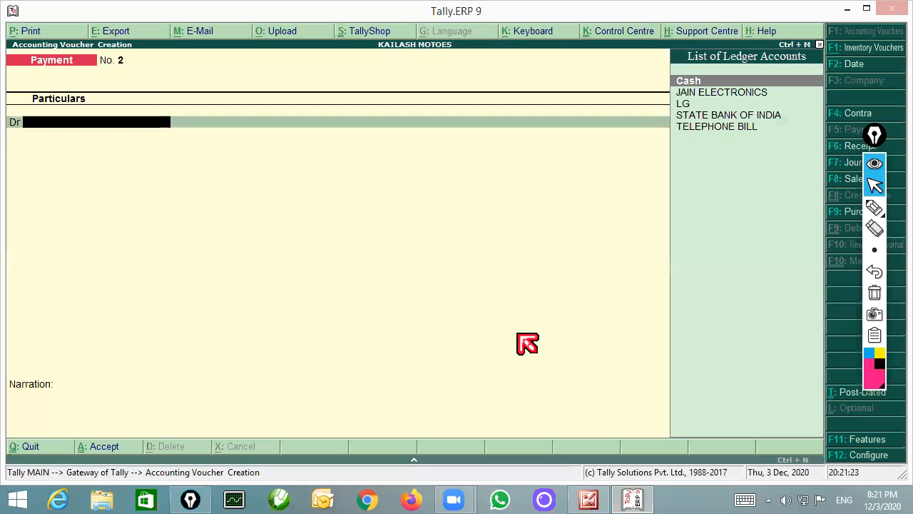
{"action": "key", "text": "F2"}
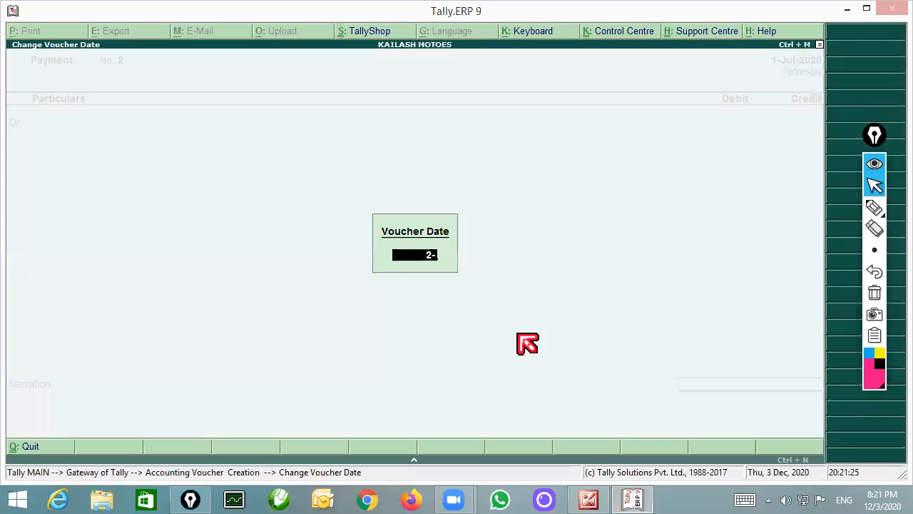
{"action": "key", "text": "Return"}
Create a LEGAL CHARGES ledger under Indirect Expenses from the payment voucher, keeping the remaining details at their defaults.
{"action": "key", "text": "alt+c"}
{"action": "type", "text": "L"}
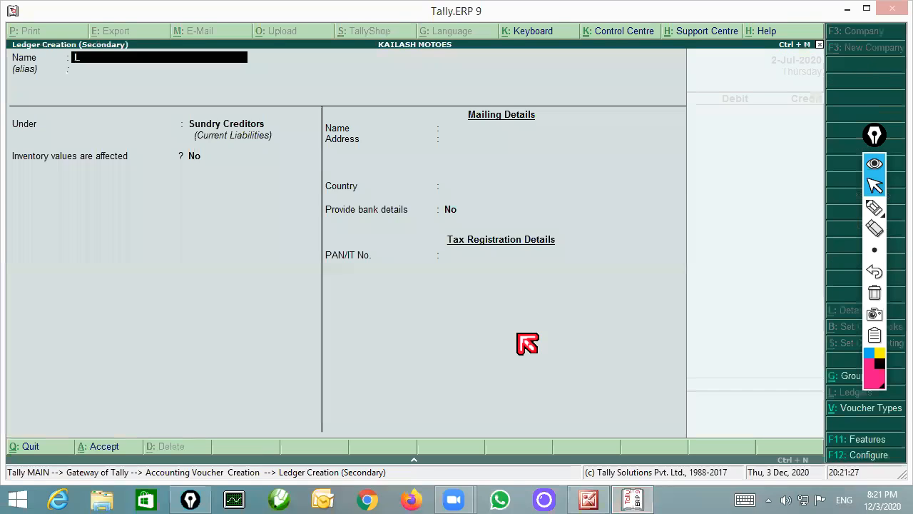
{"action": "type", "text": "EGAL CHARGES"}
{"action": "key", "text": "Return"}
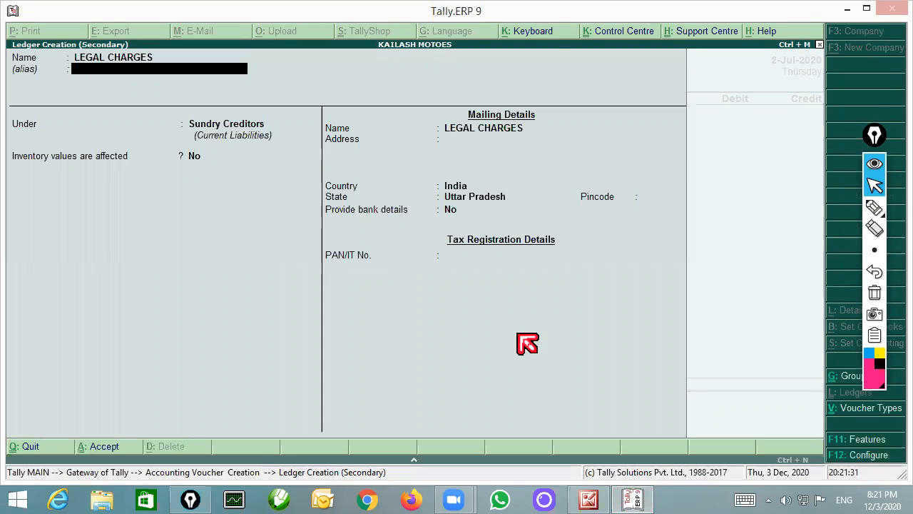
{"action": "key", "text": "Return"}
{"action": "type", "text": "ex"}
{"action": "key", "text": "Down"}
{"action": "key", "text": "Return"}
{"action": "key", "text": "Return"}
{"action": "key", "text": "Return"}
{"action": "key", "text": "ctrl+a"}
Debit LEGAL CHARGES with 1200, credit STATE BANK OF INDIA, and accept the default cheque allocation dated 2-Jul-2020.
{"action": "type", "text": "1200"}
{"action": "key", "text": "Return"}
{"action": "key", "text": "Return"}
{"action": "type", "text": "s"}
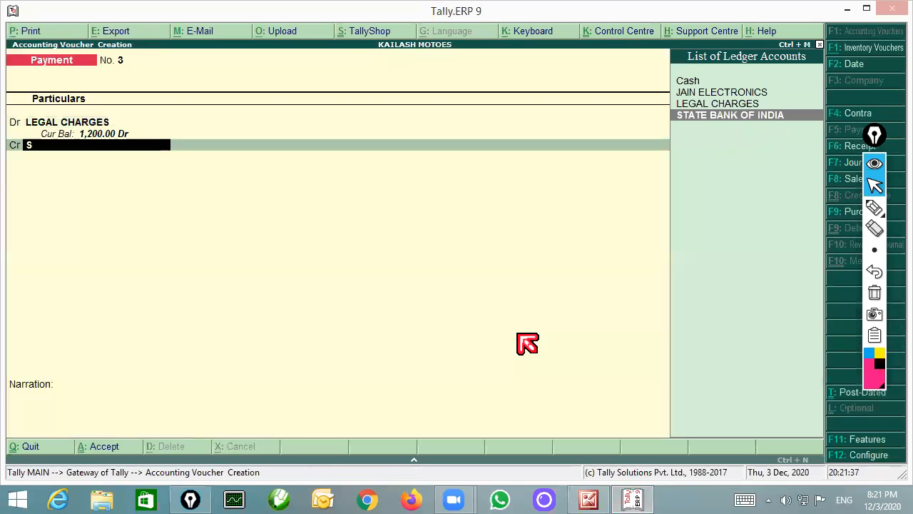
{"action": "key", "text": "Return"}
{"action": "key", "text": "Return"}
{"action": "key", "text": "Return"}
{"action": "key", "text": "Return"}
{"action": "key", "text": "Return"}
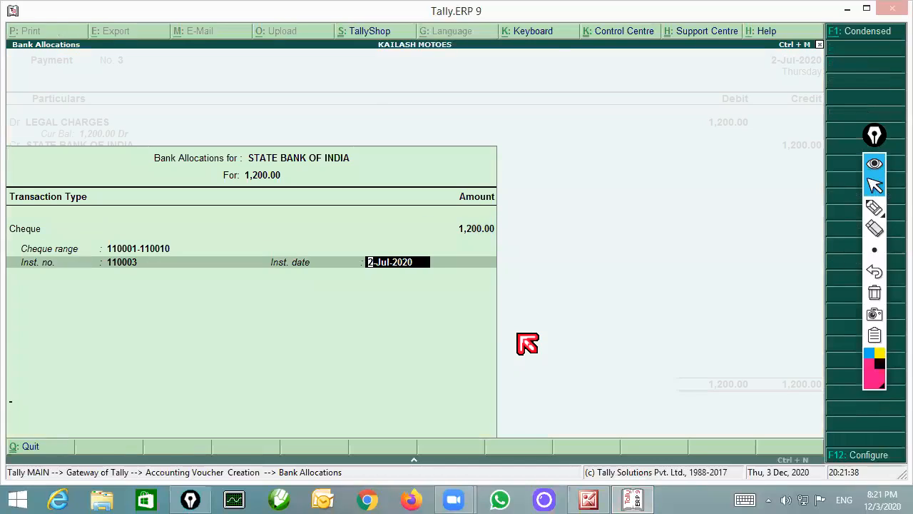
{"action": "key", "text": "Return"}
Check the withdrawal on the statement image, return to the payment voucher and change the LEGAL CHARGES debit to 1,000.
{"action": "key", "text": "alt+Tab"}
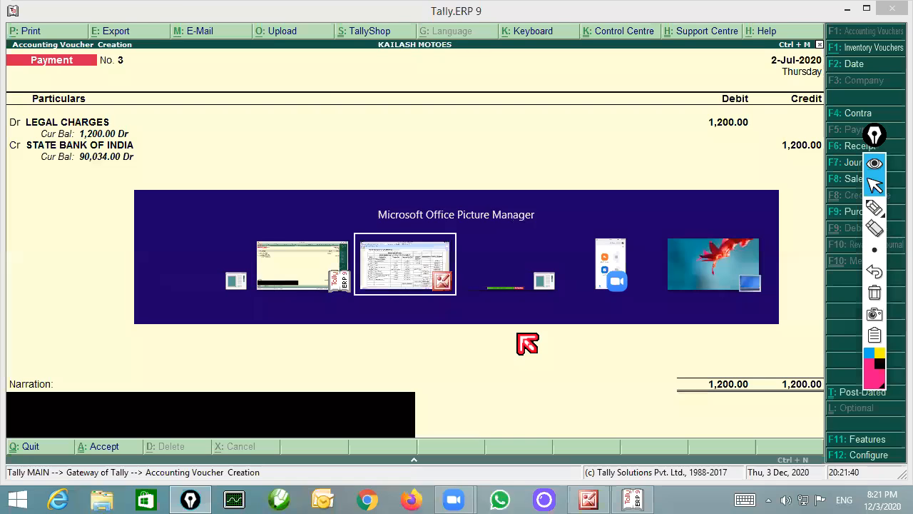
{"action": "key", "text": "alt+Tab"}
{"action": "key", "text": "alt+Tab"}
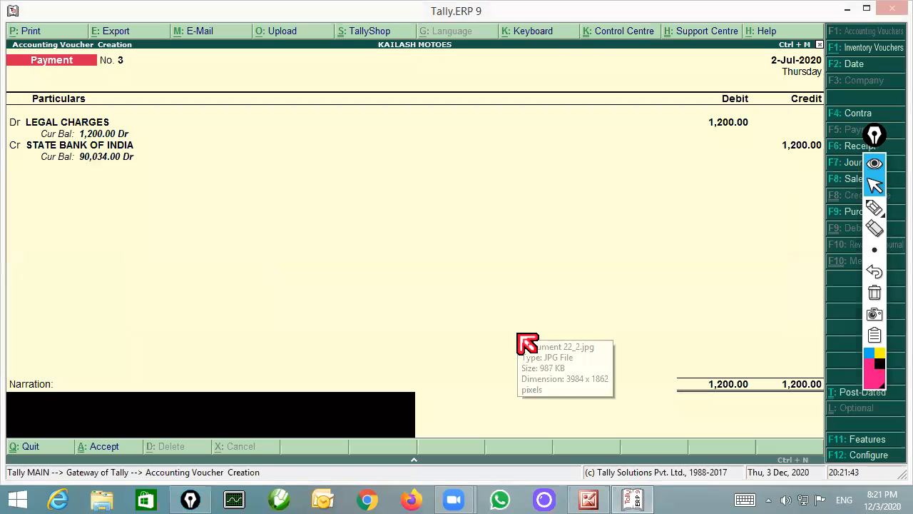
{"action": "key", "text": "BackSpace"}
{"action": "key", "text": "BackSpace"}
{"action": "key", "text": "BackSpace"}
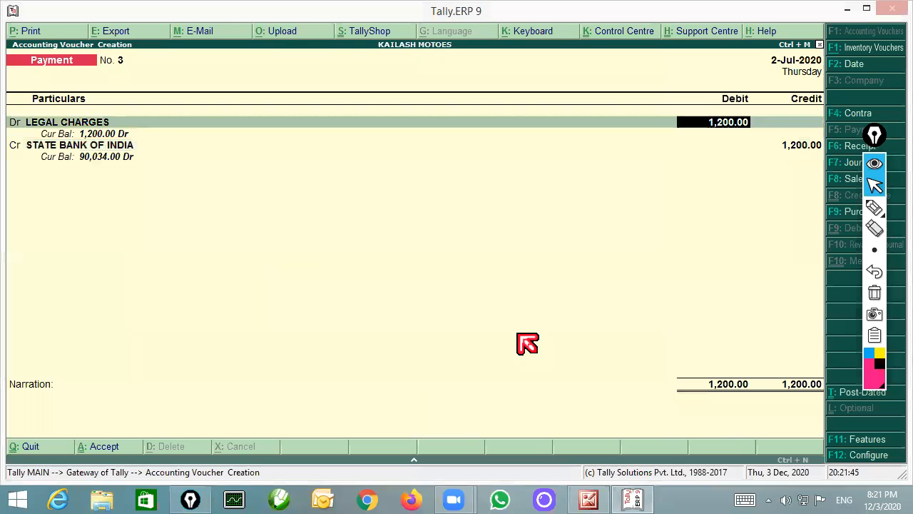
{"action": "type", "text": "1,000"}
{"action": "key", "text": "Return"}
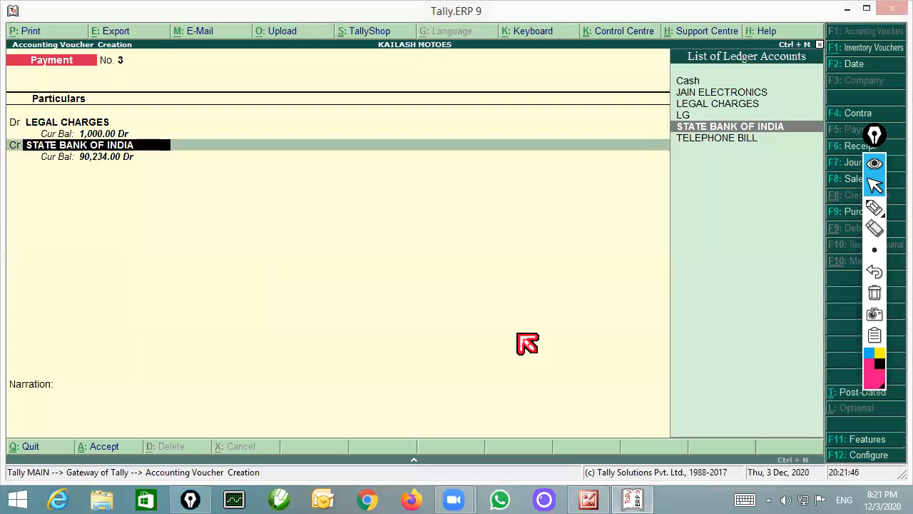
Accept the STATE BANK OF INDIA credit and its cheque allocation, and save the LEGAL CHARGES payment voucher without a narration.
{"action": "key", "text": "Return"}
{"action": "key", "text": "Return"}
{"action": "key", "text": "Return"}
{"action": "key", "text": "Return"}
{"action": "key", "text": "Return"}
{"action": "key", "text": "Return"}
{"action": "key", "text": "Return"}
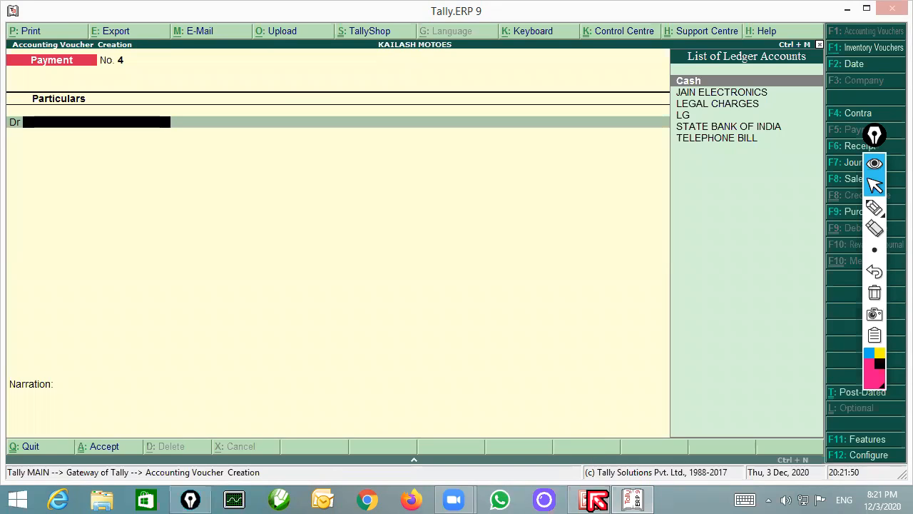
On the SBI statement image, circle the 132000.00 deposit, link it to Tulsi Departmental Stores with an arrow, and clear the annotations.
{"action": "left_click", "coordinate": [593, 500]}
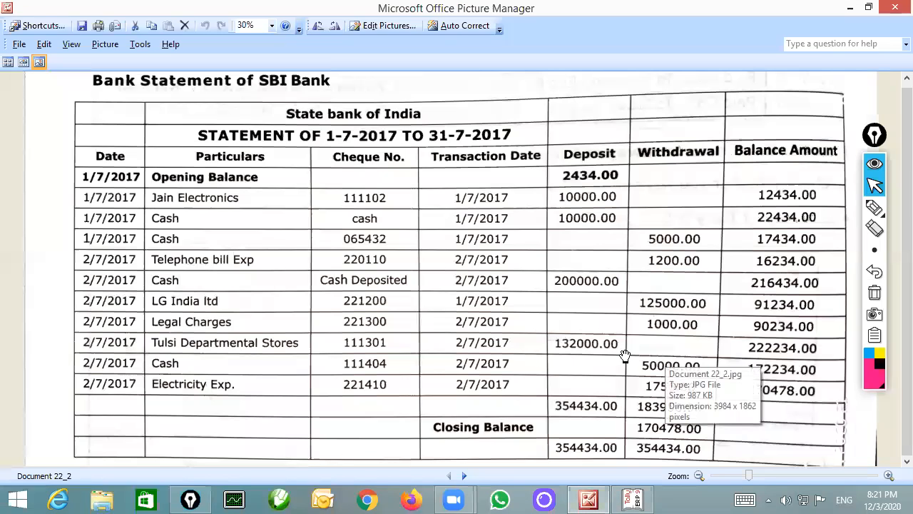
{"action": "key", "text": "ctrl+shift+p"}
{"action": "mouse_move", "coordinate": [604, 337]}
{"action": "left_mouse_down"}
{"action": "mouse_move", "coordinate": [618, 346]}
{"action": "mouse_move", "coordinate": [603, 324]}
{"action": "left_mouse_up"}
{"action": "mouse_move", "coordinate": [227, 329]}
{"action": "left_mouse_down"}
{"action": "mouse_move", "coordinate": [561, 311]}
{"action": "mouse_move", "coordinate": [571, 320]}
{"action": "left_mouse_up"}
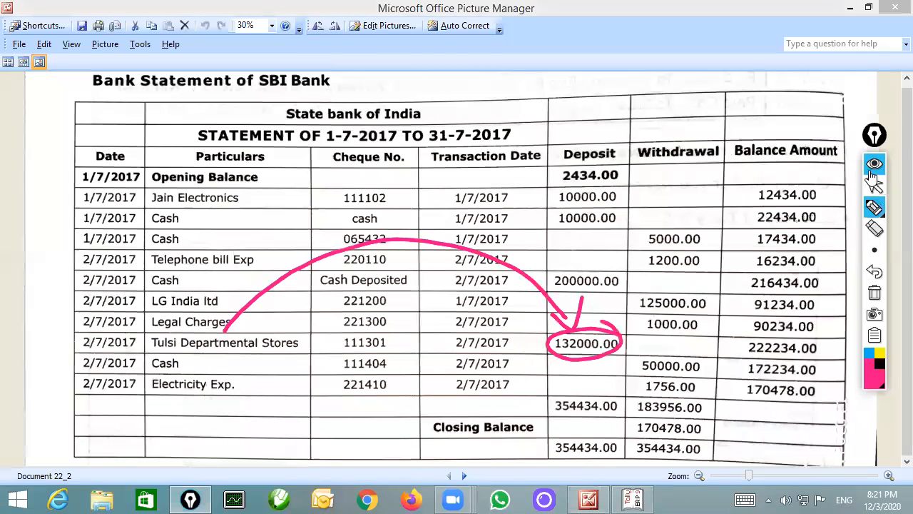
{"action": "left_click", "coordinate": [875, 189]}
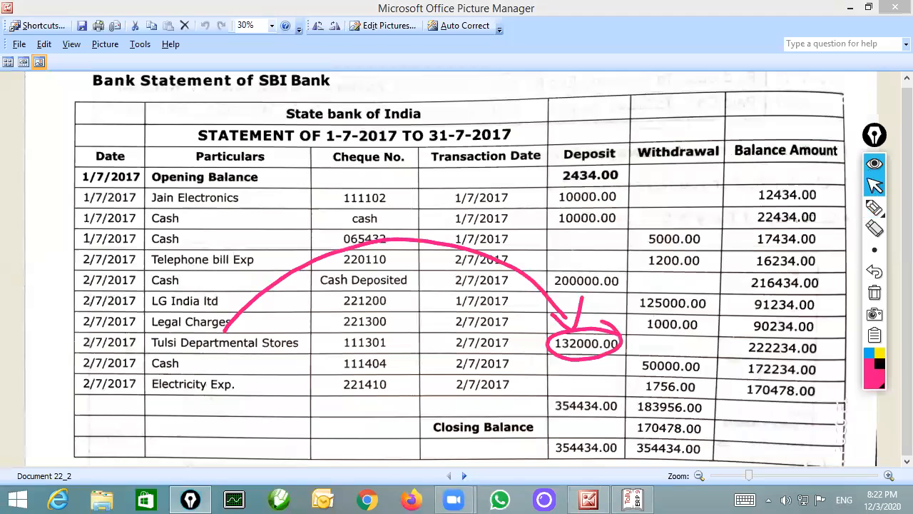
{"action": "left_click", "coordinate": [875, 293]}
Switch to Tally.ERP 9, start a receipt voucher and create a TULSI ledger under Sundry Debtors with default details.
{"action": "left_click", "coordinate": [633, 499]}
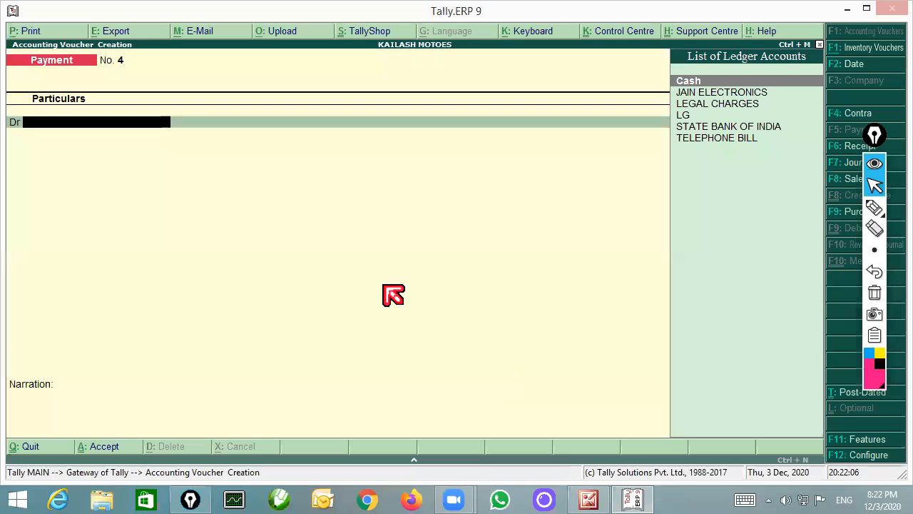
{"action": "key", "text": "F6"}
{"action": "key", "text": "alt+c"}
{"action": "type", "text": "TULSI"}
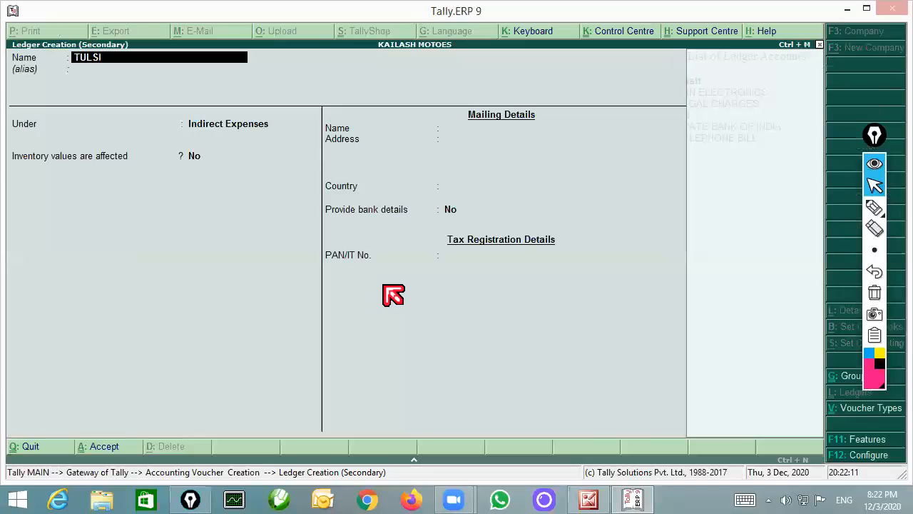
{"action": "key", "text": "Return"}
{"action": "key", "text": "Return"}
{"action": "type", "text": "S"}
{"action": "key", "text": "Up"}
{"action": "key", "text": "Up"}
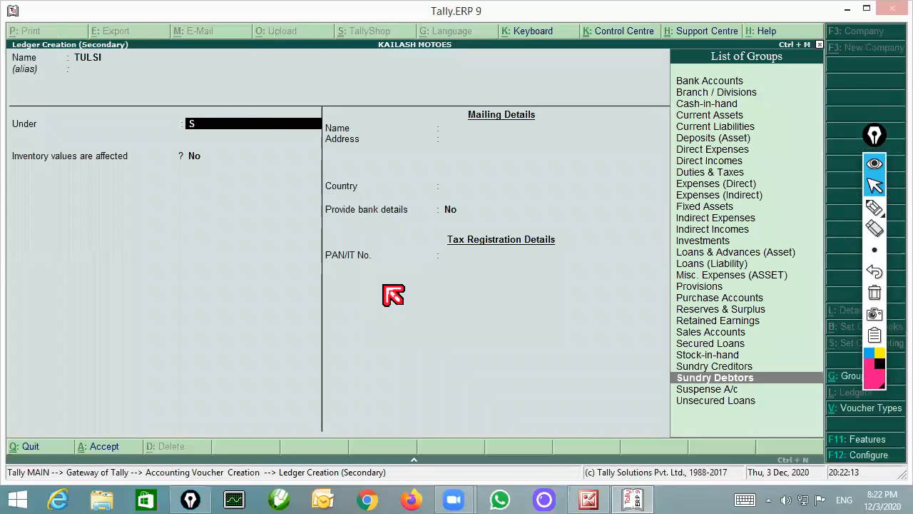
{"action": "key", "text": "Return"}
{"action": "key", "text": "ctrl+a"}
{"action": "key", "text": "Return"}
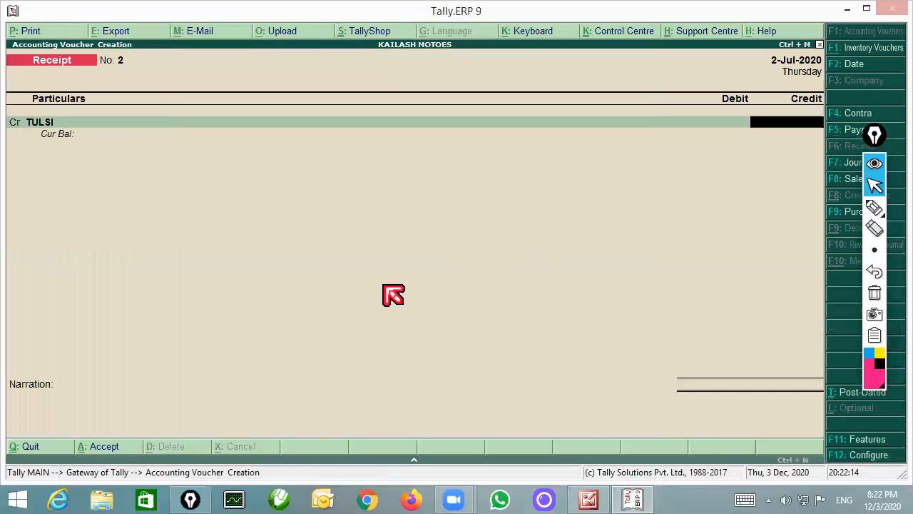
Credit TULSI with 132000, debit STATE BANK OF INDIA, and accept the Cheque/DD bank allocation dated 2-Jul-2020.
{"action": "type", "text": "132000"}
{"action": "key", "text": "Return"}
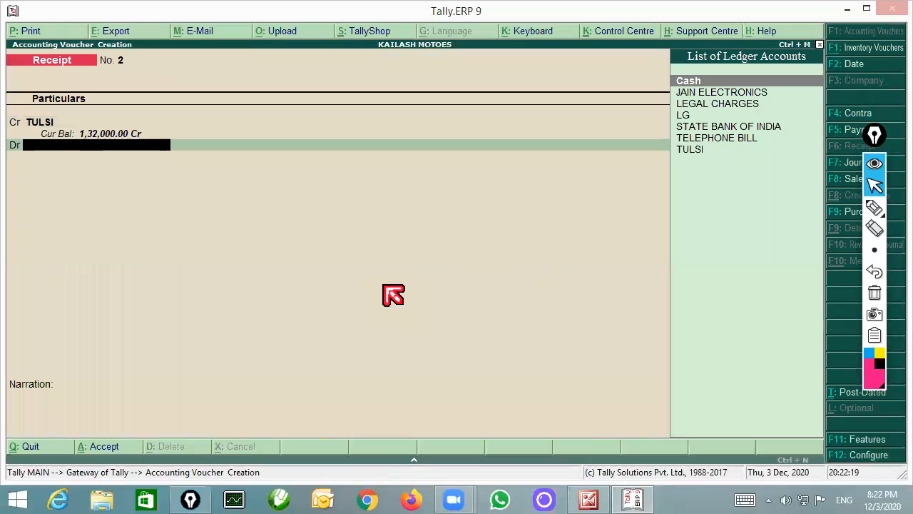
{"action": "key", "text": "Down"}
{"action": "key", "text": "Down"}
{"action": "key", "text": "Down"}
{"action": "key", "text": "Down"}
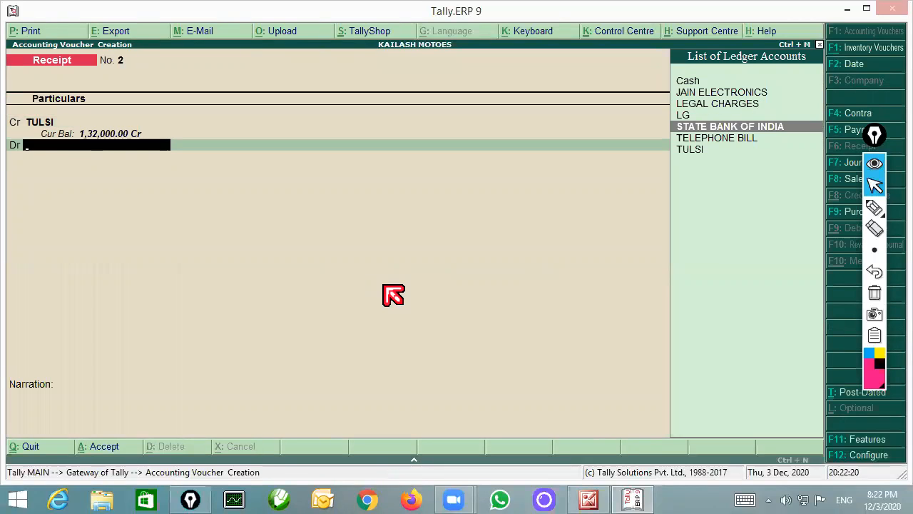
{"action": "key", "text": "Return"}
{"action": "key", "text": "Return"}
{"action": "key", "text": "Return"}
{"action": "key", "text": "Return"}
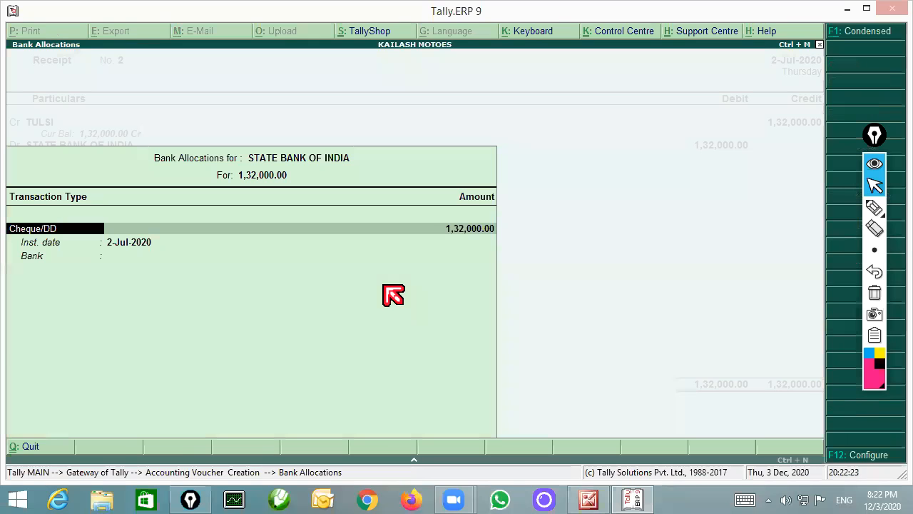
{"action": "key", "text": "Return"}
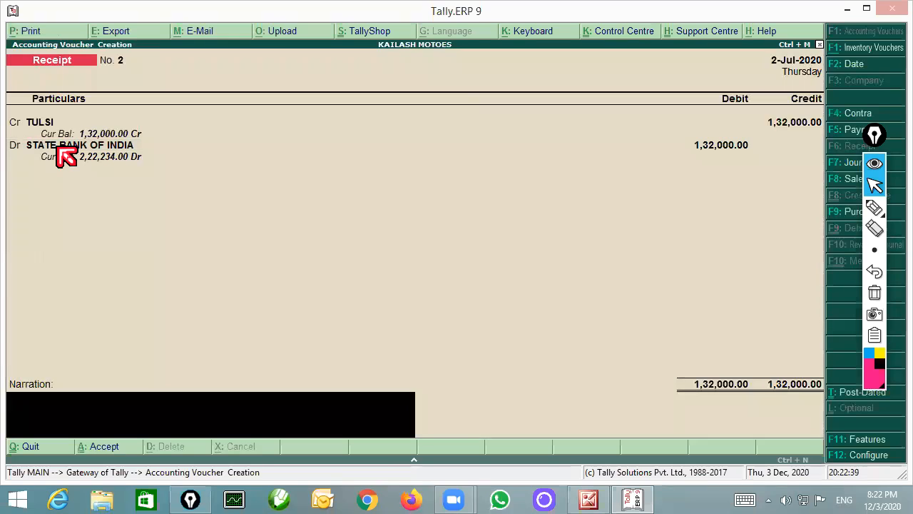
On the SBI statement image, circle the 50000.00 withdrawal, link it to Cash with an arrow, and clear the annotations.
{"action": "left_click", "coordinate": [598, 502]}
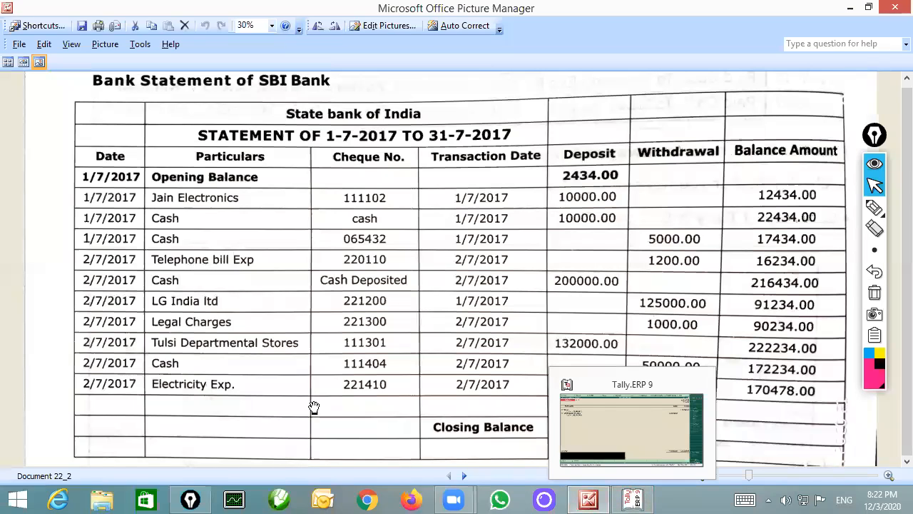
{"action": "left_click", "coordinate": [874, 207]}
{"action": "mouse_move", "coordinate": [667, 349]}
{"action": "left_mouse_down"}
{"action": "mouse_move", "coordinate": [641, 367]}
{"action": "mouse_move", "coordinate": [639, 349]}
{"action": "mouse_move", "coordinate": [460, 289]}
{"action": "left_mouse_up"}
{"action": "mouse_move", "coordinate": [349, 299]}
{"action": "left_mouse_down"}
{"action": "mouse_move", "coordinate": [202, 365]}
{"action": "mouse_move", "coordinate": [224, 374]}
{"action": "left_mouse_up"}
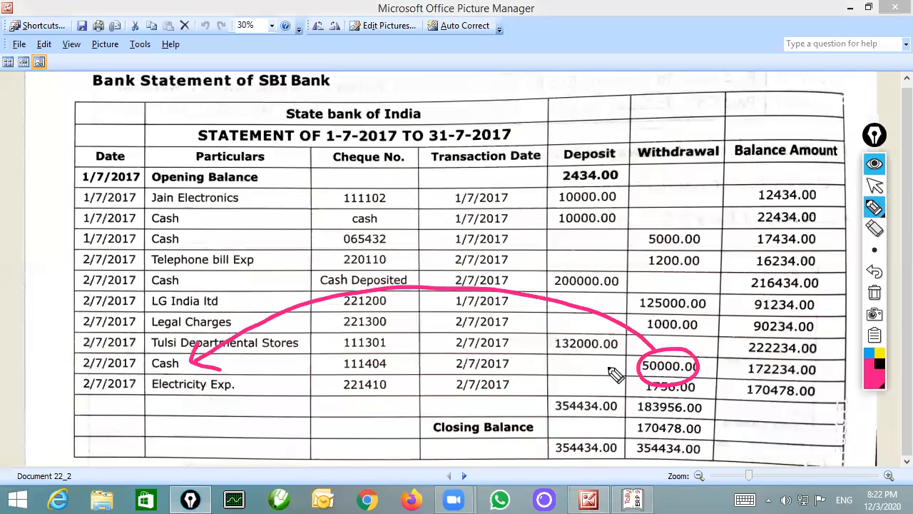
{"action": "left_click", "coordinate": [875, 292]}
{"action": "left_click", "coordinate": [876, 187]}
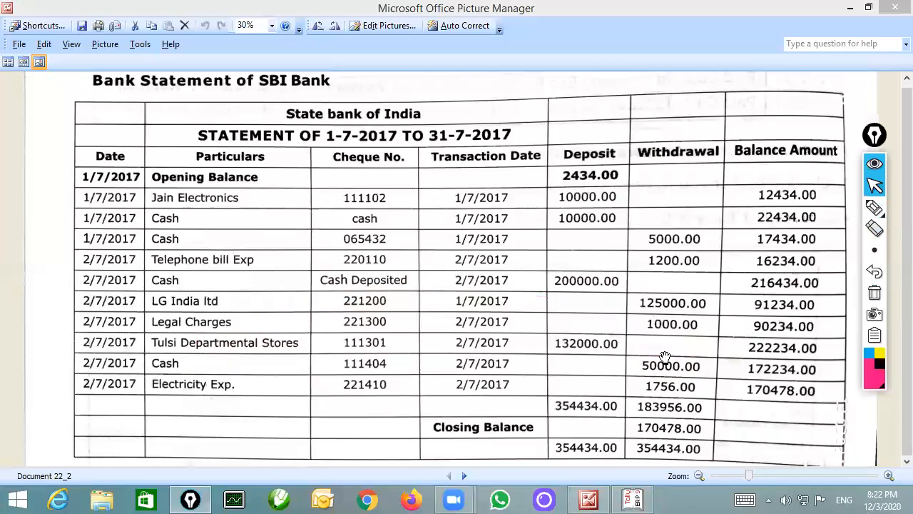
Switch to Tally.ERP 9, save the TULSI receipt voucher without a narration, and start a contra voucher.
{"action": "left_click", "coordinate": [634, 500]}
{"action": "key", "text": "Return"}
{"action": "key", "text": "Return"}
{"action": "key", "text": "F4"}
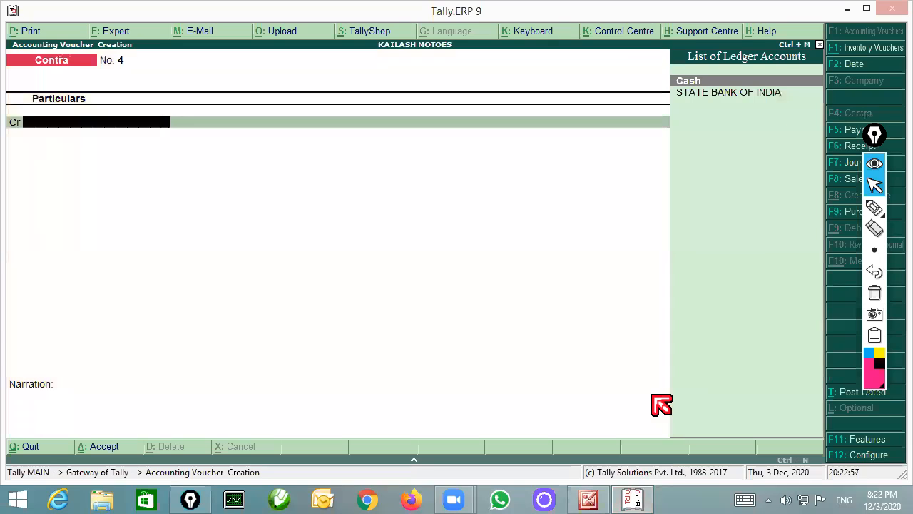
Record the contra voucher crediting STATE BANK OF INDIA with 50000 and debiting Cash, accept the bank allocation, and save without a narration.
{"action": "key", "text": "Down"}
{"action": "key", "text": "Return"}
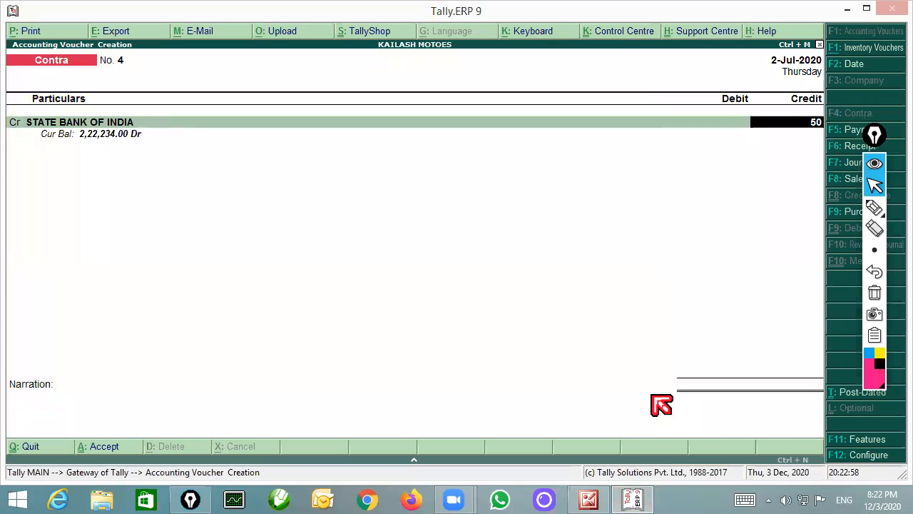
{"action": "key", "text": "Return"}
{"action": "key", "text": "Return"}
{"action": "key", "text": "Return"}
{"action": "key", "text": "Return"}
{"action": "key", "text": "Return"}
{"action": "key", "text": "Return"}
{"action": "key", "text": "Return"}
{"action": "key", "text": "Return"}
{"action": "key", "text": "Return"}
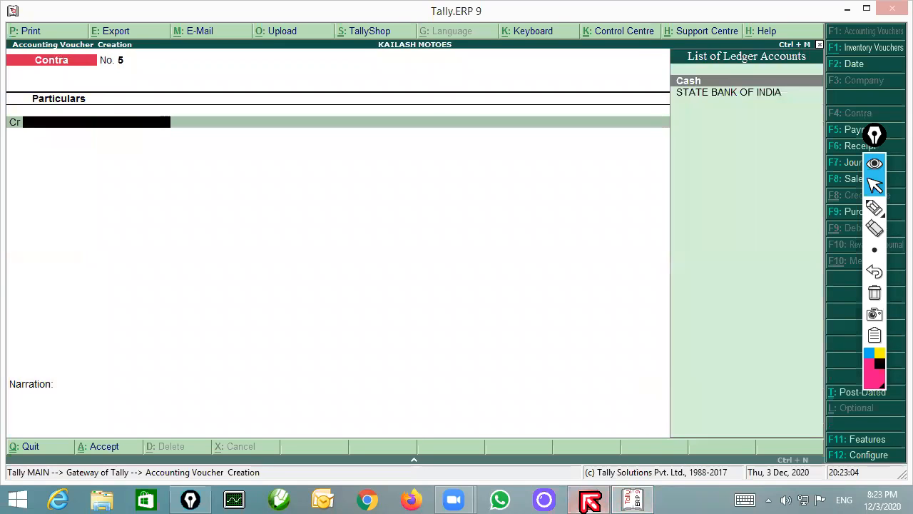
On the SBI statement image, circle the 1756.00 withdrawal, link it to Electricity Exp. with an arrow, and clear the annotations.
{"action": "left_click", "coordinate": [589, 501]}
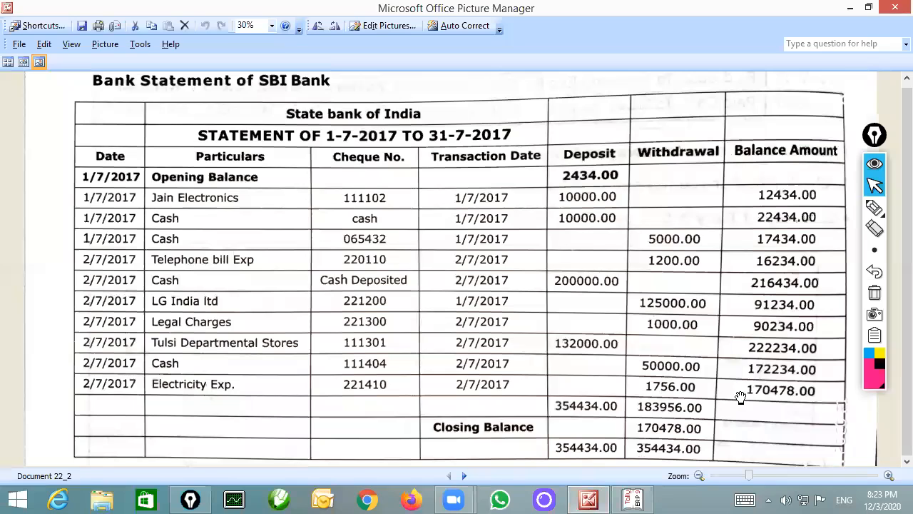
{"action": "left_click", "coordinate": [875, 207]}
{"action": "mouse_move", "coordinate": [699, 376]}
{"action": "left_mouse_down"}
{"action": "mouse_move", "coordinate": [706, 395]}
{"action": "mouse_move", "coordinate": [606, 302]}
{"action": "mouse_move", "coordinate": [321, 304]}
{"action": "mouse_move", "coordinate": [234, 367]}
{"action": "mouse_move", "coordinate": [268, 378]}
{"action": "left_mouse_up"}
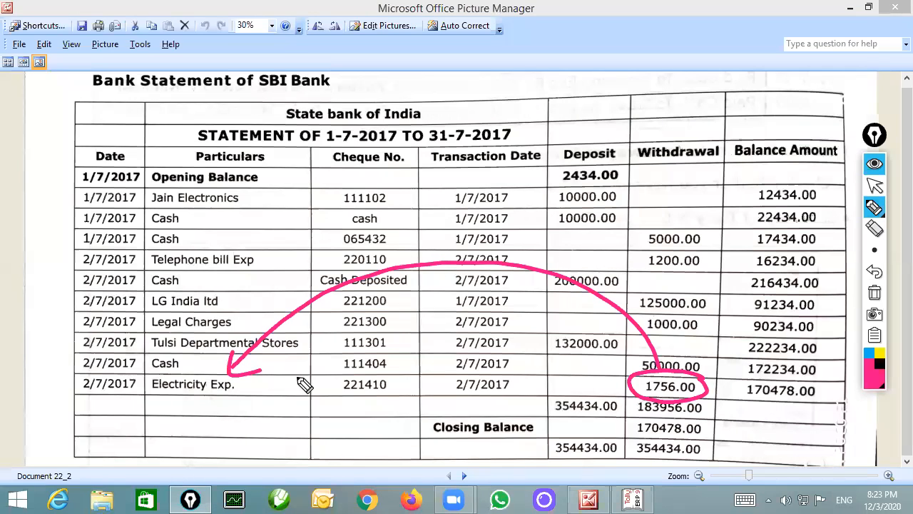
{"action": "left_click", "coordinate": [875, 293]}
{"action": "left_click", "coordinate": [875, 185]}
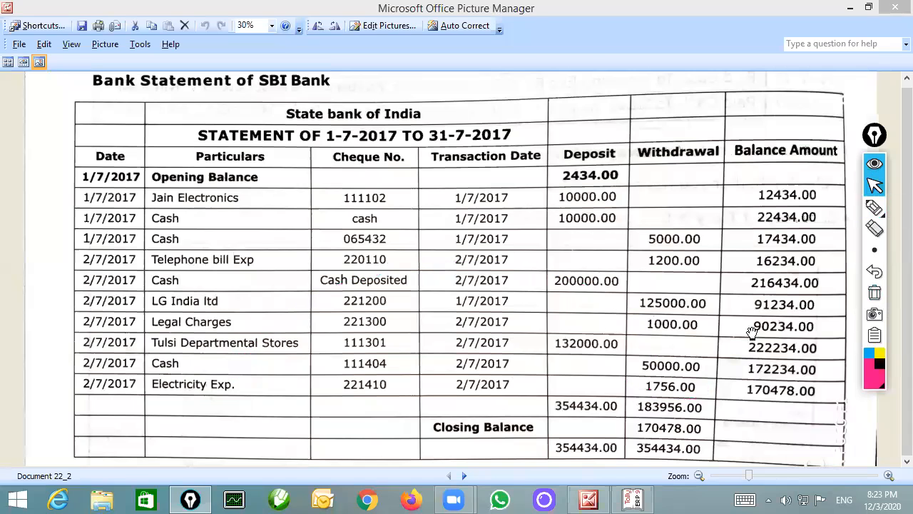
Switch to Tally.ERP 9, start a payment voucher and create an ELECTRICITY ledger under Expenses (Indirect) with default details.
{"action": "left_click", "coordinate": [632, 499]}
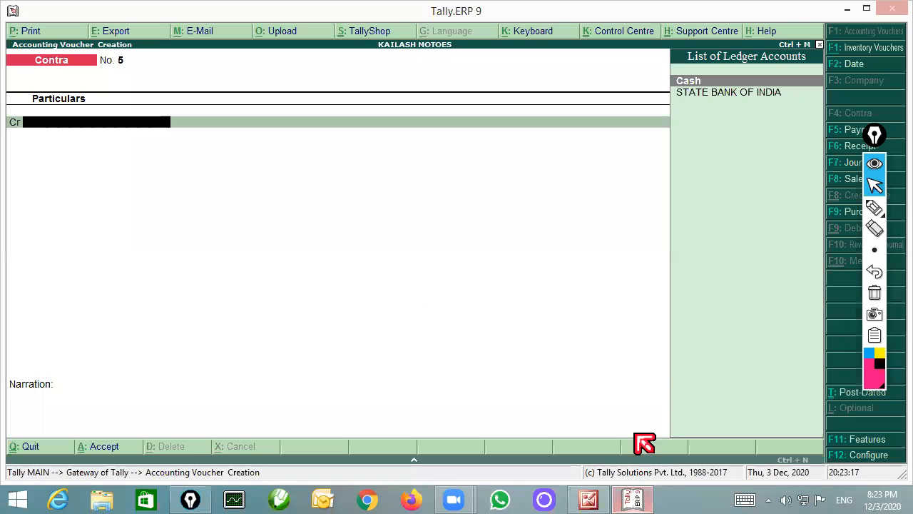
{"action": "left_click", "coordinate": [849, 131]}
{"action": "key", "text": "alt+c"}
{"action": "type", "text": "ELE"}
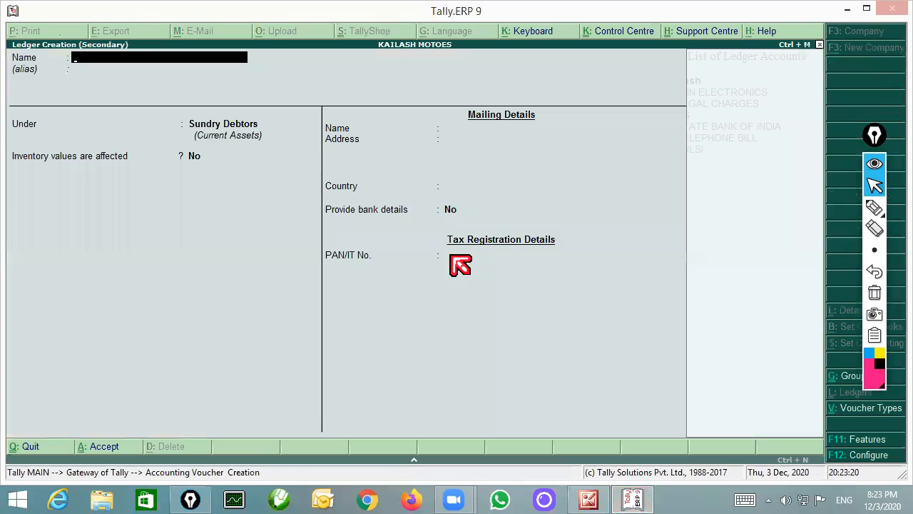
{"action": "type", "text": "CTRICITY"}
{"action": "key", "text": "Return"}
{"action": "type", "text": "E"}
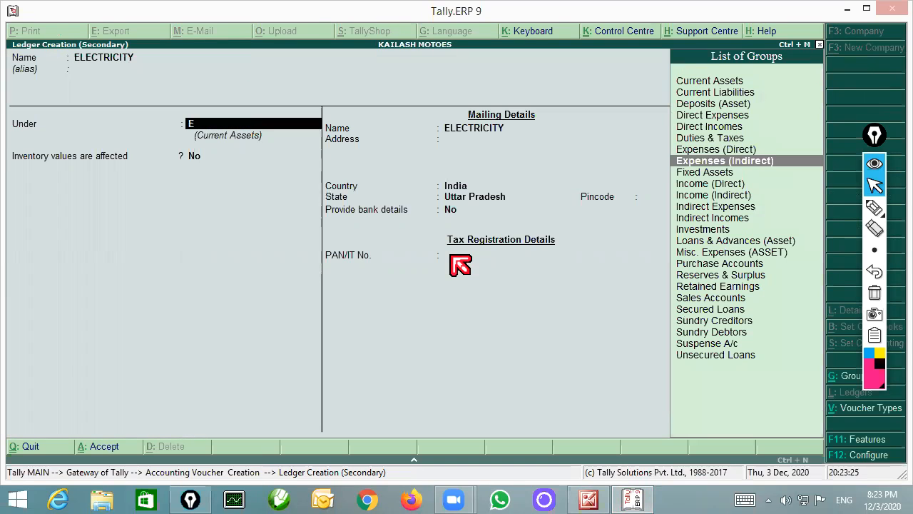
{"action": "key", "text": "Return"}
{"action": "key", "text": "ctrl+a"}
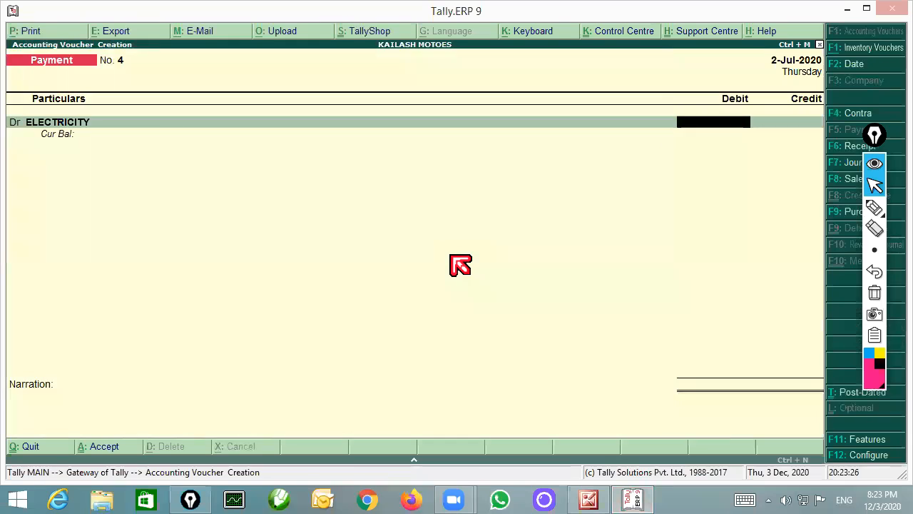
Check the electricity amount on the SBI statement image and debit ELECTRICITY with 1756 in the Tally.ERP 9 payment voucher.
{"action": "key", "text": "alt+Tab"}
{"action": "key", "text": "alt+Tab"}
{"action": "key", "text": "alt+Tab"}
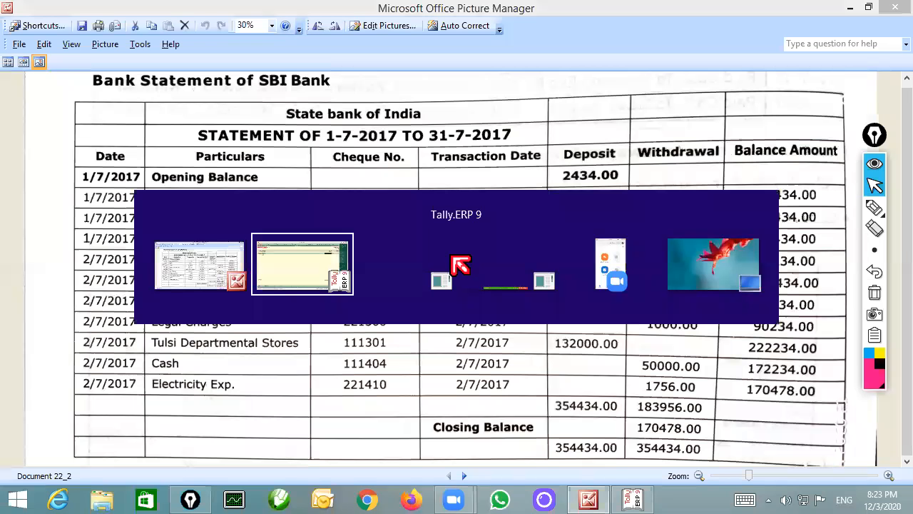
{"action": "key", "text": "alt+Tab"}
{"action": "key", "text": "alt+Tab"}
{"action": "key", "text": "alt+Tab"}
{"action": "key", "text": "alt+Tab"}
{"action": "key", "text": "alt+Tab"}
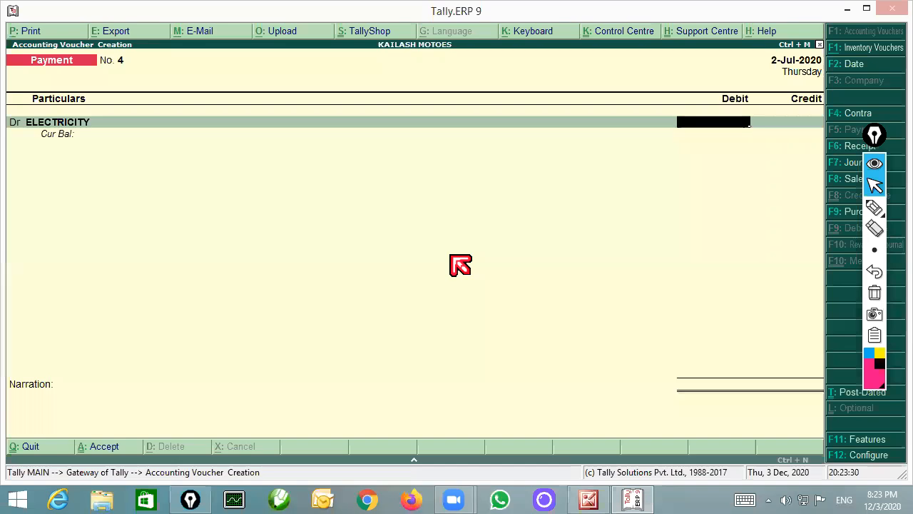
{"action": "key", "text": "Return"}
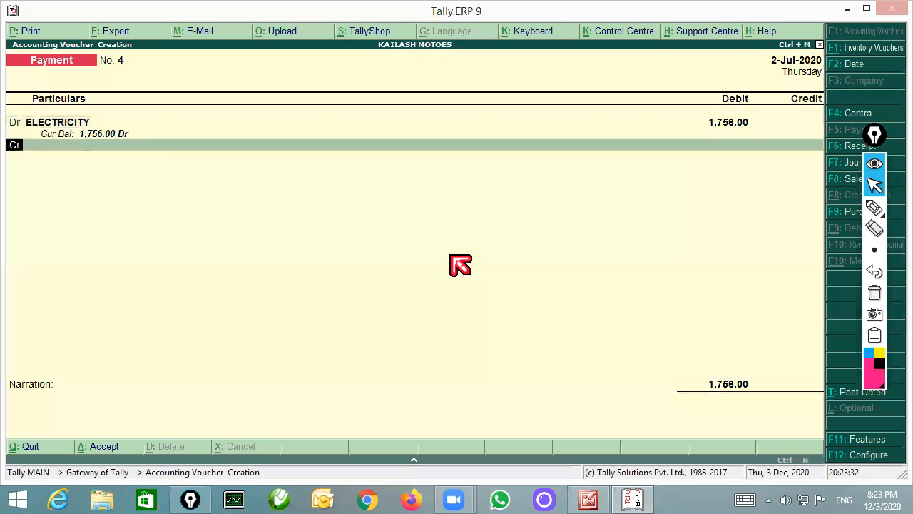
Credit STATE BANK OF INDIA, accept the cheque allocation dated 2-Jul-2020, save the payment voucher without a narration, and leave voucher entry.
{"action": "type", "text": "S"}
{"action": "key", "text": "Return"}
{"action": "key", "text": "Return"}
{"action": "key", "text": "Return"}
{"action": "key", "text": "Return"}
{"action": "key", "text": "Return"}
{"action": "key", "text": "Return"}
{"action": "key", "text": "Return"}
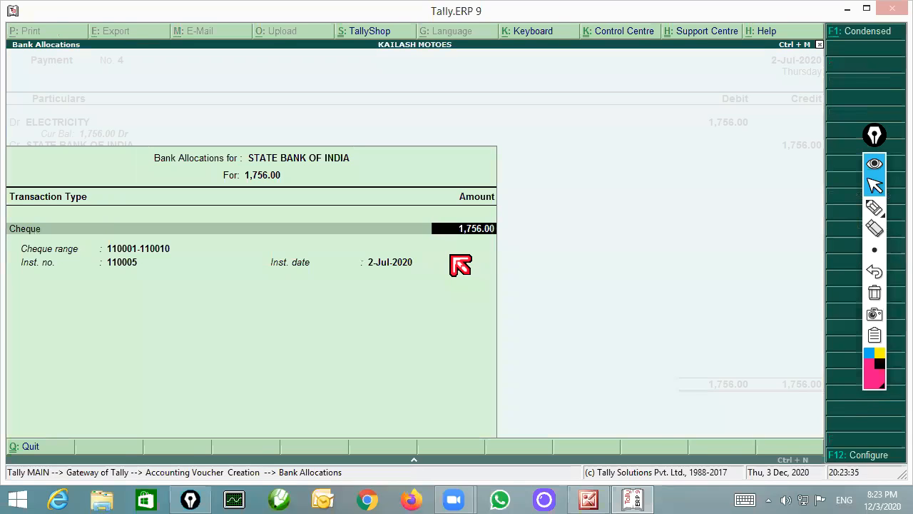
{"action": "key", "text": "Return"}
{"action": "key", "text": "Return"}
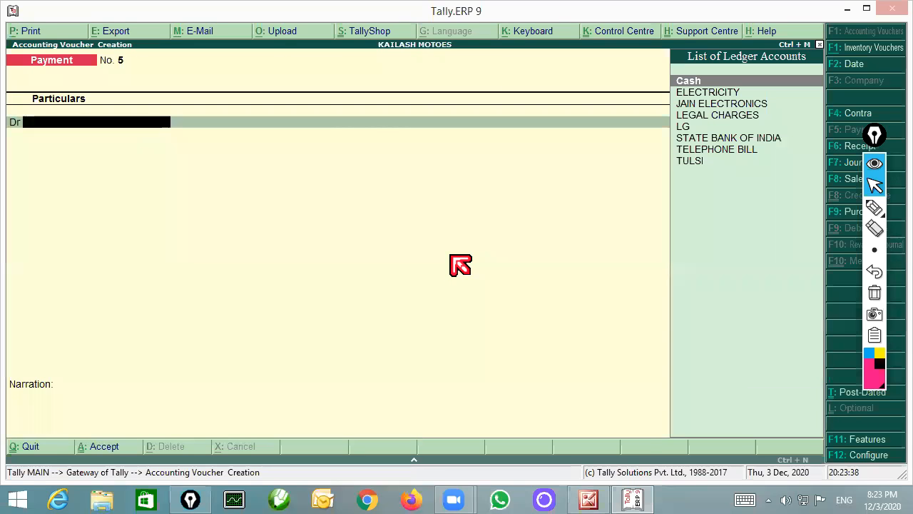
{"action": "key", "text": "Escape"}
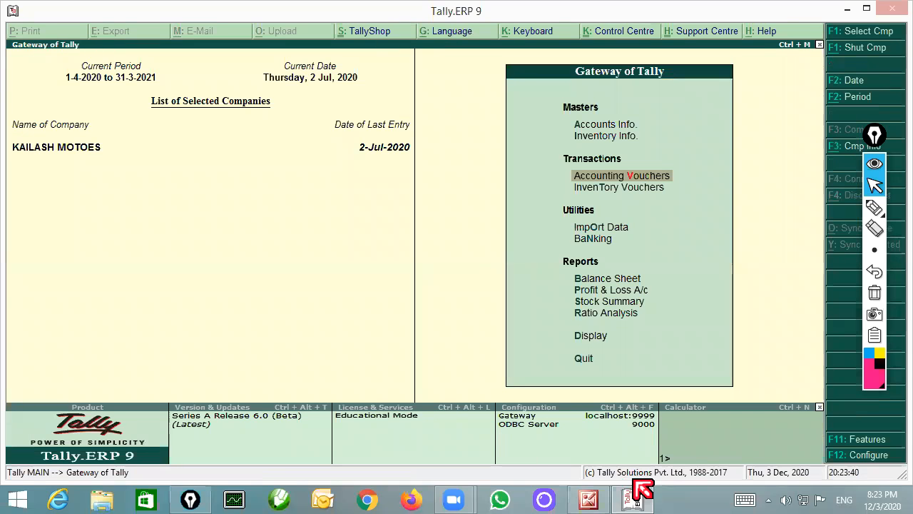
On the SBI statement image, box the closing balance in the Withdrawal column, tick it, and clear the annotations.
{"action": "left_click", "coordinate": [600, 500]}
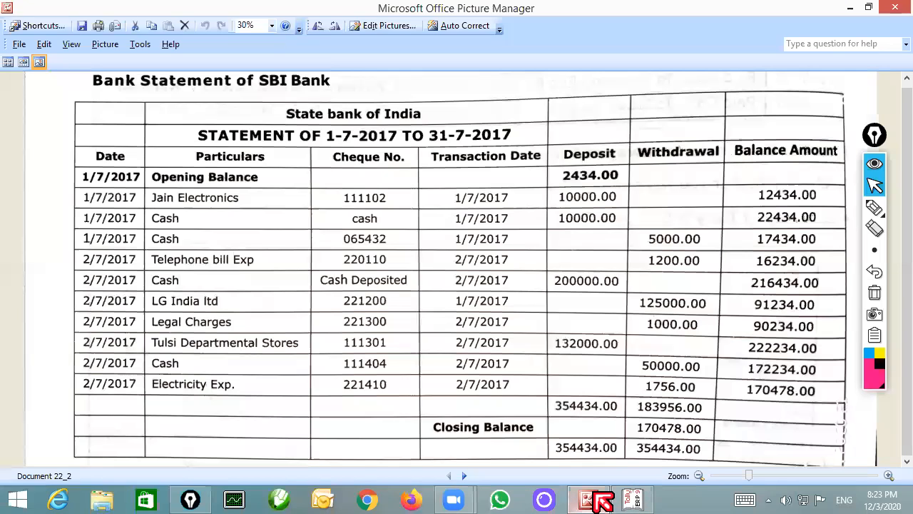
{"action": "left_click", "coordinate": [875, 208]}
{"action": "mouse_move", "coordinate": [685, 419]}
{"action": "left_mouse_down"}
{"action": "mouse_move", "coordinate": [703, 446]}
{"action": "mouse_move", "coordinate": [721, 427]}
{"action": "mouse_move", "coordinate": [738, 436]}
{"action": "mouse_move", "coordinate": [778, 411]}
{"action": "left_mouse_up"}
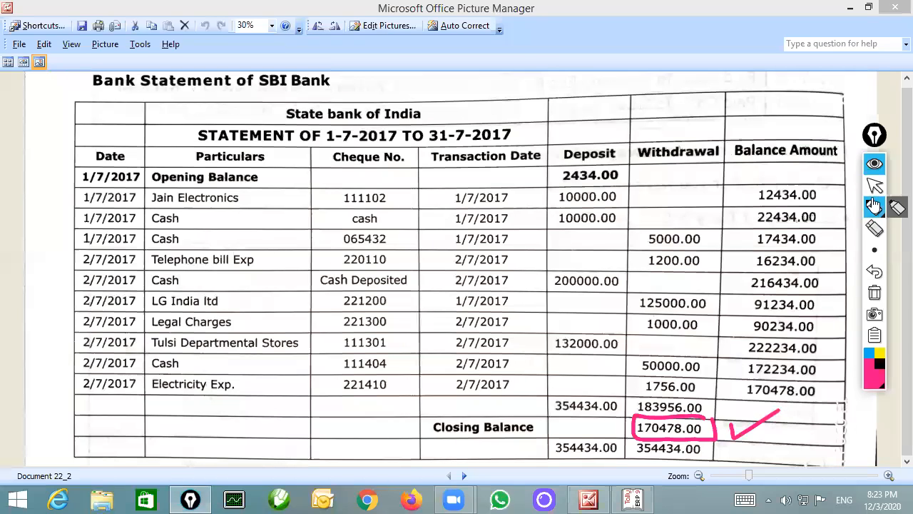
{"action": "left_click", "coordinate": [875, 185]}
{"action": "left_click", "coordinate": [876, 294]}
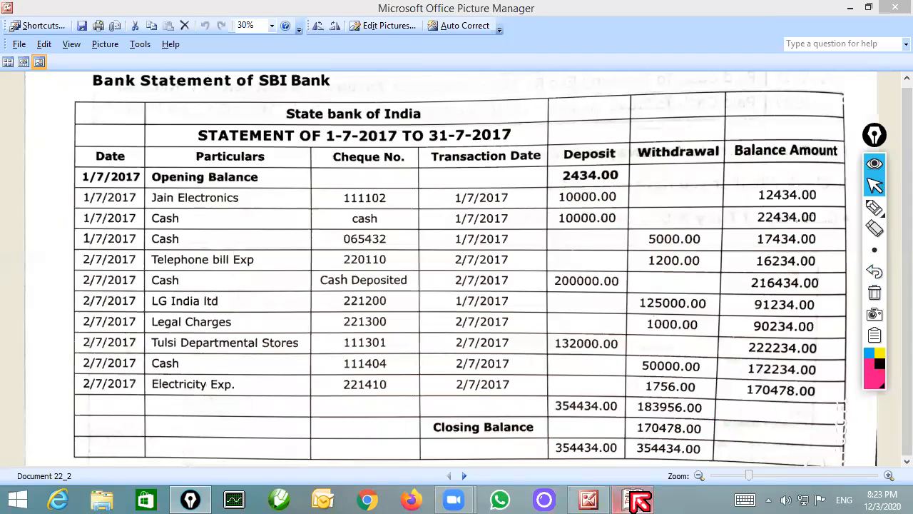
Switch to Tally.ERP 9 and open the July vouchers of STATE BANK OF INDIA from the Cash/Bank Summary.
{"action": "left_click", "coordinate": [632, 499]}
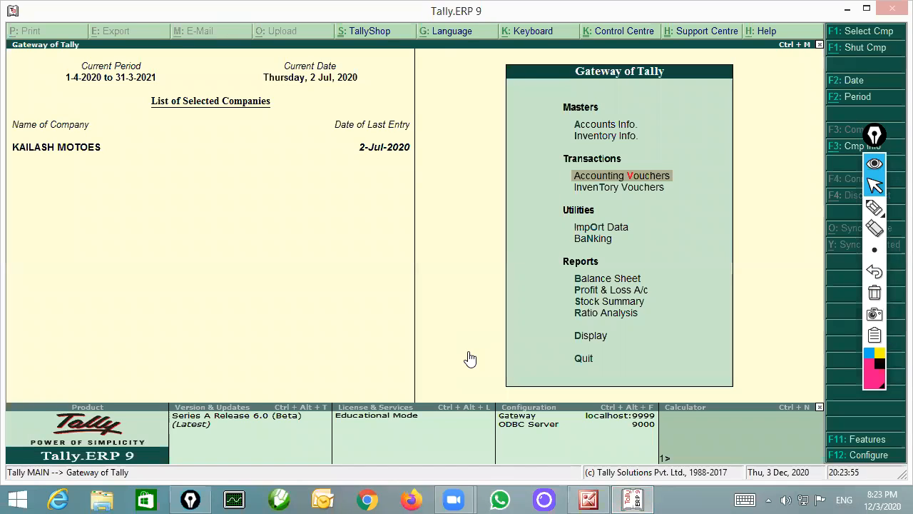
{"action": "key", "text": "d"}
{"action": "key", "text": "a"}
{"action": "key", "text": "c"}
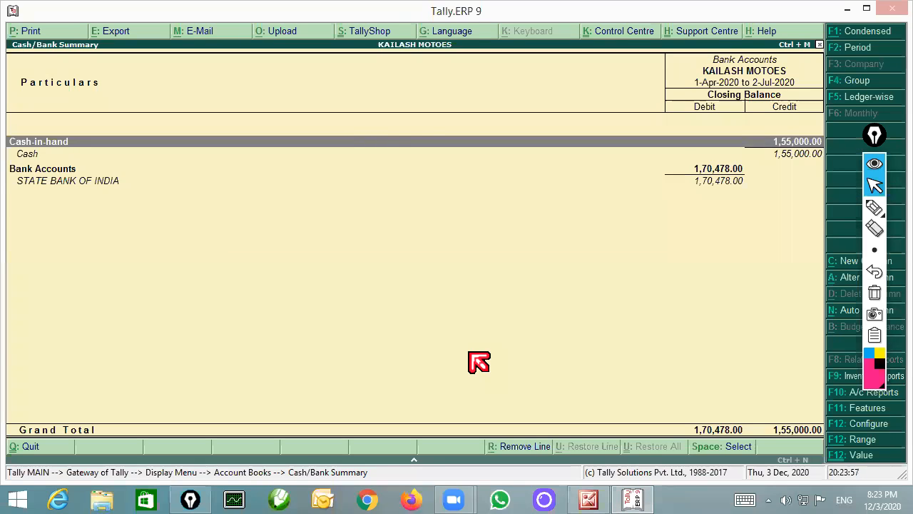
{"action": "key", "text": "Down"}
{"action": "key", "text": "Down"}
{"action": "key", "text": "Down"}
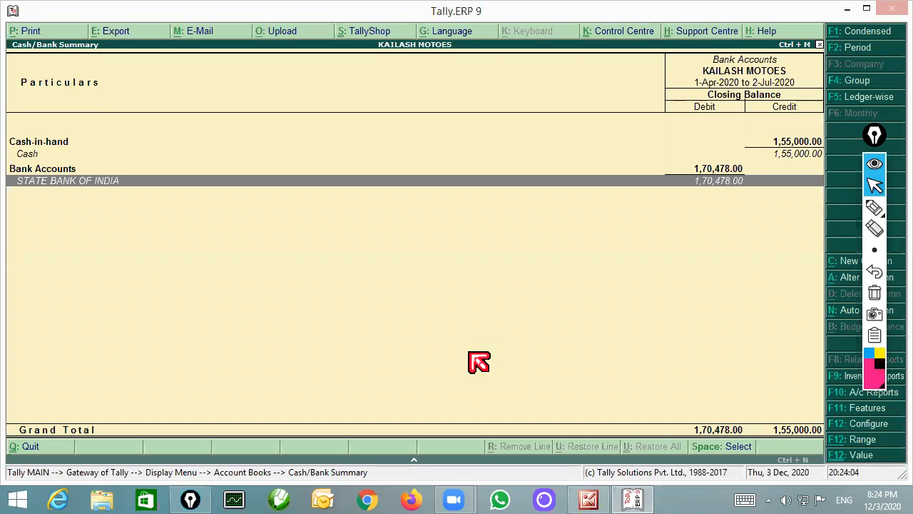
{"action": "key", "text": "Return"}
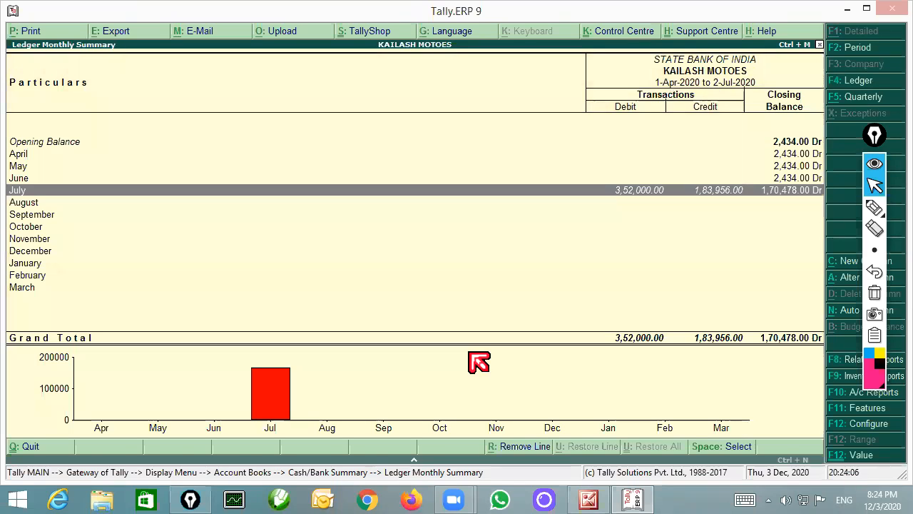
{"action": "key", "text": "Return"}
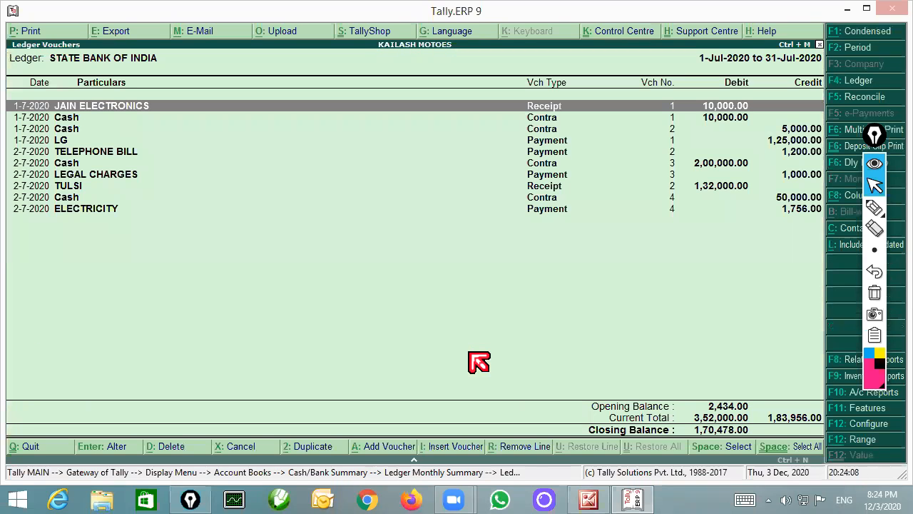
Place the SBI statement image beside the Tally ledger to compare totals and closing balances, and maximize the statement window again.
{"action": "left_click", "coordinate": [589, 500]}
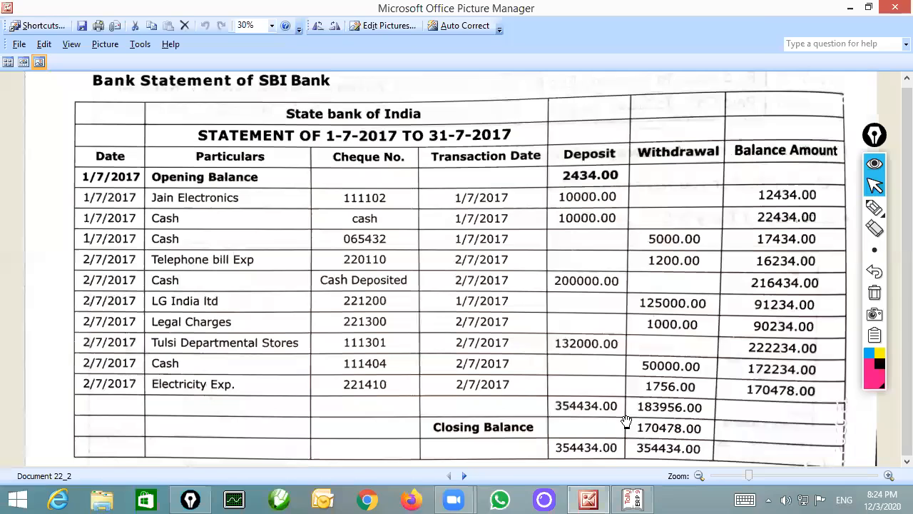
{"action": "double_click", "coordinate": [721, 14]}
{"action": "left_click_drag", "start_coordinate": [324, 452], "coordinate": [474, 454]}
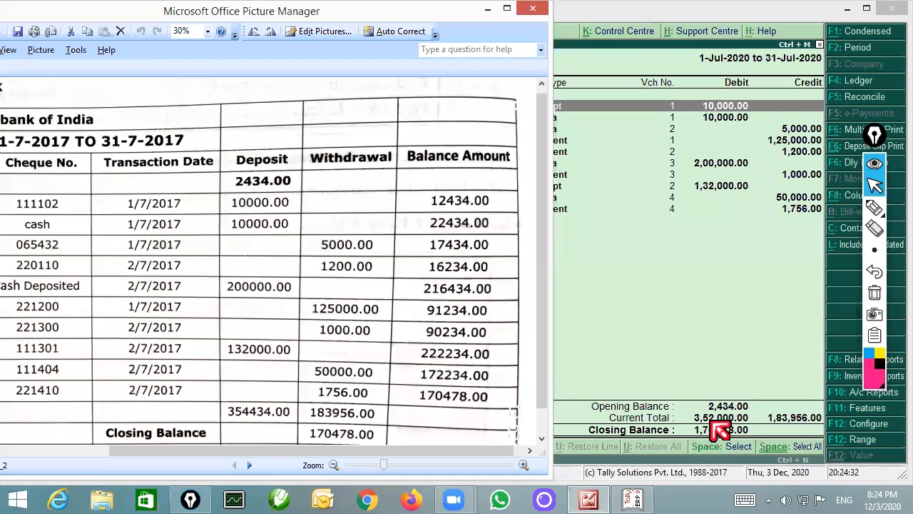
{"action": "left_click", "coordinate": [507, 9]}
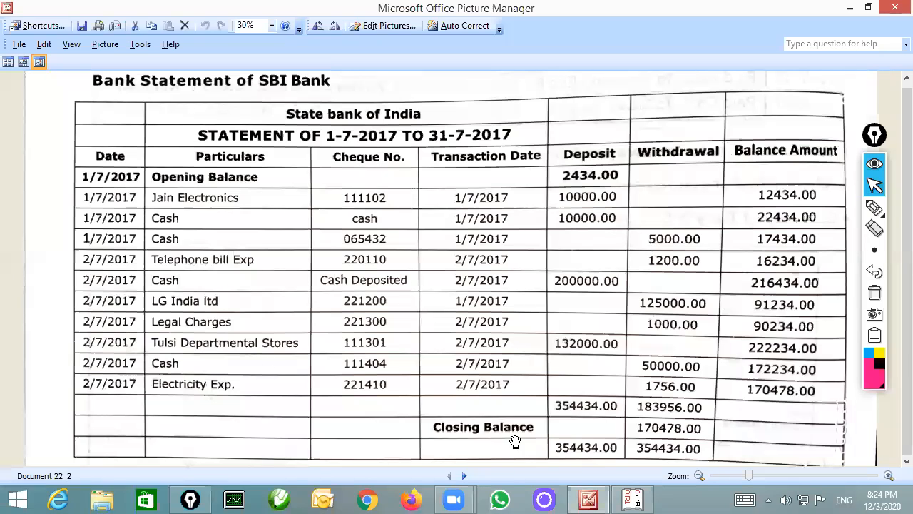
Switch back to Tally.ERP 9, return to the Gateway, and reopen STATE BANK OF INDIA's July vouchers through the Cash/Bank Summary.
{"action": "left_click", "coordinate": [633, 500]}
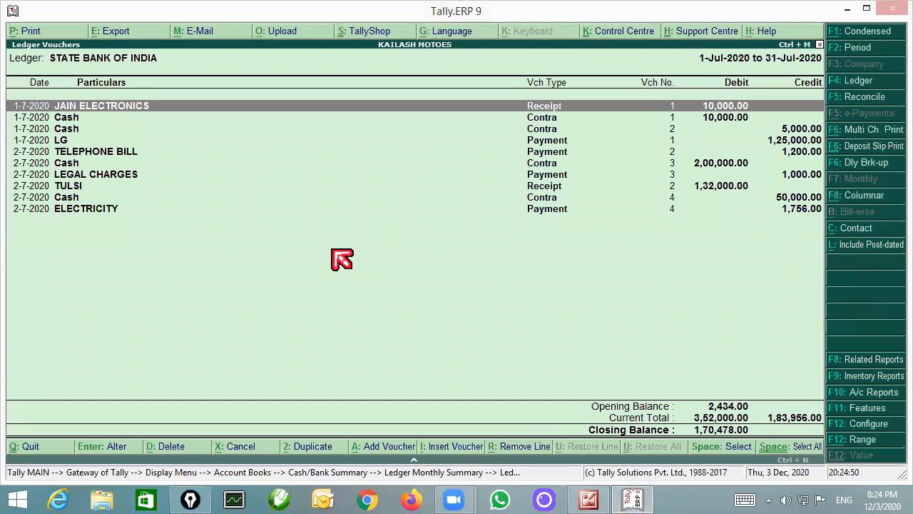
{"action": "key", "text": "Escape"}
{"action": "key", "text": "Escape"}
{"action": "key", "text": "Escape"}
{"action": "key", "text": "Escape"}
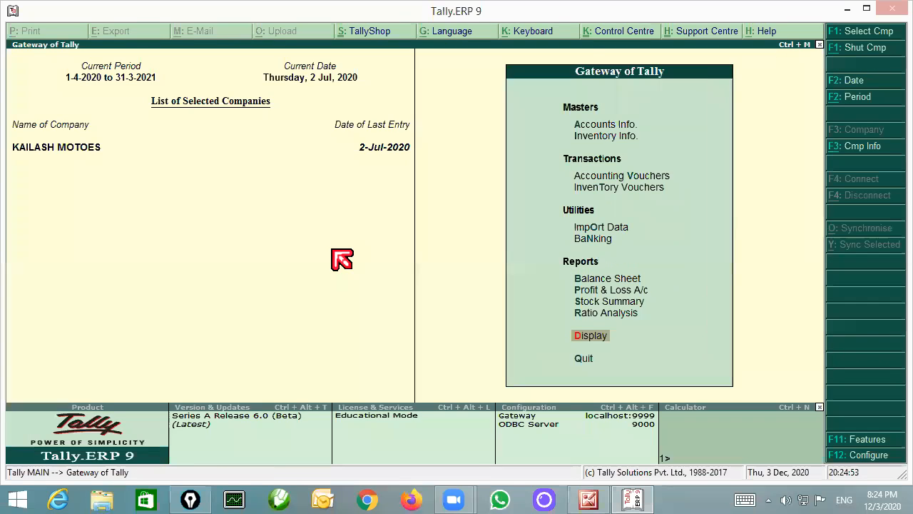
{"action": "key", "text": "Return"}
{"action": "key", "text": "a"}
{"action": "key", "text": "Return"}
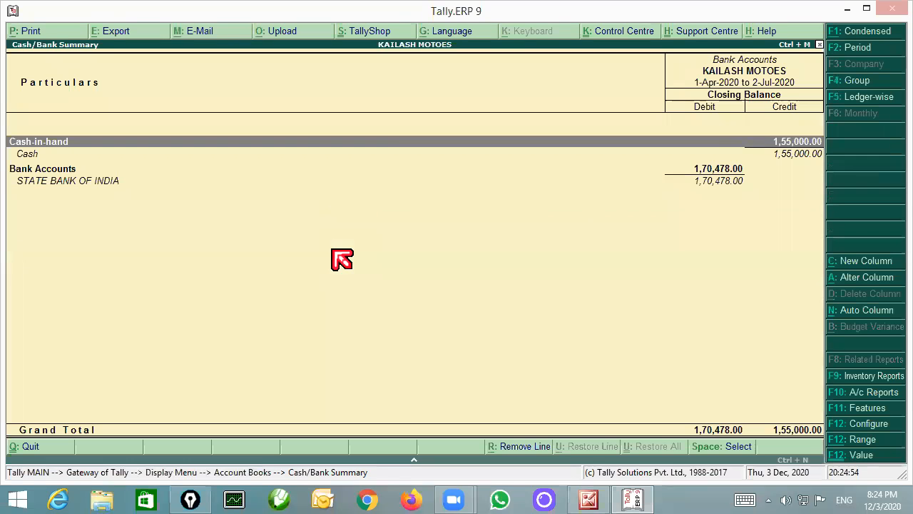
{"action": "key", "text": "Down"}
{"action": "key", "text": "Down"}
{"action": "key", "text": "Down"}
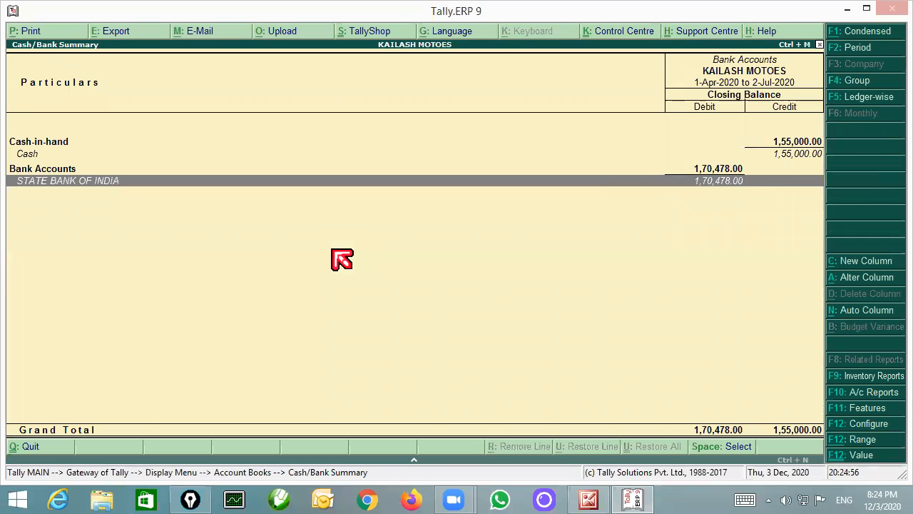
{"action": "key", "text": "Return"}
{"action": "key", "text": "Return"}
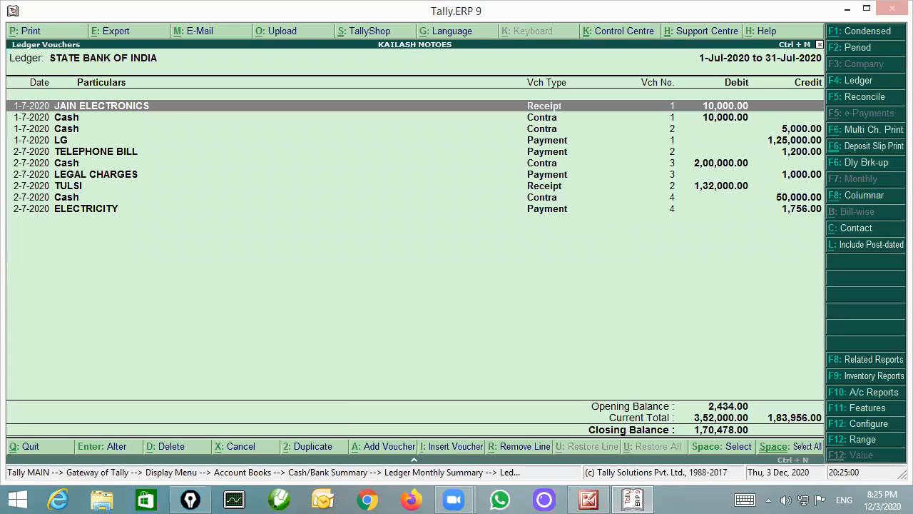
Circle the Reconcile option, clear the mark, and open the July bank reconciliation of STATE BANK OF INDIA.
{"action": "mouse_move", "coordinate": [892, 94]}
{"action": "left_mouse_down"}
{"action": "mouse_move", "coordinate": [820, 83]}
{"action": "mouse_move", "coordinate": [850, 117]}
{"action": "mouse_move", "coordinate": [892, 117]}
{"action": "mouse_move", "coordinate": [898, 102]}
{"action": "left_mouse_up"}
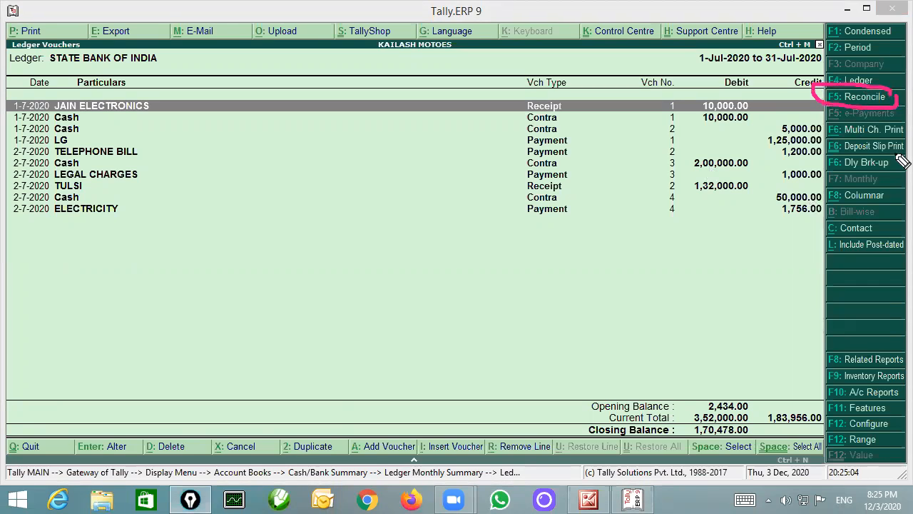
{"action": "key", "text": "Escape"}
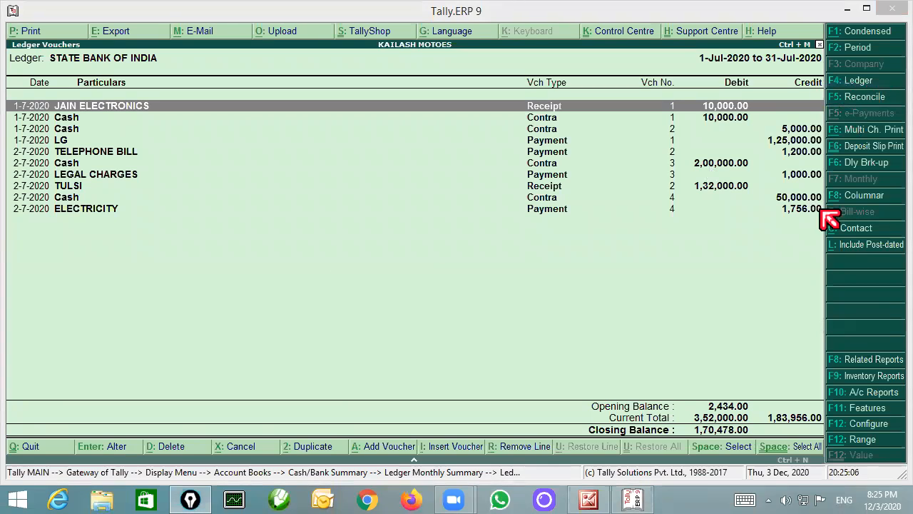
{"action": "left_click", "coordinate": [840, 99]}
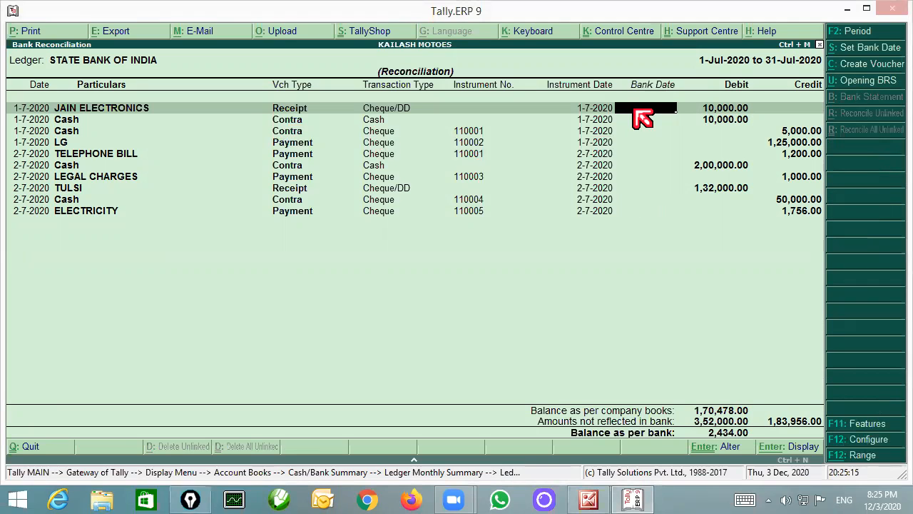
Switch to the SBI statement image to check the transaction dates, and return to the bank reconciliation in Tally.ERP 9.
{"action": "left_click", "coordinate": [588, 499]}
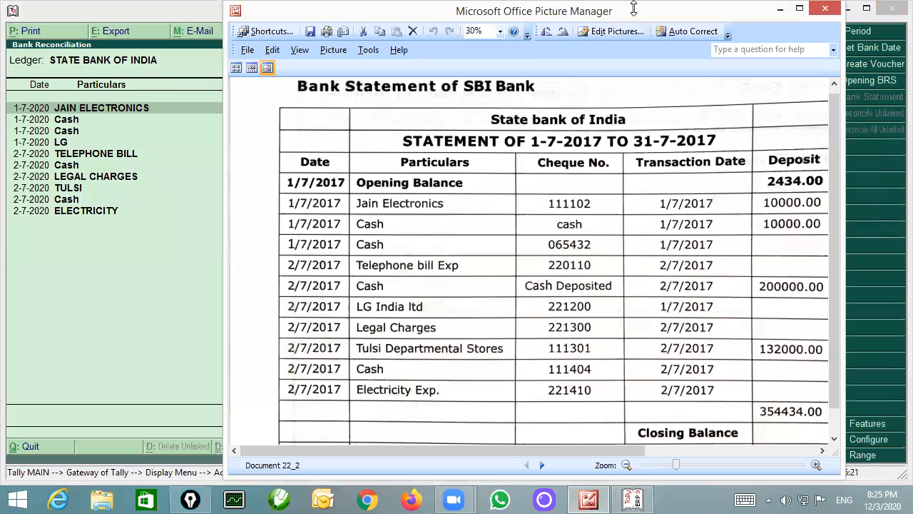
{"action": "double_click", "coordinate": [635, 9]}
{"action": "left_click", "coordinate": [850, 303]}
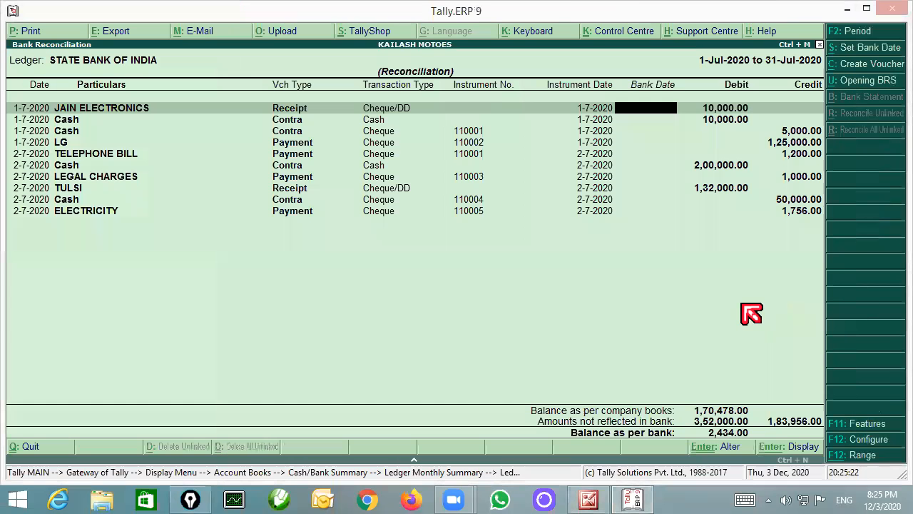
{"action": "left_click", "coordinate": [589, 500]}
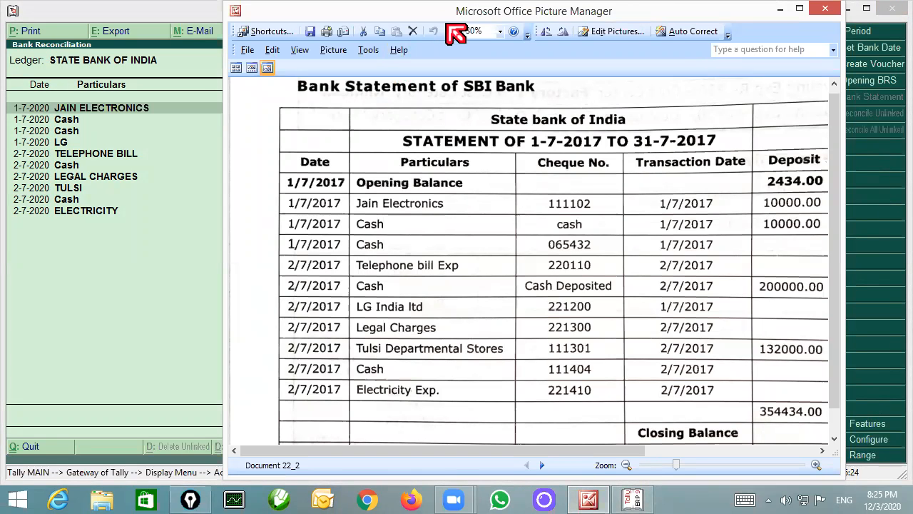
{"action": "key", "text": "alt+Tab"}
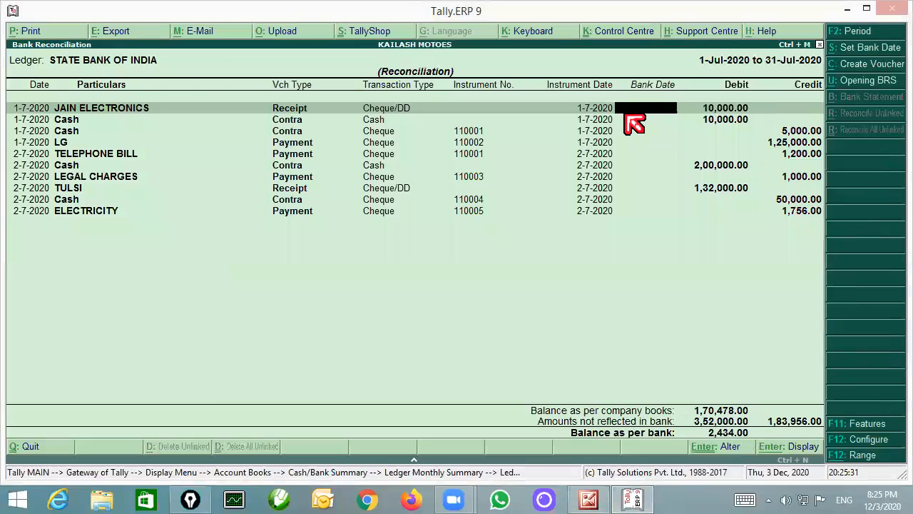
Set bank date 1-7-2020 for JAIN ELECTRONICS and both 1 July Cash entries, and 2-7-2020 for the LG payment.
{"action": "key", "text": "Return"}
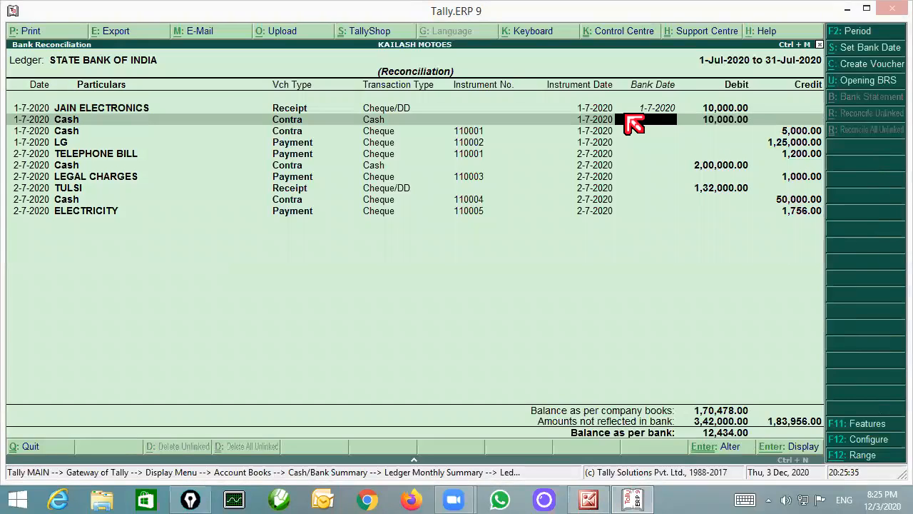
{"action": "key", "text": "Return"}
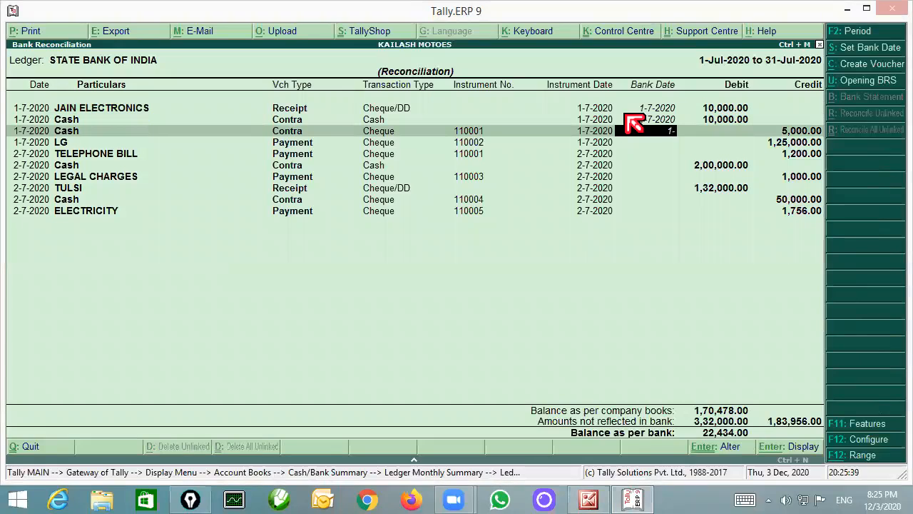
{"action": "key", "text": "Return"}
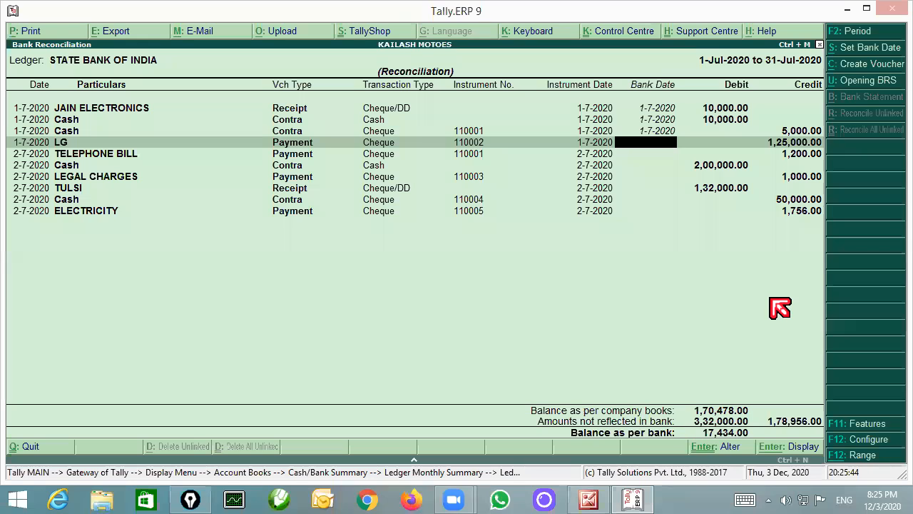
{"action": "type", "text": "2-7"}
{"action": "key", "text": "Return"}
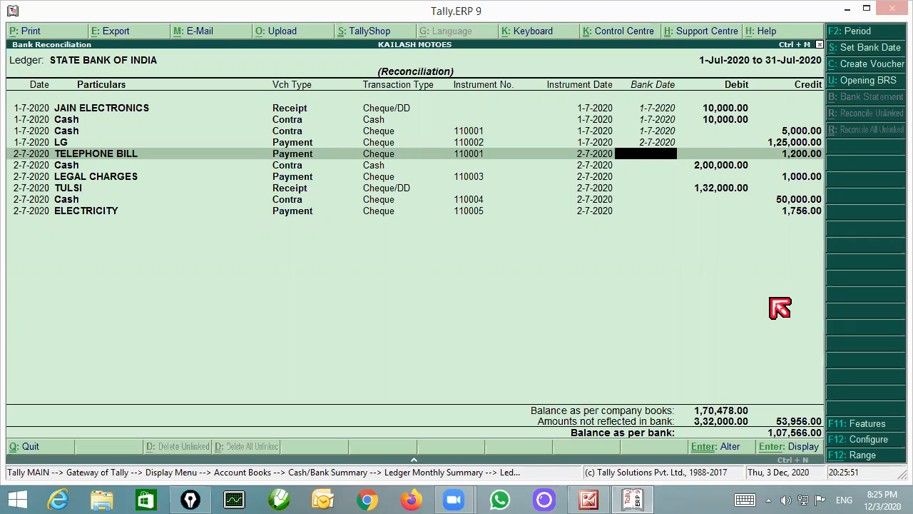
Set the bank date to 2-7-2020 for TELEPHONE BILL, the 2,00,000 Cash deposit, and LEGAL CHARGES.
{"action": "type", "text": "2-7"}
{"action": "key", "text": "Return"}
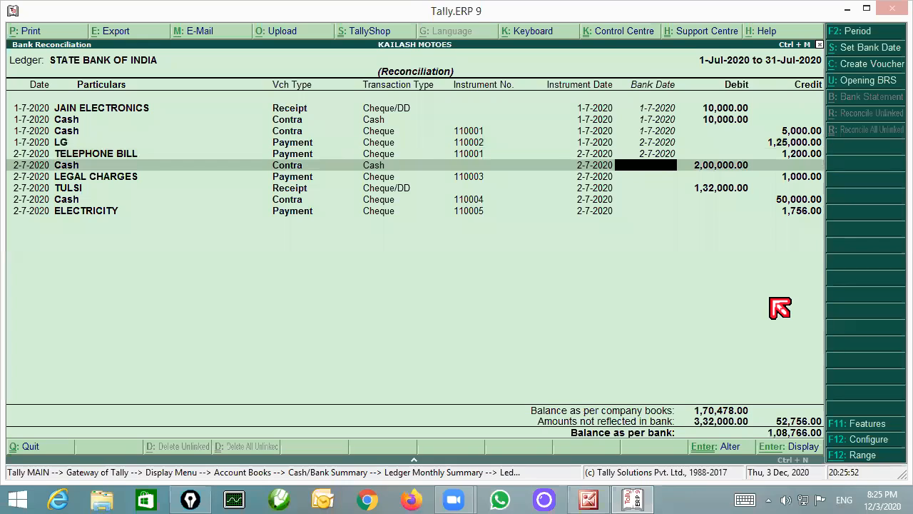
{"action": "type", "text": "2-7"}
{"action": "key", "text": "Return"}
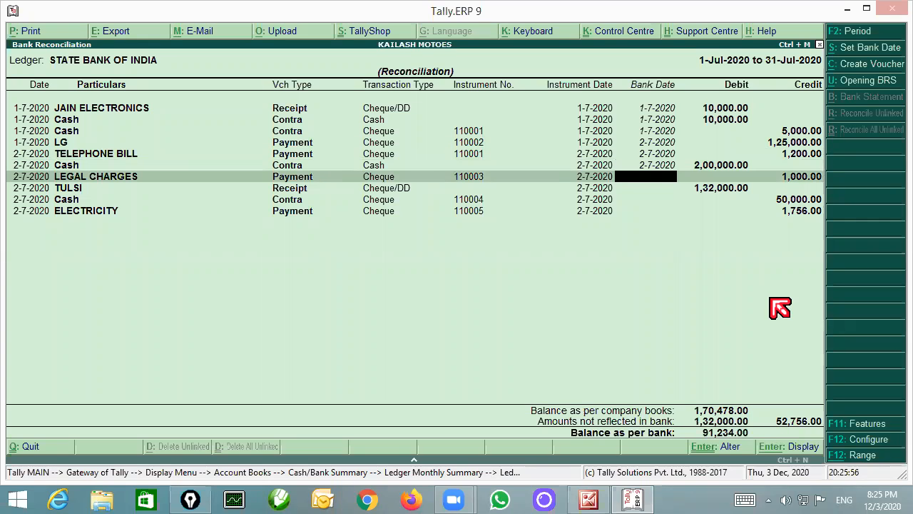
{"action": "type", "text": "2-7"}
{"action": "key", "text": "Return"}
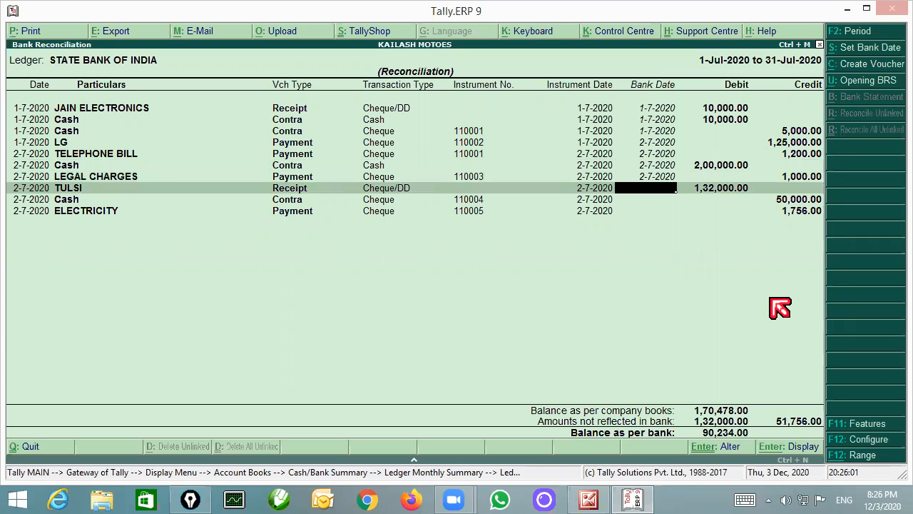
Set the bank date to 2-7-2020 for TULSI, the 50,000 Cash withdrawal, and ELECTRICITY.
{"action": "type", "text": "2-7"}
{"action": "key", "text": "Return"}
{"action": "type", "text": "2-7"}
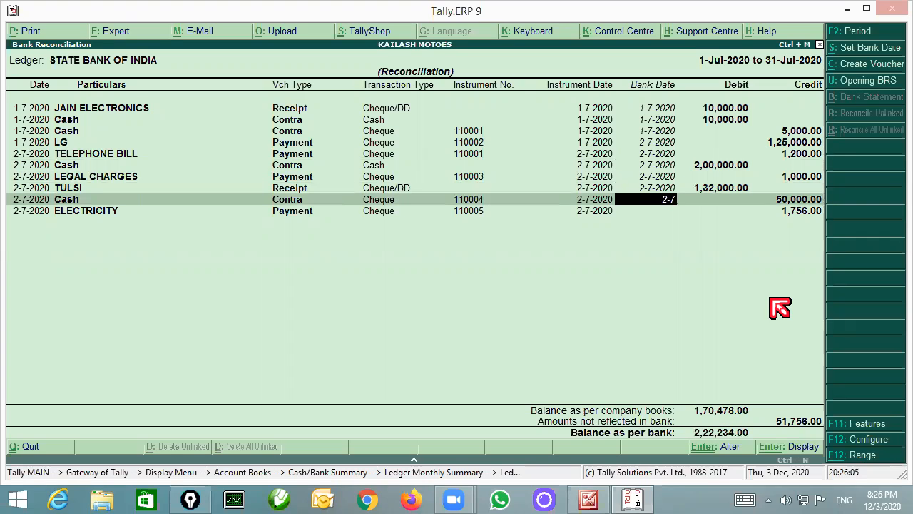
{"action": "key", "text": "Return"}
{"action": "type", "text": "2-7"}
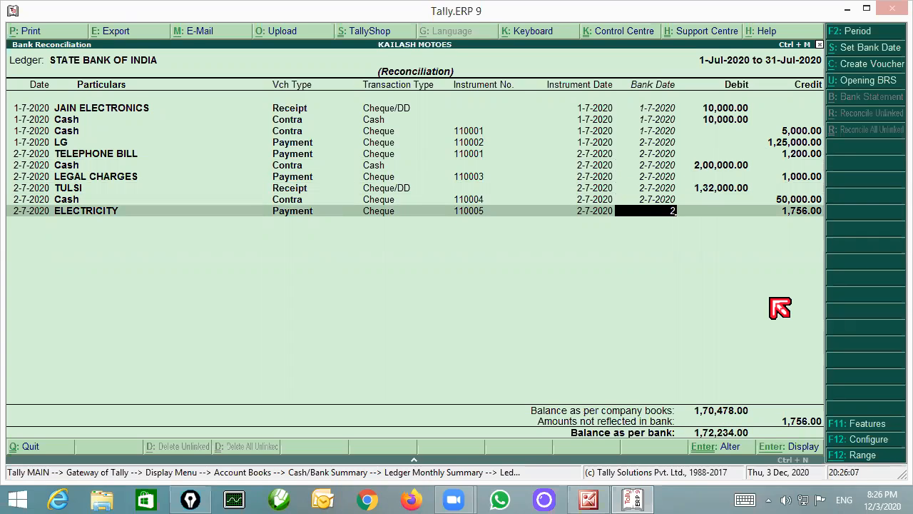
{"action": "key", "text": "Return"}
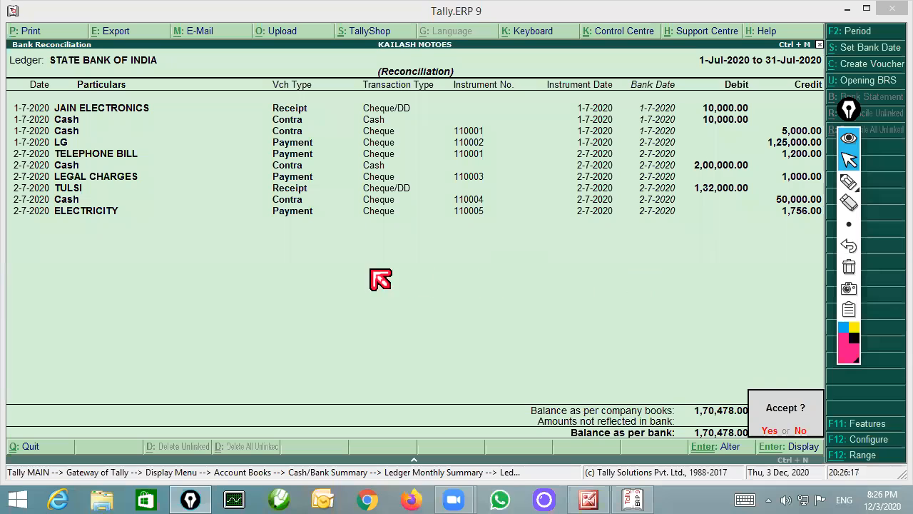
Decline acceptance to change the TULSI receipt's bank date to 1-8-2020, and save the reconciliation.
{"action": "left_click", "coordinate": [799, 430]}
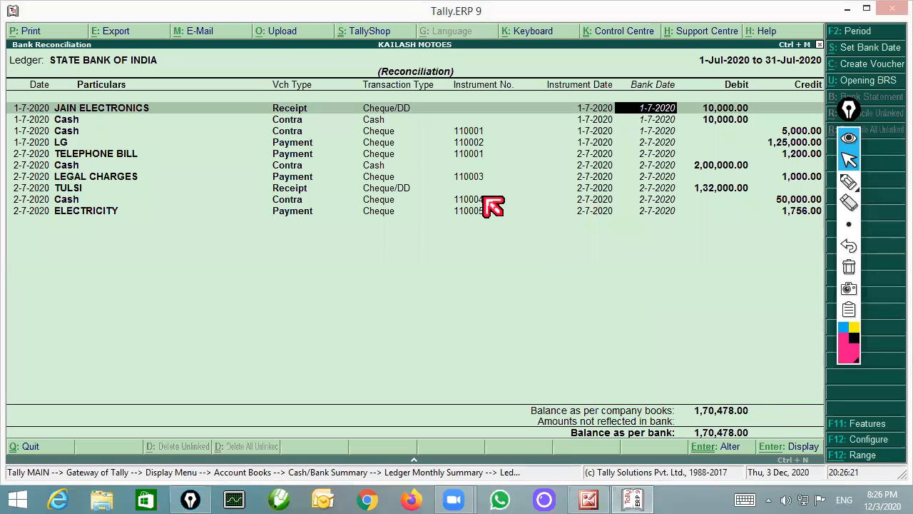
{"action": "left_click", "coordinate": [666, 188]}
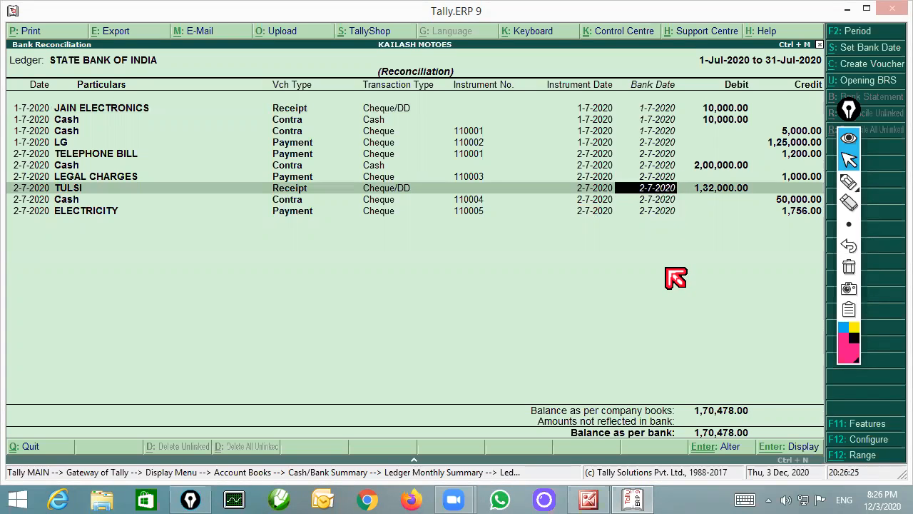
{"action": "type", "text": "1-8"}
{"action": "key", "text": "Return"}
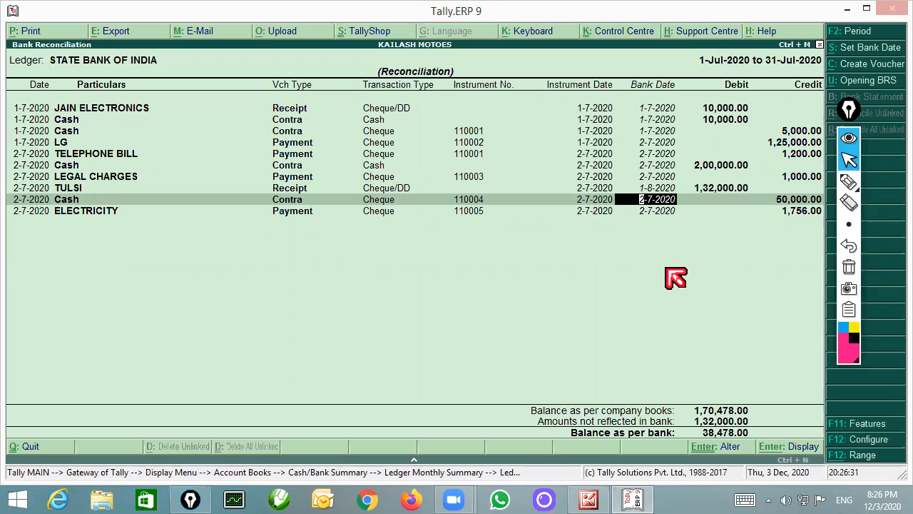
{"action": "key", "text": "Return"}
{"action": "key", "text": "Return"}
{"action": "key", "text": "Return"}
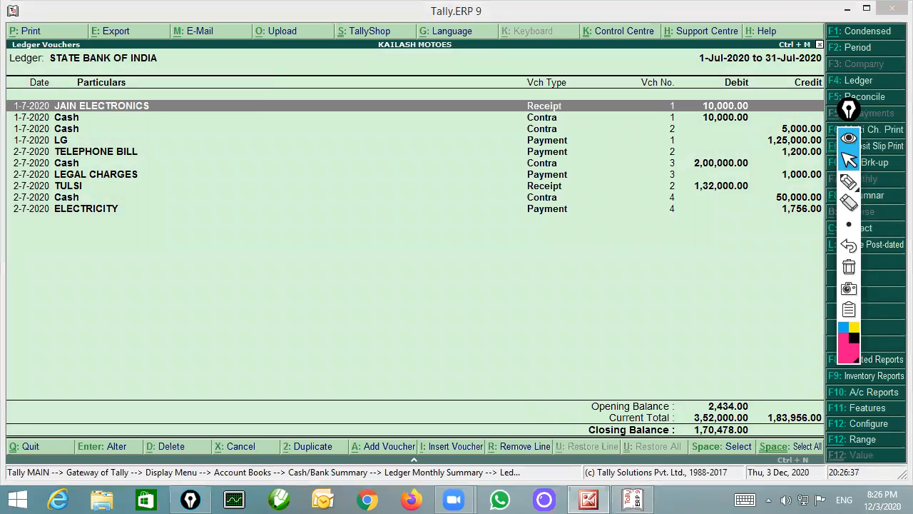
Review the SBI statement image, then switch back to Tally.ERP 9 and return to the Gateway of Tally.
{"action": "key", "text": "alt+Tab"}
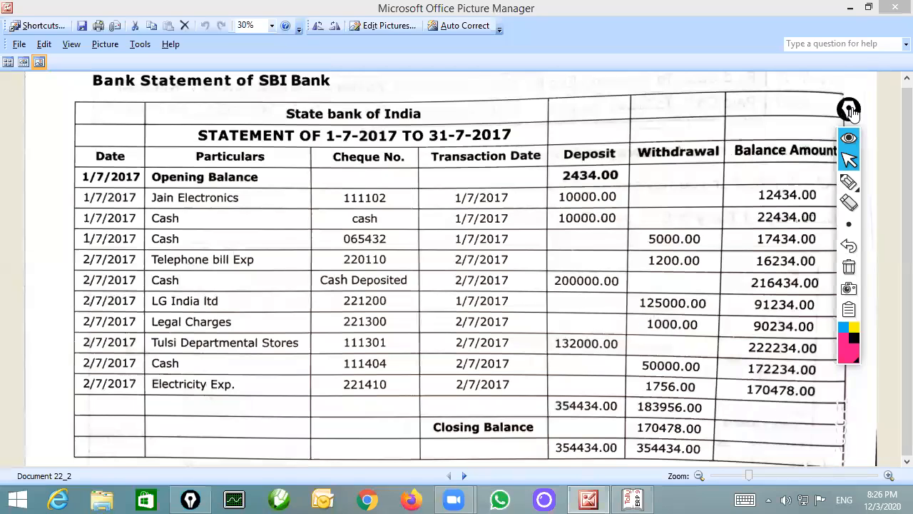
{"action": "left_click_drag", "start_coordinate": [849, 113], "coordinate": [869, 120]}
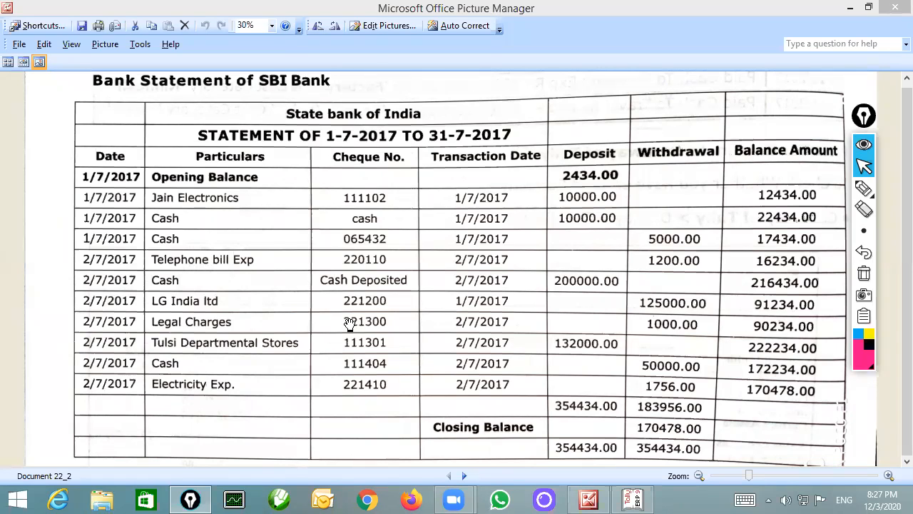
{"action": "left_click", "coordinate": [632, 500]}
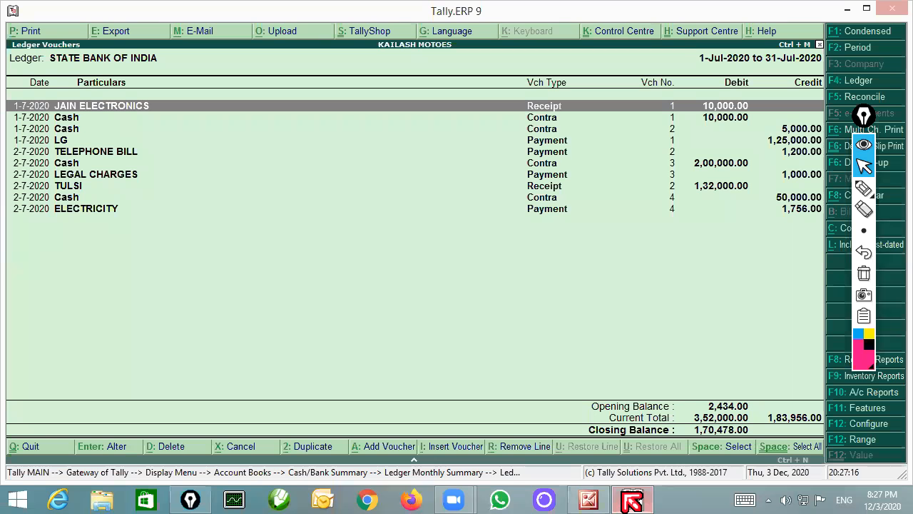
{"action": "key", "text": "Escape"}
{"action": "key", "text": "Escape"}
{"action": "key", "text": "Escape"}
{"action": "key", "text": "Escape"}
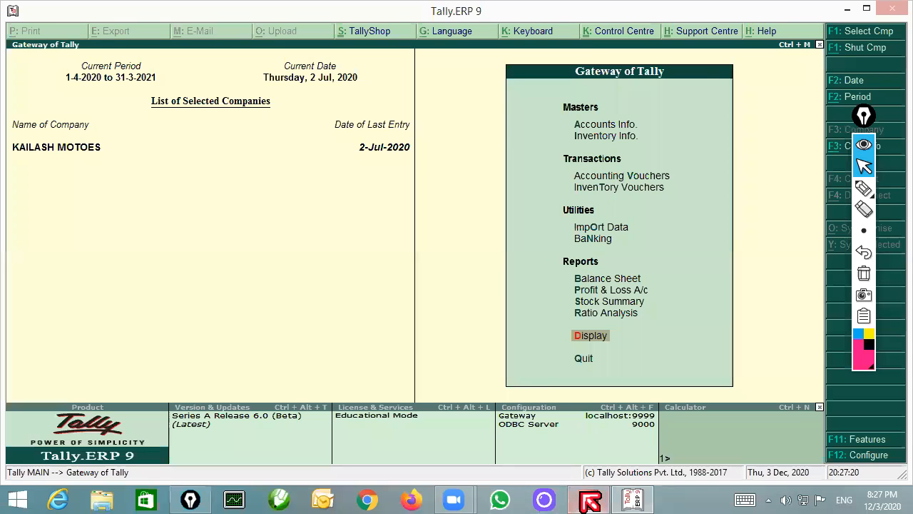
Review the SBI statement again, then switch to Tally.ERP 9 and open STATE BANK OF INDIA's July vouchers from the Cash/Bank Summary.
{"action": "left_click", "coordinate": [589, 500]}
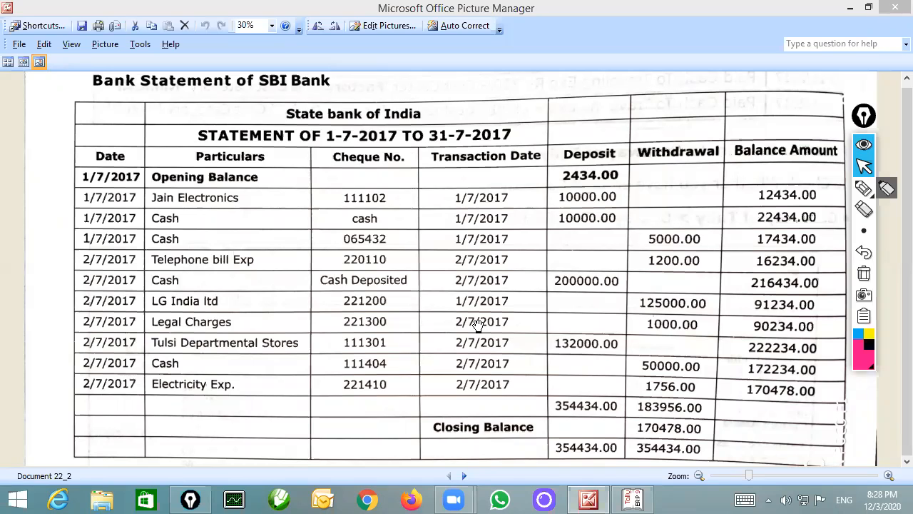
{"action": "left_click", "coordinate": [637, 501]}
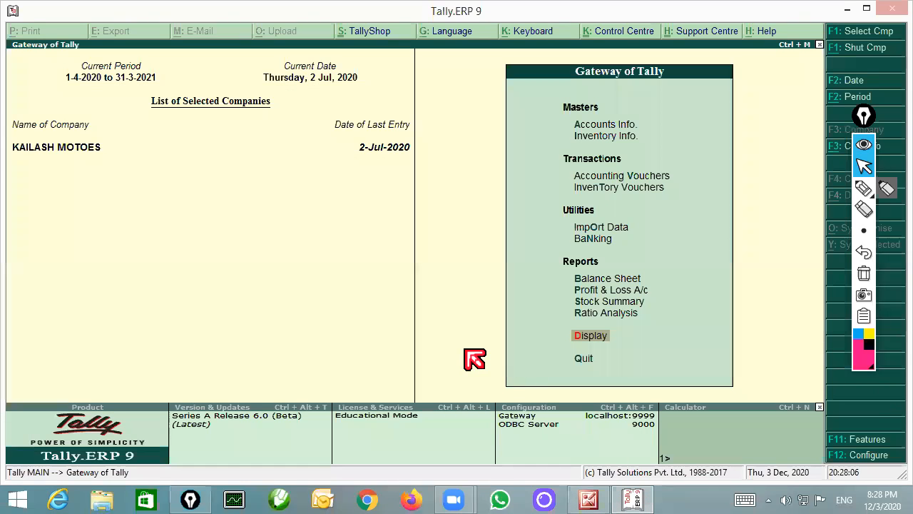
{"action": "key", "text": "d"}
{"action": "key", "text": "a"}
{"action": "key", "text": "c"}
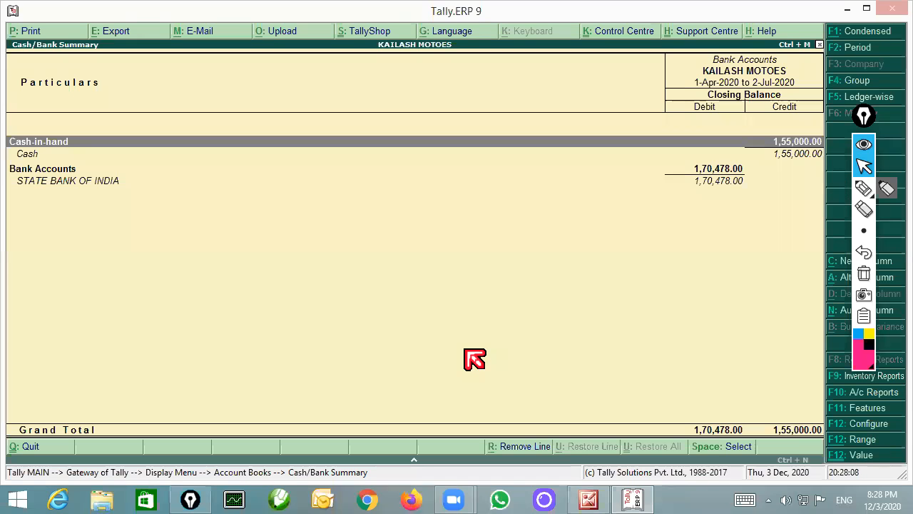
{"action": "key", "text": "Down"}
{"action": "key", "text": "Down"}
{"action": "key", "text": "Down"}
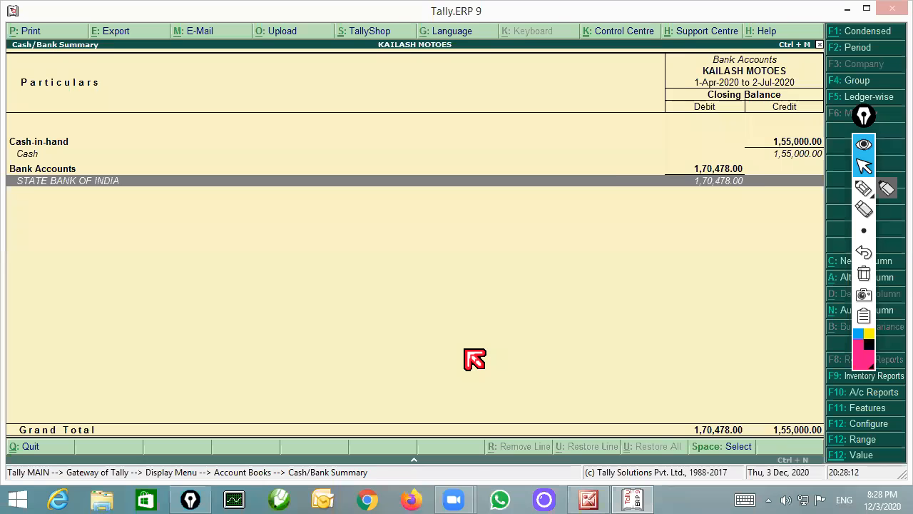
{"action": "key", "text": "Return"}
{"action": "key", "text": "Return"}
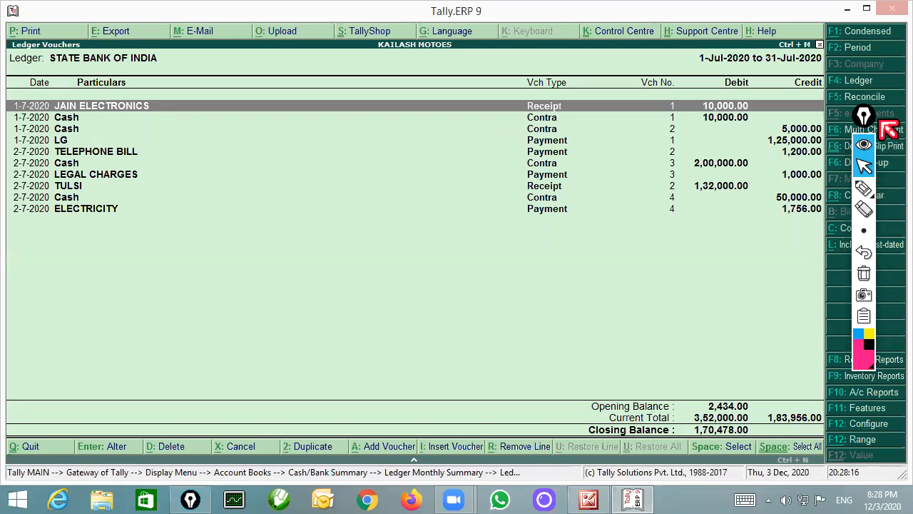
Open the July bank reconciliation of STATE BANK OF INDIA and accept the TULSI receipt with its existing bank date.
{"action": "left_click", "coordinate": [856, 100]}
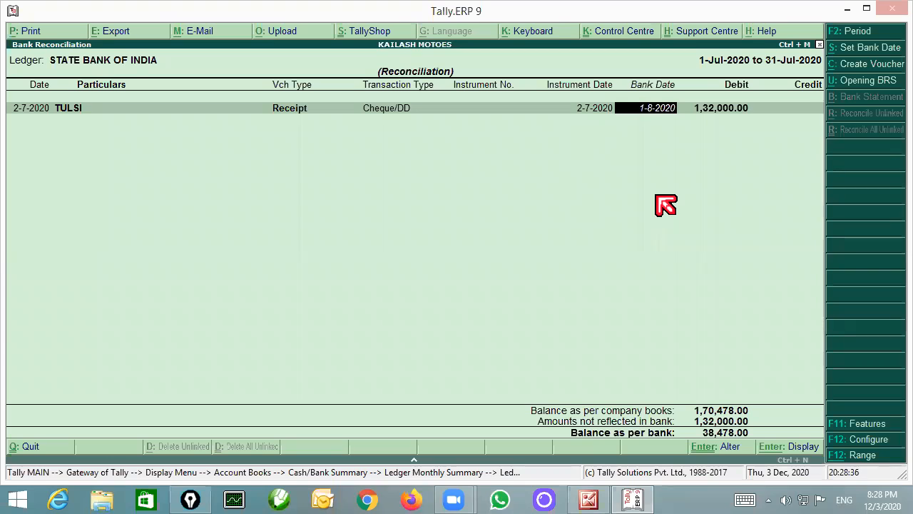
{"action": "key", "text": "Return"}
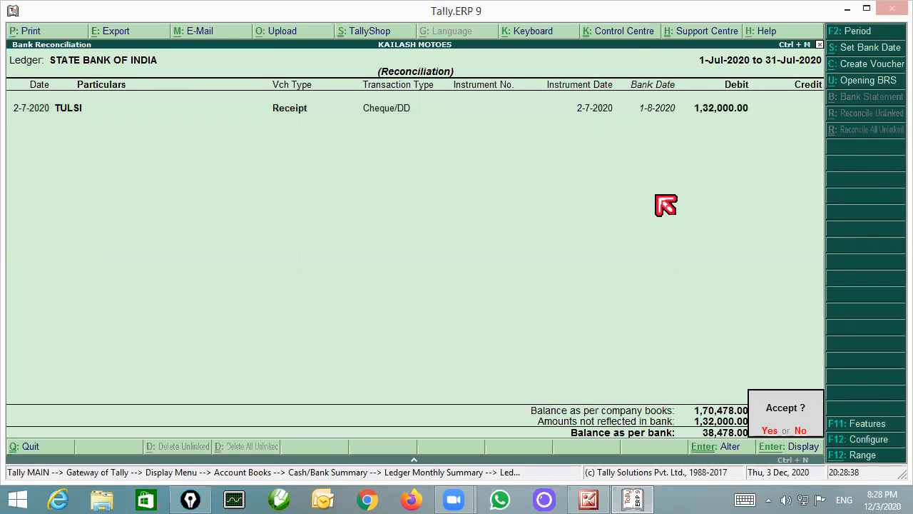
{"action": "key", "text": "Return"}
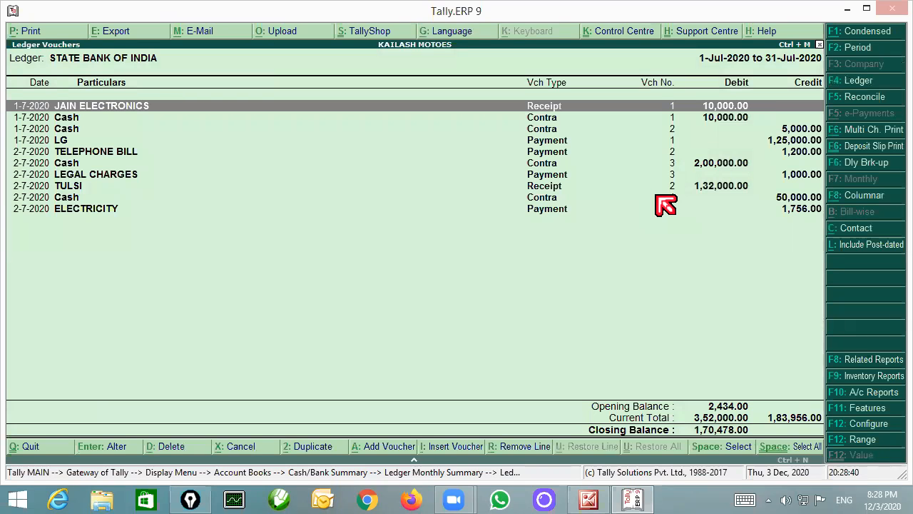
Reopen the July bank reconciliation to view the TULSI receipt, and quit back to the ledger vouchers.
{"action": "left_click", "coordinate": [863, 100]}
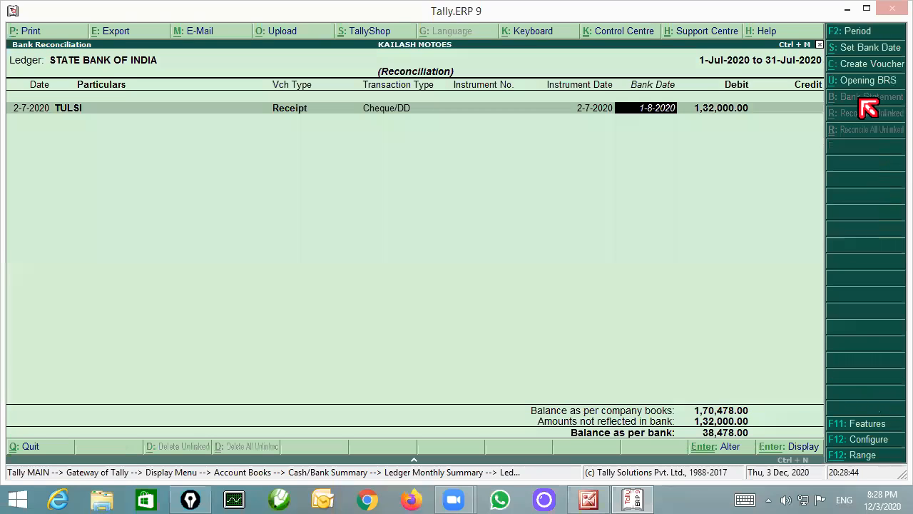
{"action": "key", "text": "BackSpace"}
{"action": "key", "text": "Escape"}
{"action": "key", "text": "Return"}
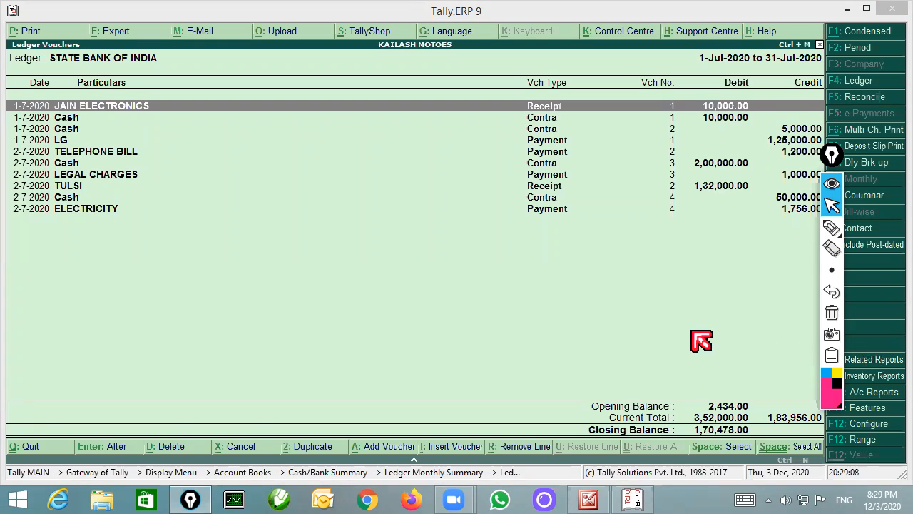
Switch to the SBI statement and annotate the Electricity Exp. row: circle its transaction date, tick it, strike out its date, and write 1/8.
{"action": "left_click", "coordinate": [596, 498]}
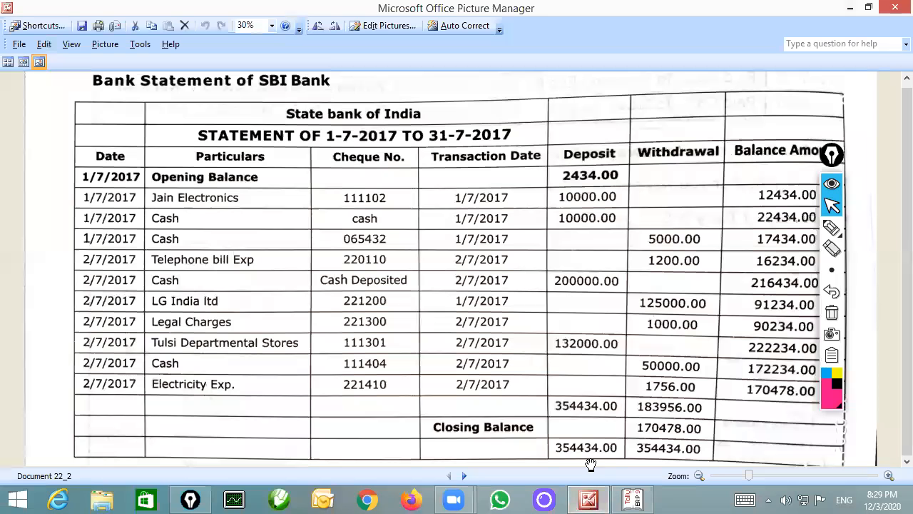
{"action": "left_click_drag", "start_coordinate": [834, 164], "coordinate": [879, 168]}
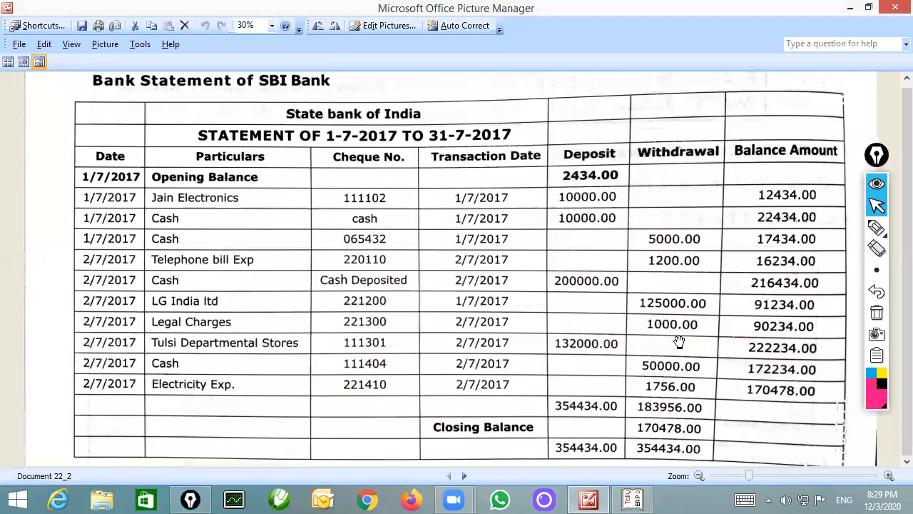
{"action": "left_click", "coordinate": [877, 227]}
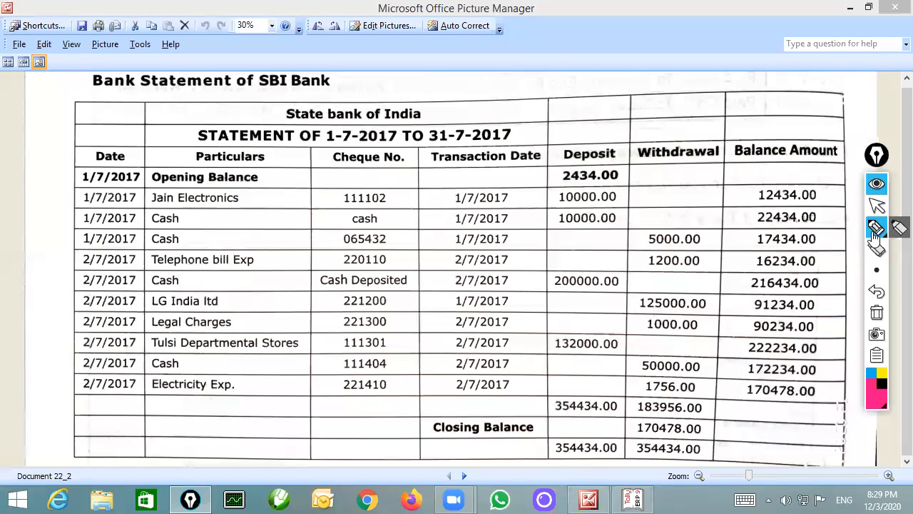
{"action": "left_click_drag", "start_coordinate": [454, 387], "coordinate": [450, 388]}
{"action": "mouse_move", "coordinate": [157, 394]}
{"action": "left_mouse_down"}
{"action": "mouse_move", "coordinate": [192, 380]}
{"action": "mouse_move", "coordinate": [81, 383]}
{"action": "mouse_move", "coordinate": [50, 344]}
{"action": "mouse_move", "coordinate": [65, 371]}
{"action": "left_mouse_up"}
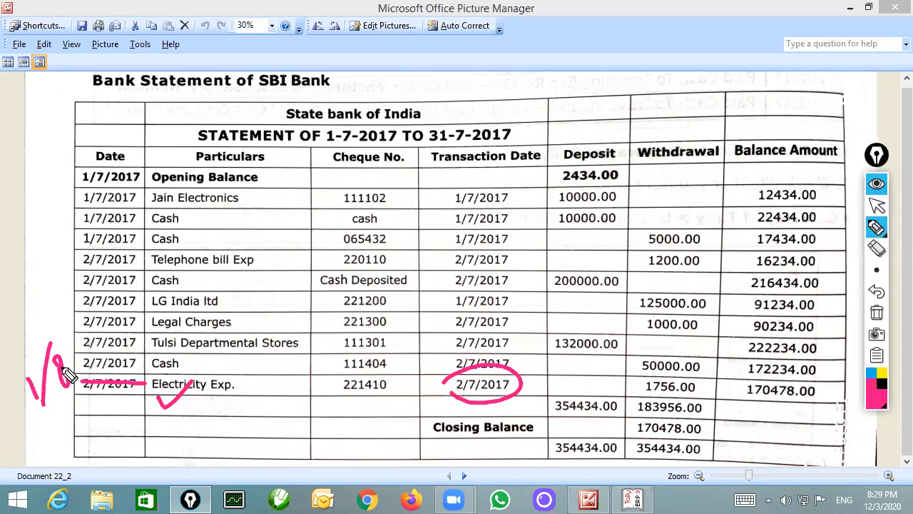
Draw arrows to the Transaction Date and Date column headings of the statement, and clear all annotations.
{"action": "left_click_drag", "start_coordinate": [574, 57], "coordinate": [477, 162]}
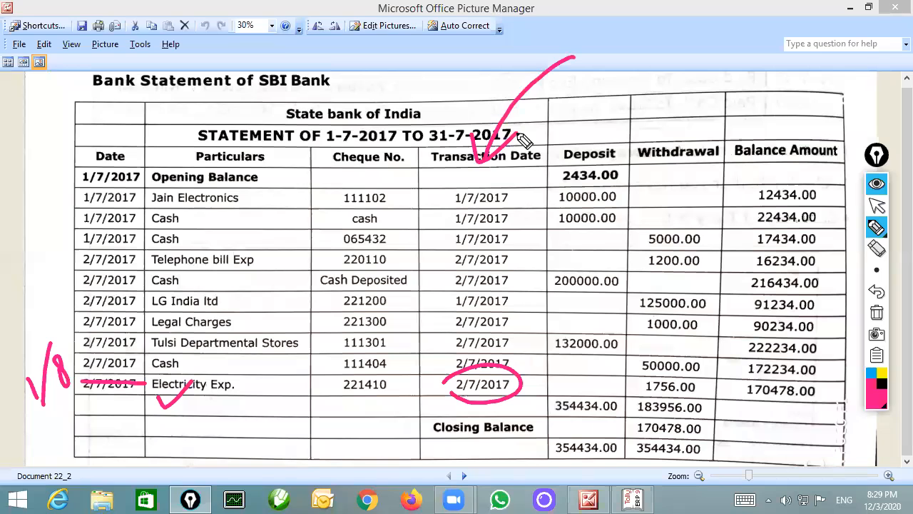
{"action": "mouse_move", "coordinate": [203, 68]}
{"action": "left_mouse_down"}
{"action": "mouse_move", "coordinate": [119, 147]}
{"action": "mouse_move", "coordinate": [155, 140]}
{"action": "left_mouse_up"}
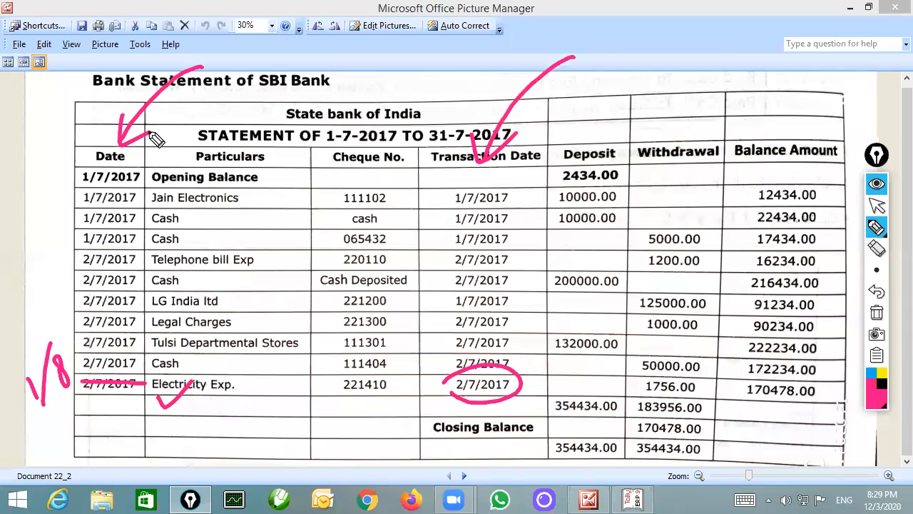
{"action": "left_click", "coordinate": [877, 205]}
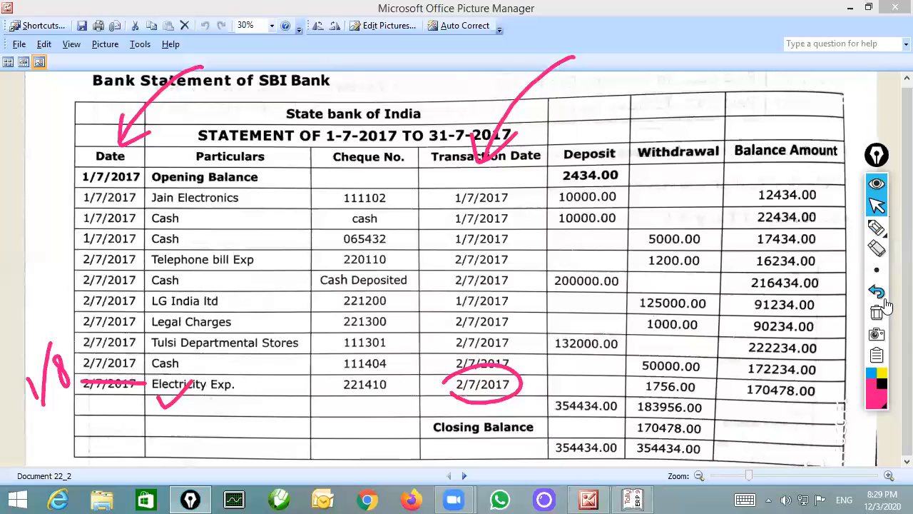
{"action": "left_click", "coordinate": [877, 312]}
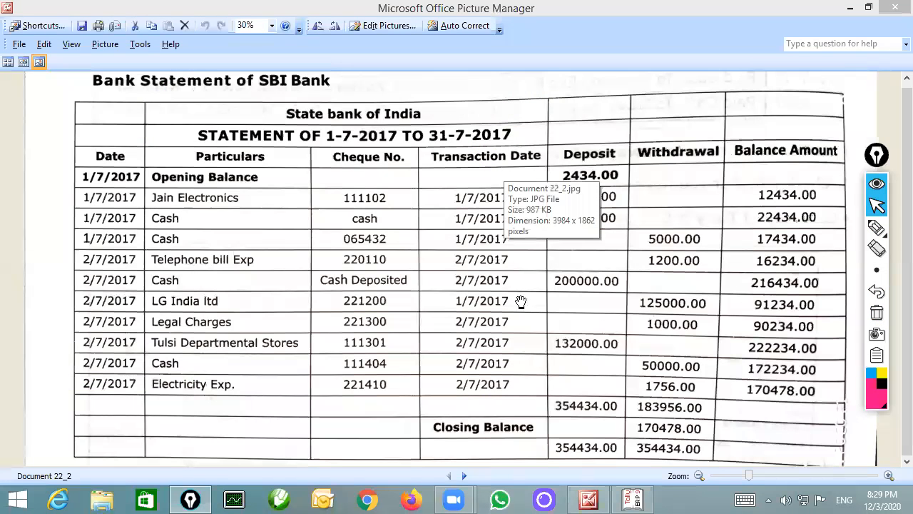